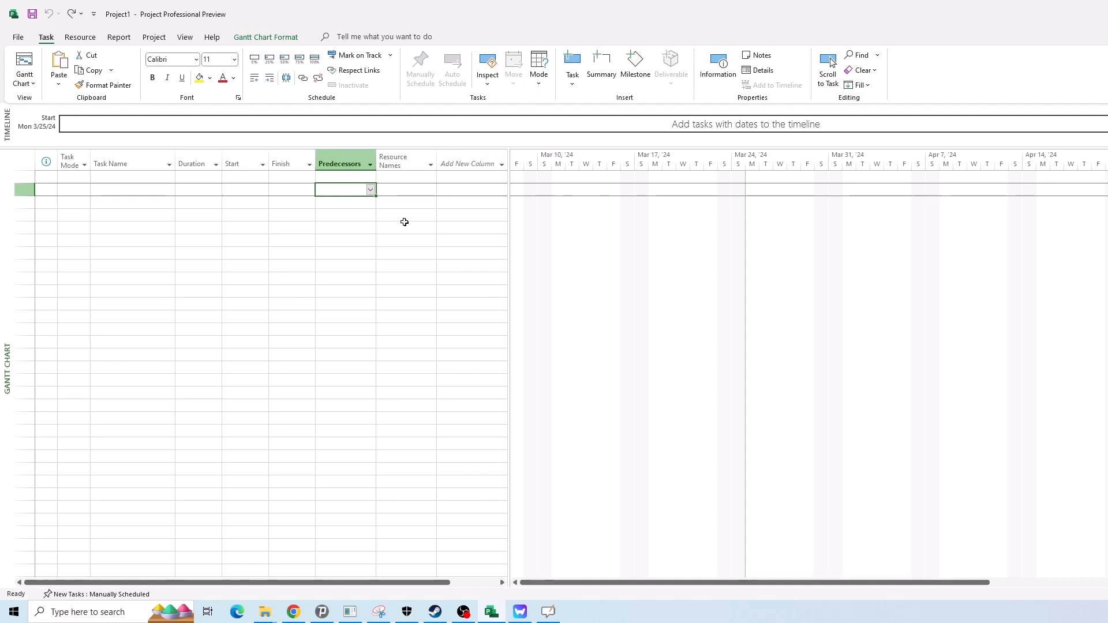
- Open the Change Working Time settings for the project and reposition the dialog over the Gantt chart
left_click(398, 181)
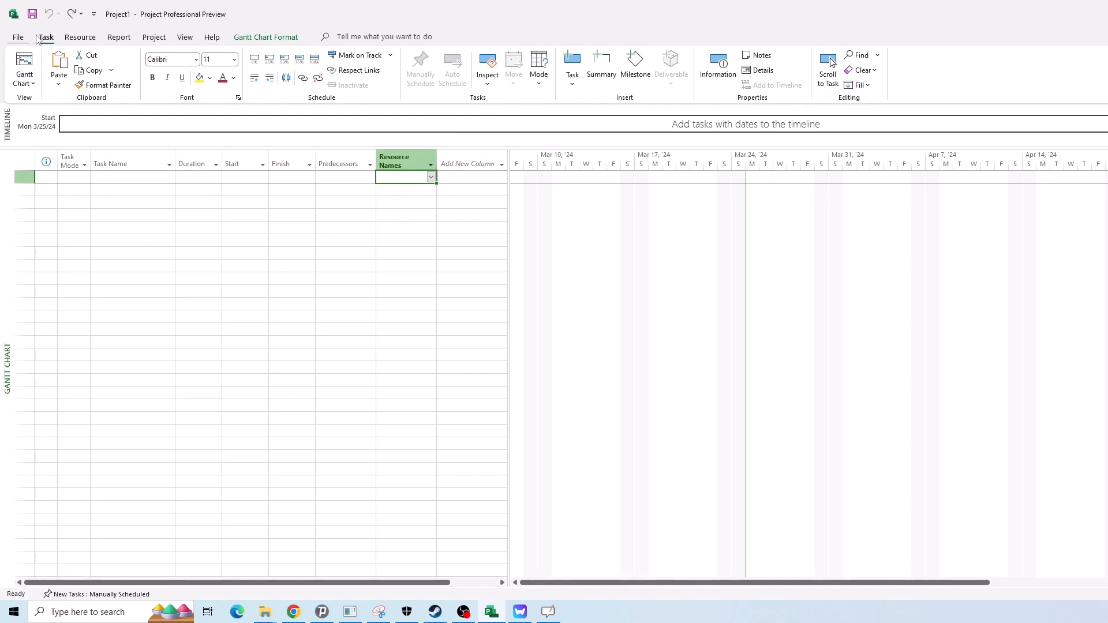
left_click(81, 38)
left_click(116, 38)
left_click(151, 38)
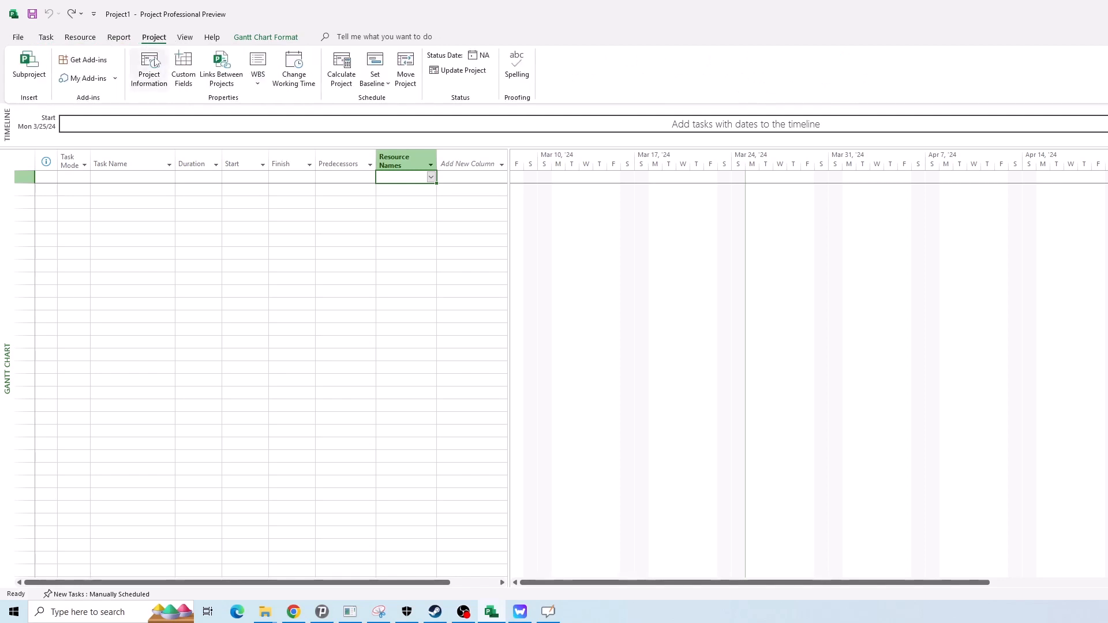
left_click(297, 88)
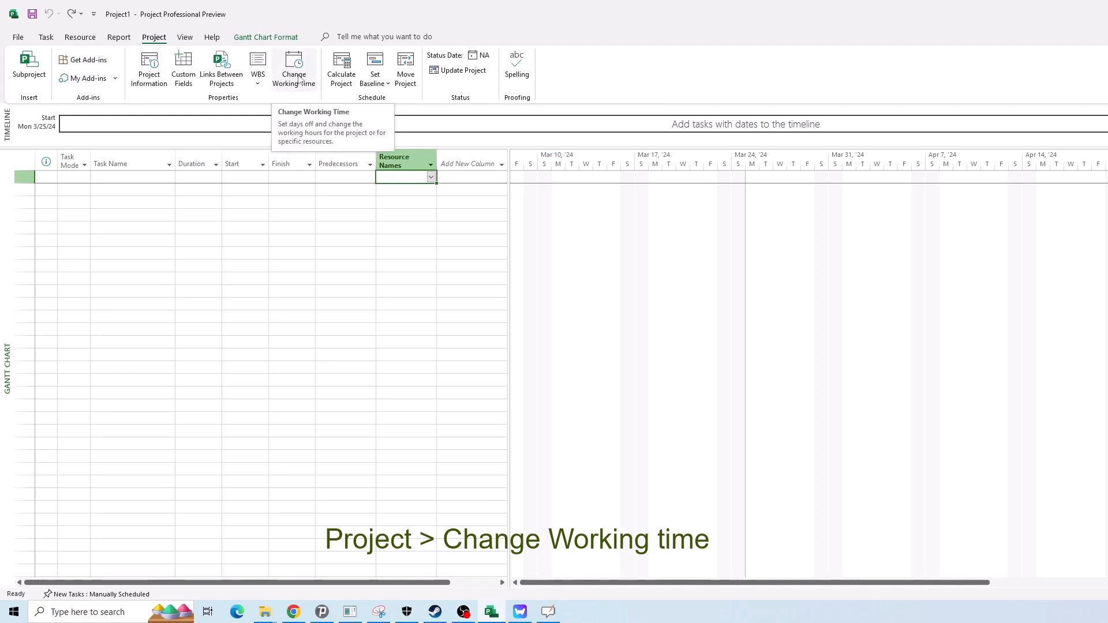
left_click(298, 80)
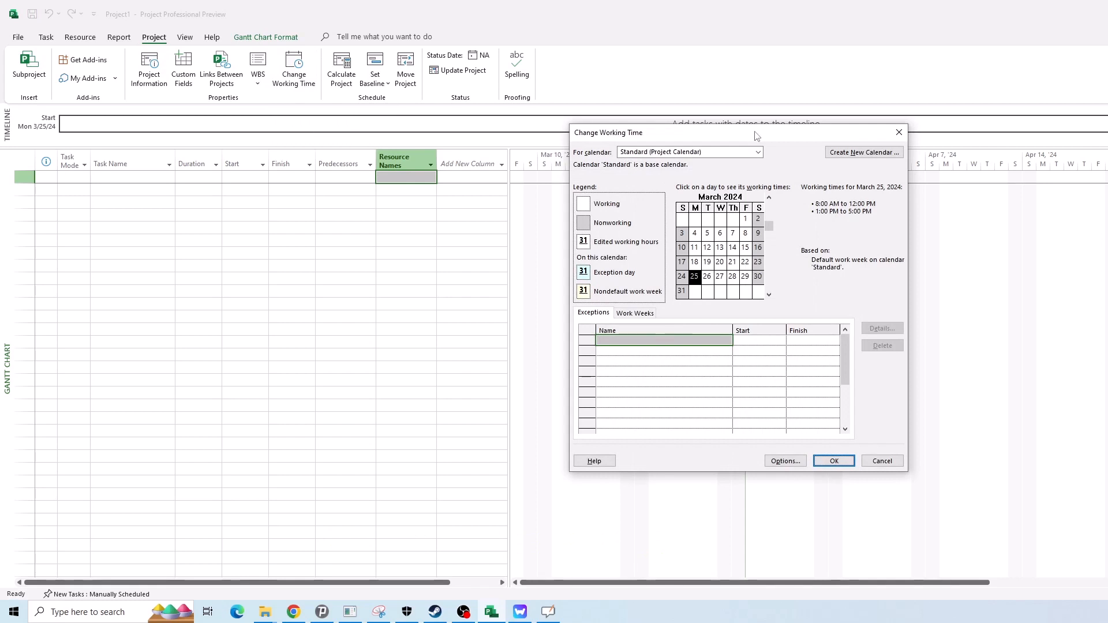
left_click_drag(750, 136, 666, 144)
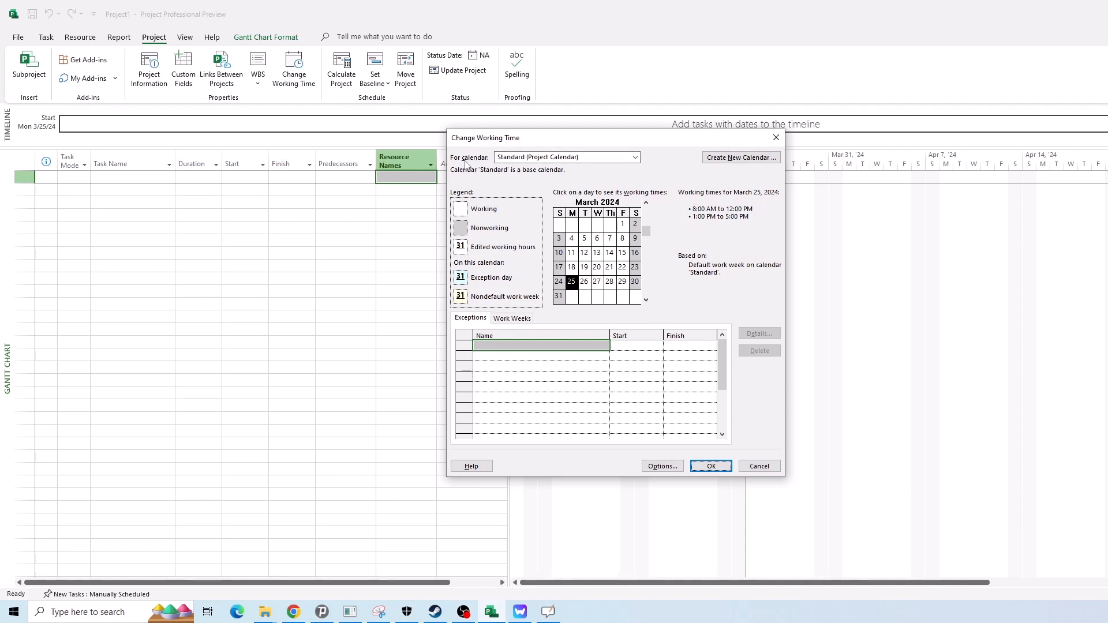
- Review the available base calendars for the project, keeping Standard (Project Calendar) selected
left_click(581, 159)
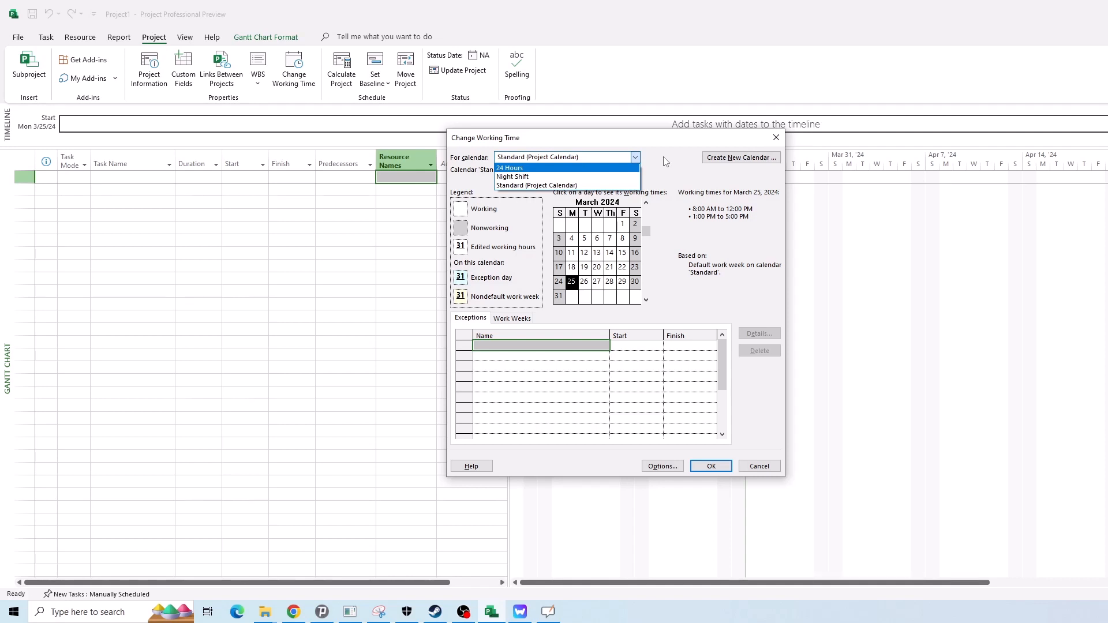
left_click(679, 178)
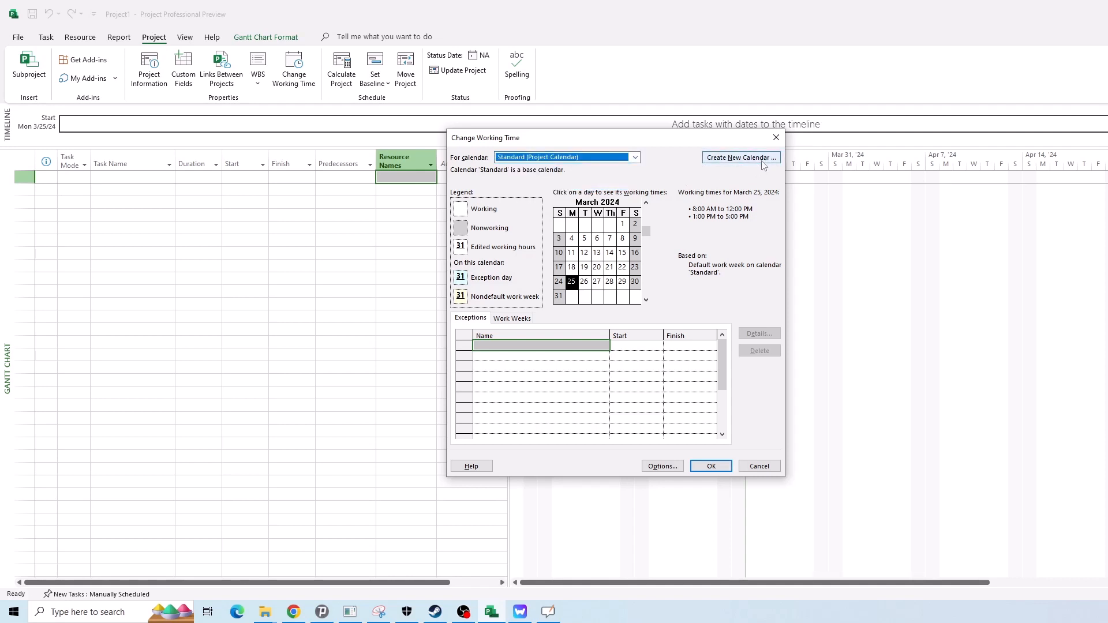
left_click(635, 159)
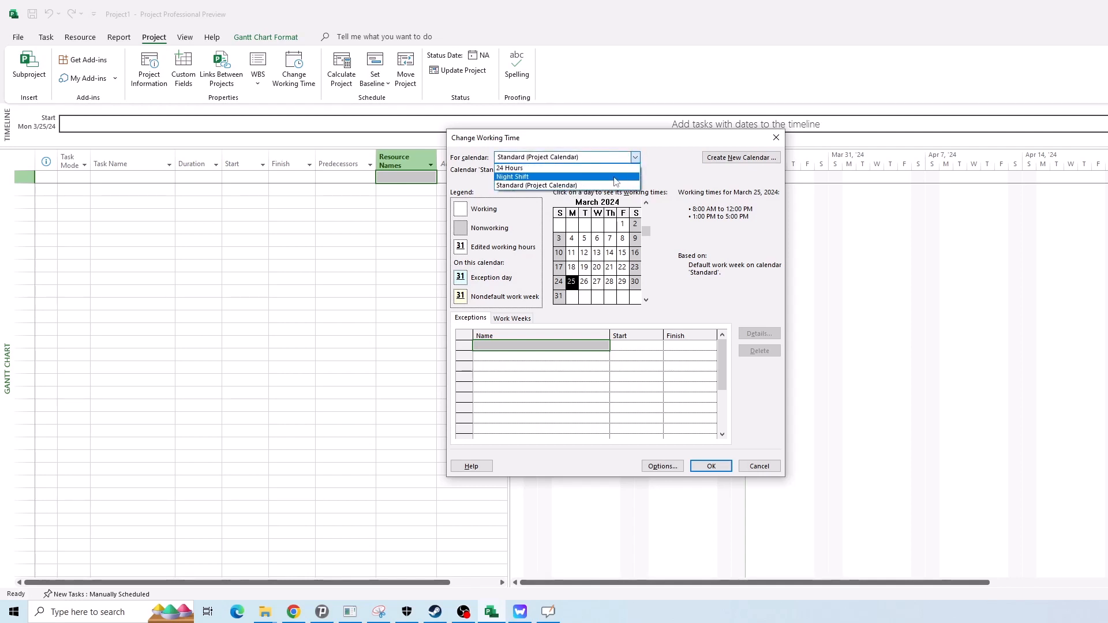
left_click(662, 167)
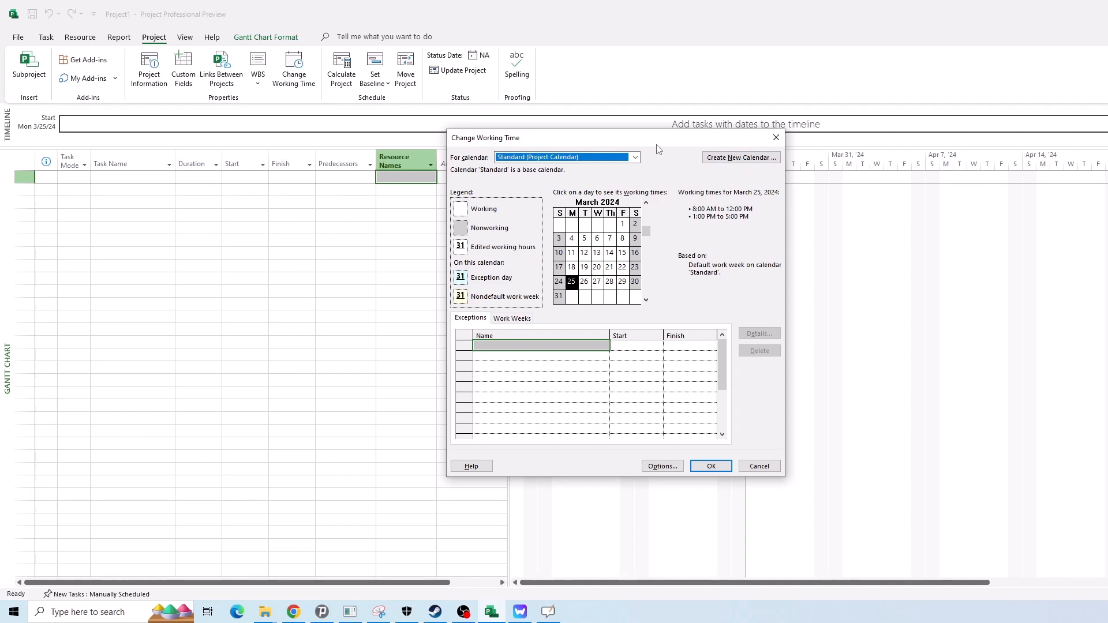
left_click(619, 161)
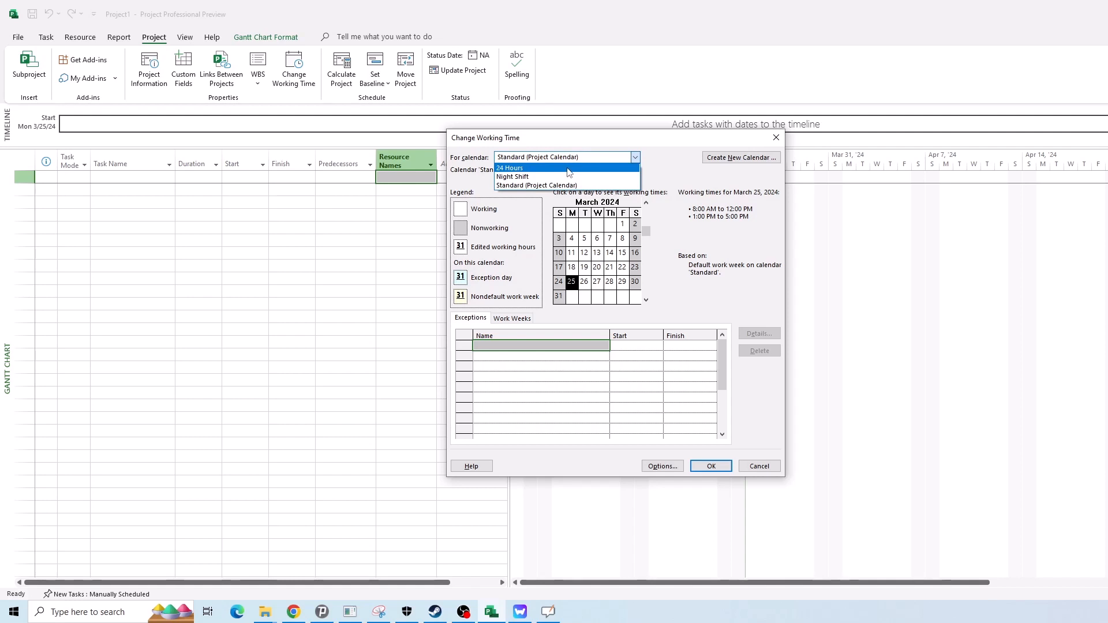
left_click(686, 152)
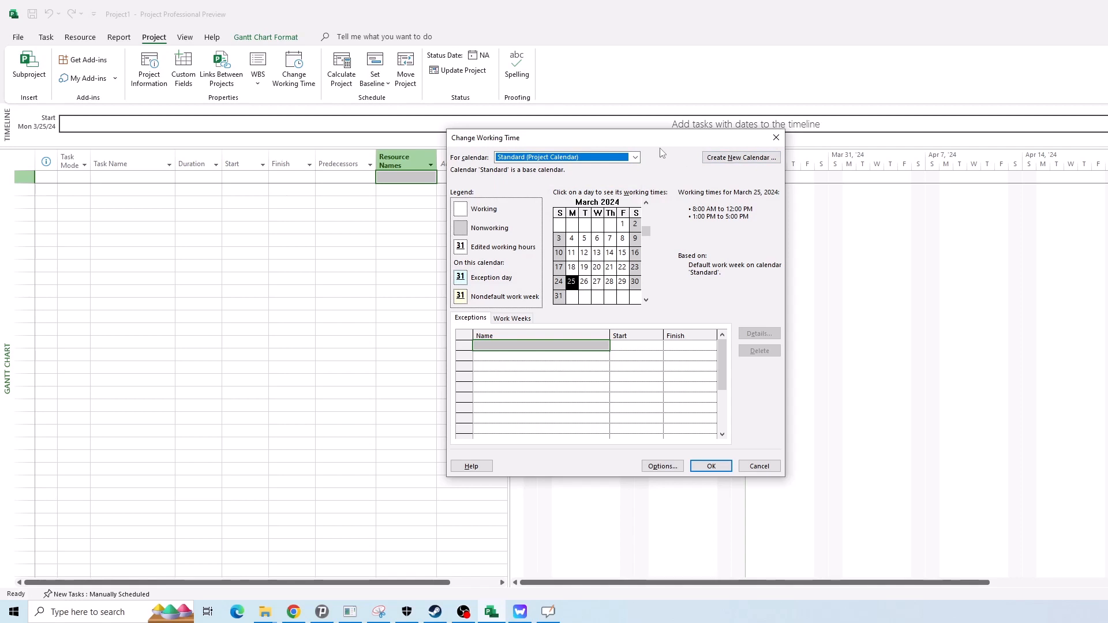
left_click(594, 158)
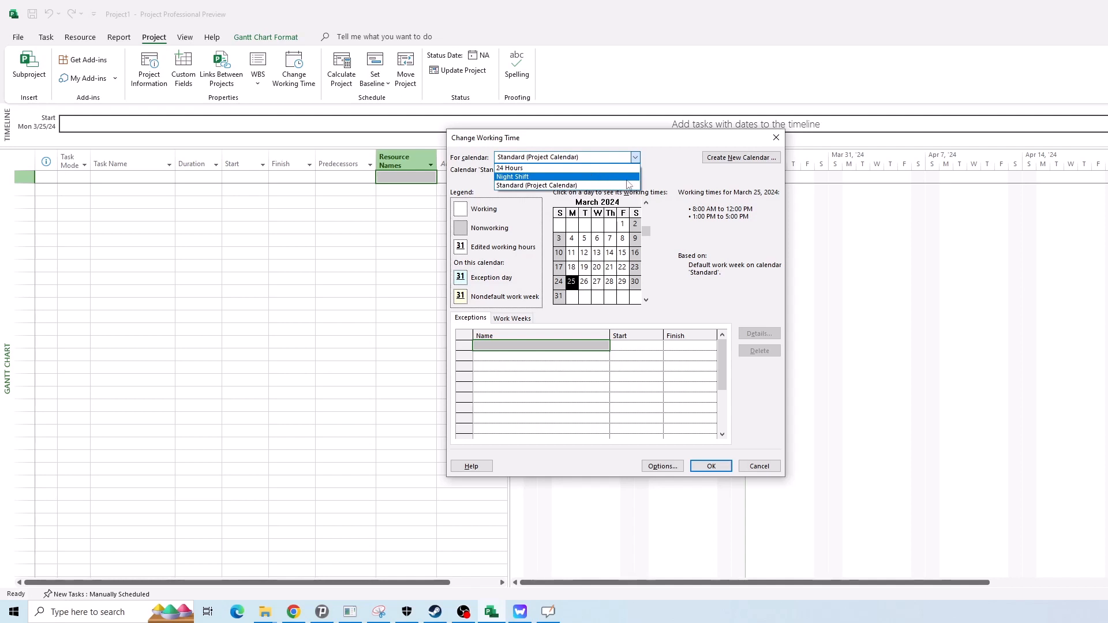
left_click(678, 187)
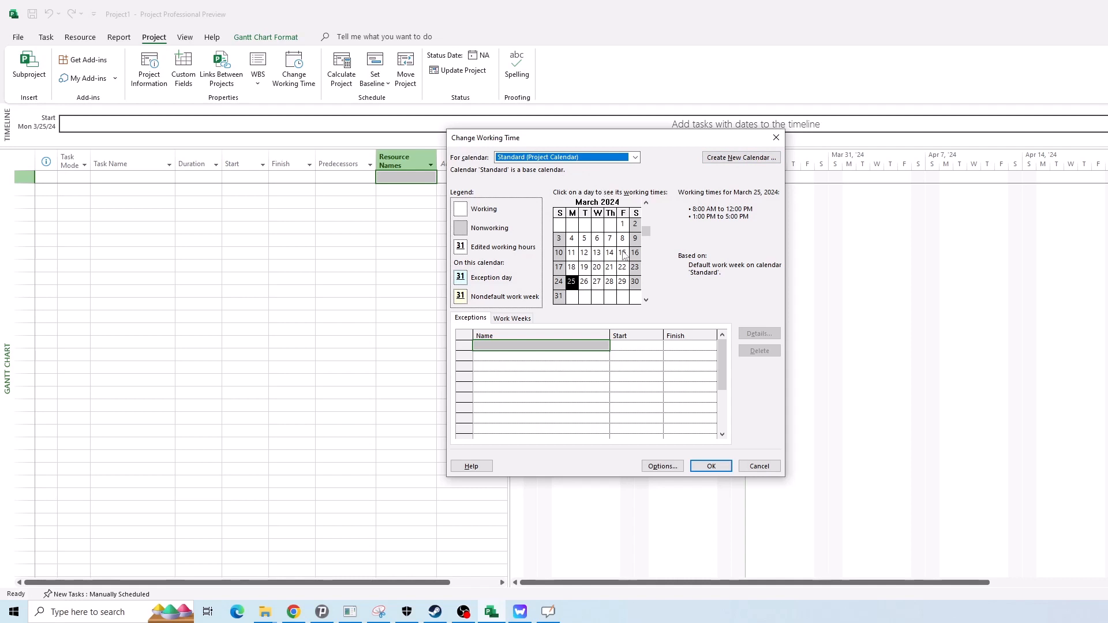
- Check the Standard calendar's working times for several days in March 2024, ending on March 6
left_click(598, 239)
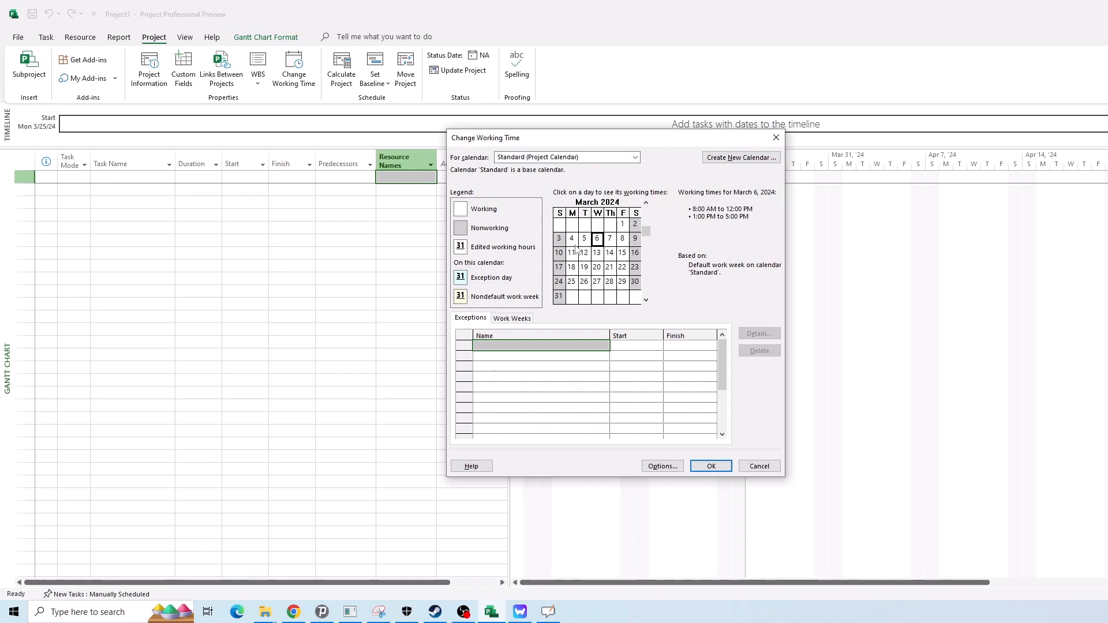
left_click(610, 240)
left_click(598, 241)
left_click(599, 252)
left_click(597, 239)
- Compare the Standard calendar's work weeks with its exceptions, ending on the exceptions list
left_click(497, 319)
left_click(478, 321)
left_click(513, 322)
left_click(471, 321)
left_click(515, 324)
left_click(480, 319)
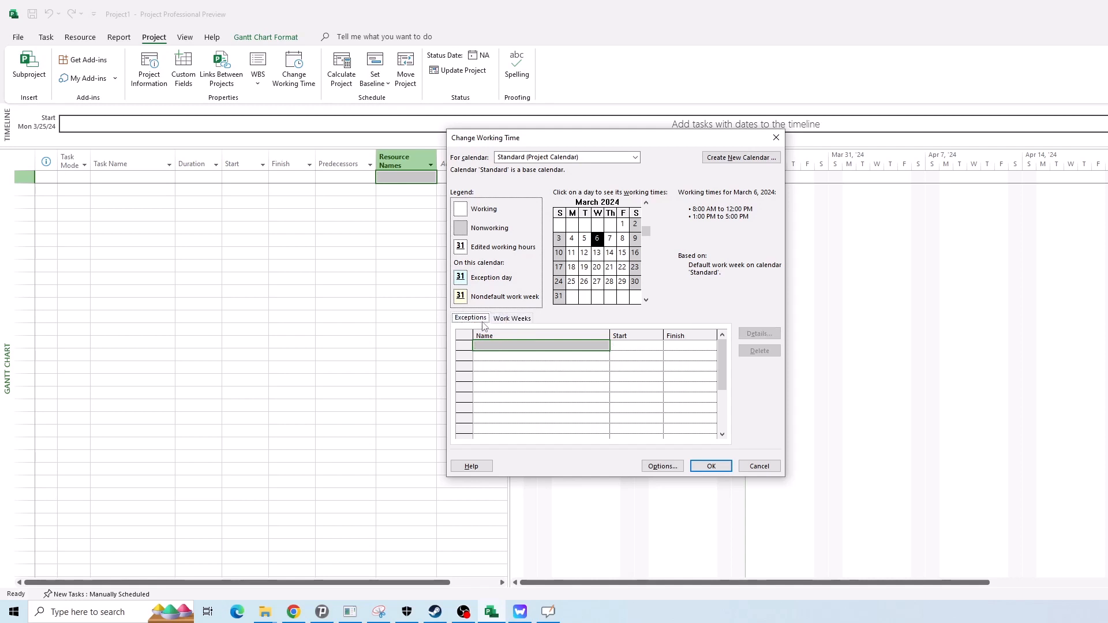
- Start a new base calendar and name it Practice1
left_click(725, 162)
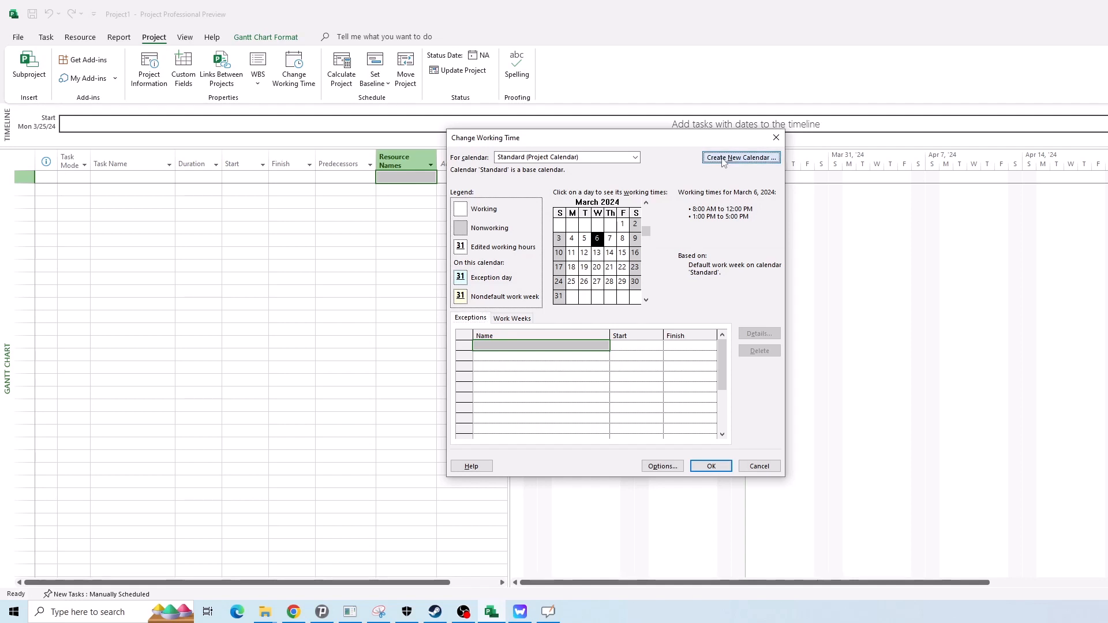
left_click_drag(745, 272, 621, 252)
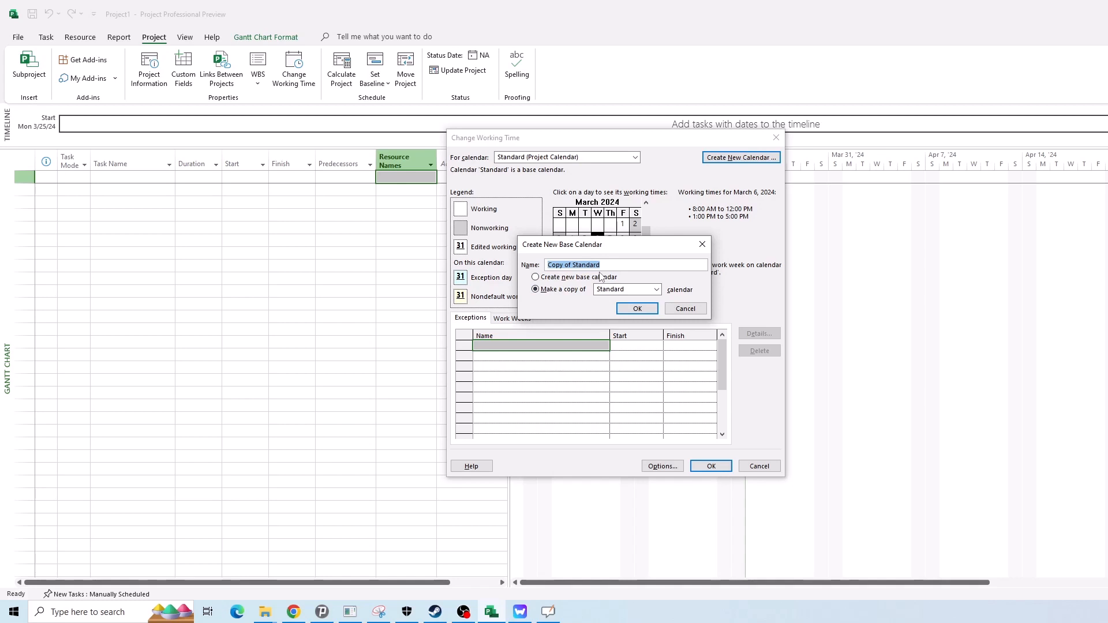
type("Practice1")
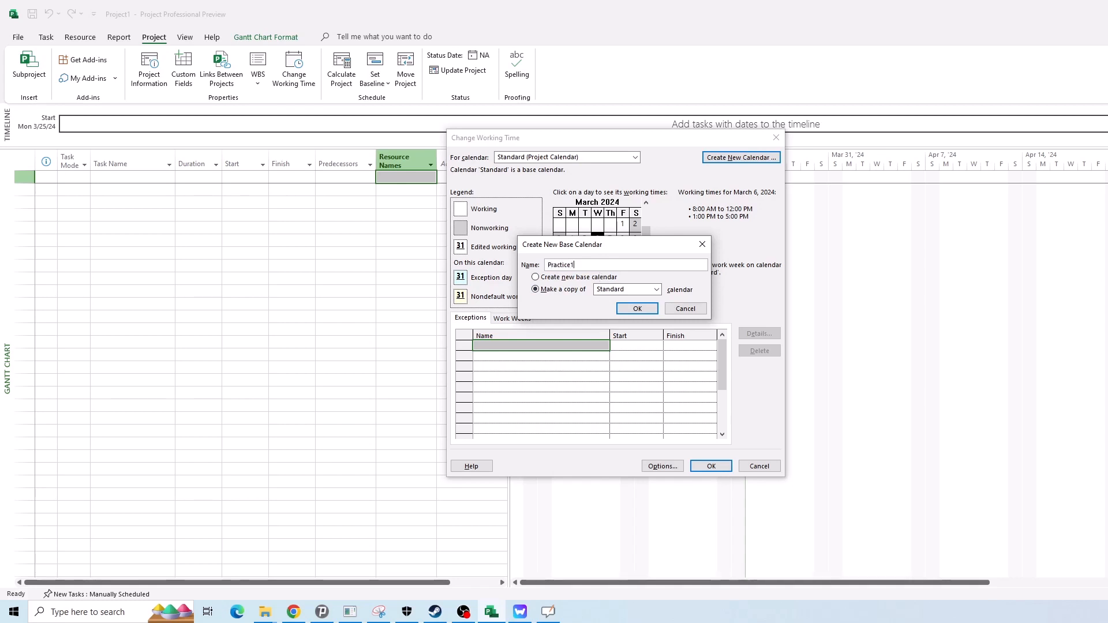
left_click_drag(629, 245, 637, 233)
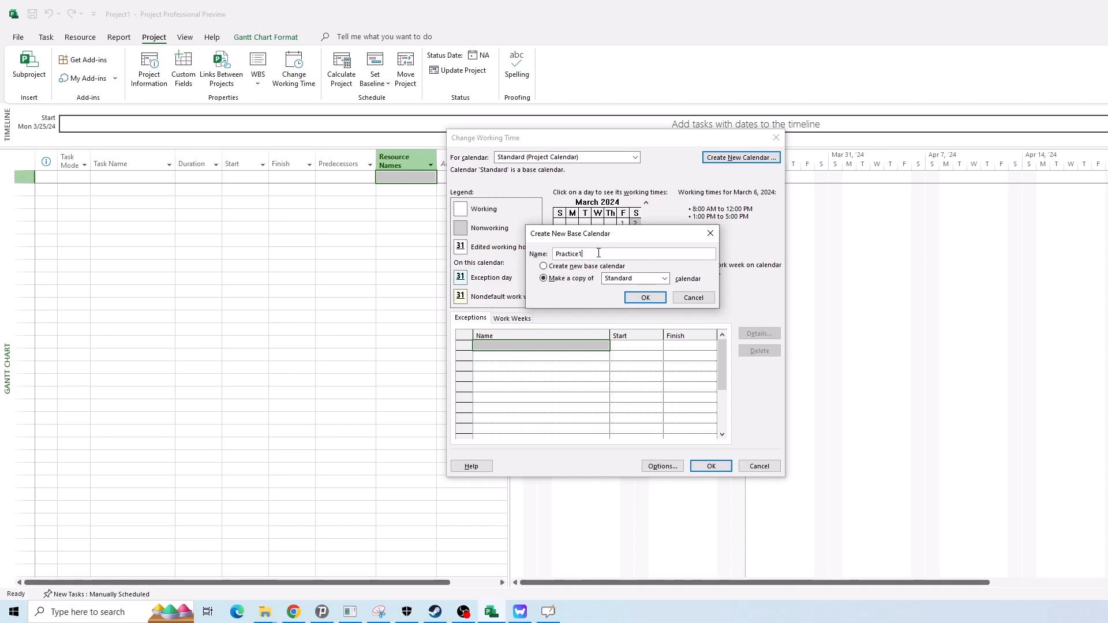
- Compare the new base calendar and copy options, and create Practice1 as a copy of the Standard calendar
left_click(568, 268)
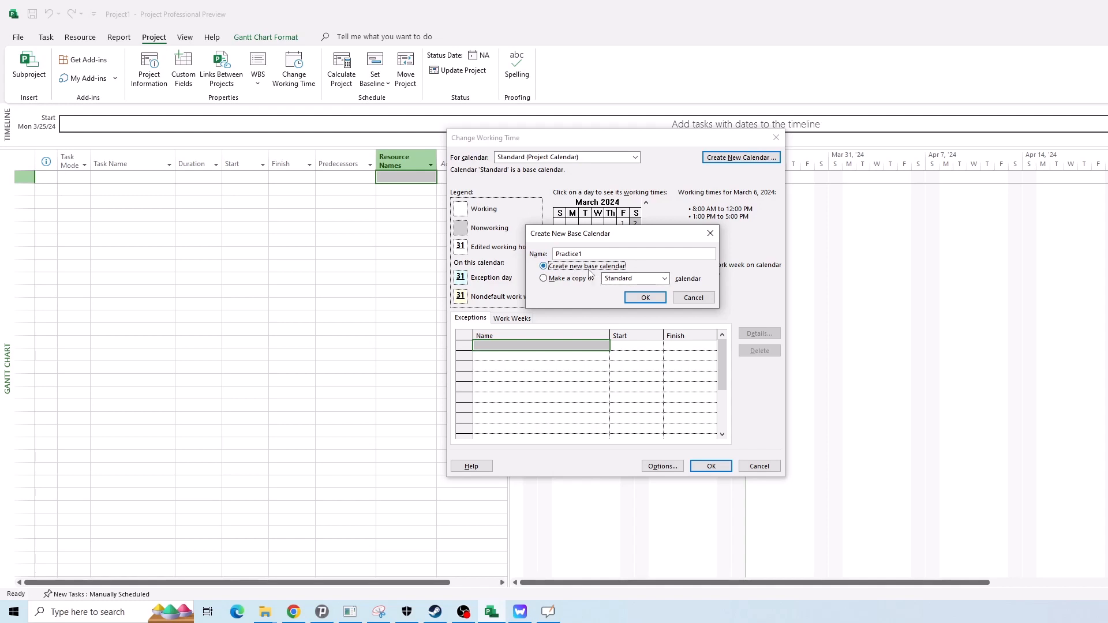
left_click(564, 280)
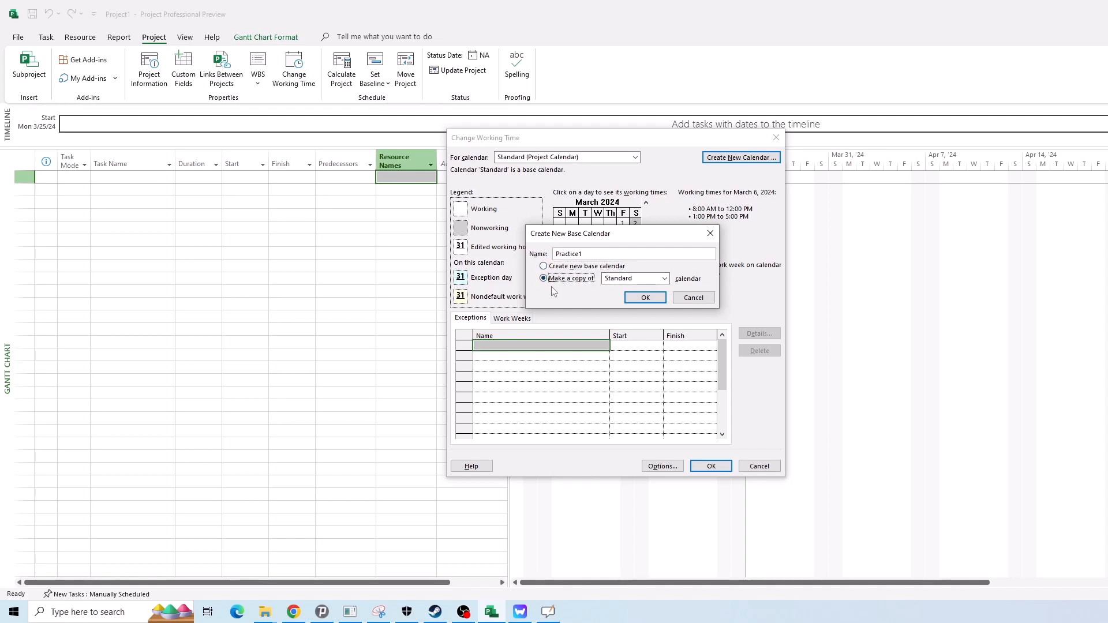
left_click(593, 269)
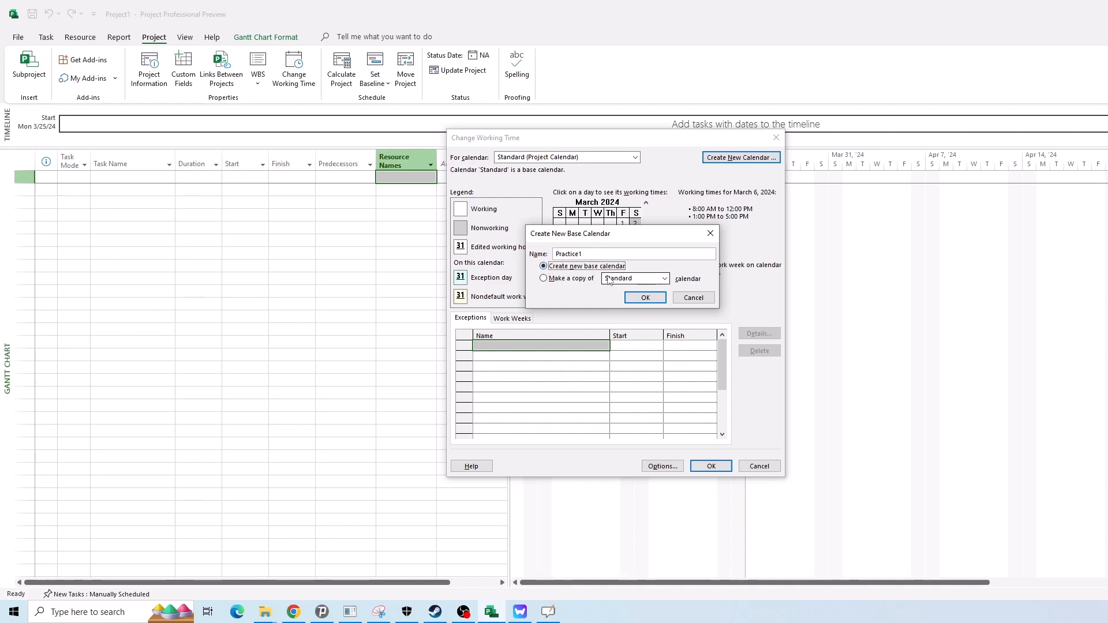
left_click(575, 279)
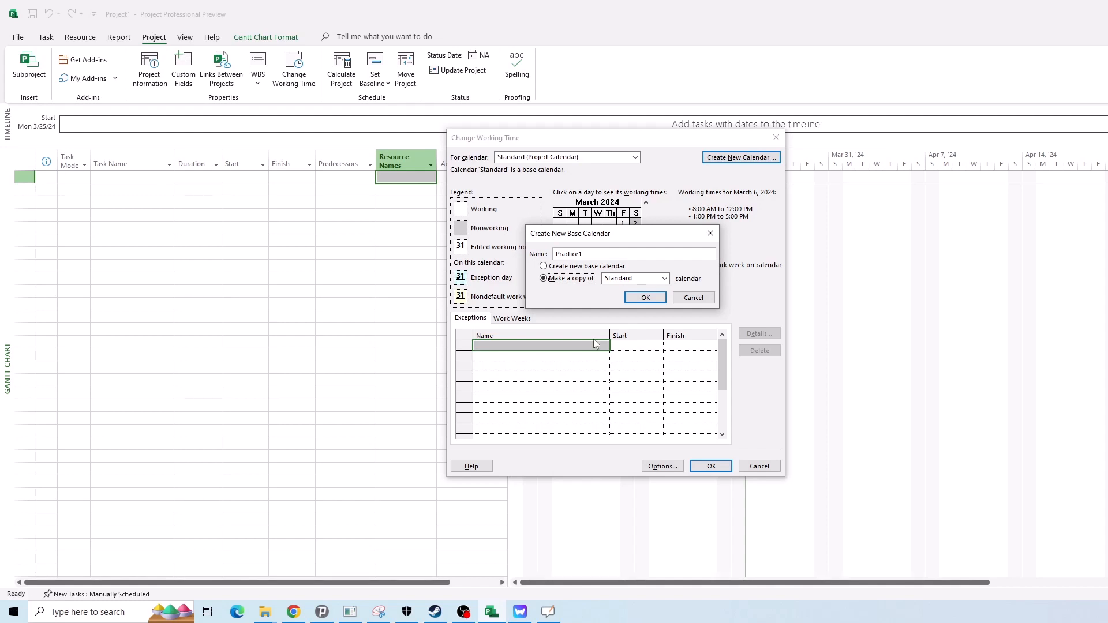
left_click(645, 278)
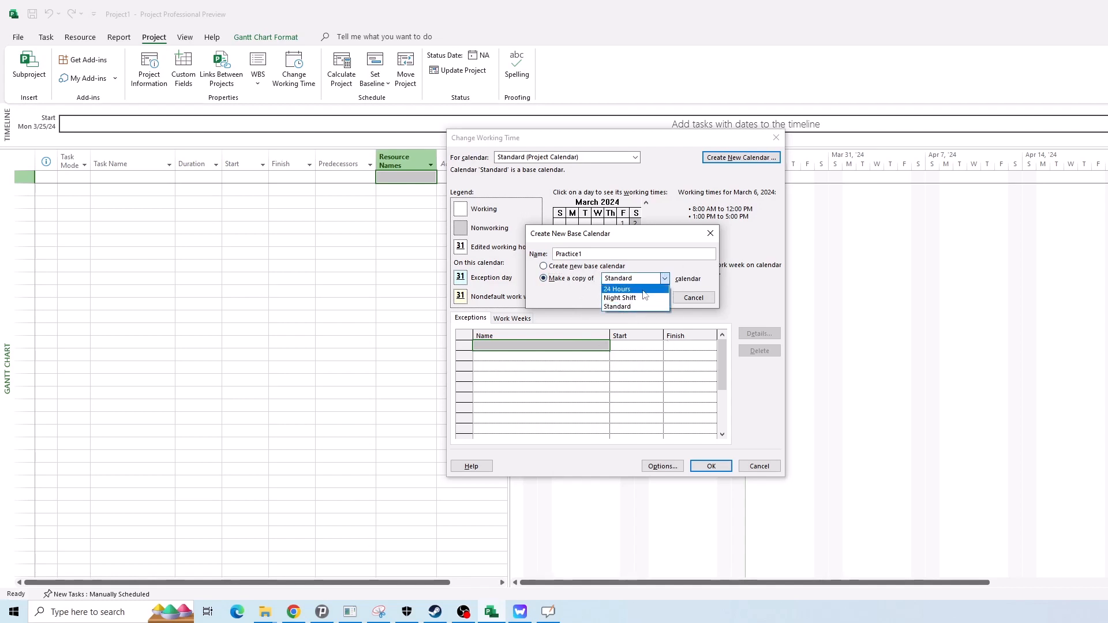
left_click(648, 269)
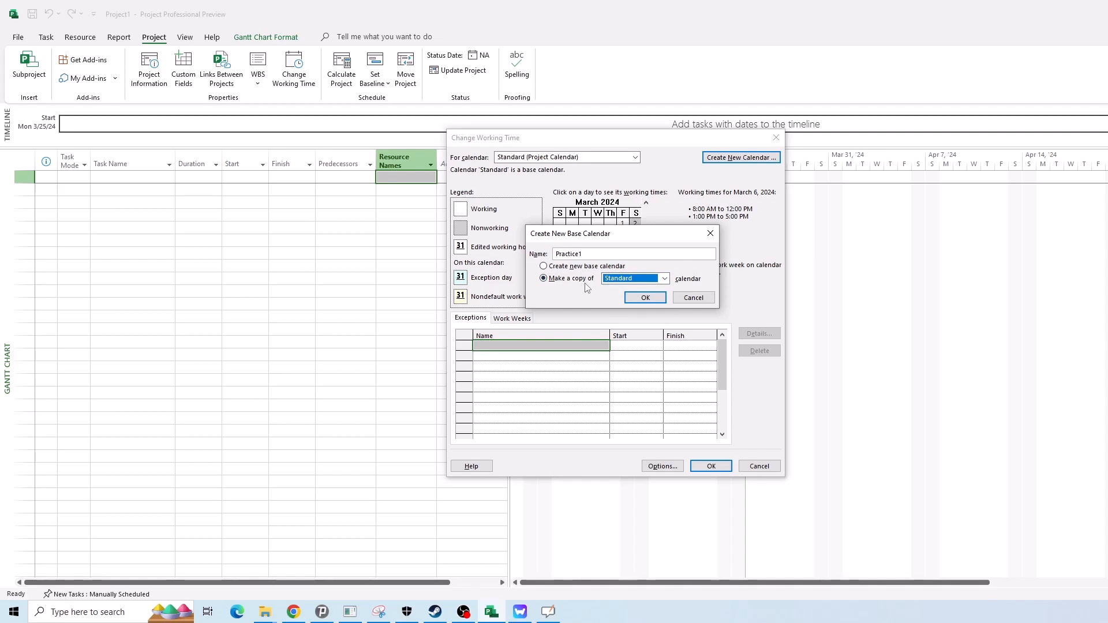
left_click(606, 251)
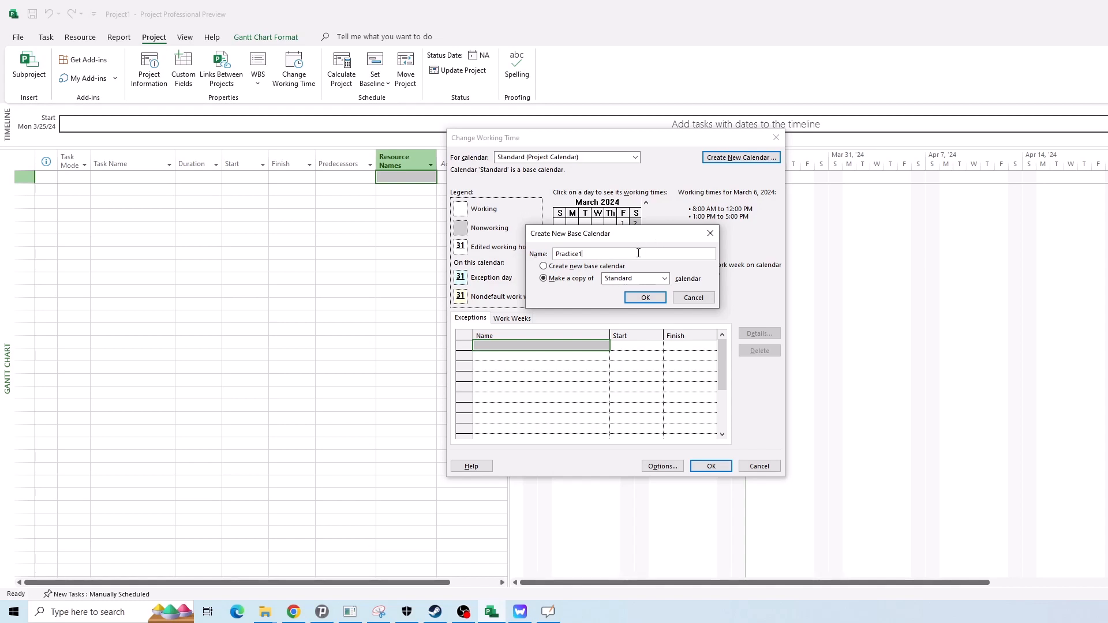
left_click(560, 267)
left_click(559, 279)
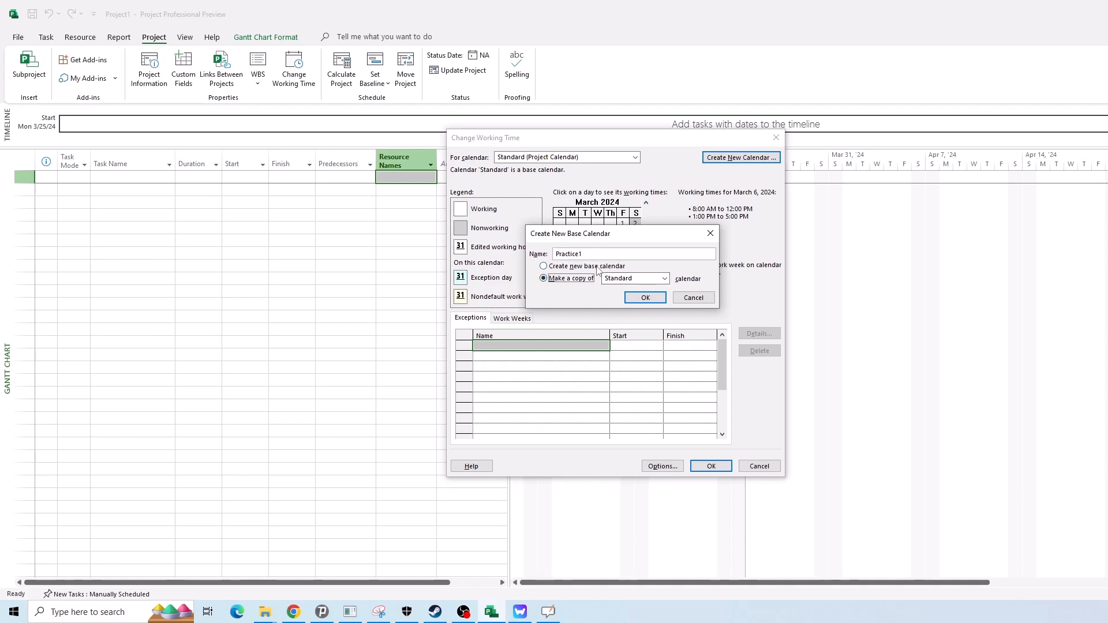
left_click(642, 298)
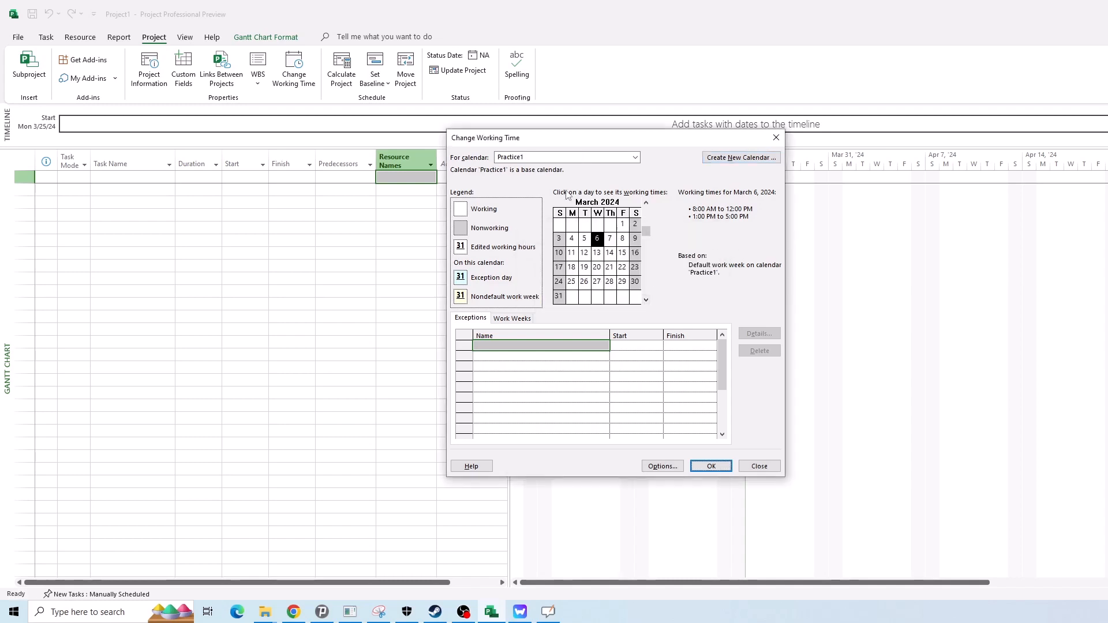
- Choose Practice1 as the calendar to edit and display its work weeks
left_click(580, 158)
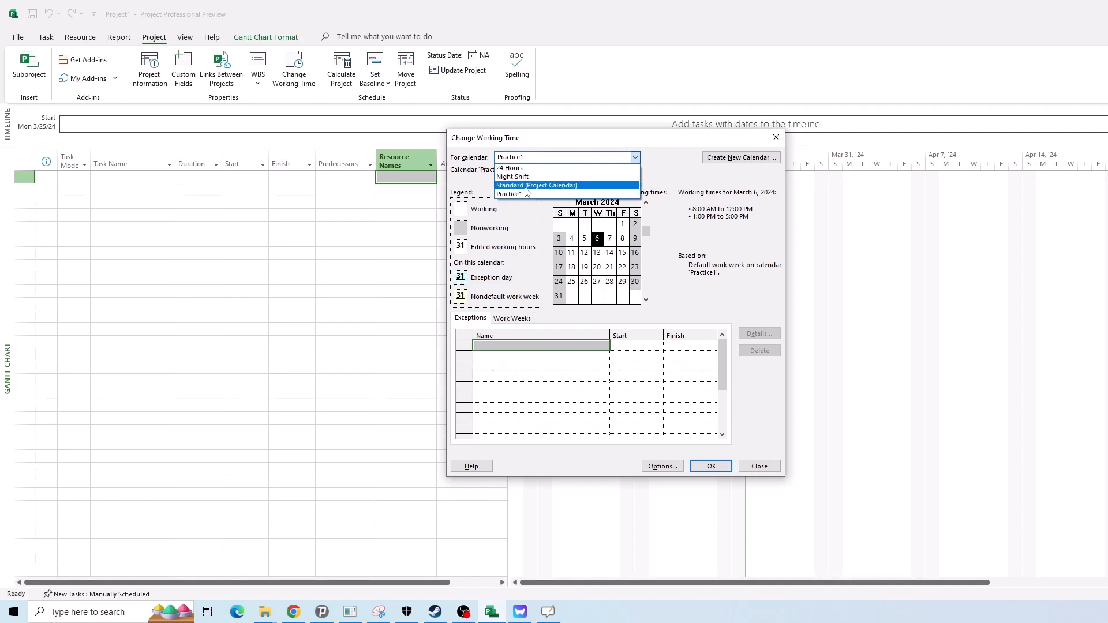
left_click(542, 195)
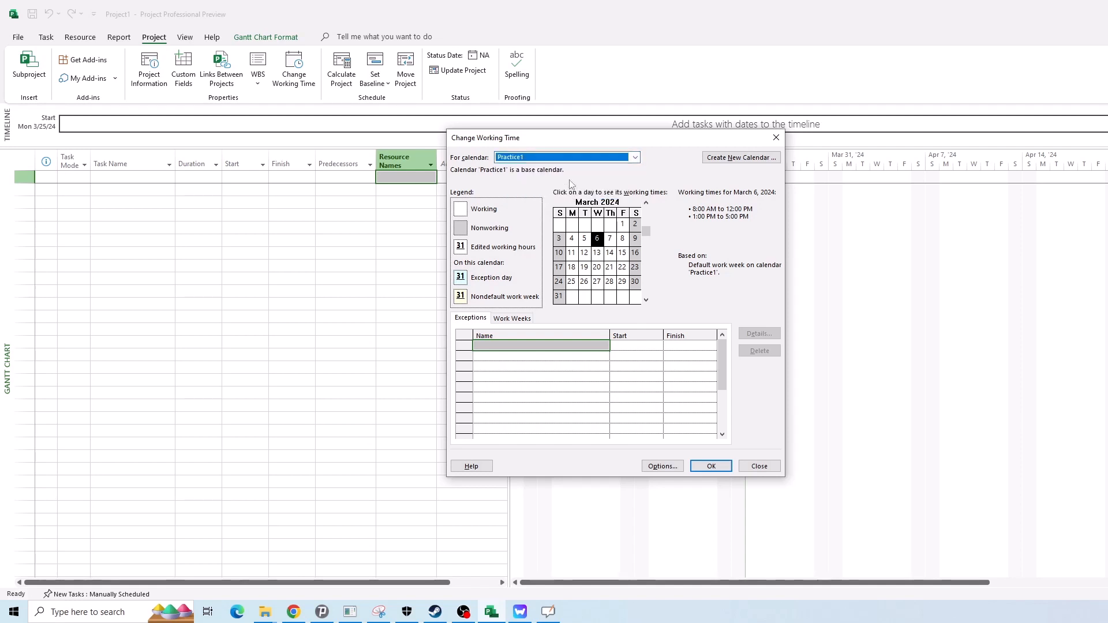
left_click(528, 157)
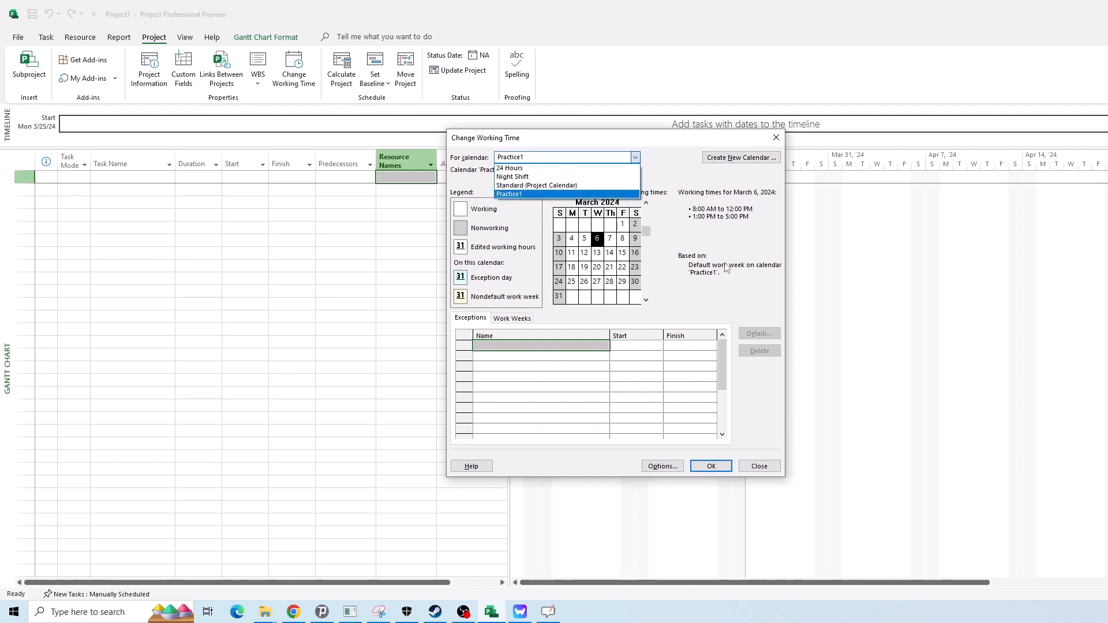
left_click(519, 193)
left_click(514, 318)
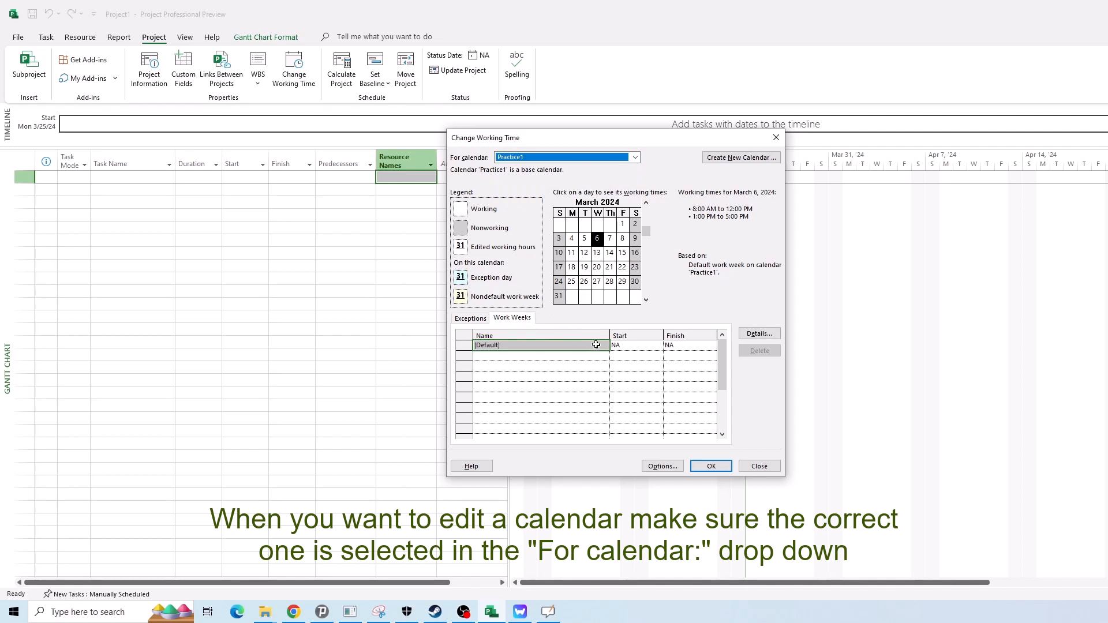
- Switch to the Standard calendar to check its [Default] work week, and choose Practice1 again as the calendar to edit
left_click(558, 158)
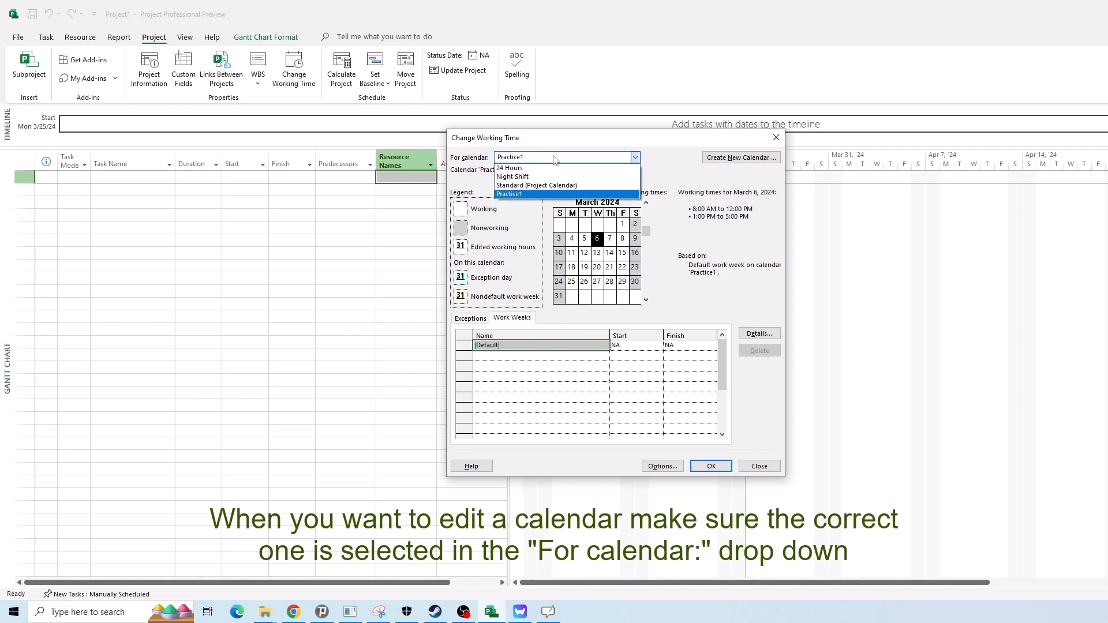
left_click(542, 185)
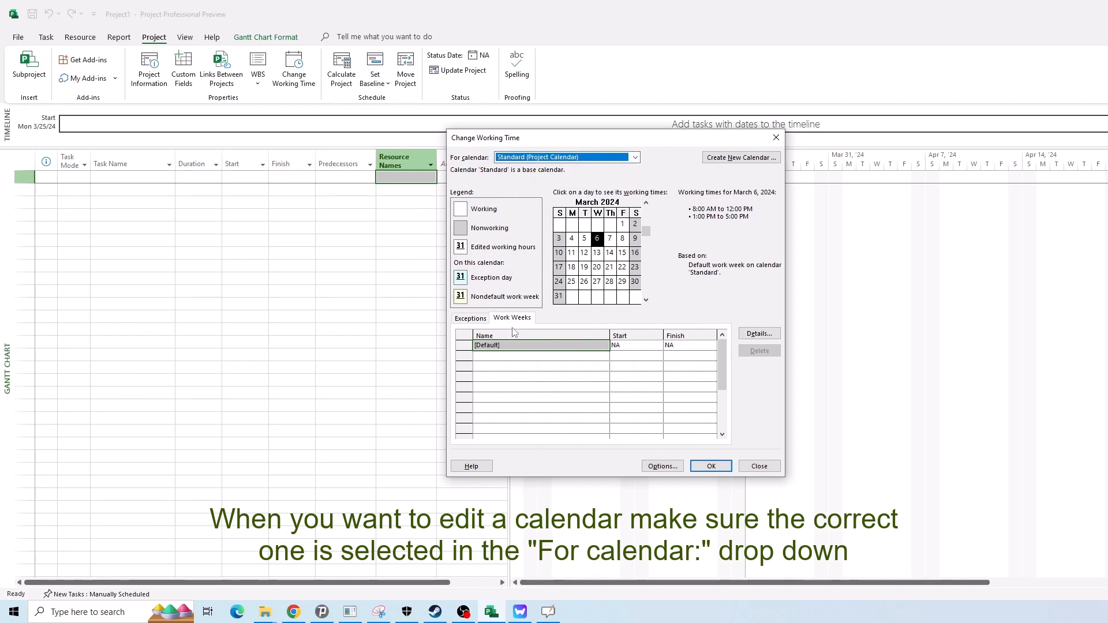
left_click(574, 347)
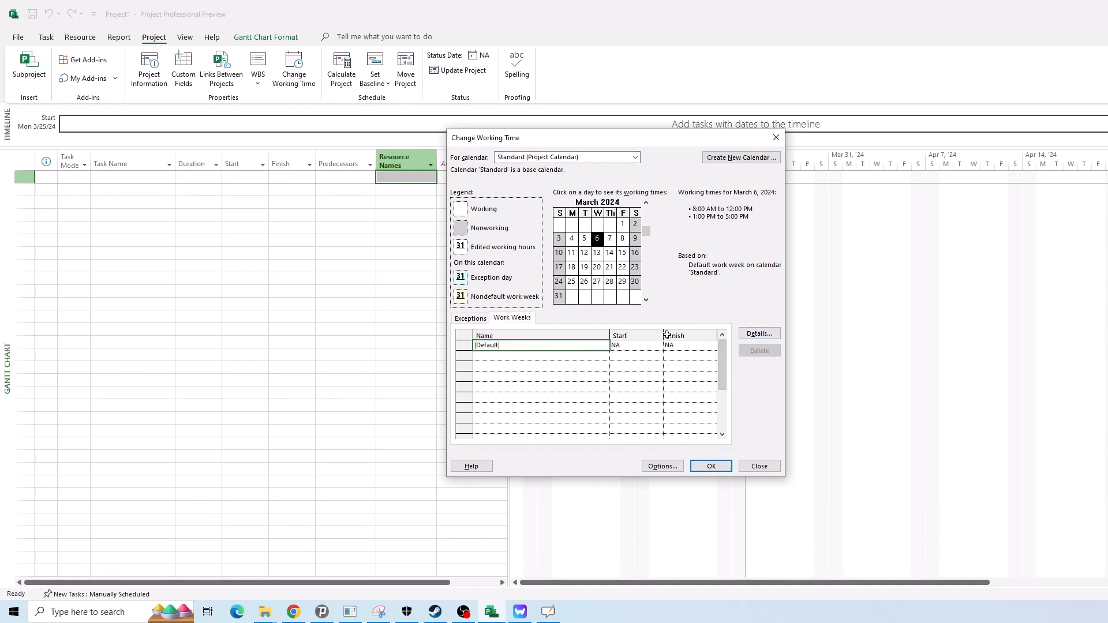
left_click(574, 160)
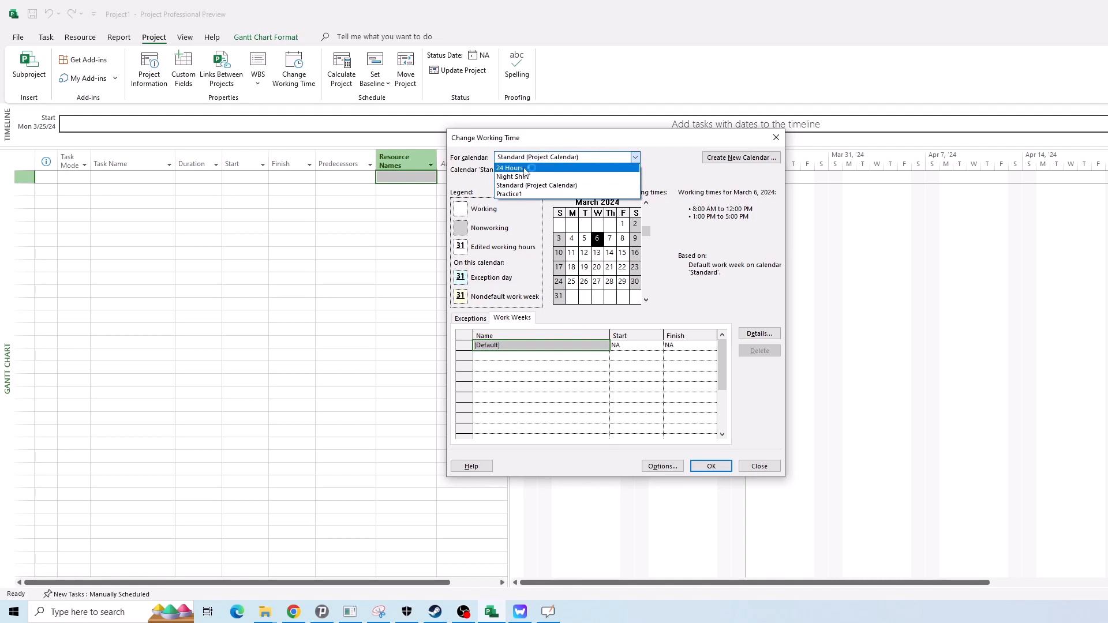
left_click(528, 195)
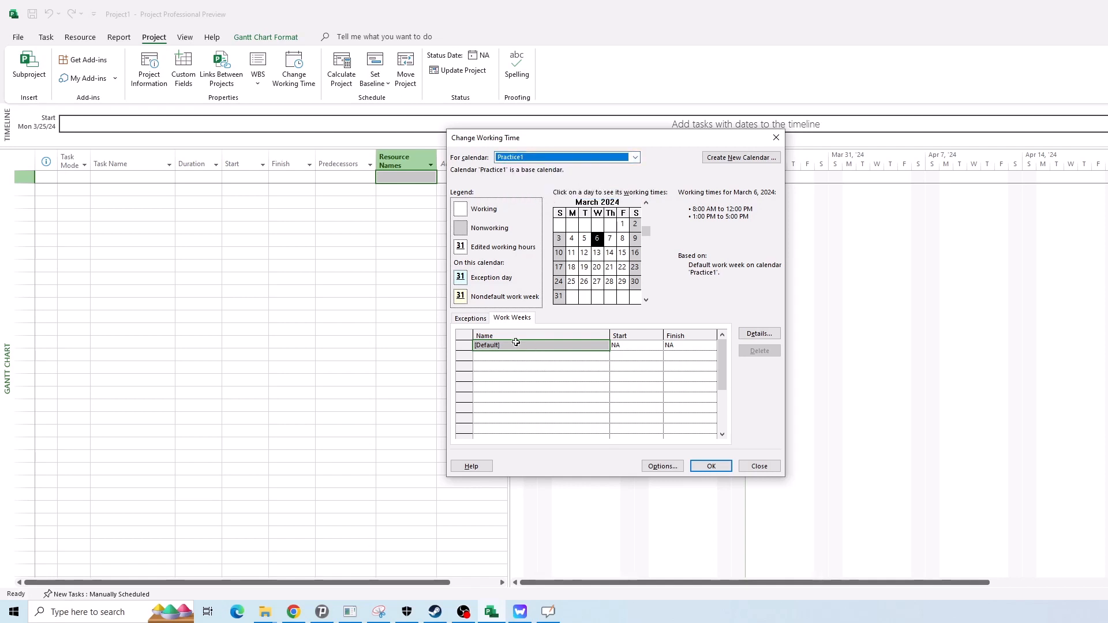
- Compare Practice1's exceptions with its work weeks, ending on the work weeks list
left_click(481, 323)
left_click(524, 322)
left_click(484, 322)
left_click(511, 322)
left_click(483, 322)
left_click(510, 319)
left_click(469, 319)
left_click(509, 319)
left_click(502, 322)
left_click(473, 319)
left_click(502, 320)
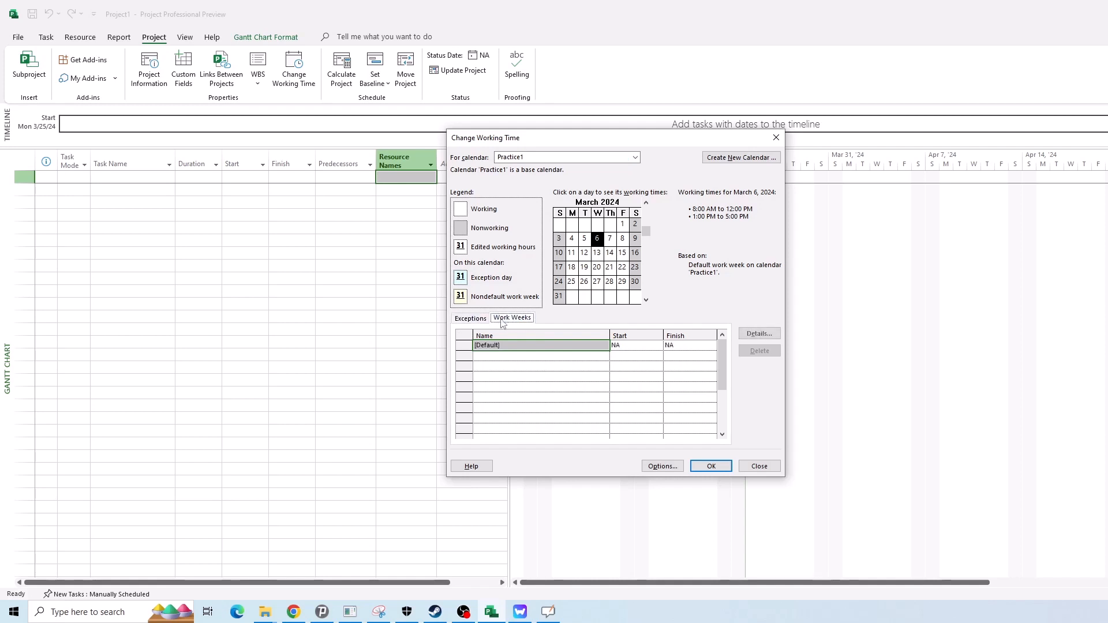
left_click(477, 318)
left_click(504, 317)
left_click(527, 367)
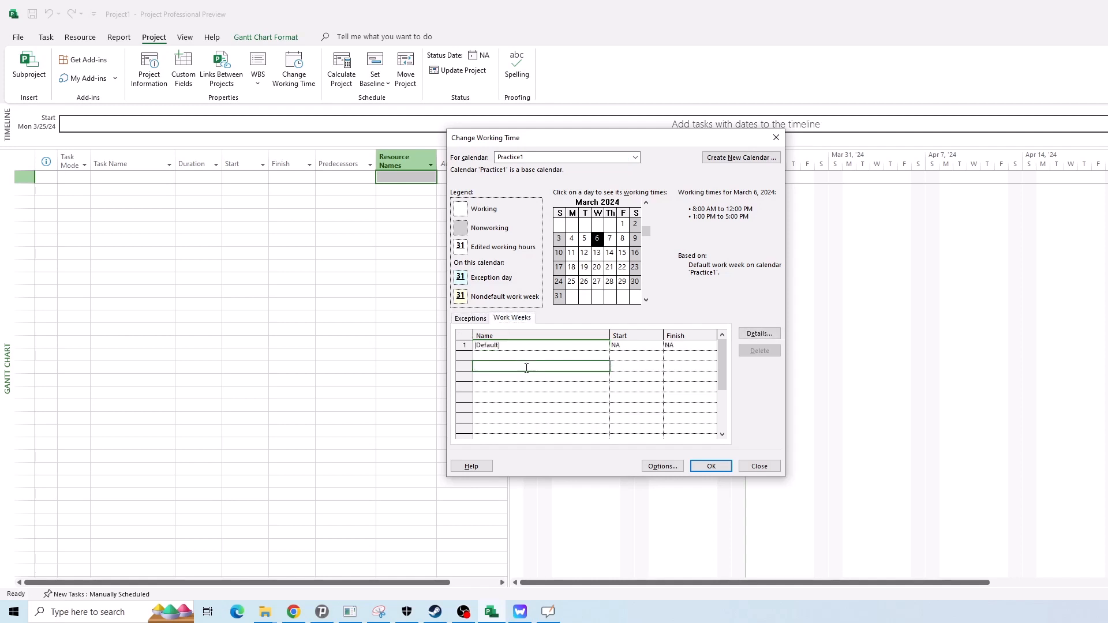
left_click(537, 345)
left_click(514, 357)
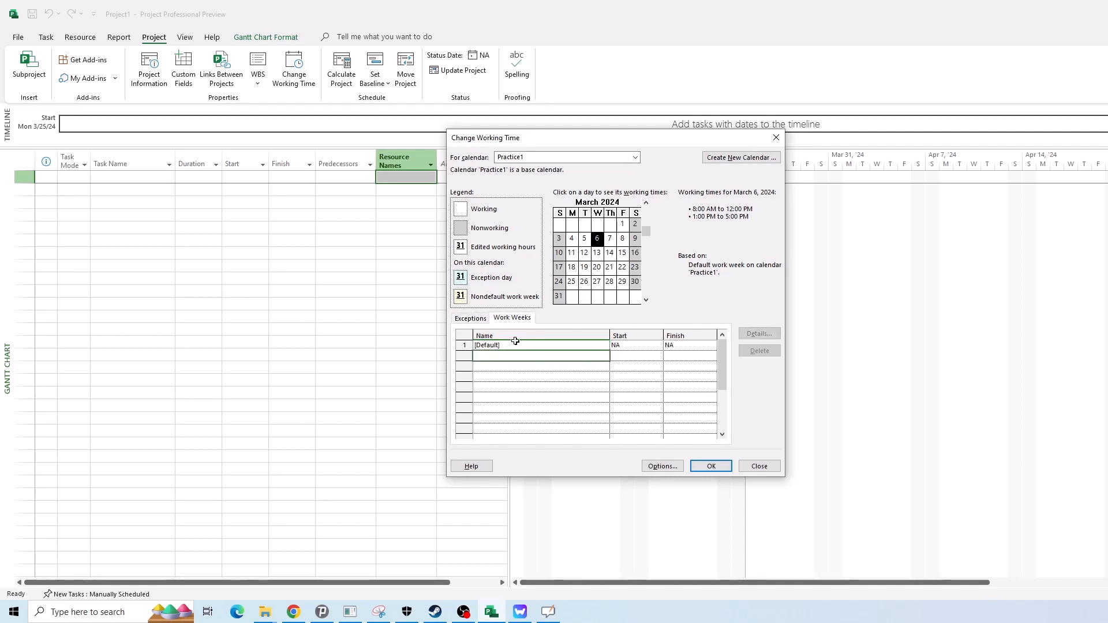
left_click(514, 345)
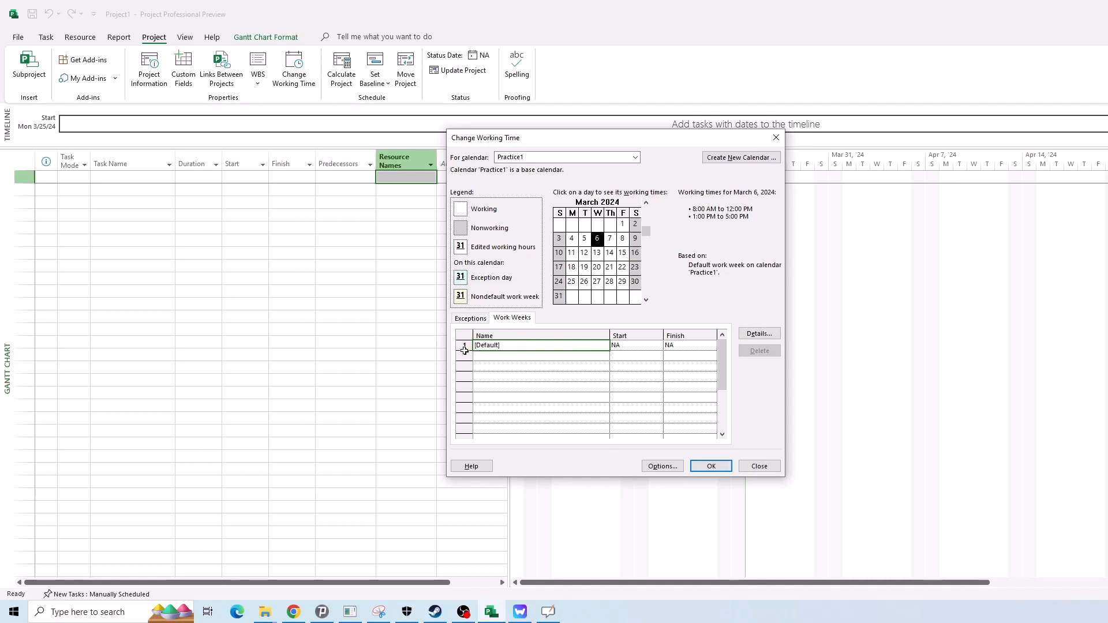
left_click(537, 363)
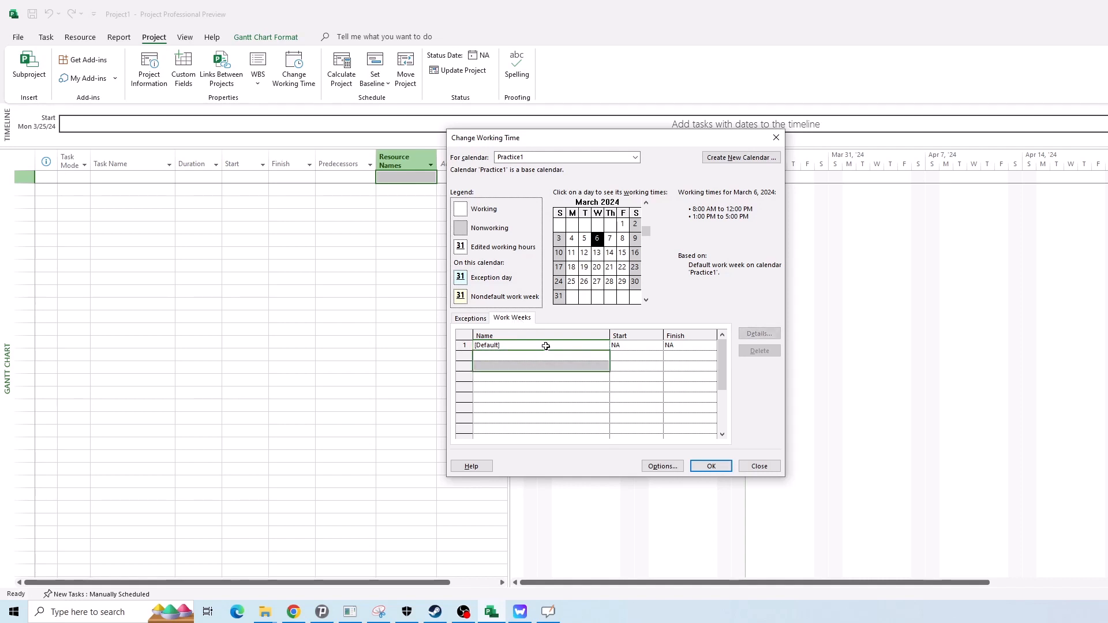
left_click(547, 345)
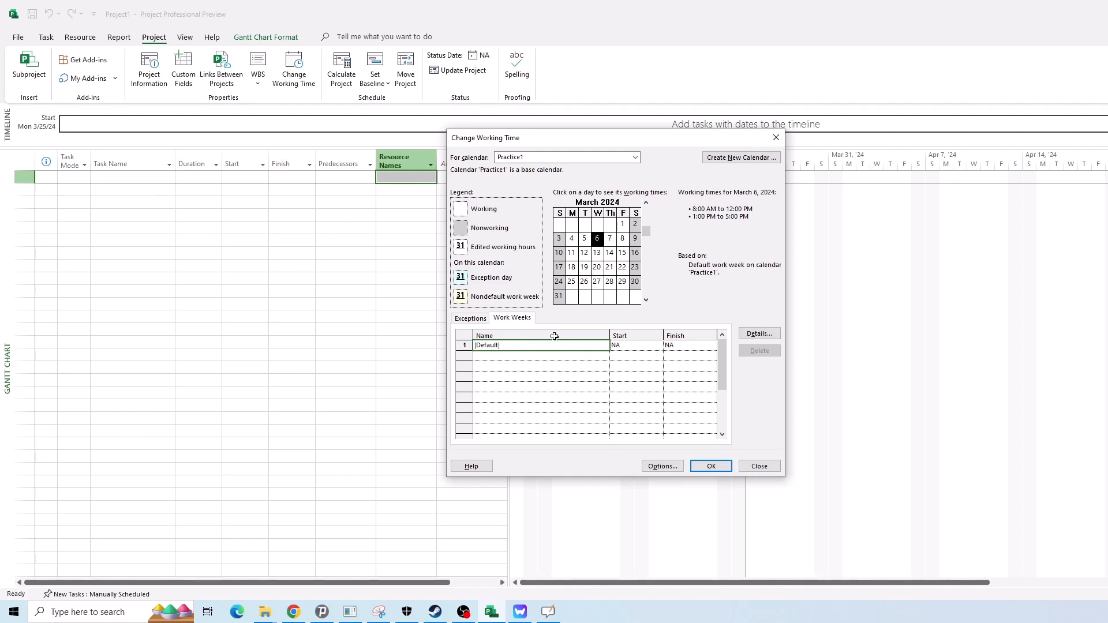
left_click(554, 366)
left_click(555, 345)
left_click(527, 365)
- Open the details of Practice1's [Default] work week and shift the details window over the calendar window
left_click(529, 346)
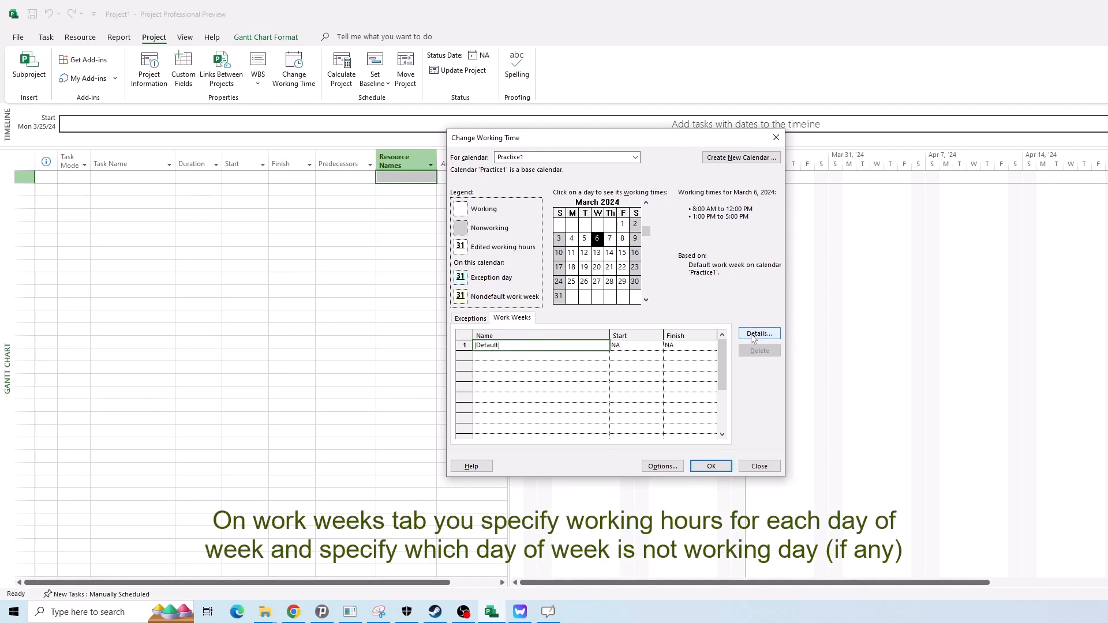
left_click(755, 336)
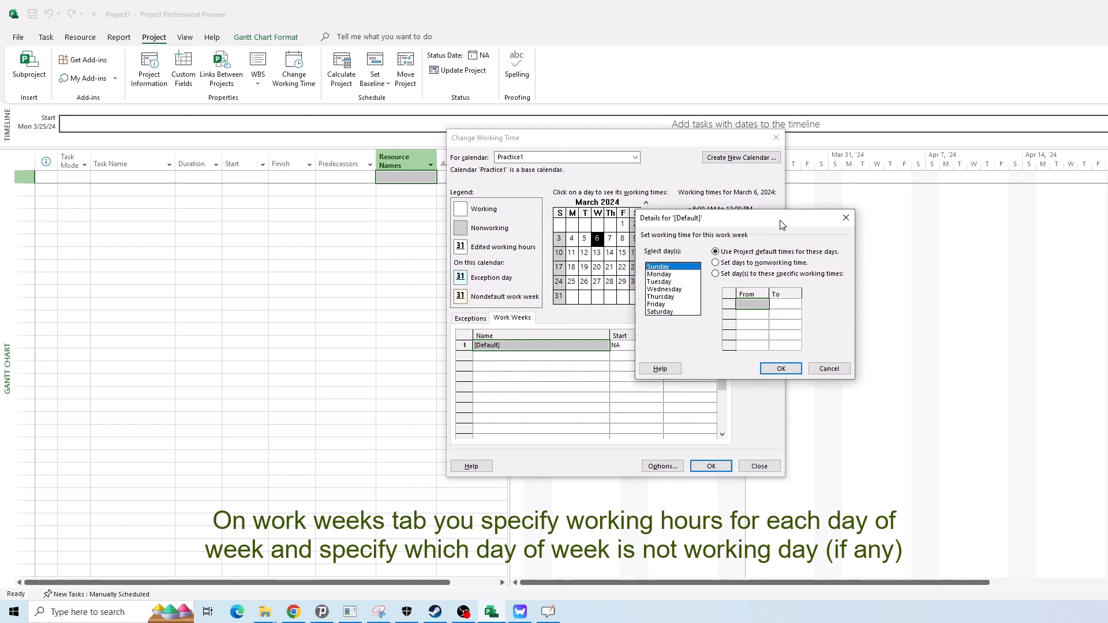
left_click_drag(782, 225, 723, 221)
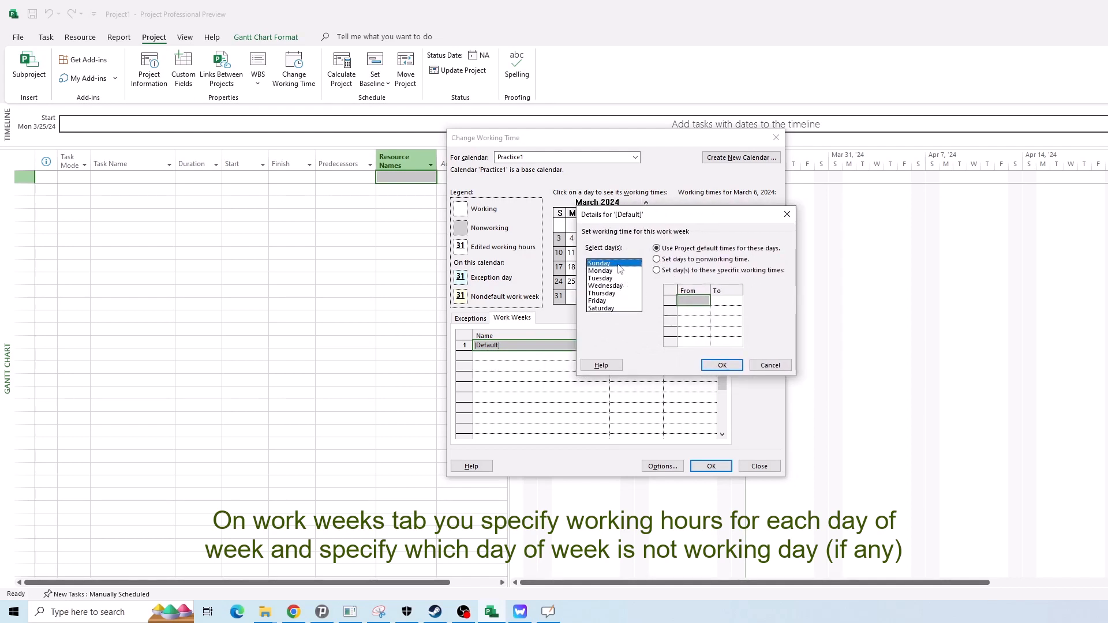
- Look through the individual weekdays of the [Default] work week, ending on Saturday
mouse_move(620, 264)
left_mouse_down()
mouse_move(622, 277)
mouse_move(615, 261)
left_mouse_up()
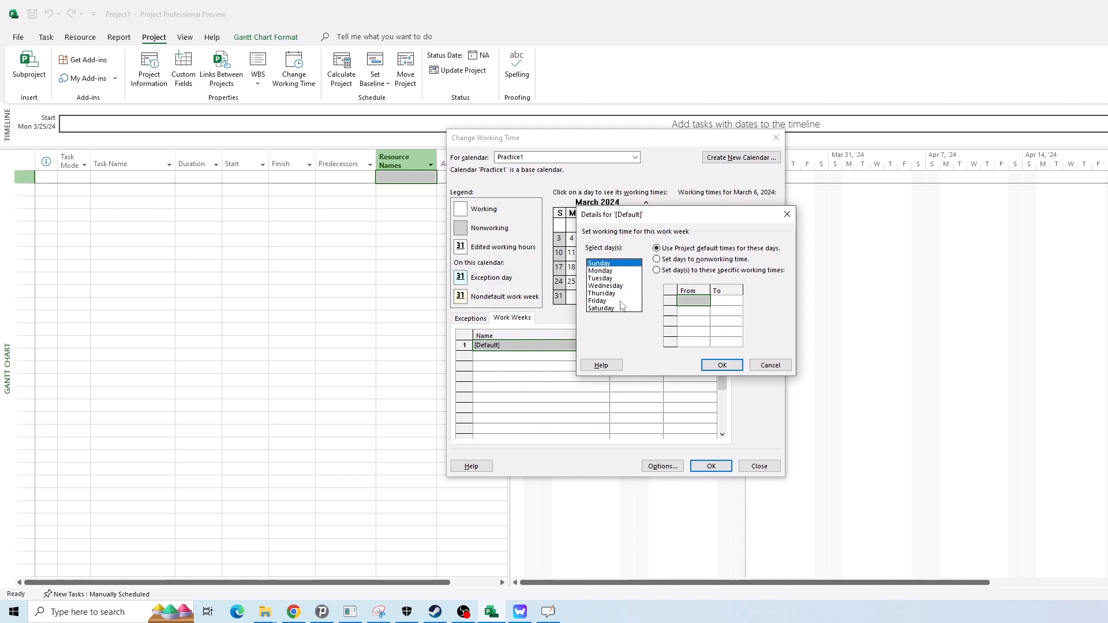
left_click_drag(622, 308, 623, 270)
left_click(629, 278)
left_click(620, 263)
left_click(623, 308)
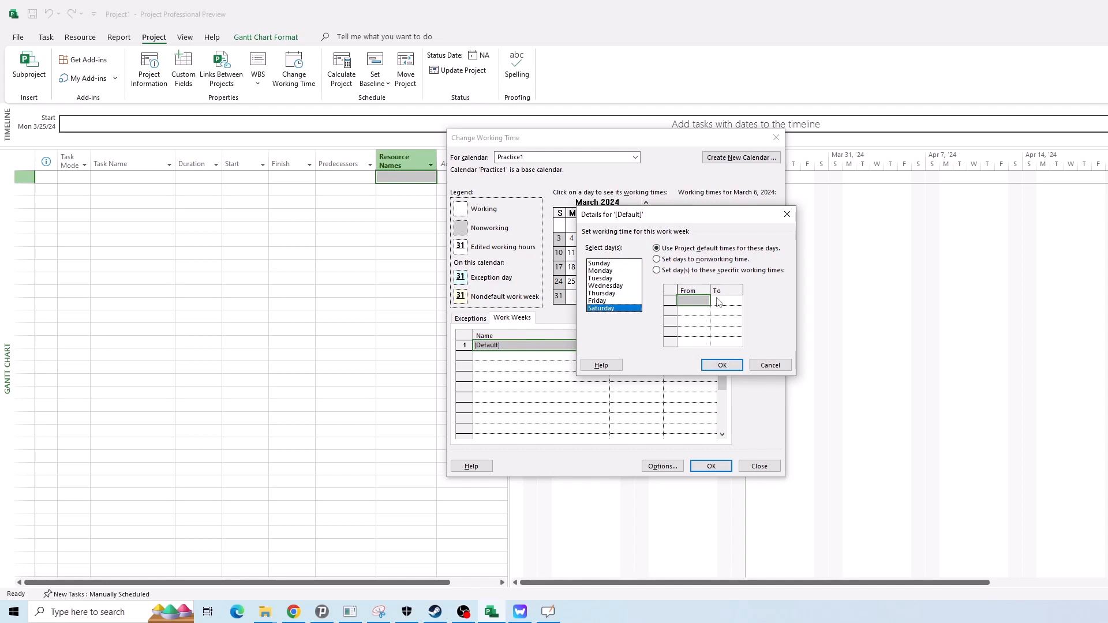
- Set Monday to nonworking time in the [Default] work week and compare it with Sunday's setting
left_click(607, 271)
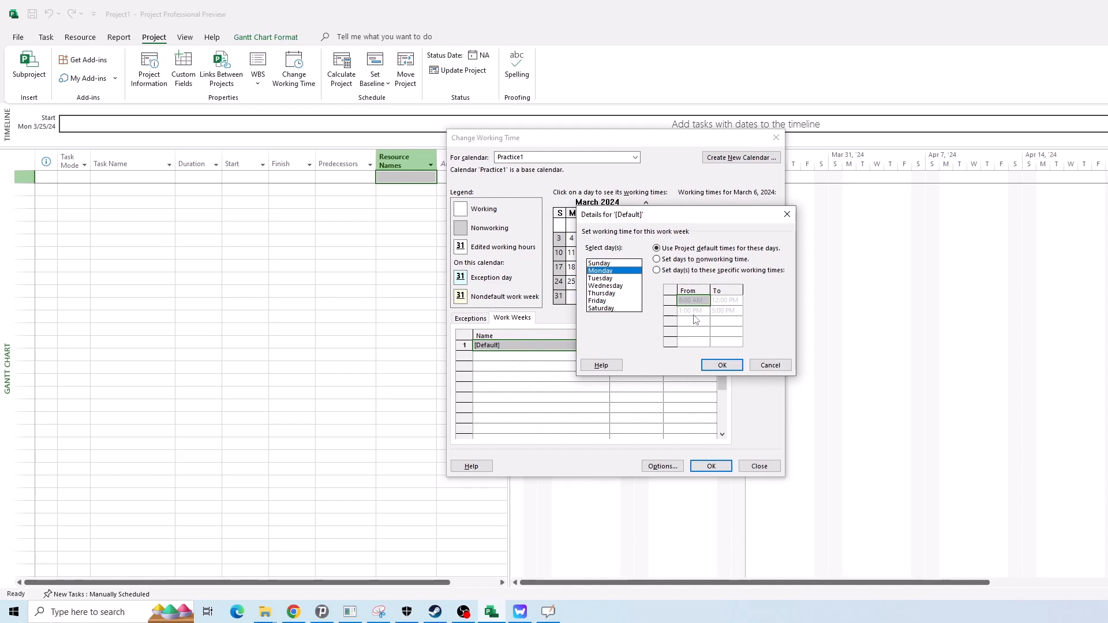
left_click(657, 261)
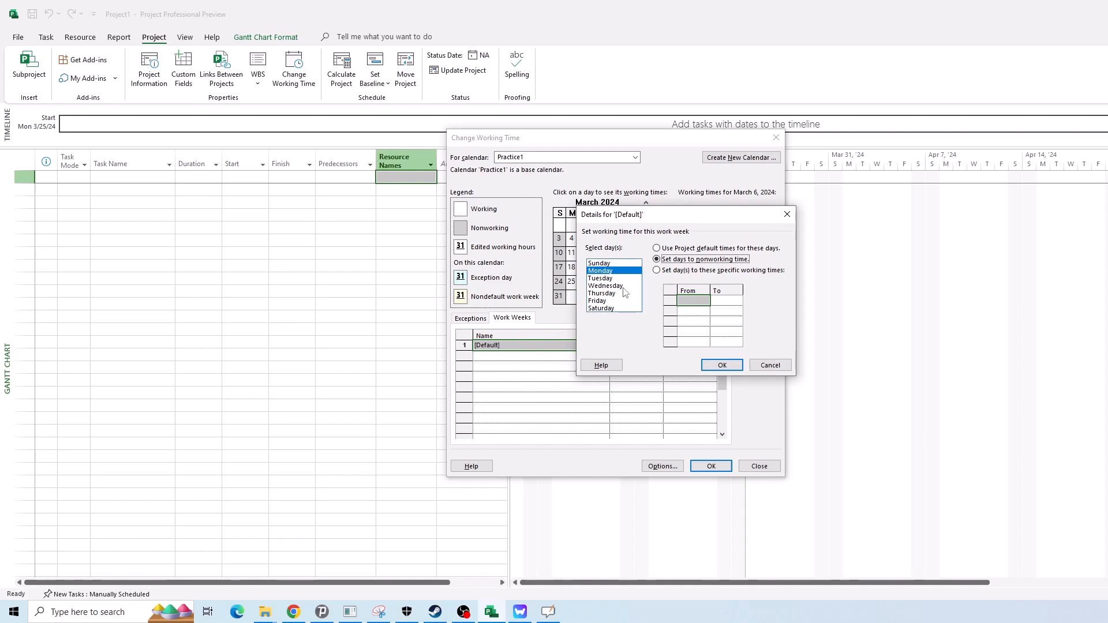
left_click(622, 264)
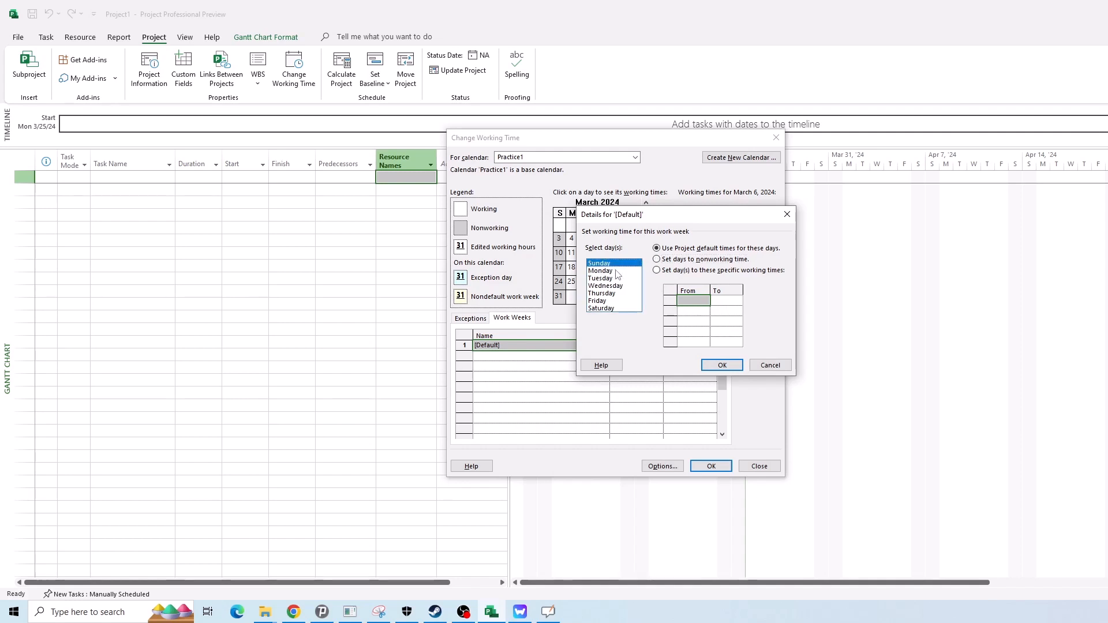
left_click(616, 271)
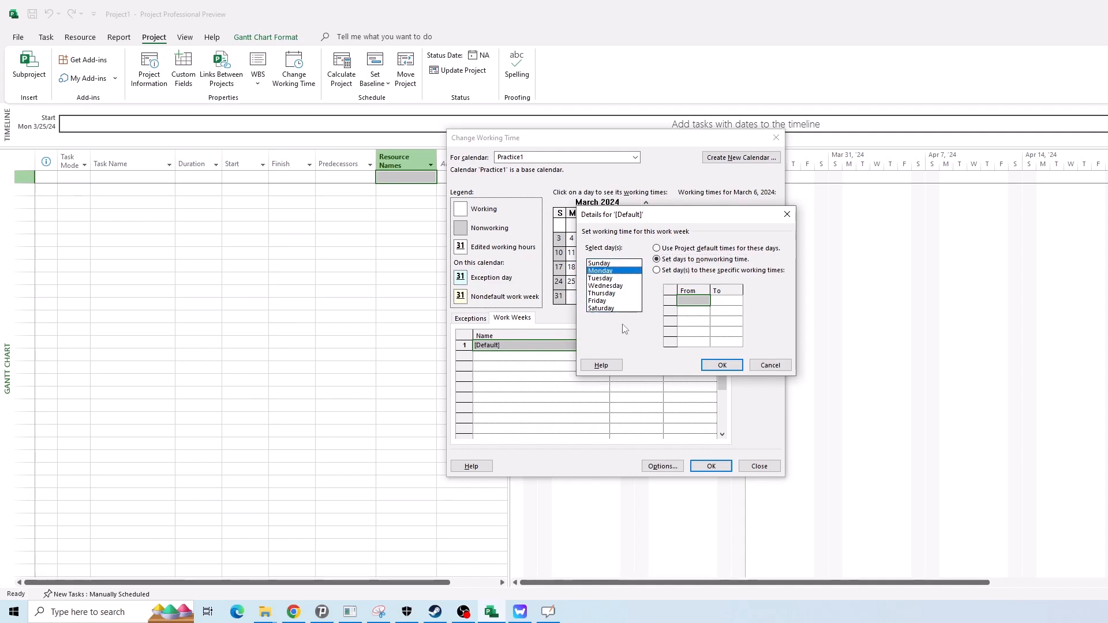
- Compare the working time options of Saturday, Sunday and Monday in the [Default] work week
left_click(619, 310)
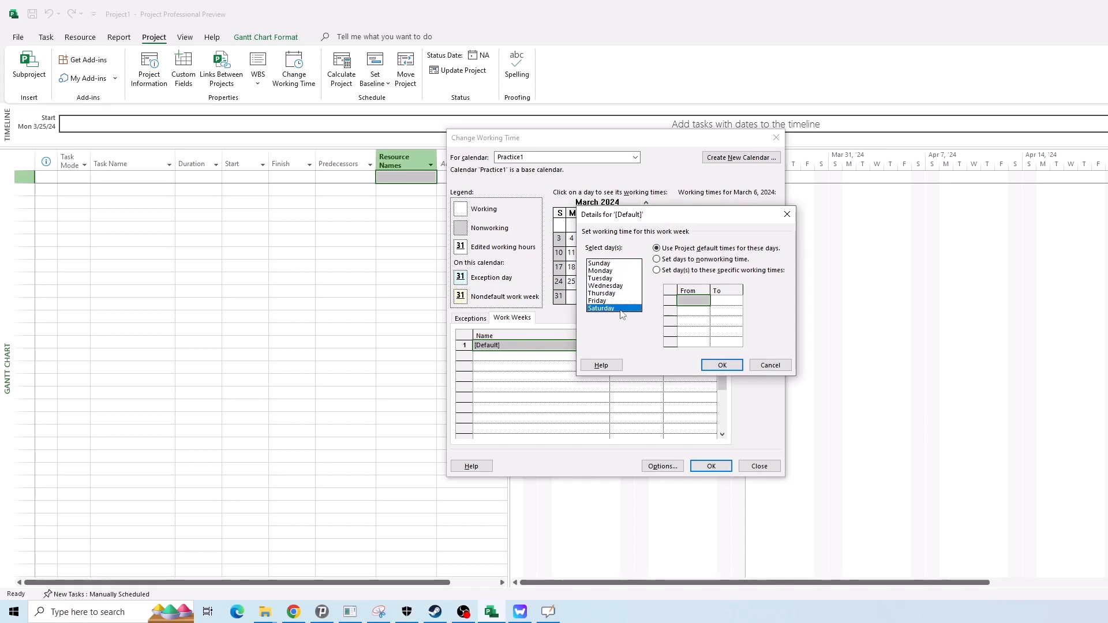
left_click(622, 271)
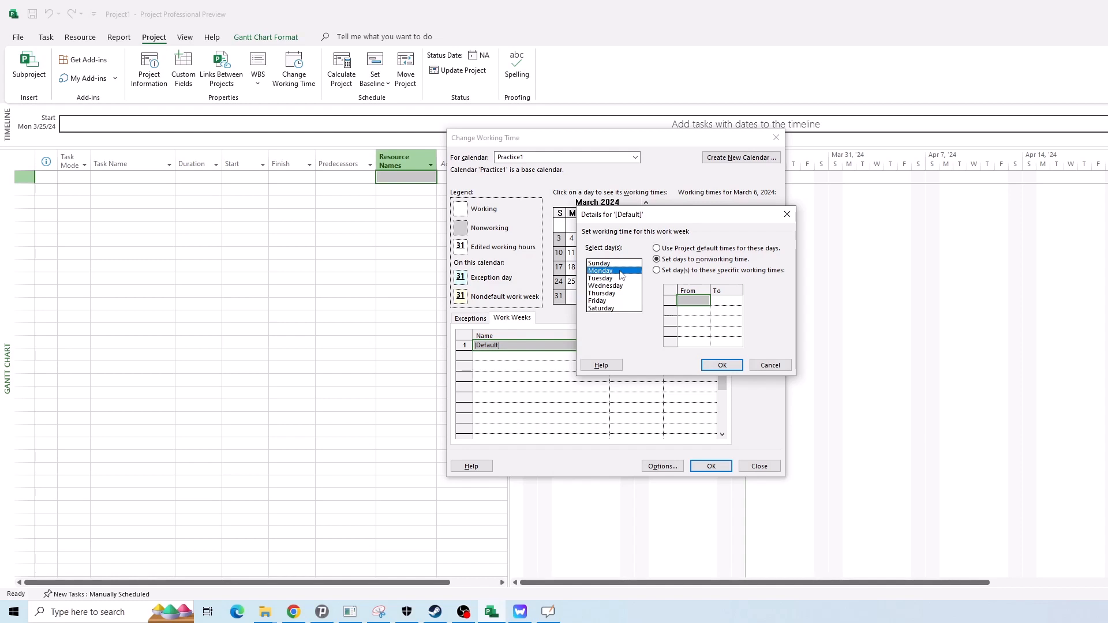
left_click(622, 263)
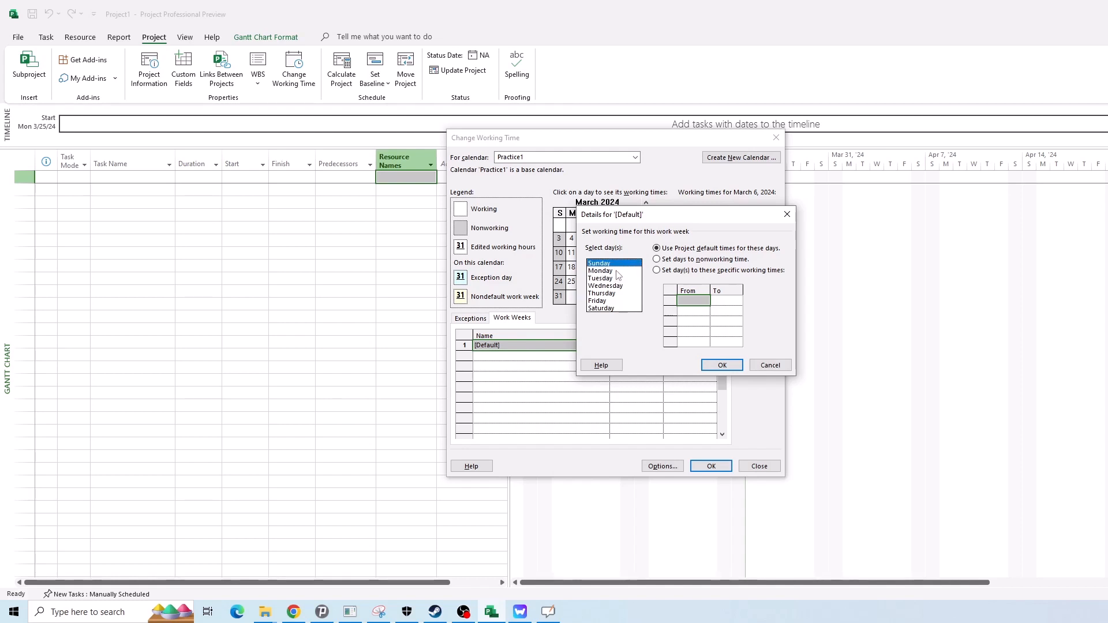
left_click(619, 268)
left_click(628, 308)
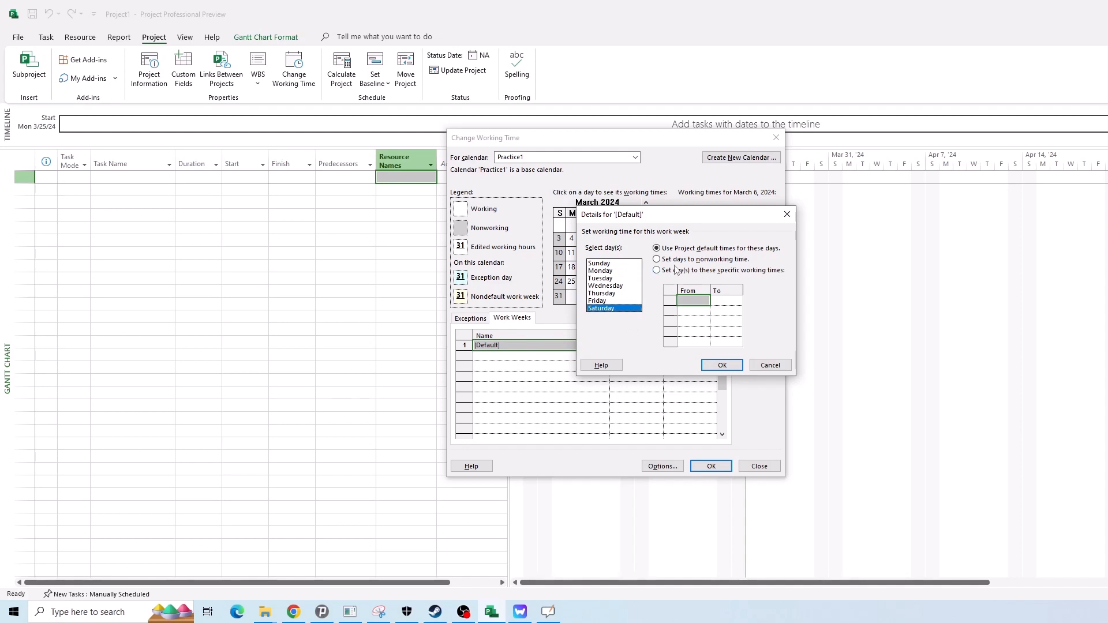
left_click(619, 264)
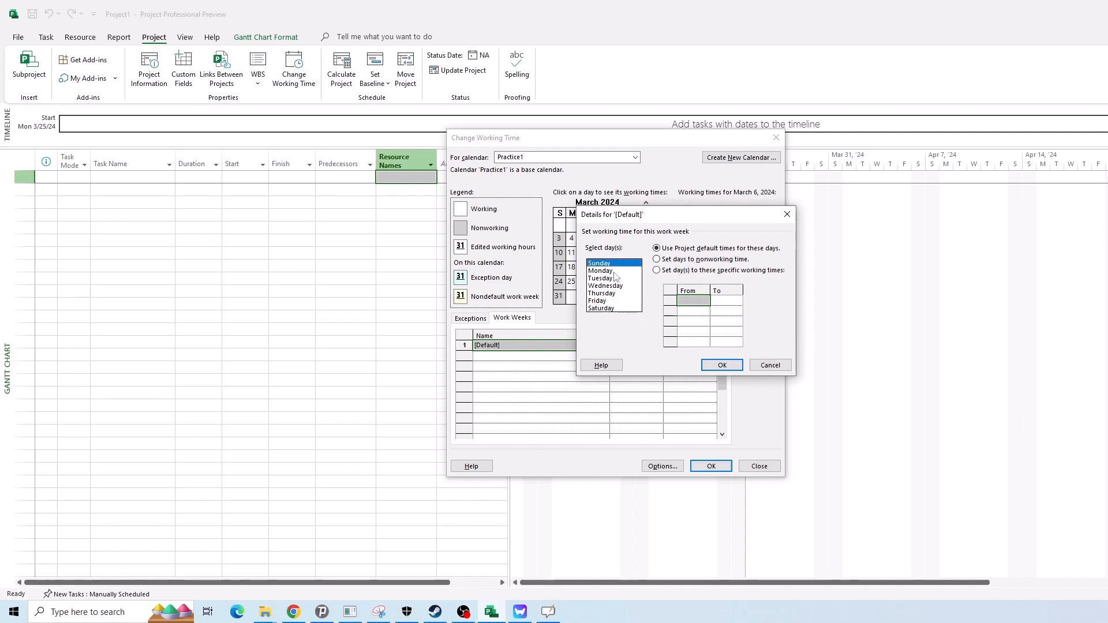
left_click(616, 272)
- Set Wednesday to specific working times with a first period from 7:00 AM to 12:00 PM
left_click(624, 292)
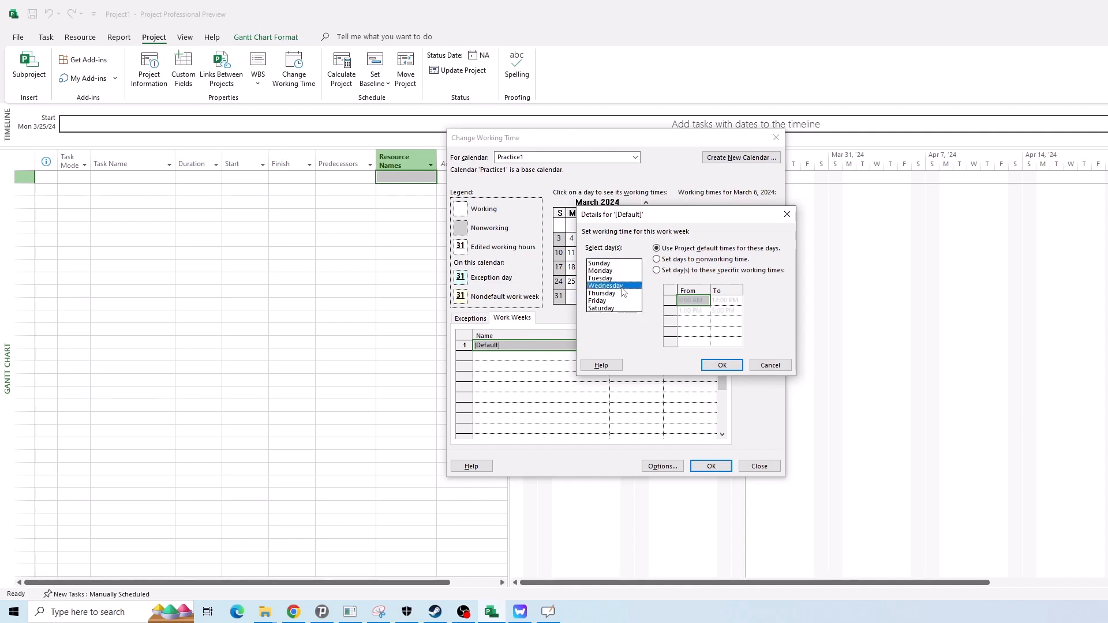
left_click(675, 260)
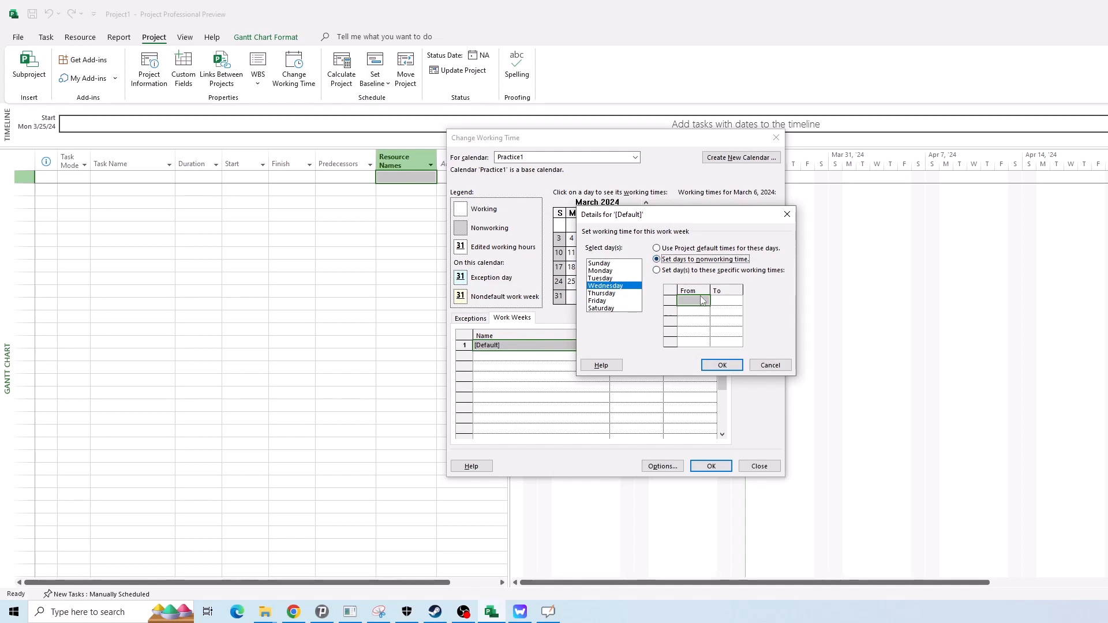
left_click(672, 273)
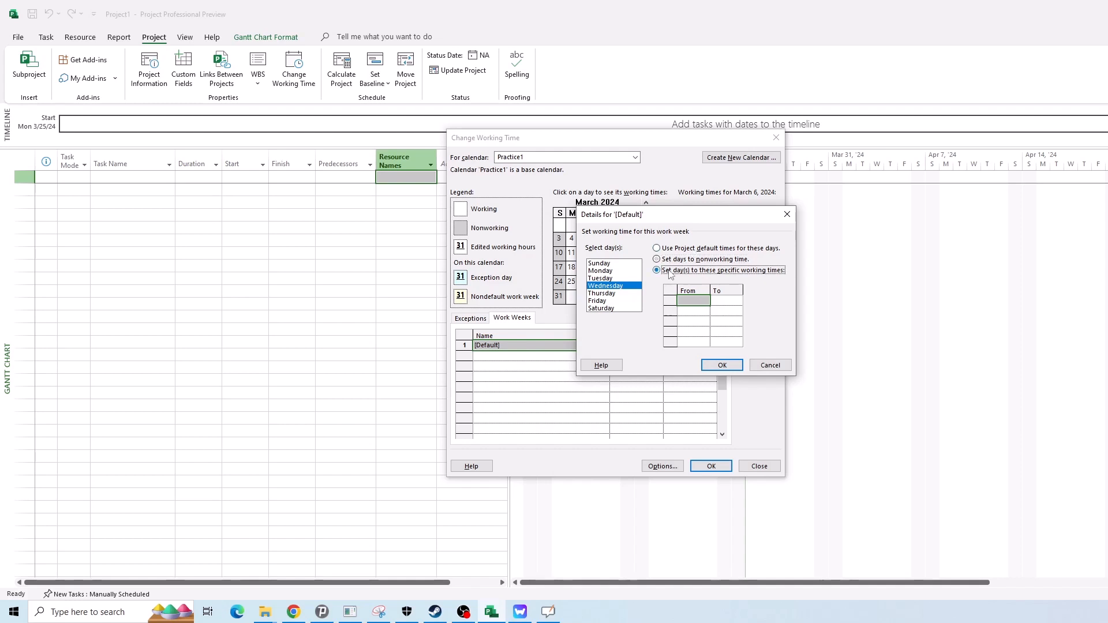
left_click(694, 300)
type("7")
left_click(719, 298)
type("12")
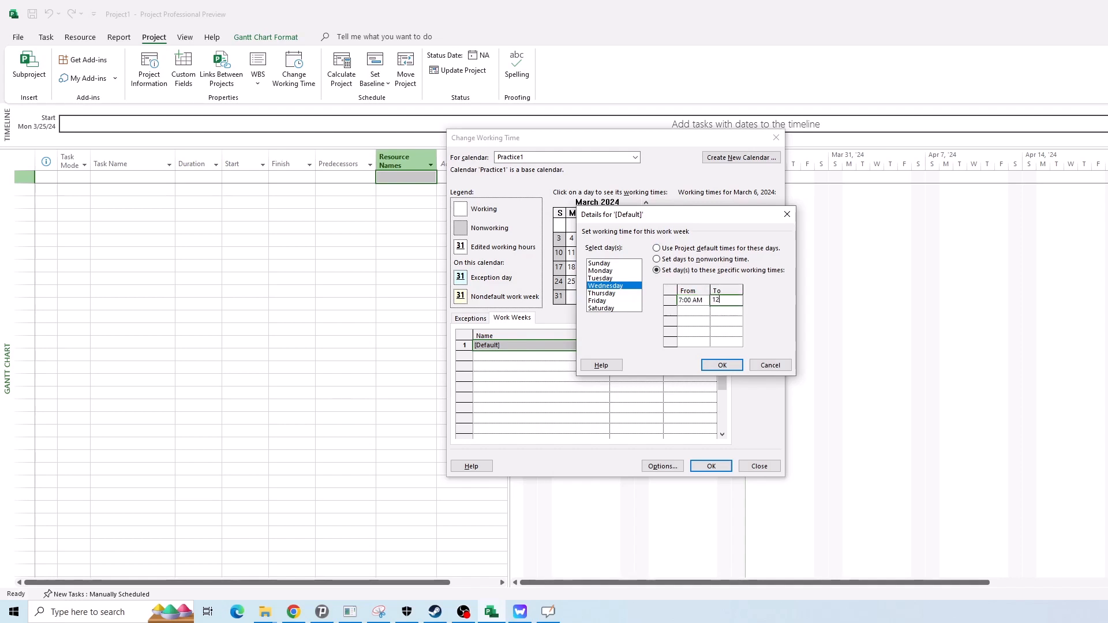
- Add a second working period for Wednesday from 1:00 PM to 6:00 PM
left_click(722, 313)
left_click(692, 311)
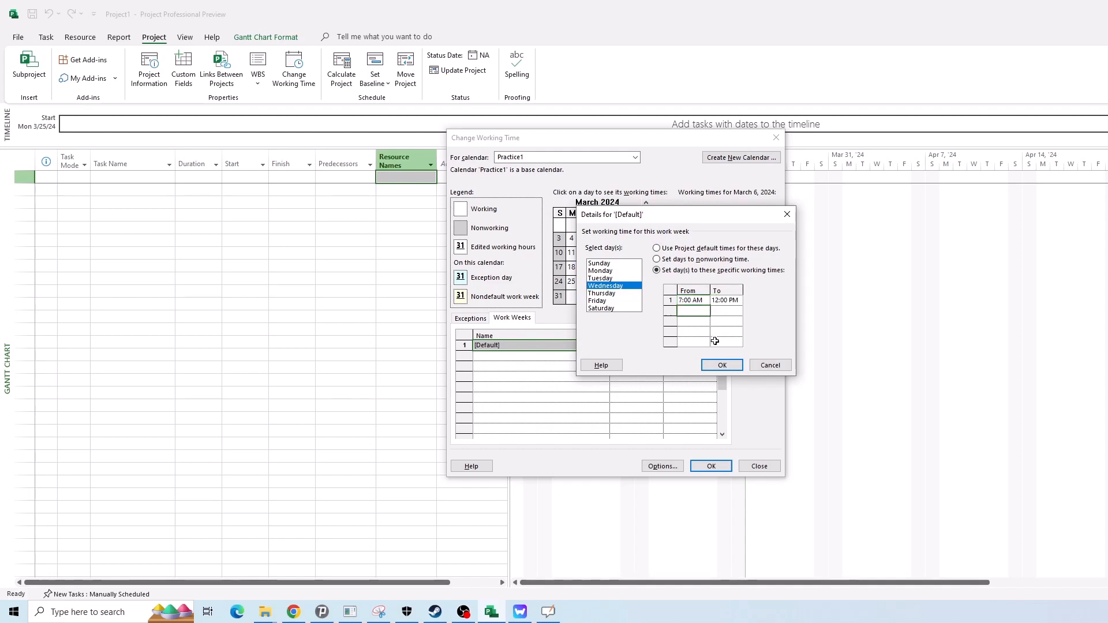
type("1")
left_click(729, 310)
type("2:00 PM")
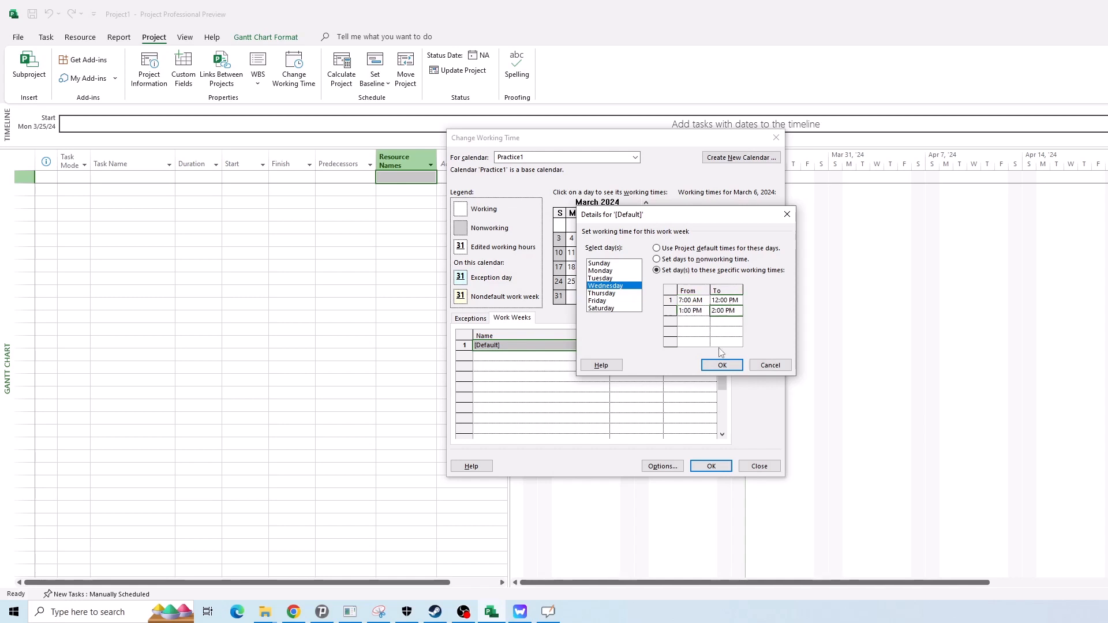
key("BackSpace")
type("6")
left_click(728, 322)
- Check Wednesday's two working periods against Tuesday's default times
left_click(625, 279)
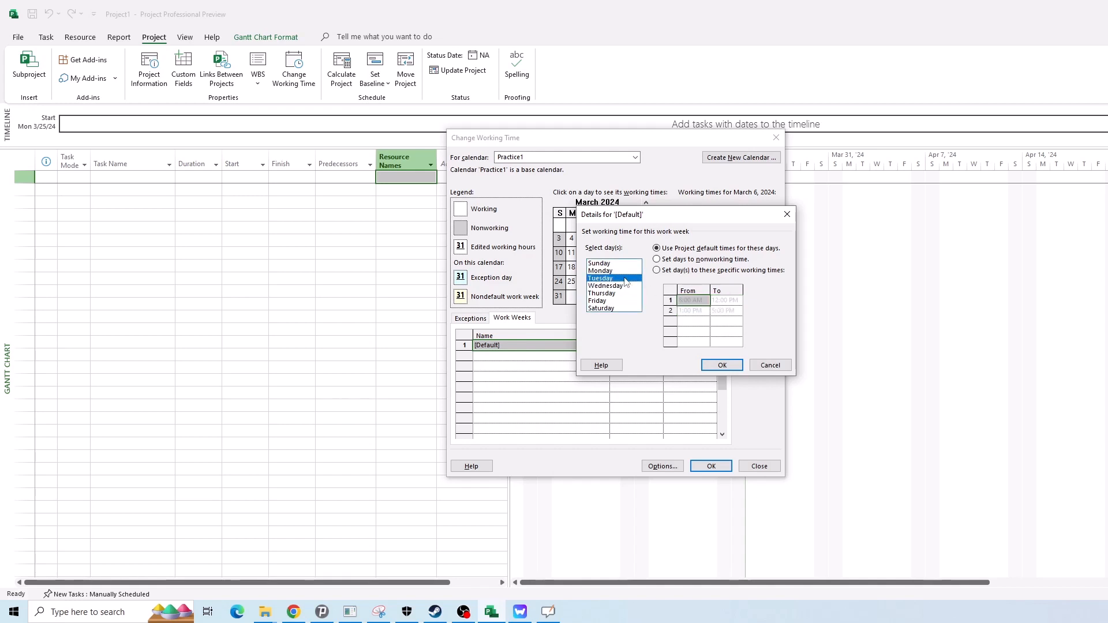
left_click(625, 285)
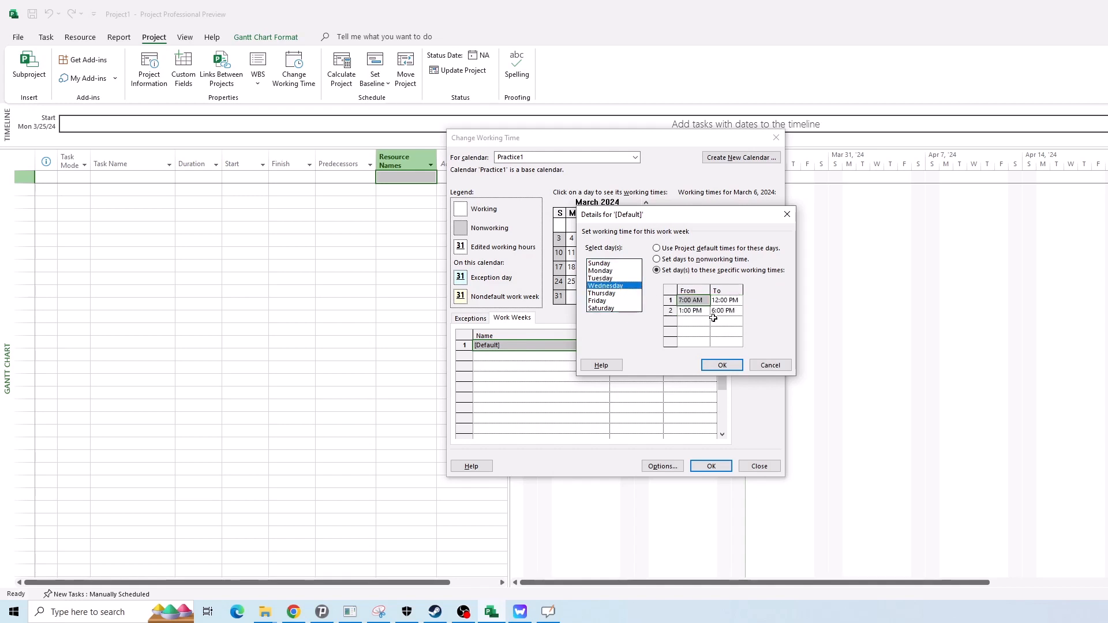
left_click(732, 320)
left_click(737, 303)
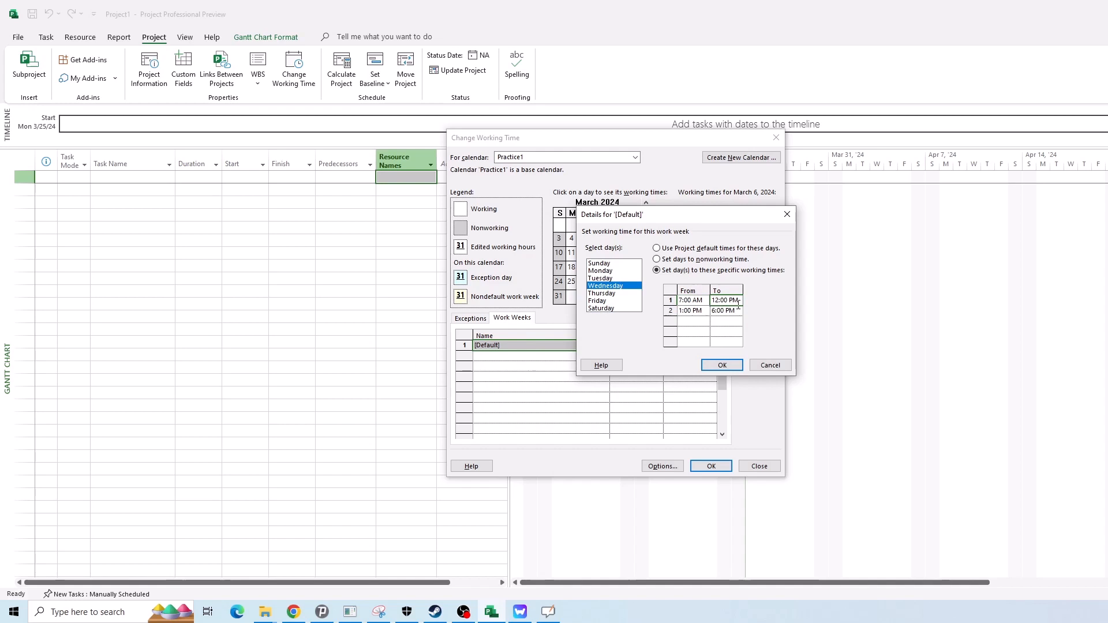
left_click(698, 304)
left_click(719, 314)
left_click(702, 314)
left_click(691, 303)
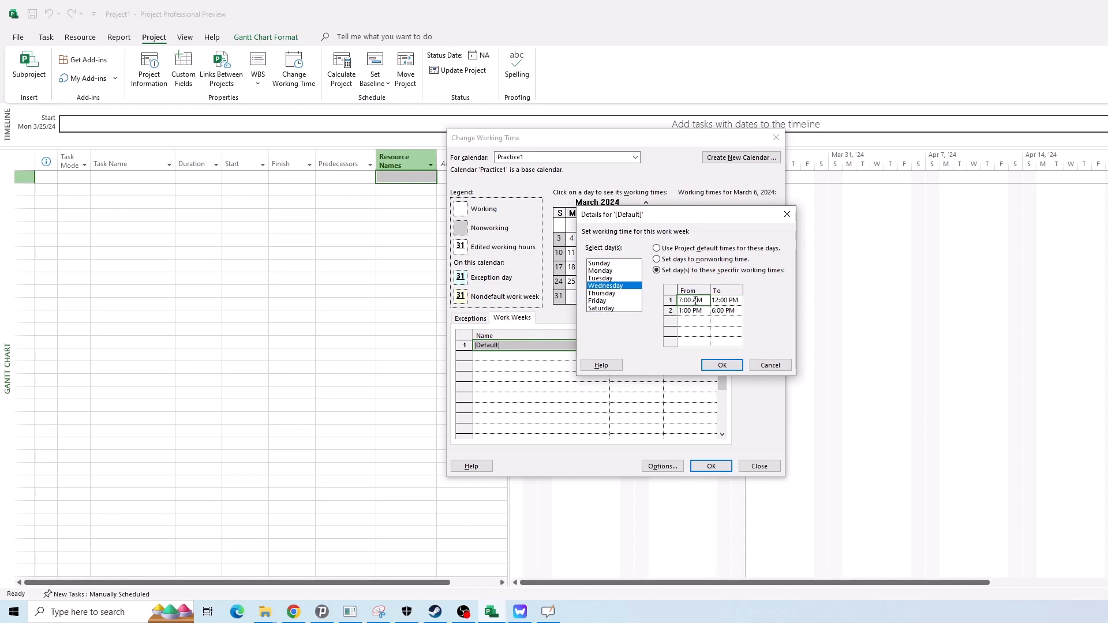
- Set all seven days of the [Default] work week to specific working times with a first period starting at 8:00 AM
left_click(608, 301)
left_click(611, 310)
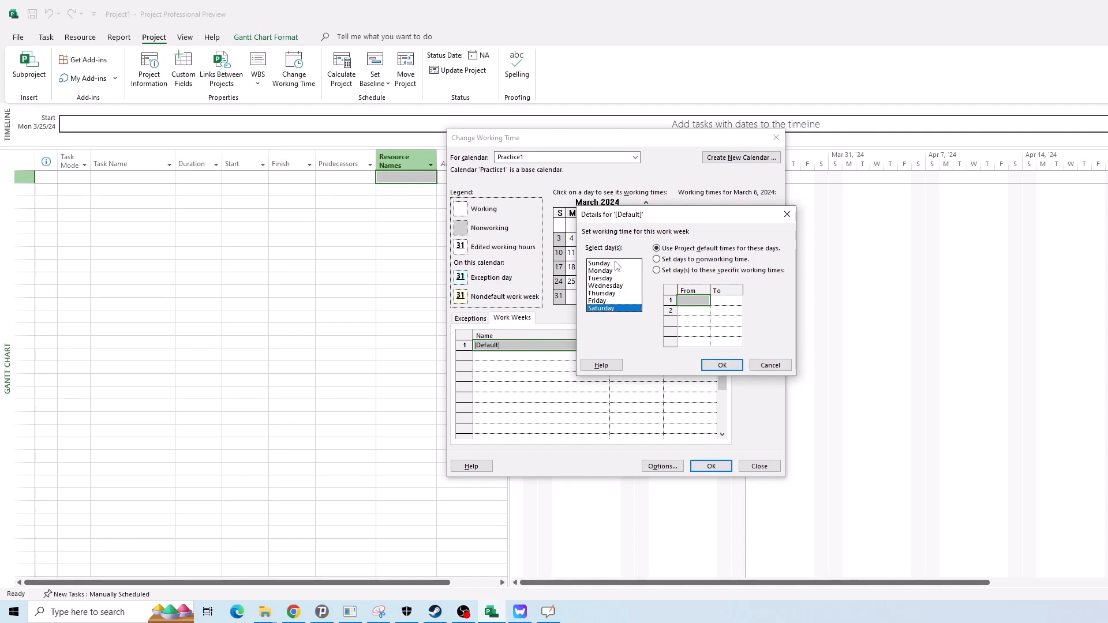
left_click_drag(616, 264, 621, 343)
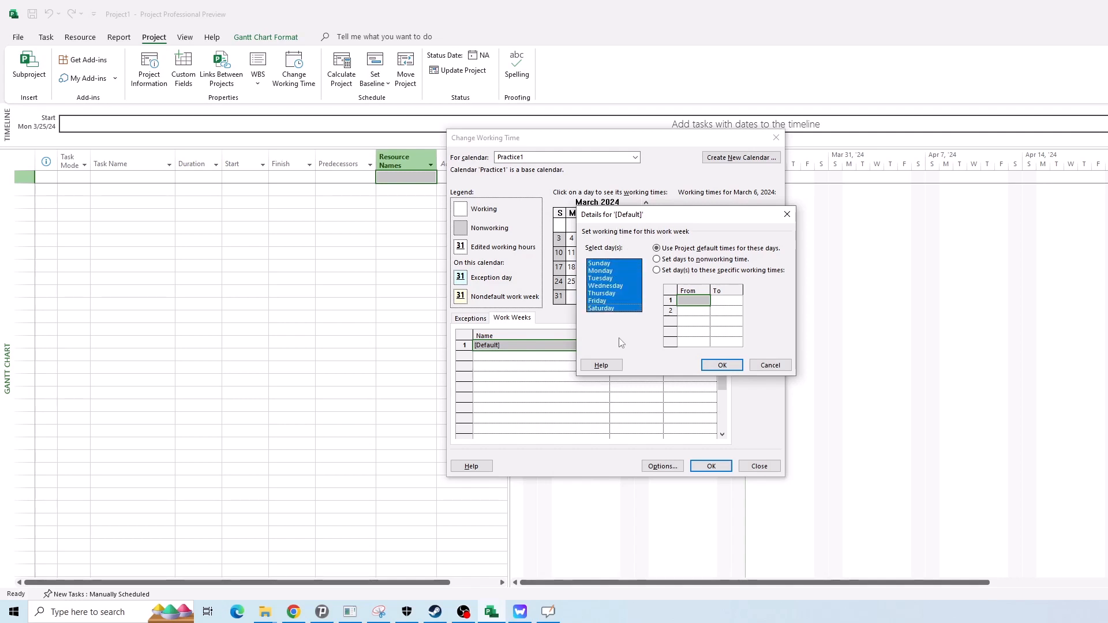
left_click(682, 271)
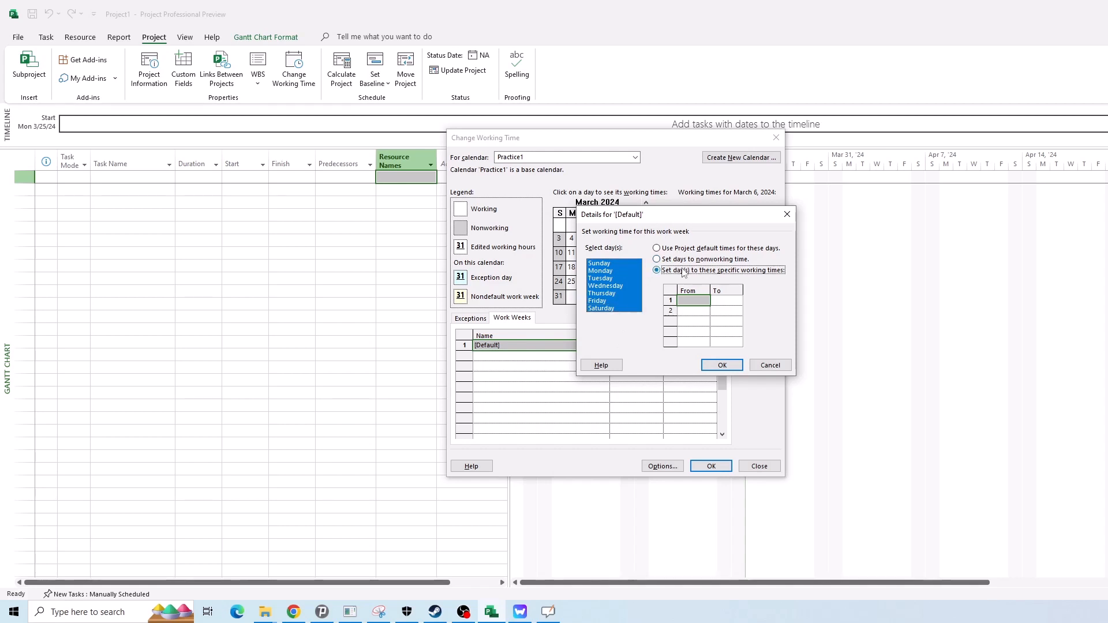
left_click(700, 301)
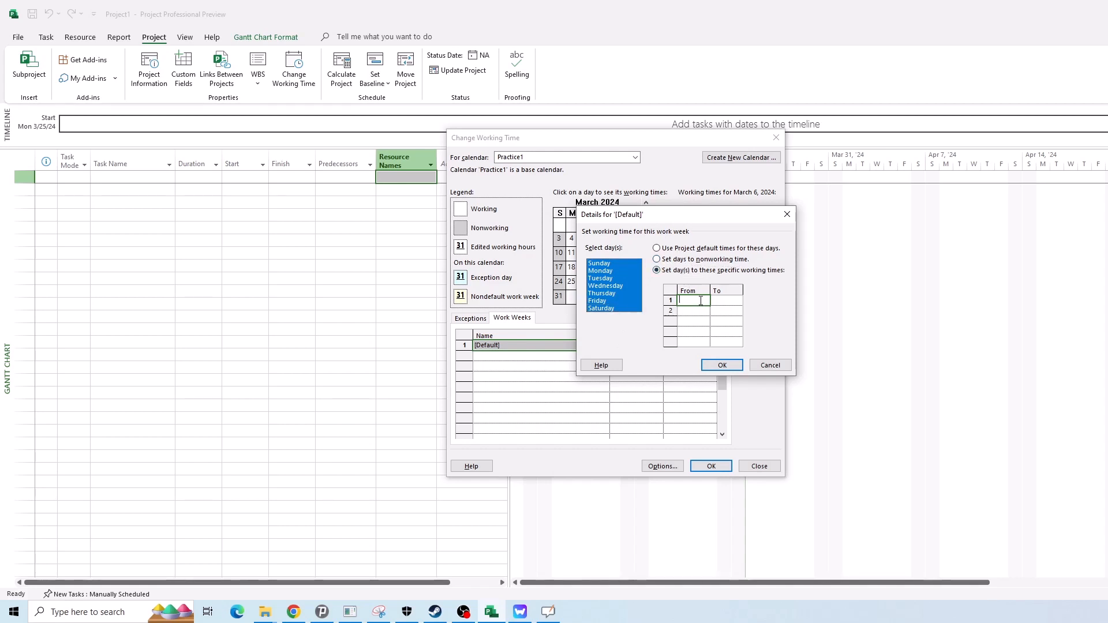
left_click(729, 302)
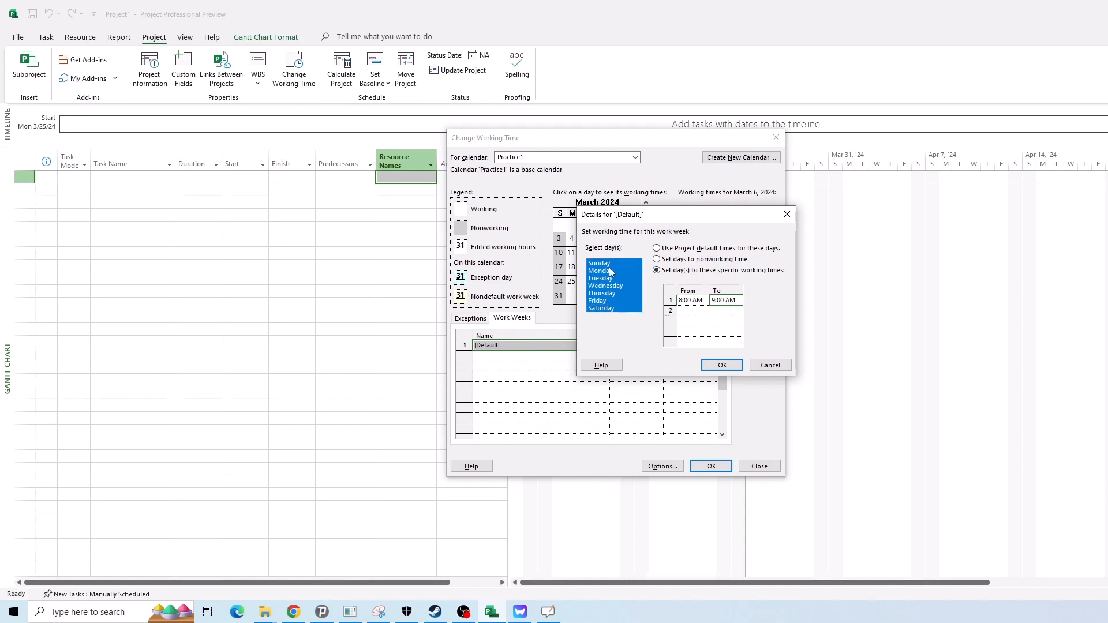
- Select Sunday through Saturday again and set the end of their first working period to 12:00 PM
mouse_move(609, 266)
left_mouse_down()
mouse_move(615, 317)
mouse_move(616, 266)
left_mouse_up()
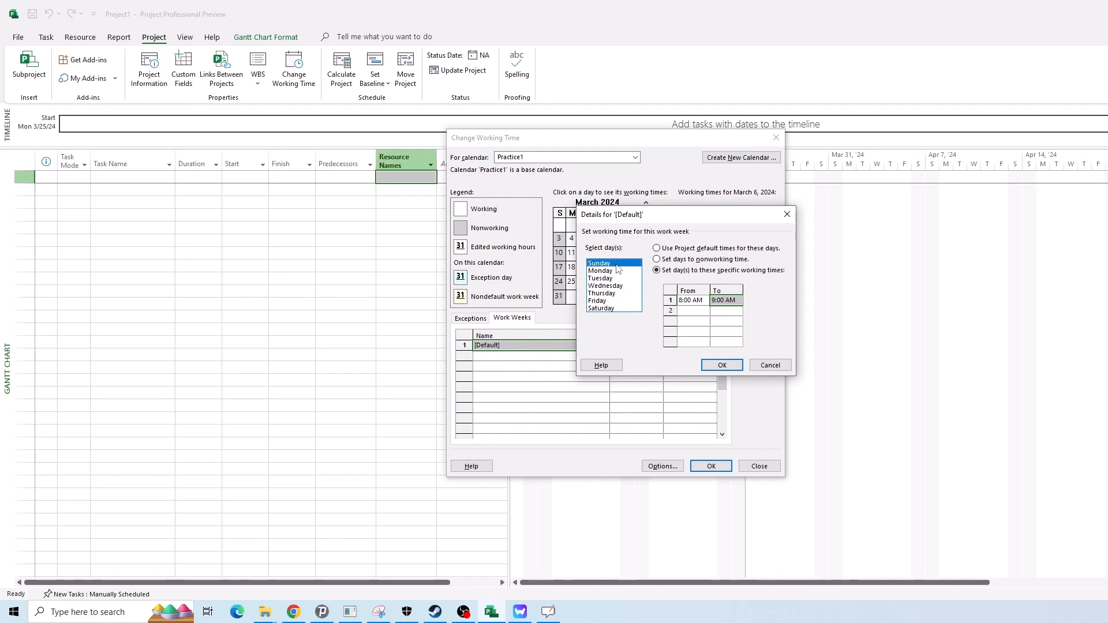
left_click_drag(617, 269, 611, 314)
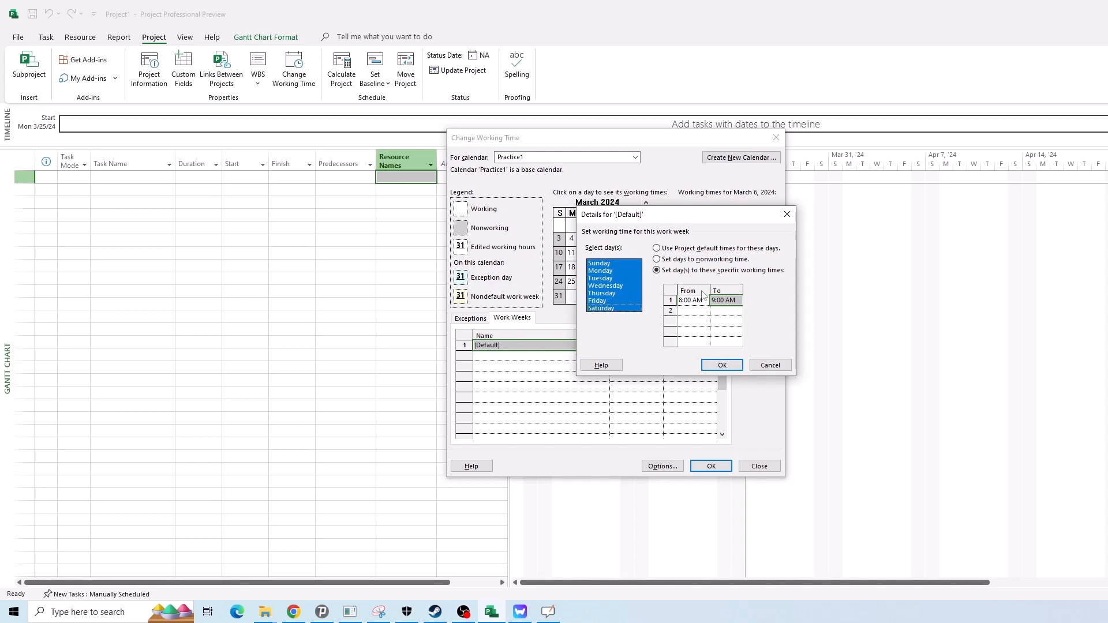
left_click(735, 312)
left_click(734, 301)
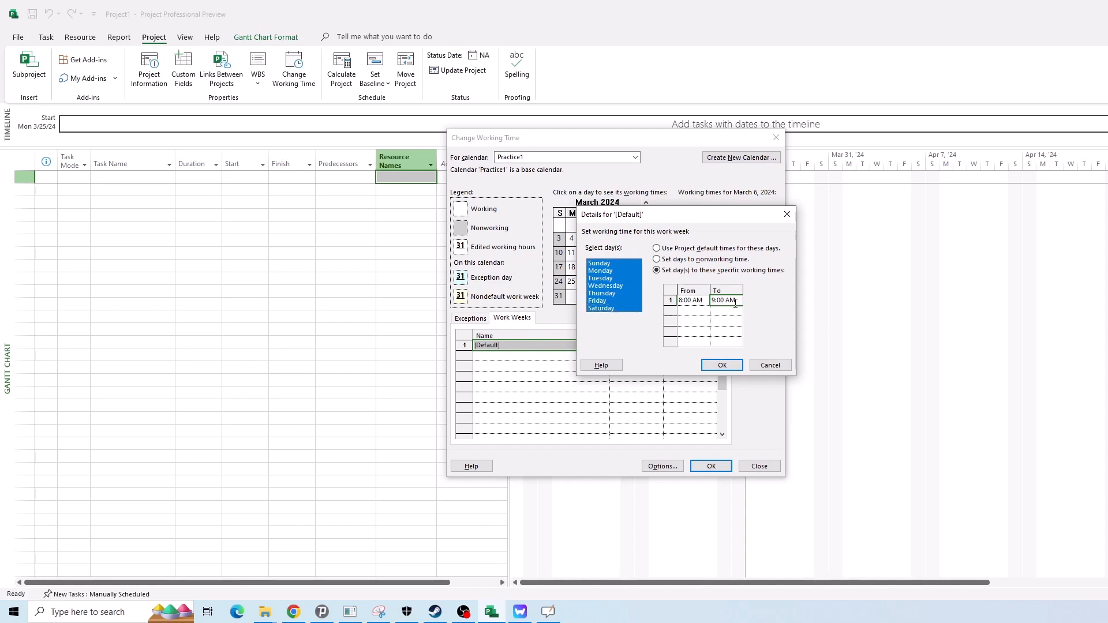
type("12")
key("Return")
- Add a second working period from 1:00 PM to 6:00 PM for all seven days
left_click(696, 310)
type("1:00 PM")
left_click(729, 310)
type("1")
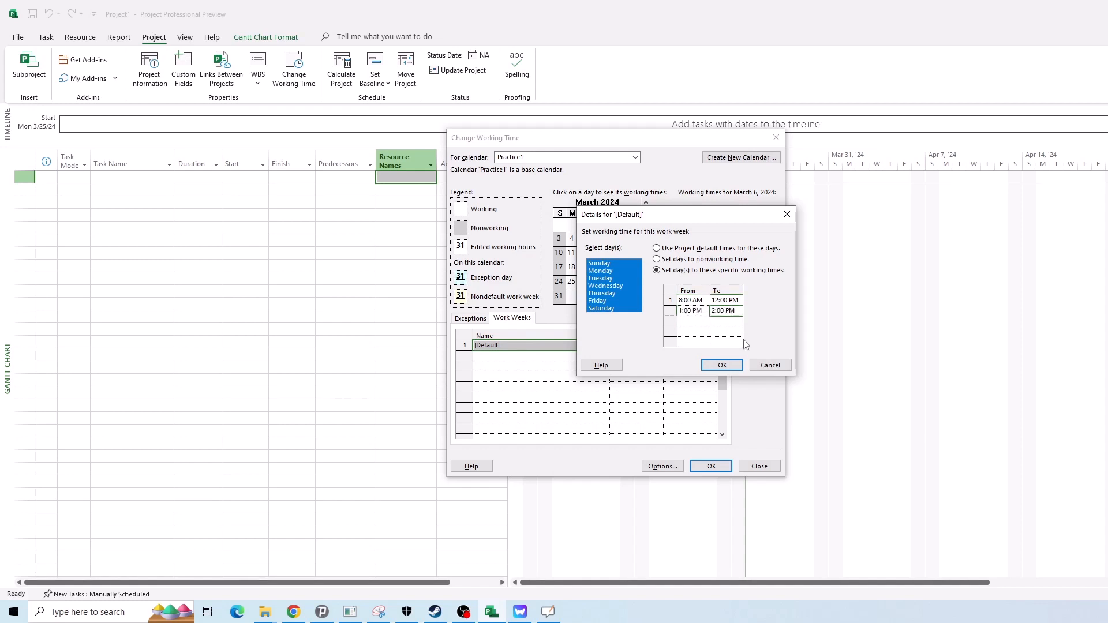
type("8")
- Set the start of the first working period to 7:00 AM for all seven days
left_click(692, 301)
type("7")
left_click(729, 330)
left_click(704, 304)
left_click(737, 300)
left_click(707, 313)
left_click(724, 311)
- Set Friday and Saturday of the [Default] work week to nonworking time
left_click(623, 302)
left_click(625, 309, "shift")
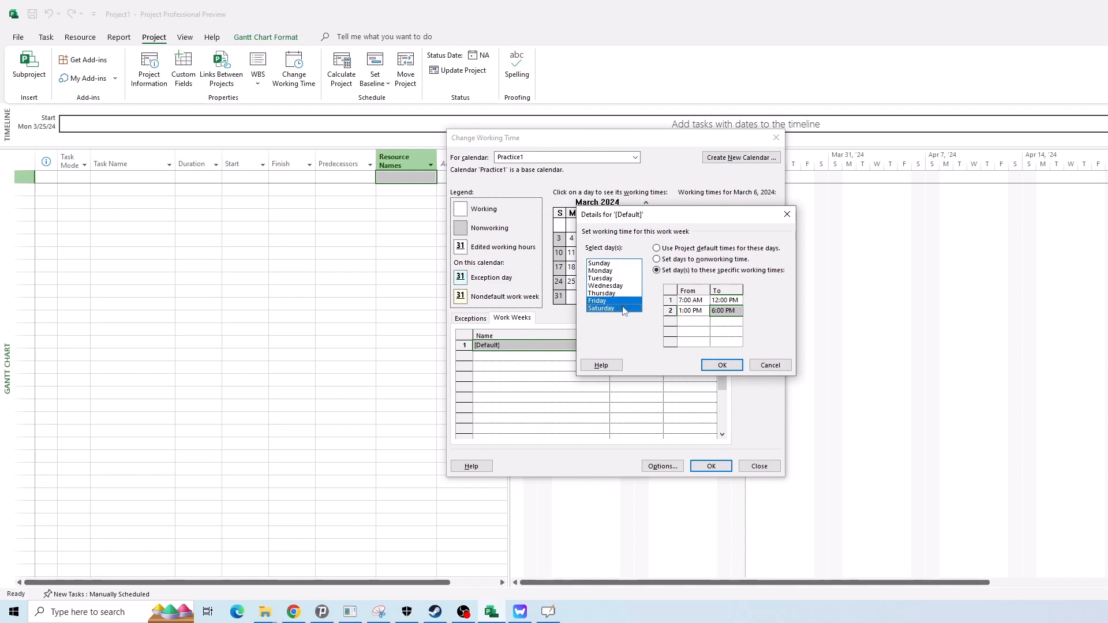
left_click(671, 261)
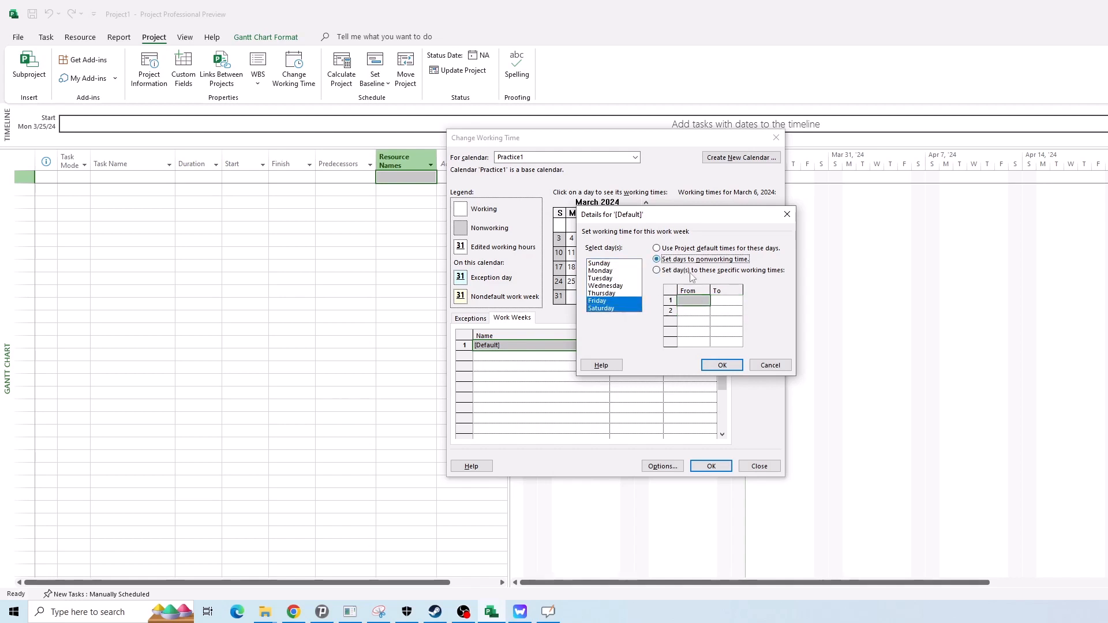
- Check the settings of Thursday, Friday and Saturday and apply the [Default] work week details
left_click(629, 302)
left_click(628, 309)
left_click(629, 293)
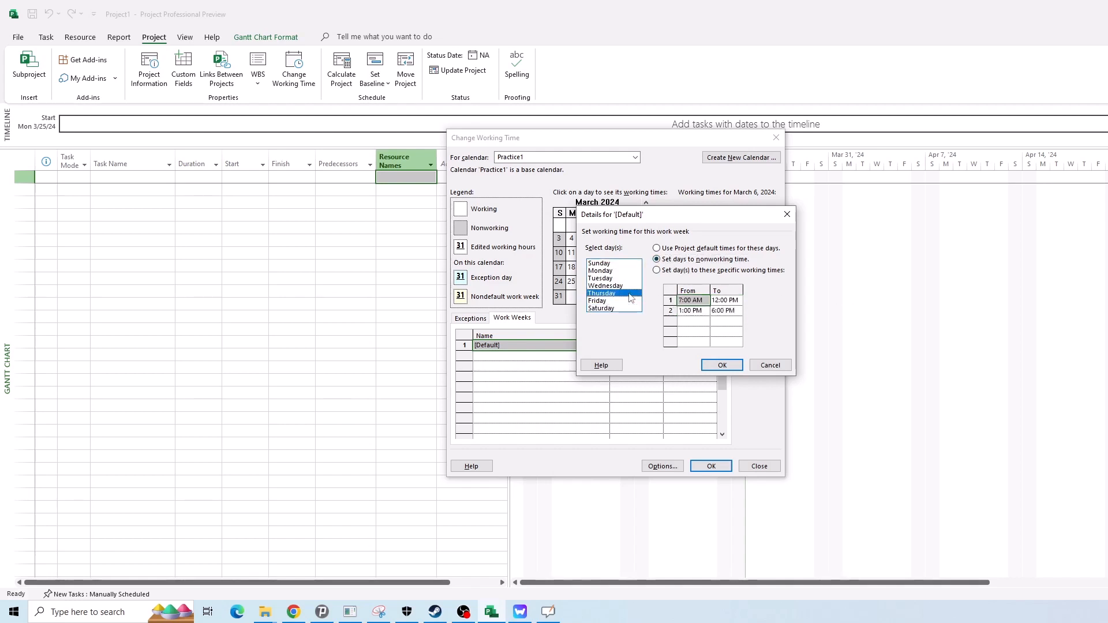
left_click(629, 301)
left_click(622, 309)
left_click(612, 293)
left_click(611, 300)
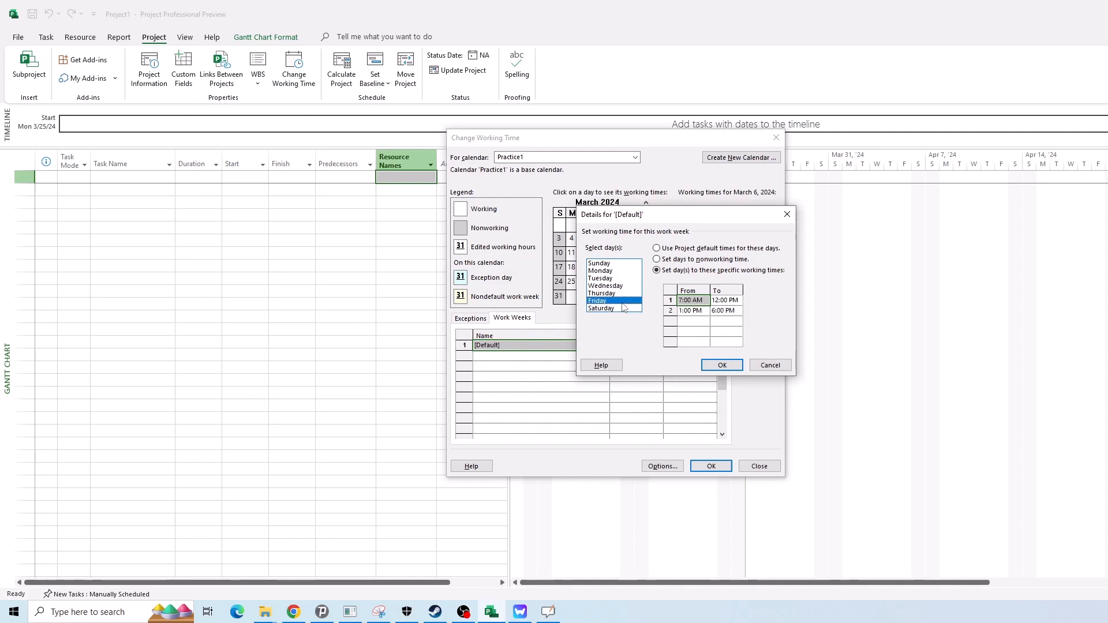
left_click(724, 366)
- Check the working times of individual weekdays and weekend days in March 2024 on the Practice1 calendar
left_click(597, 267)
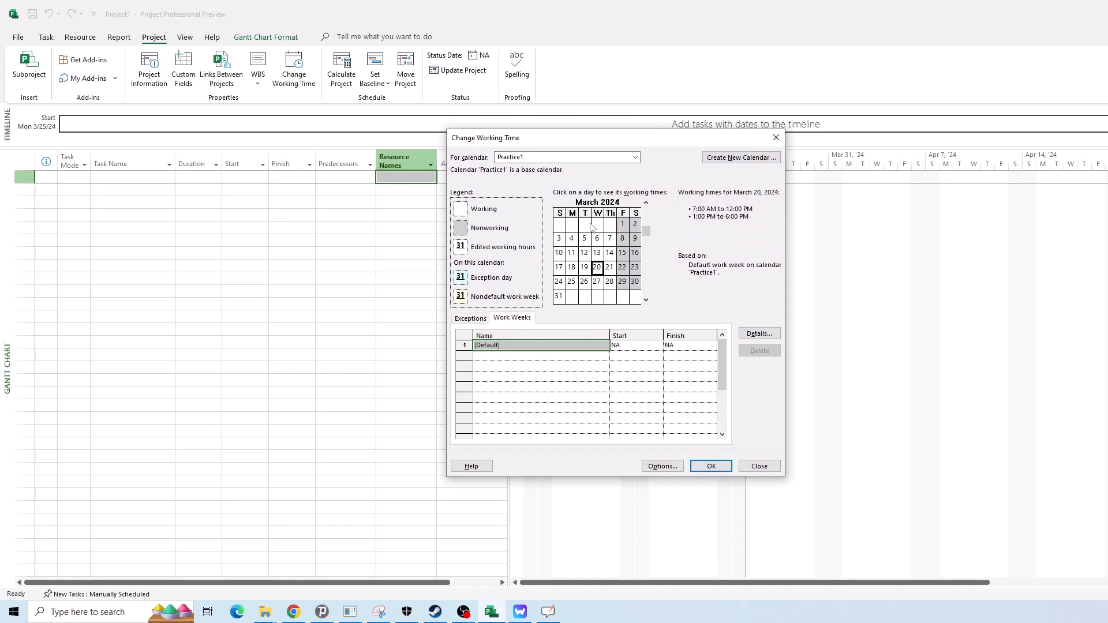
left_click(609, 238)
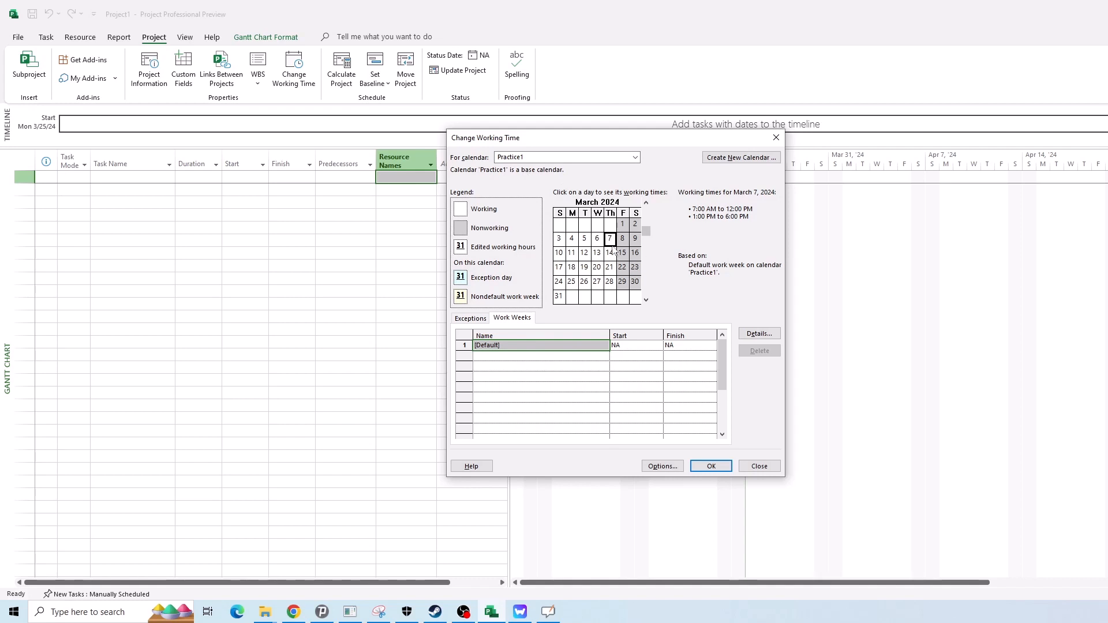
left_click(637, 241)
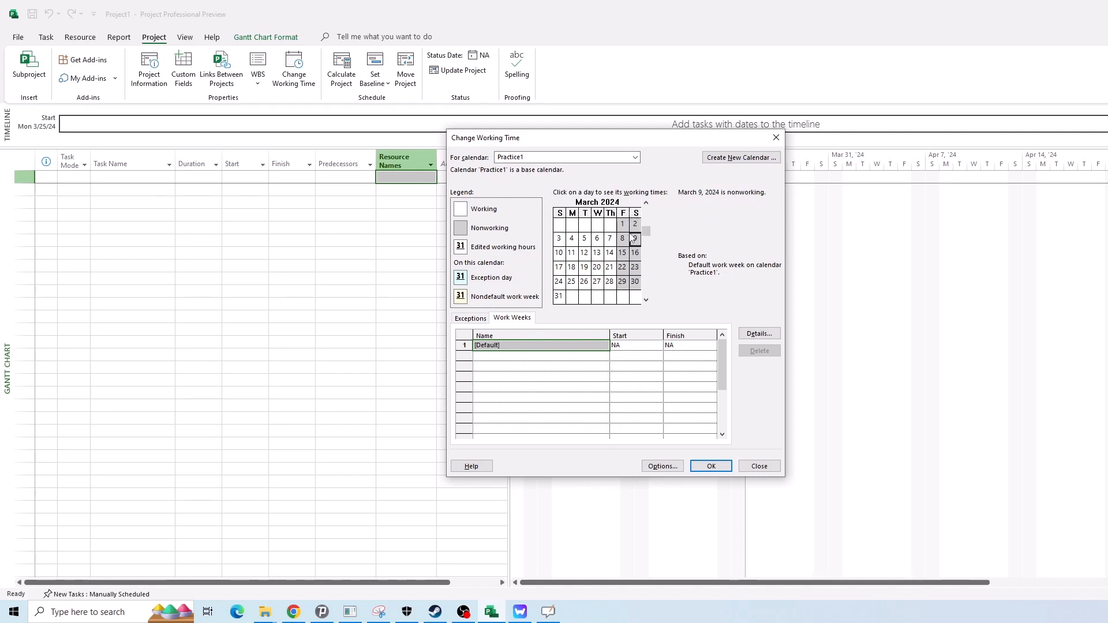
left_click(627, 270)
left_click(610, 254)
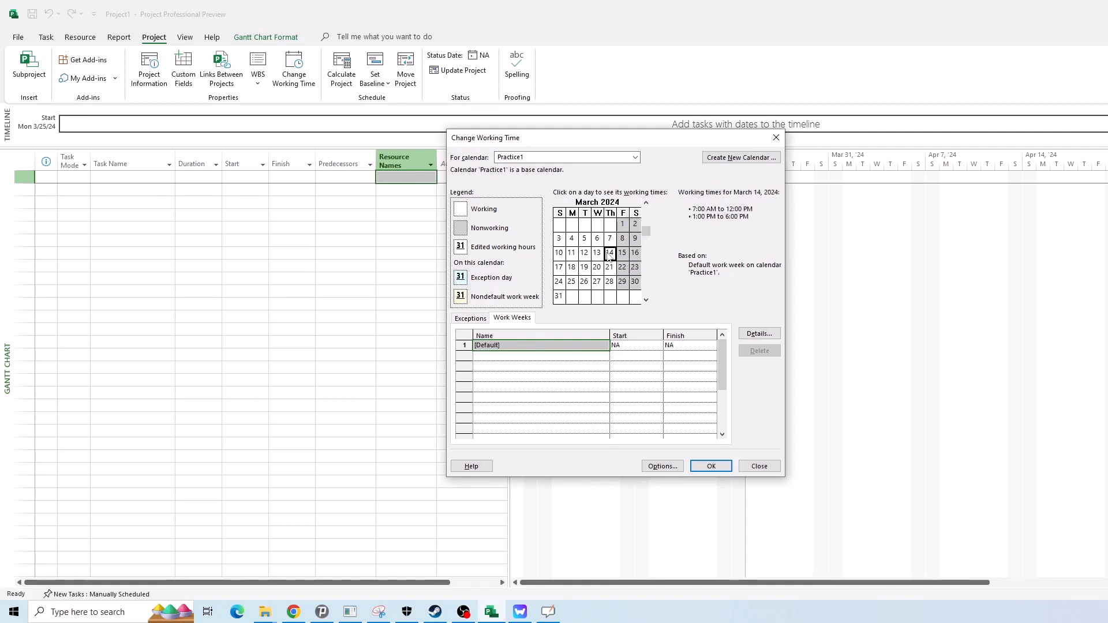
left_click(560, 242)
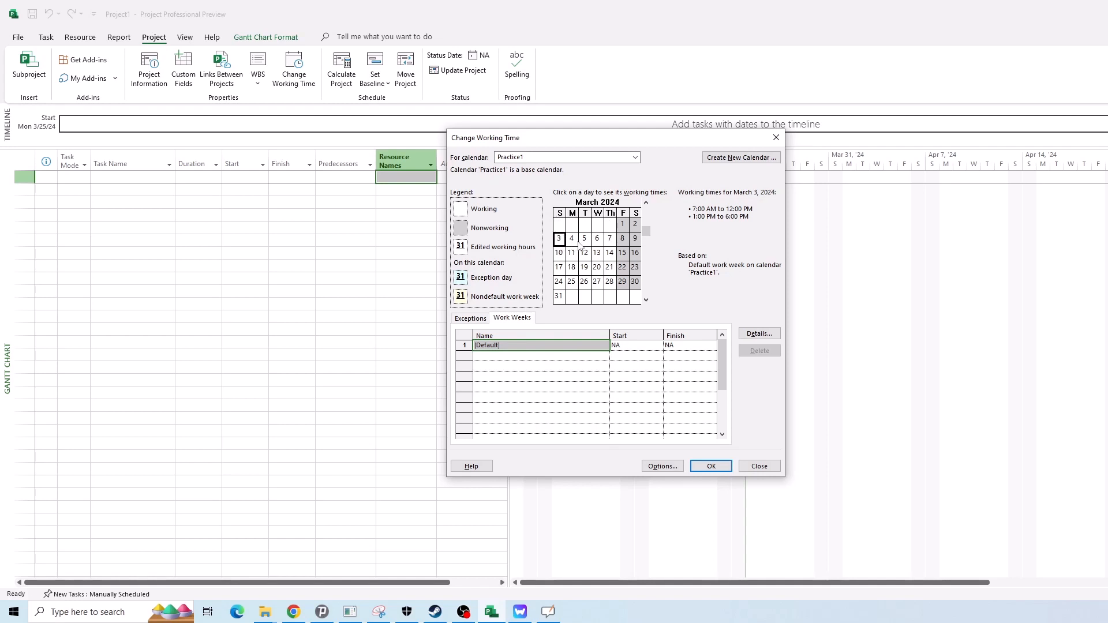
left_click(575, 242)
left_click(587, 242)
left_click(601, 242)
left_click(613, 241)
left_click(585, 255)
left_click(562, 241)
left_click(601, 243)
- Add a new work week named Ramezan below [Default], with March 7, 2024 as the selected calendar day
left_click(542, 356)
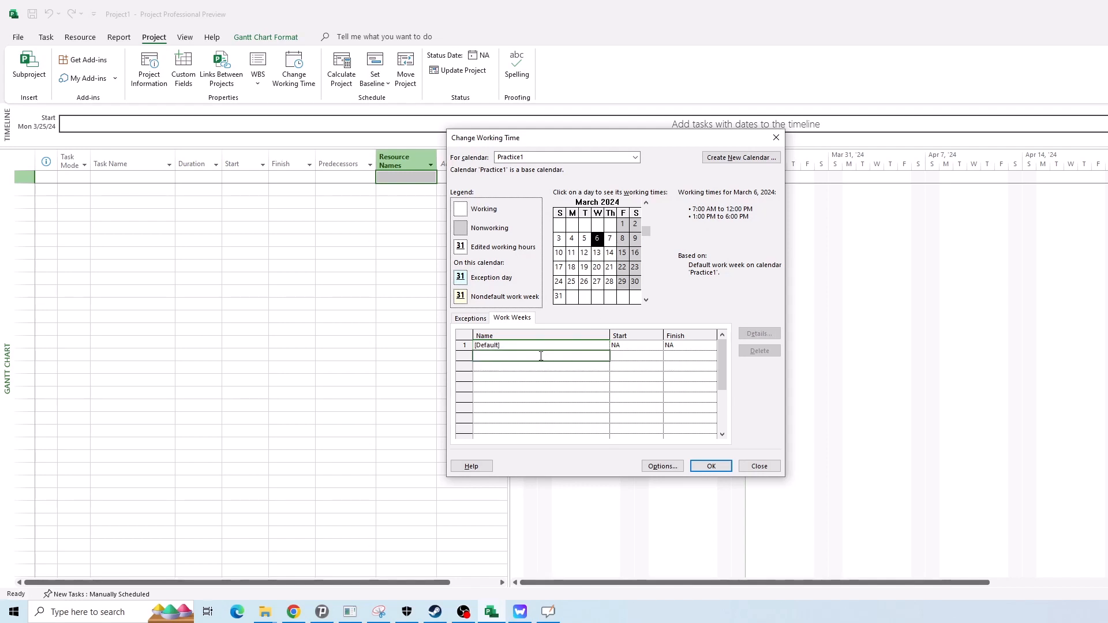
left_click(610, 238)
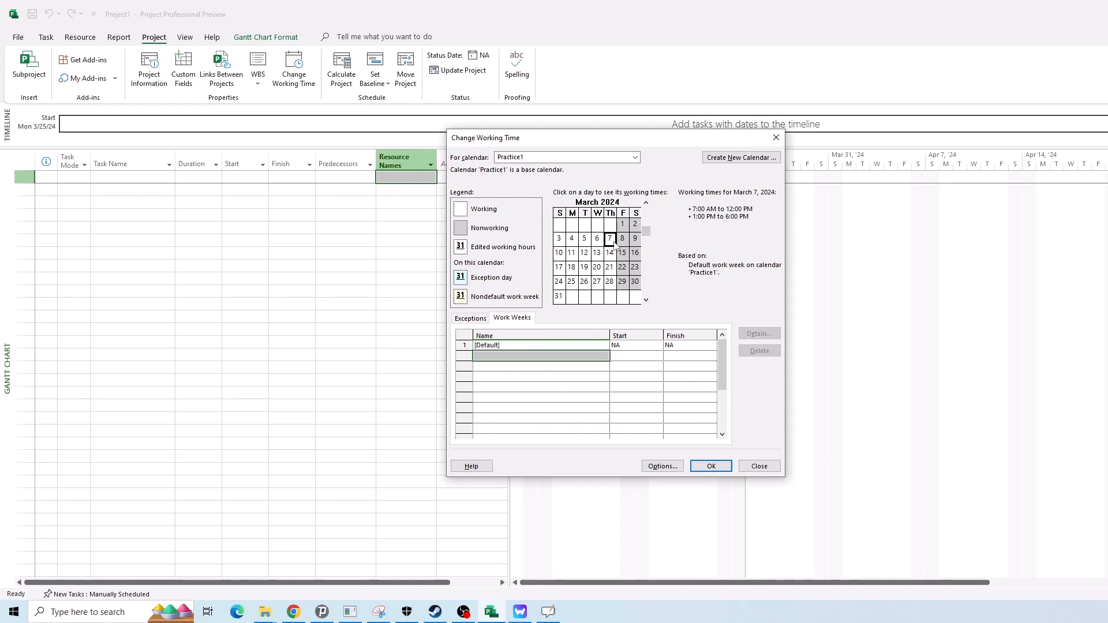
left_click(554, 367)
left_click(558, 359)
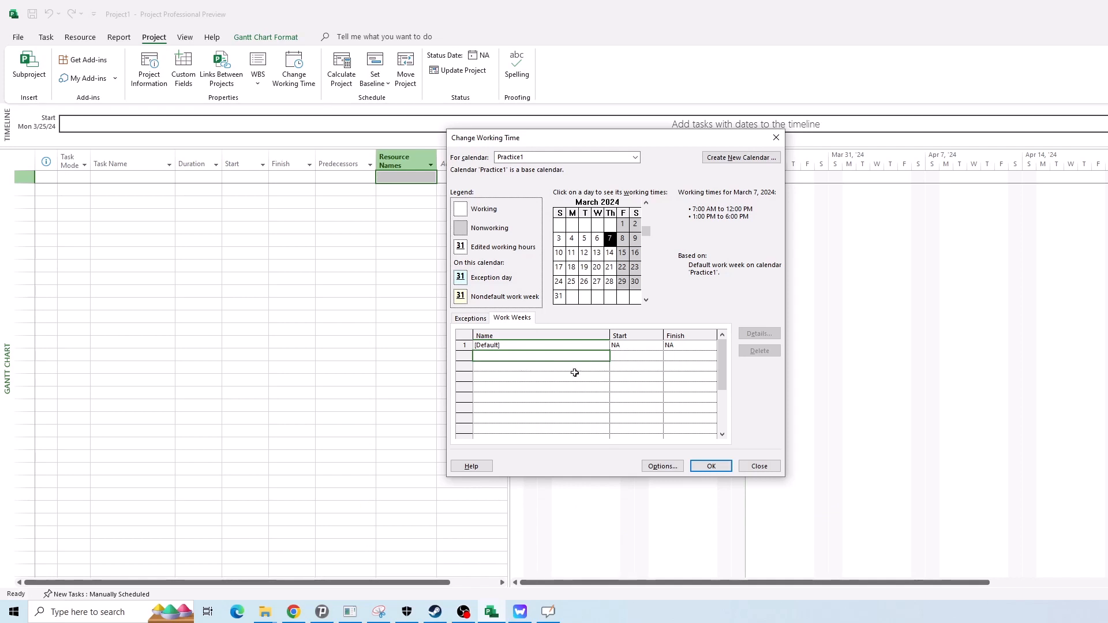
left_click(504, 387)
left_click(515, 361)
left_click(545, 394)
left_click(544, 359)
type("Ramezan")
key("Return")
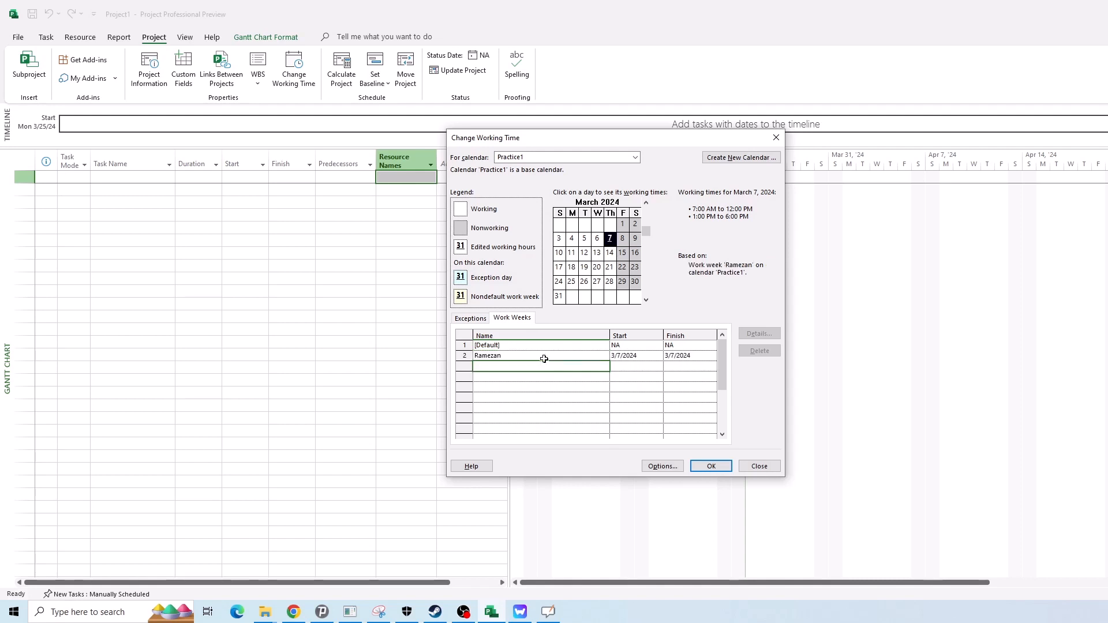
left_click(561, 354)
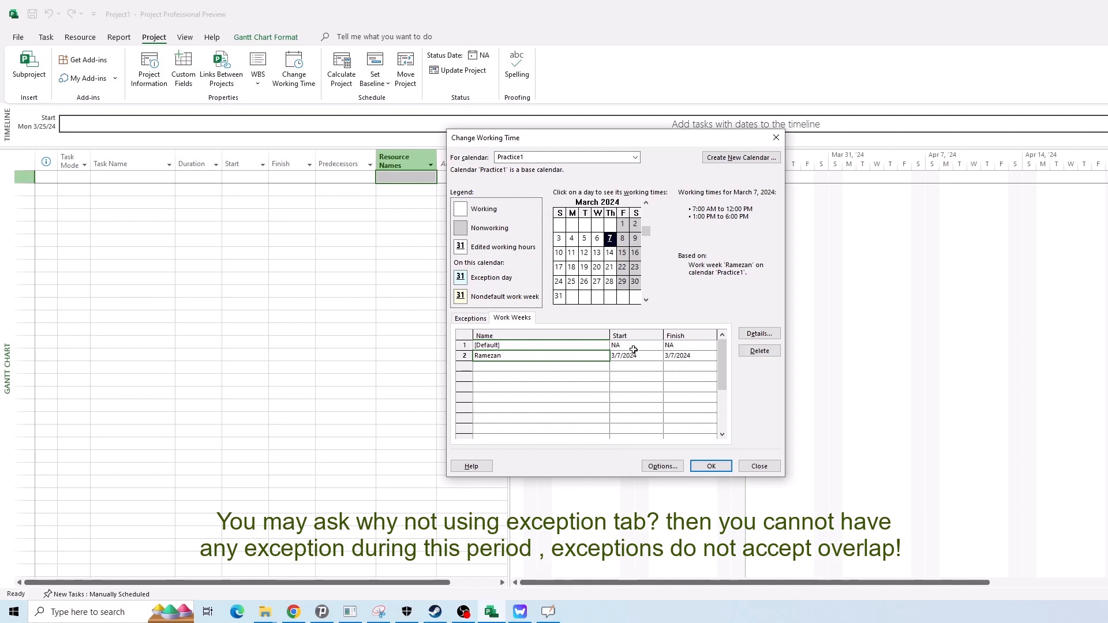
- Browse the Practice1 calendar between December 2023 and May 2024, examining days in April and May
left_click(559, 268)
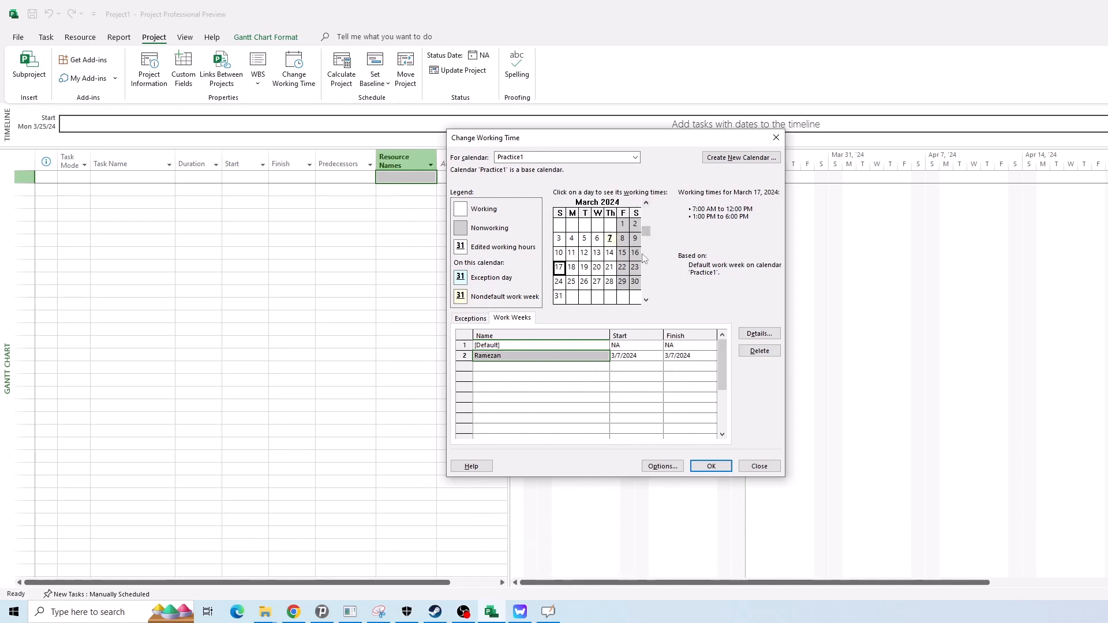
left_click(646, 202)
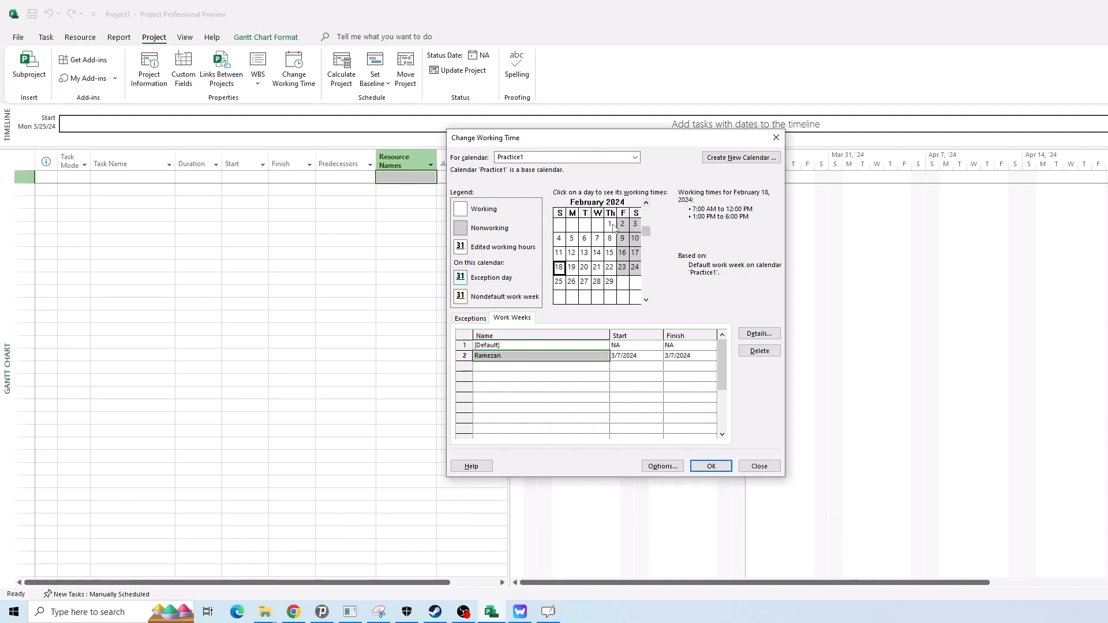
left_click(646, 202)
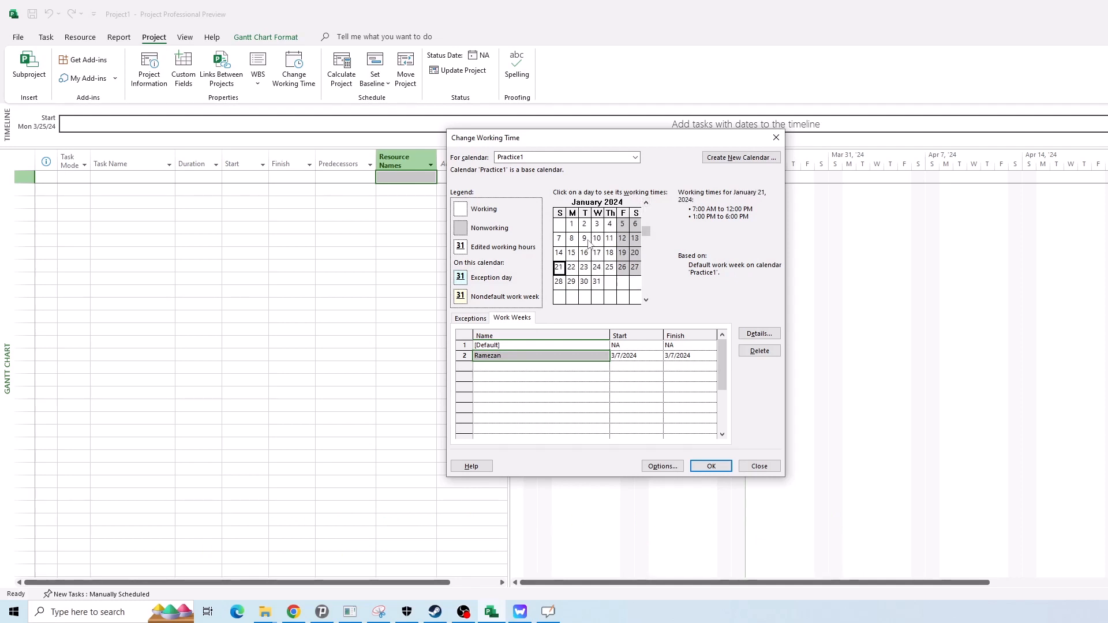
left_click(645, 202)
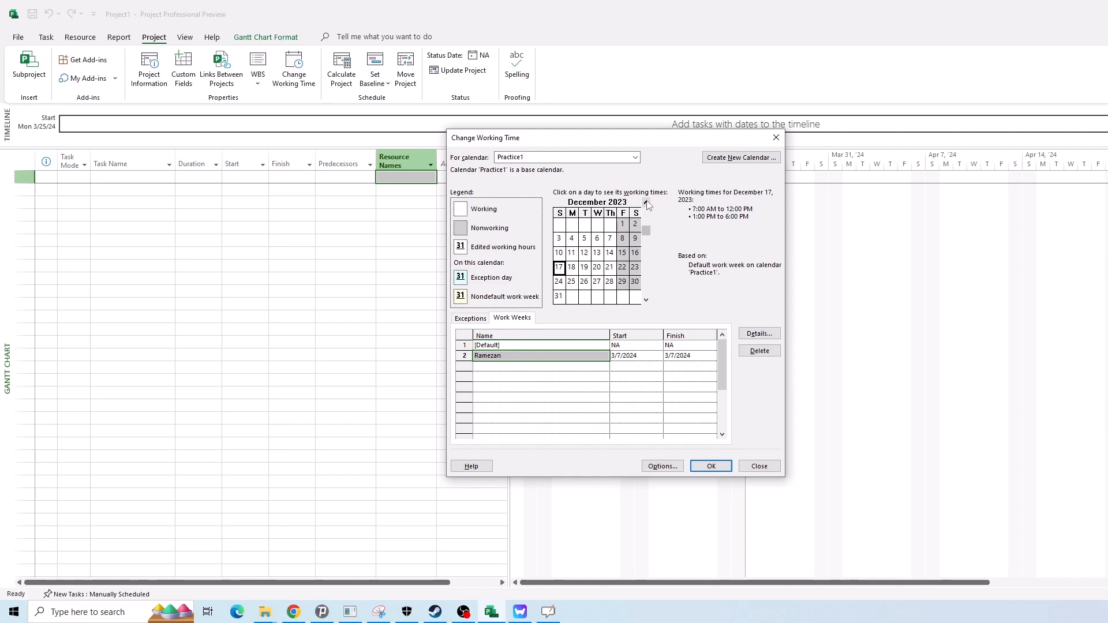
left_click(647, 300)
left_click(646, 300)
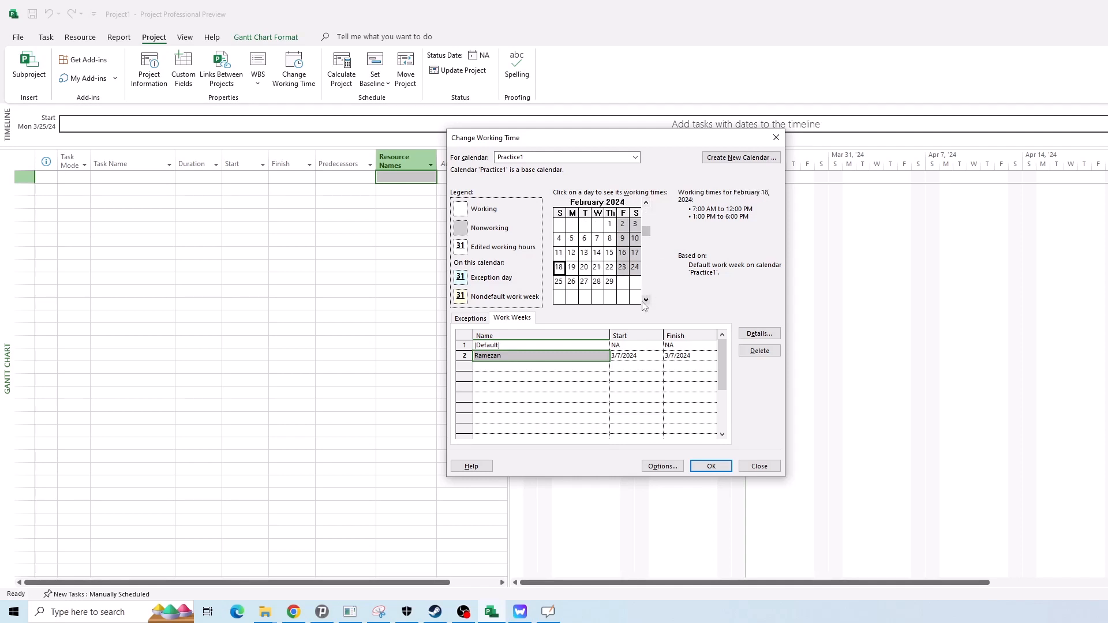
left_click(646, 300)
left_click(646, 300)
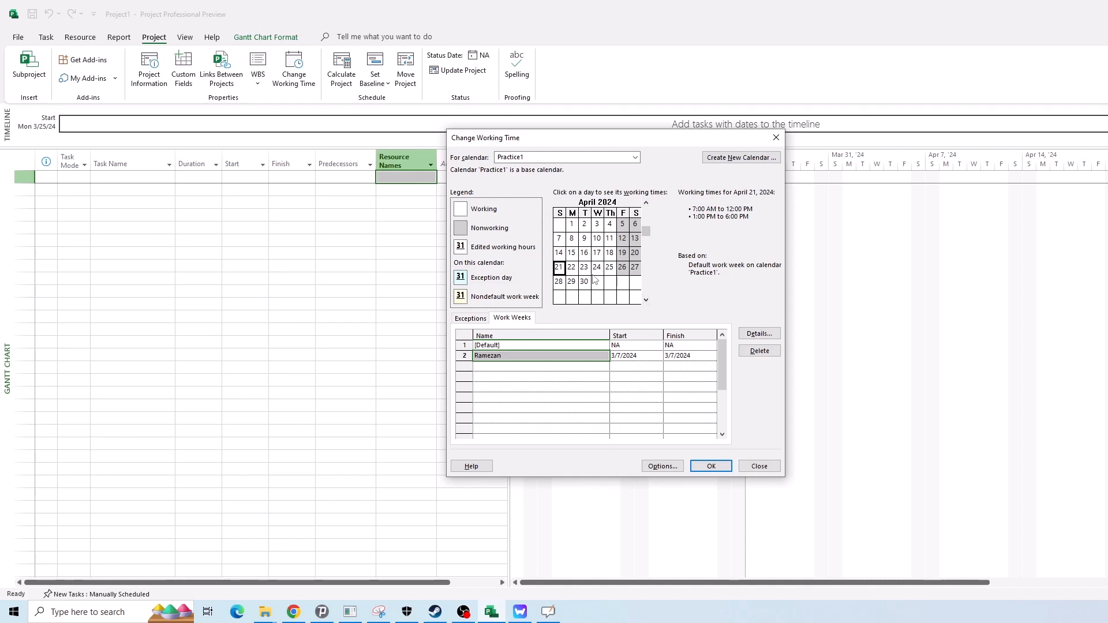
left_click(572, 239)
left_click(646, 300)
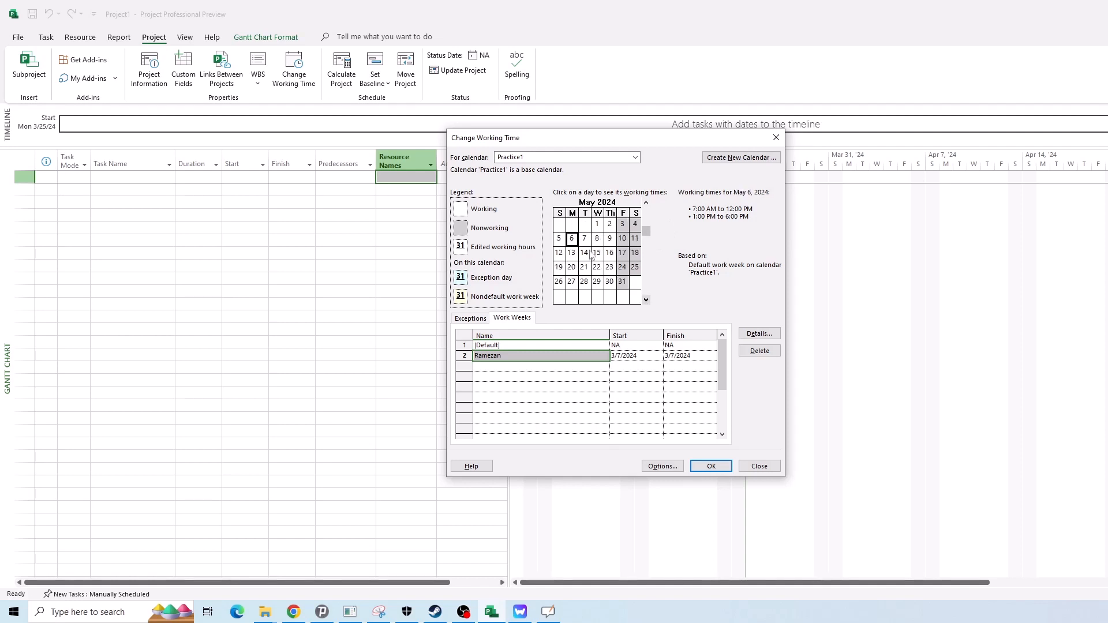
left_click(585, 239)
- Set the start date of the Ramezan work week to April 8, 2024
left_click(695, 356)
left_click(622, 355)
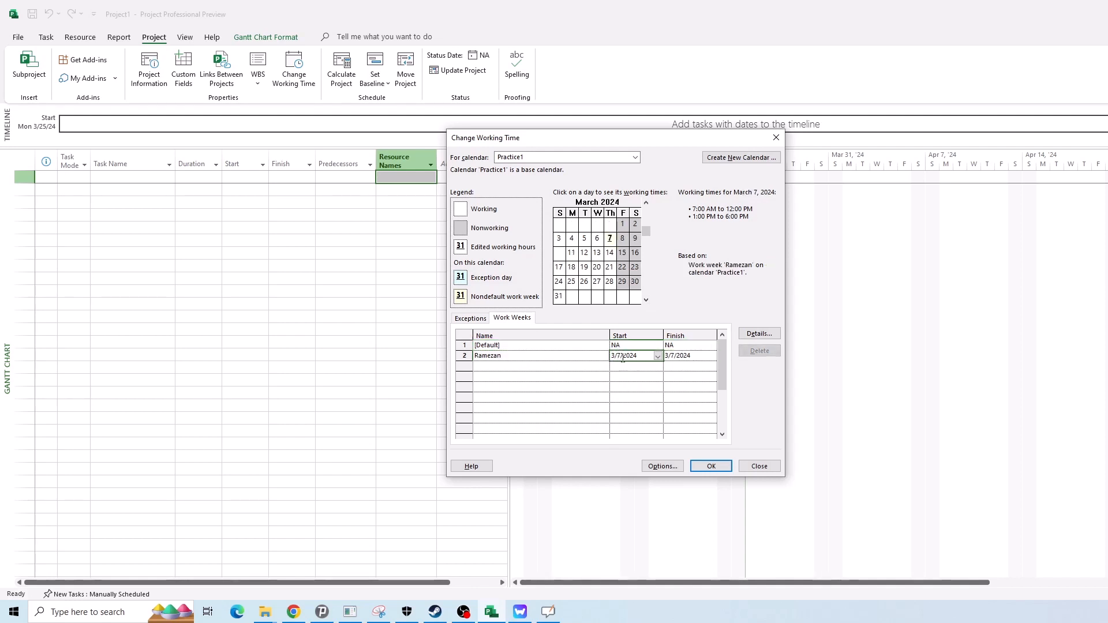
left_click(657, 356)
left_click(648, 356)
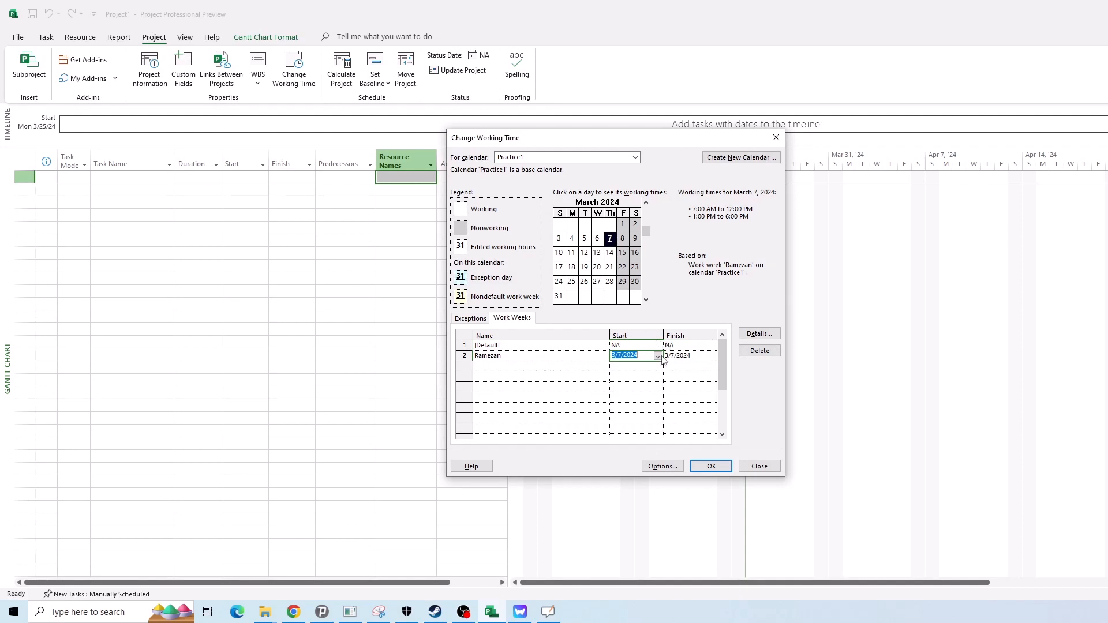
left_click(660, 358)
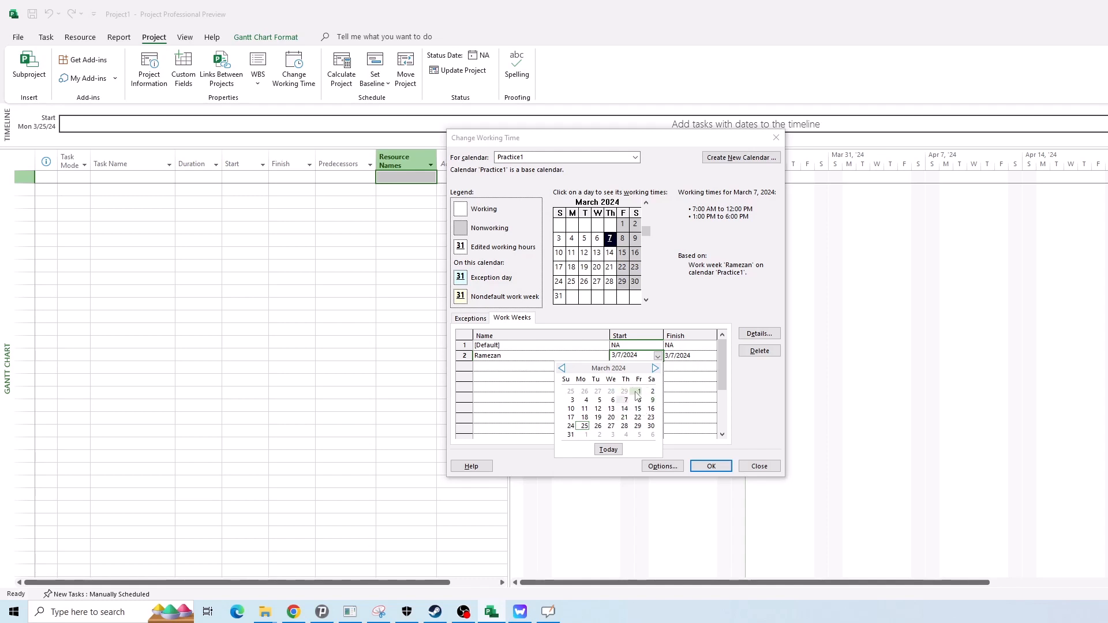
left_click(656, 368)
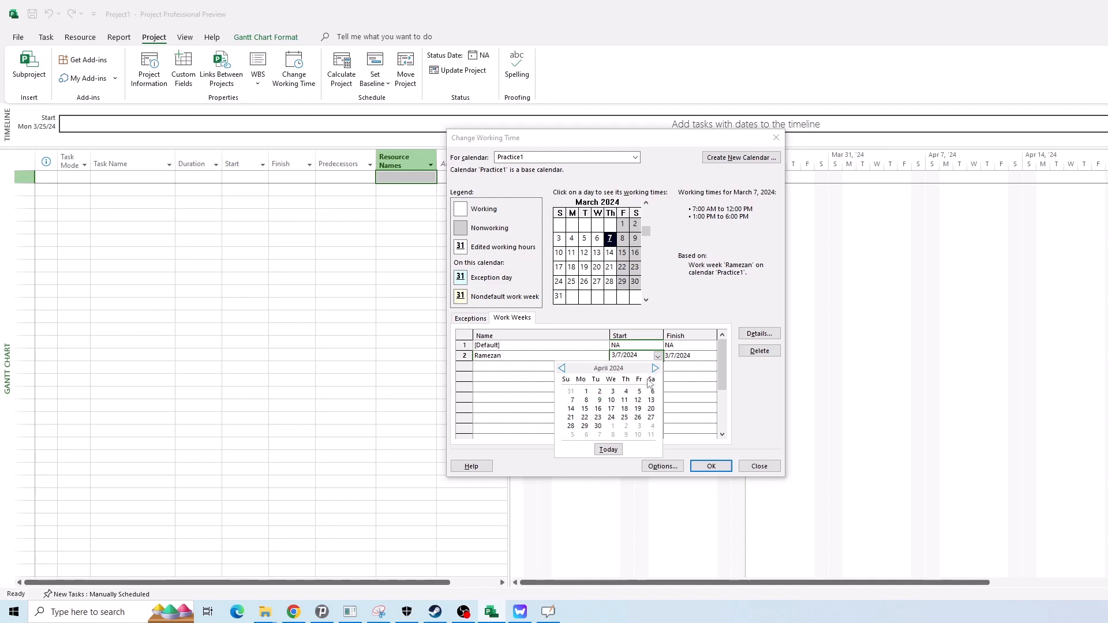
left_click(586, 400)
- Set the finish date of the Ramezan work week to May 6, 2024
left_click(703, 359)
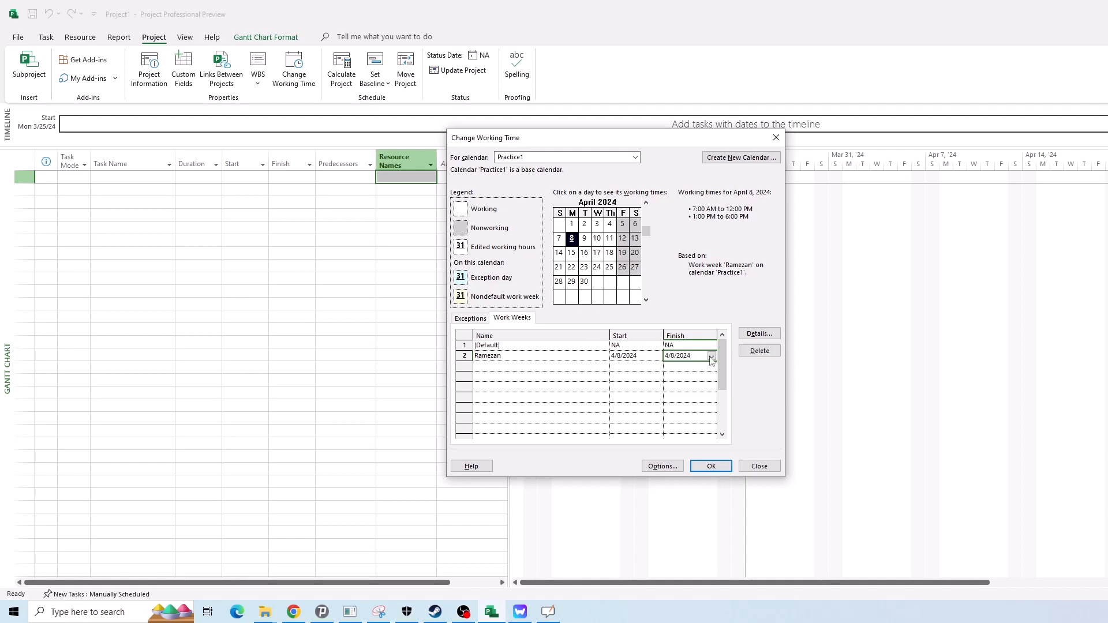
left_click(711, 357)
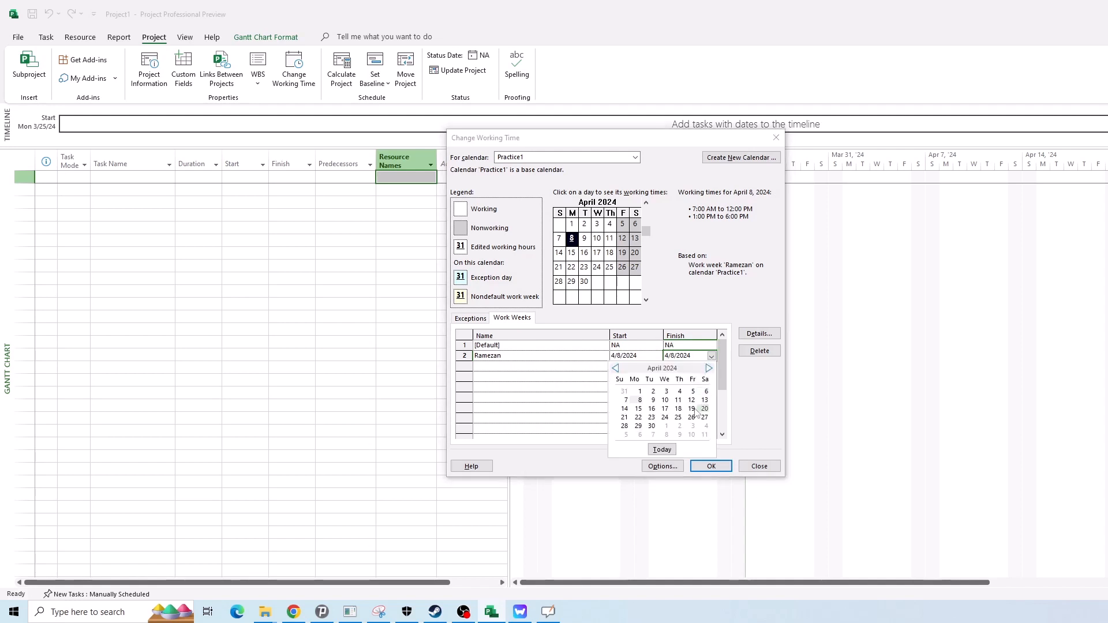
left_click(709, 368)
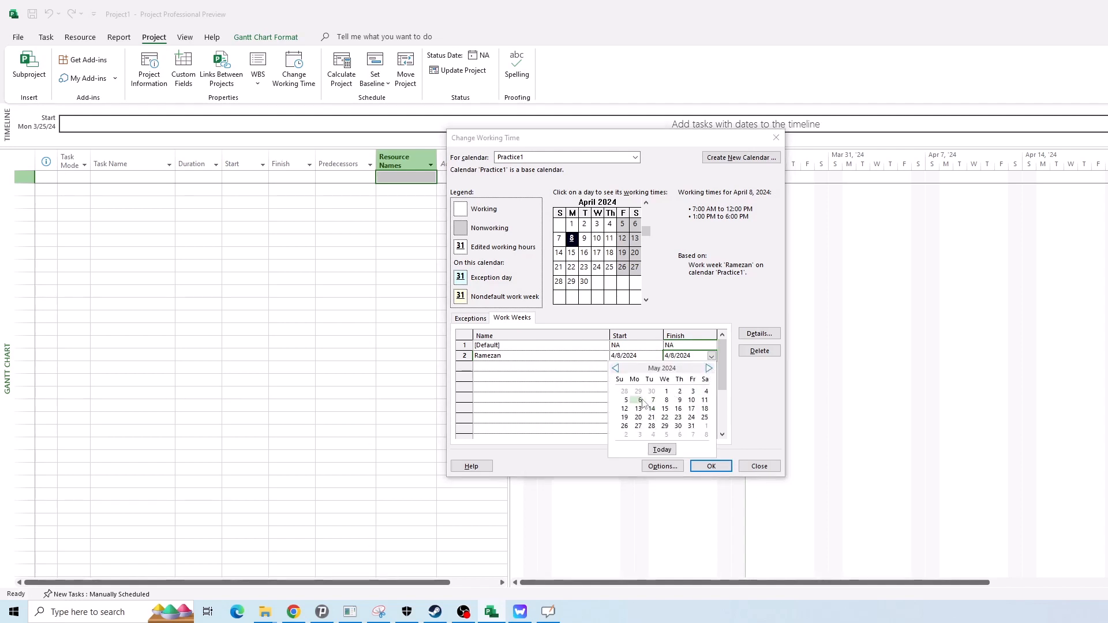
left_click(640, 401)
left_click(641, 388)
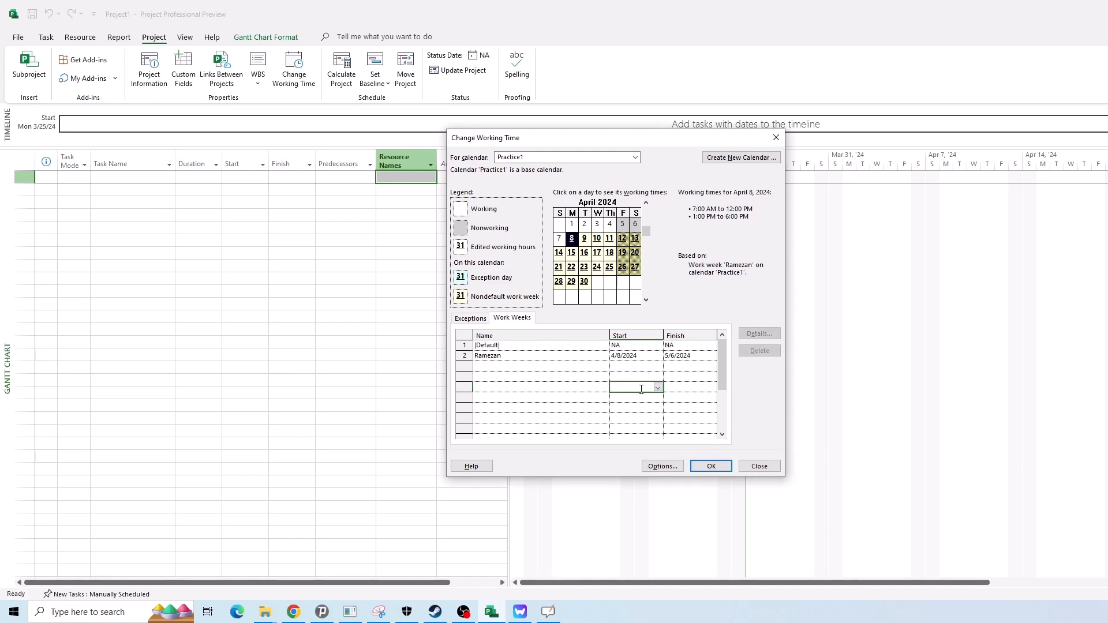
left_click(695, 360)
left_click(686, 353)
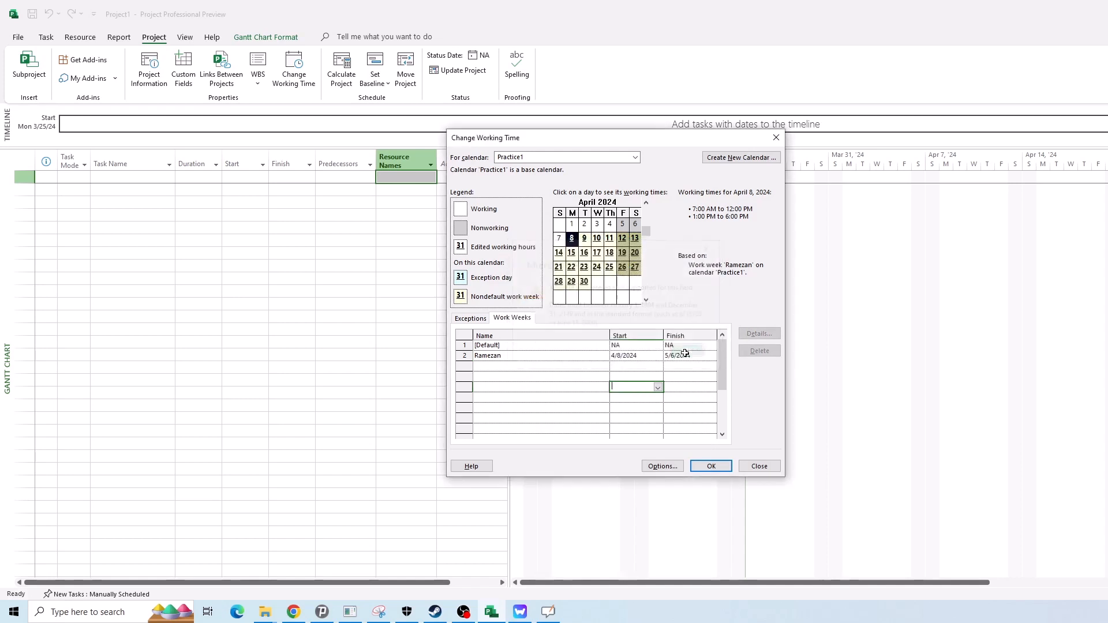
left_click(554, 356)
left_click(690, 353)
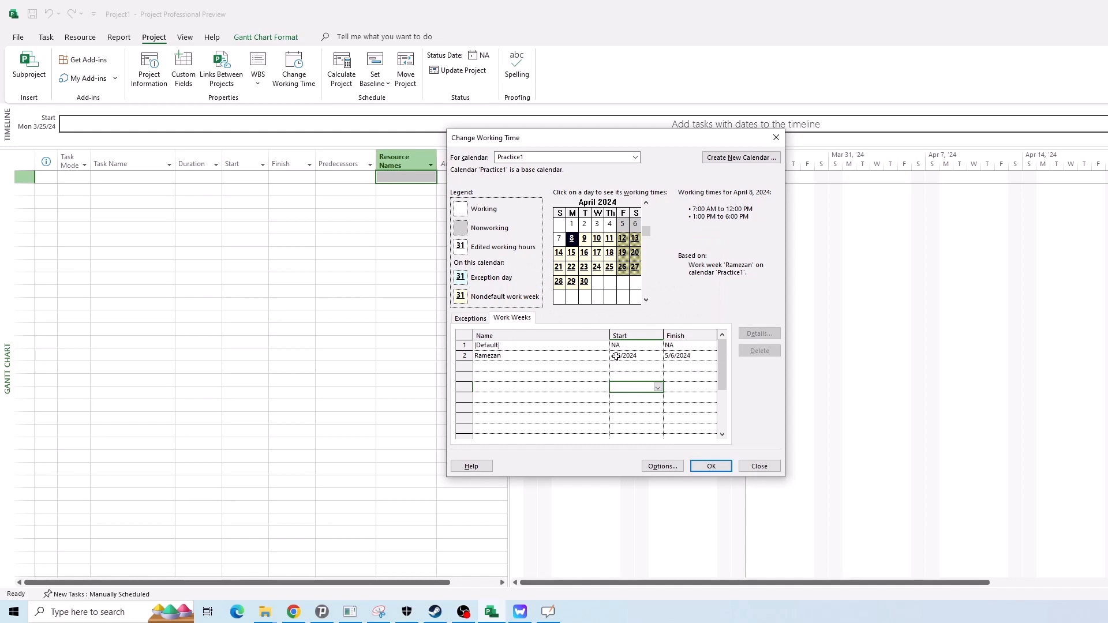
left_click(676, 356)
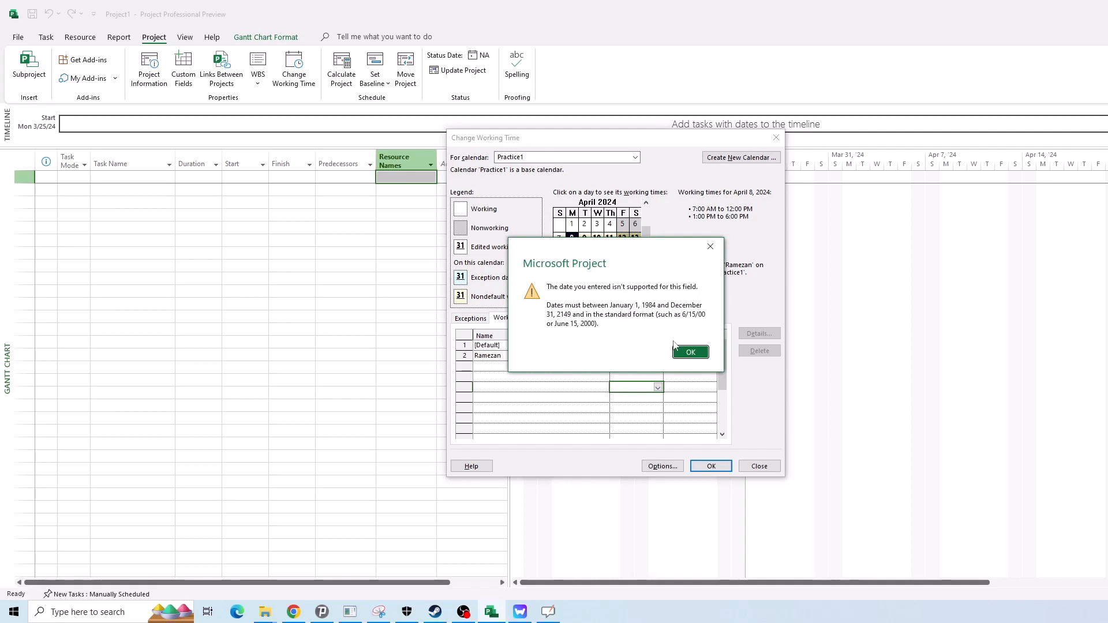
left_click(690, 352)
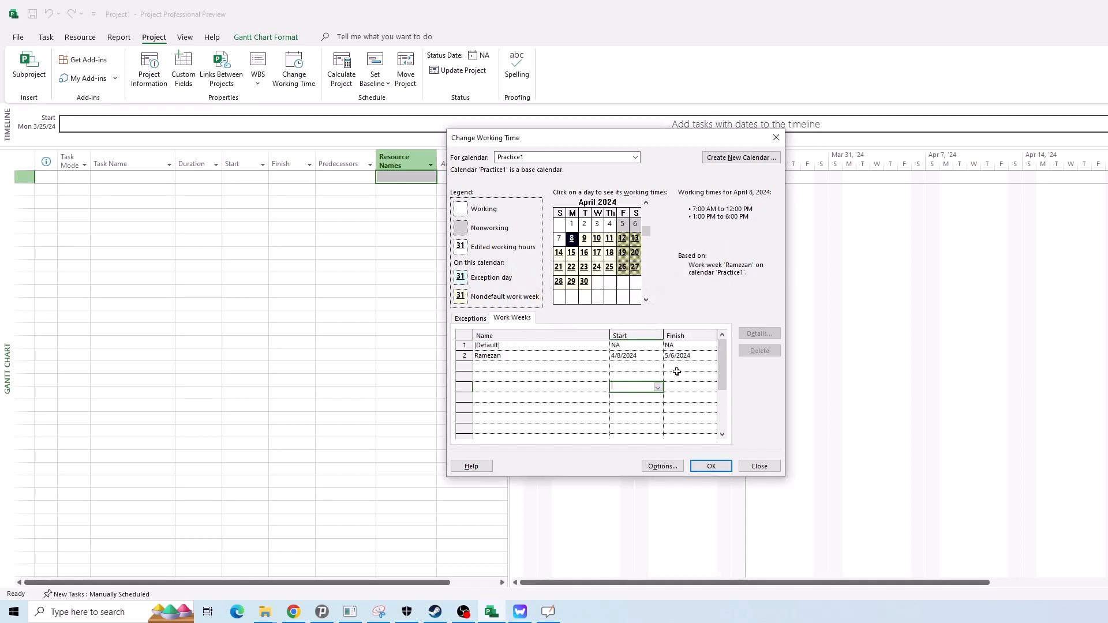
left_click(621, 374)
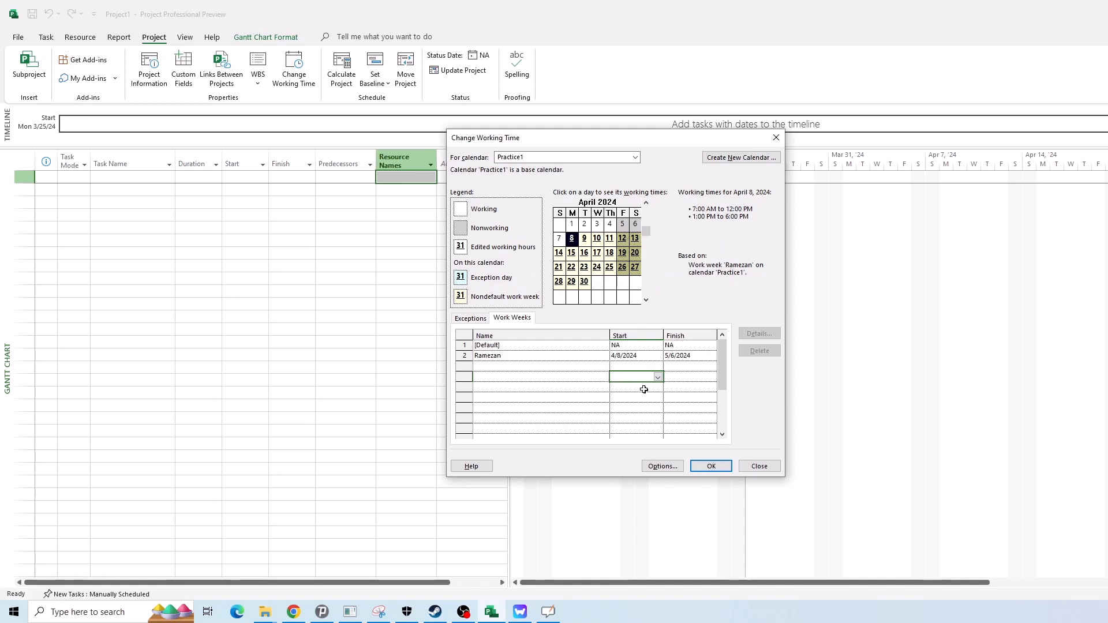
left_click(626, 389)
left_click(652, 356)
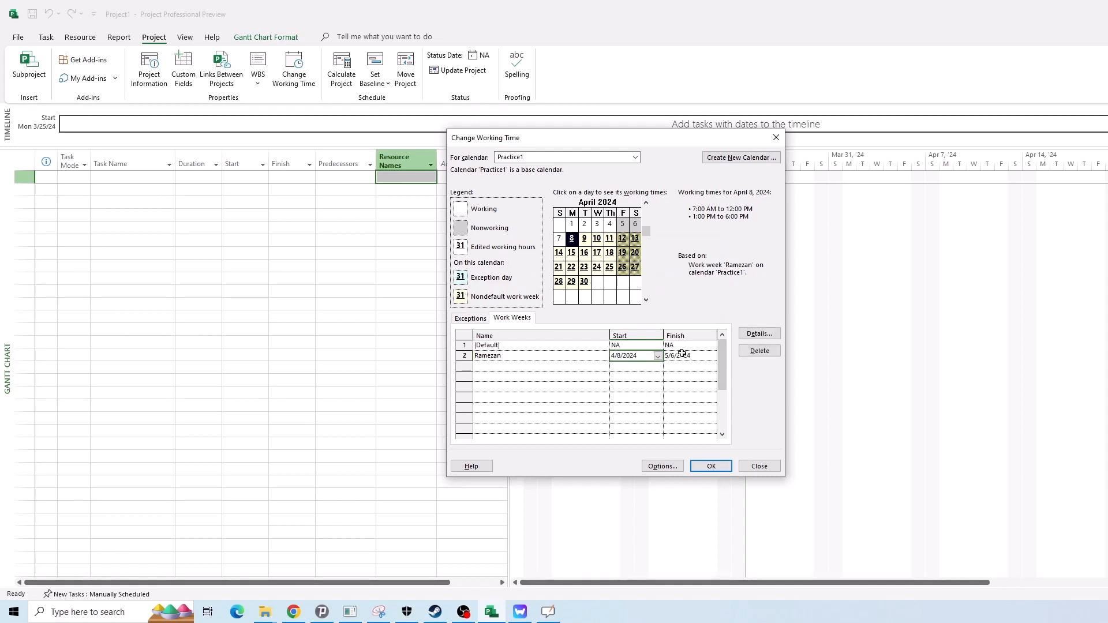
left_click(544, 353)
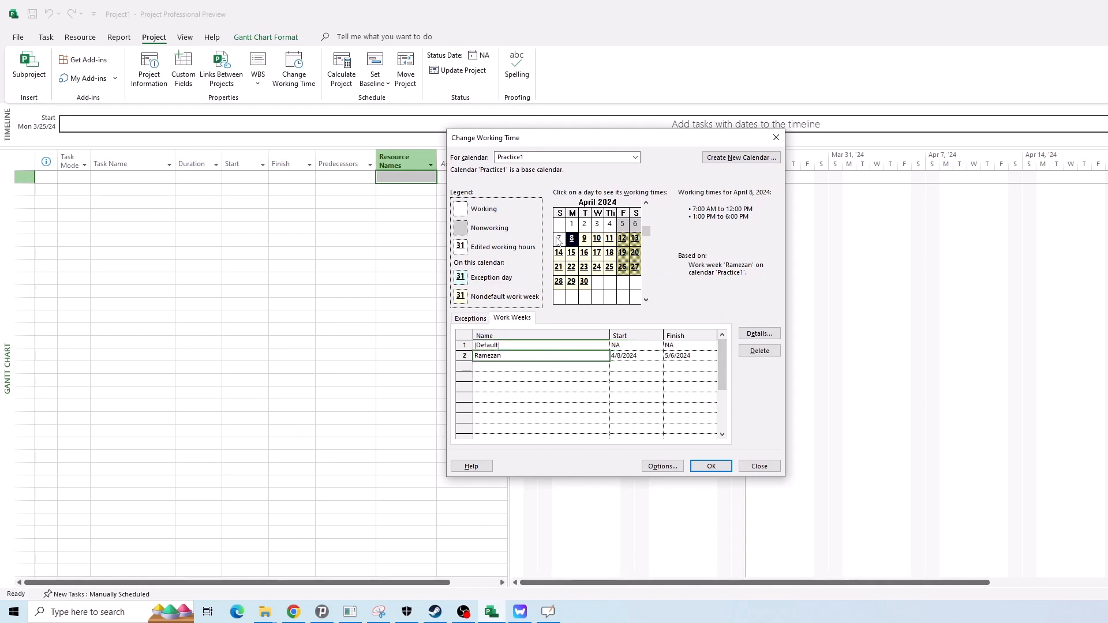
- In the Ramezan work week details, give Sunday through Saturday specific working times and remove the 1:00 PM to 6:00 PM shift
left_click(625, 353)
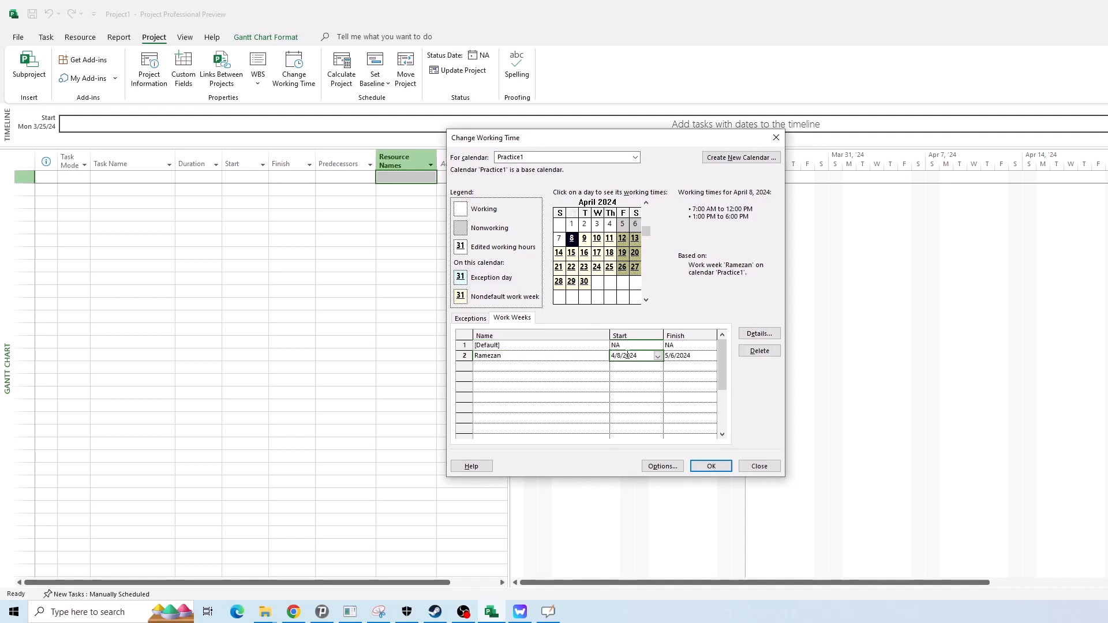
left_click(759, 334)
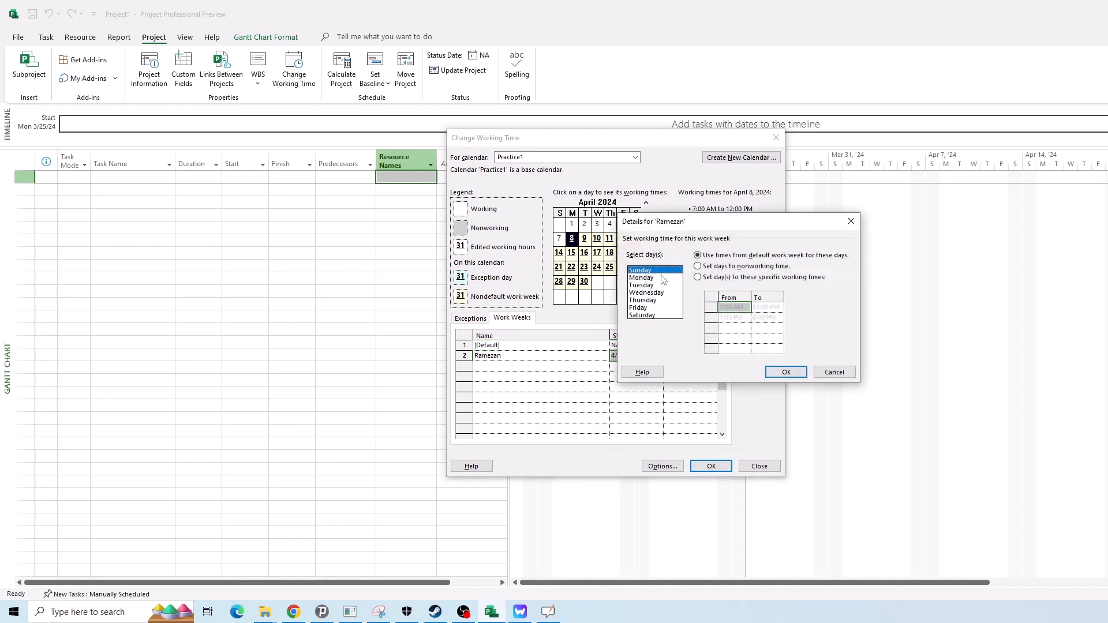
left_click_drag(661, 270, 655, 361)
left_click(697, 277)
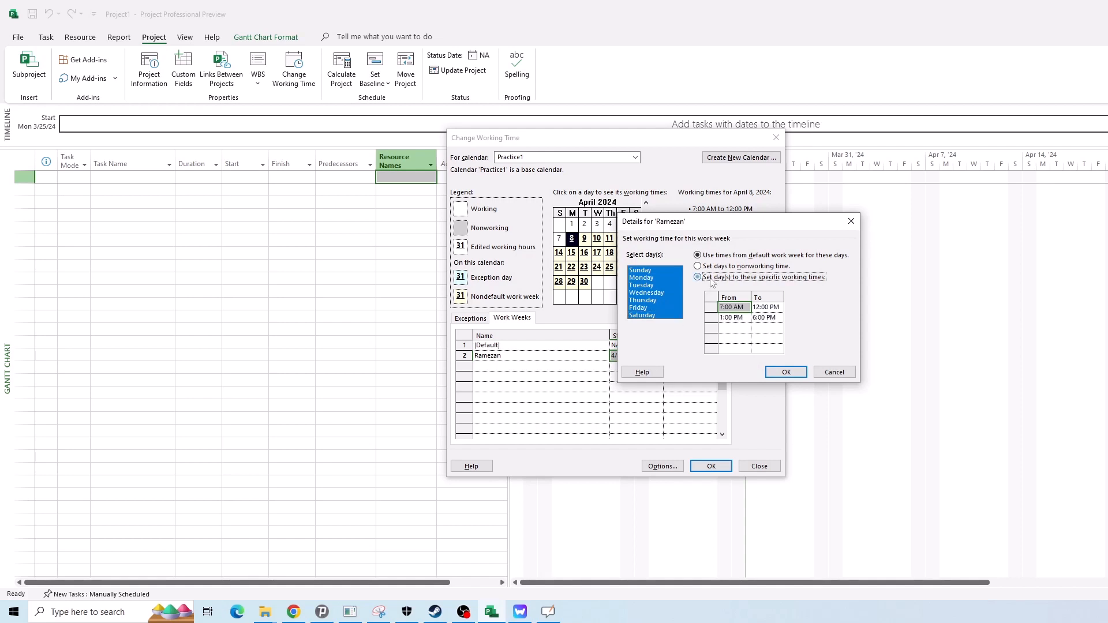
left_click(740, 329)
left_click(742, 322)
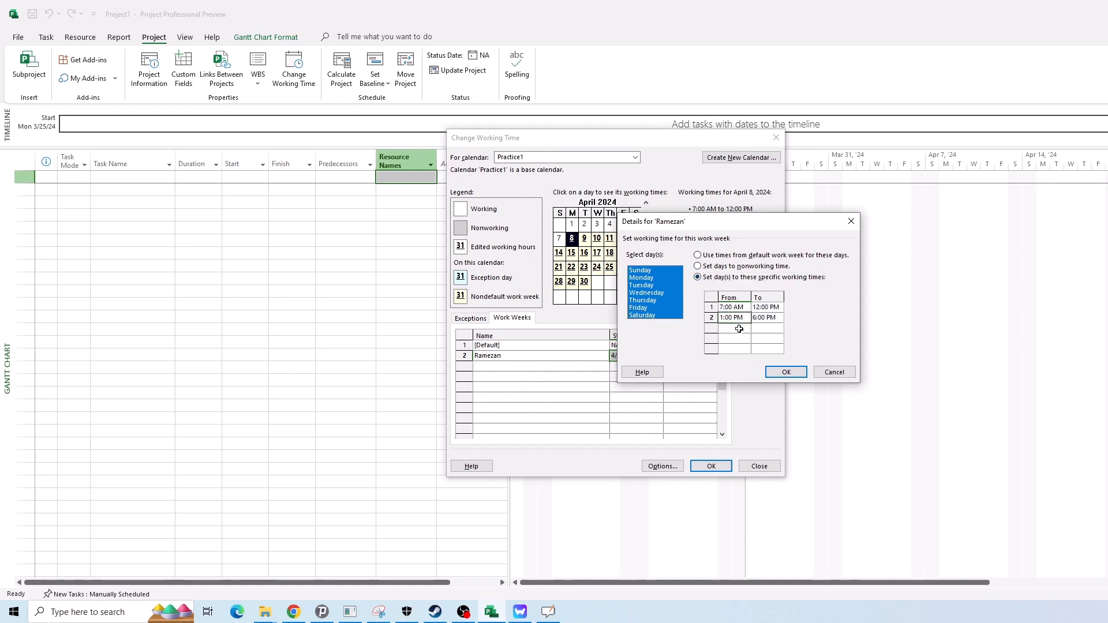
key("Delete")
- Set the remaining shift for all days of the Ramezan work week to 9:00 AM to 3:00 PM
left_click(734, 307)
type("9")
key("Tab")
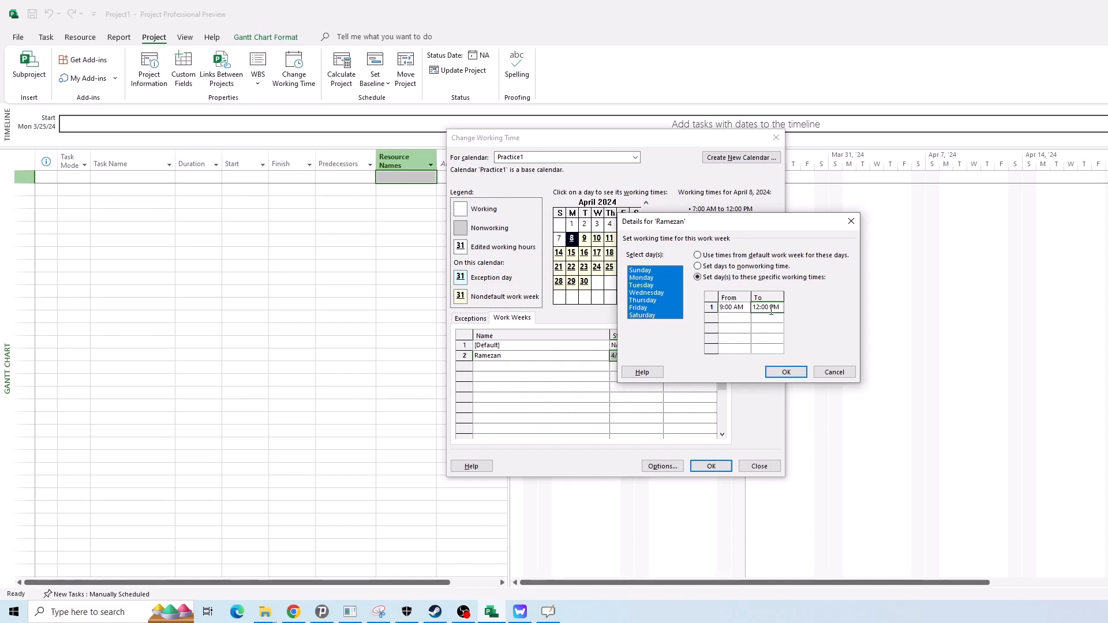
type("15")
left_click(768, 329)
left_click(767, 308)
left_click(731, 307)
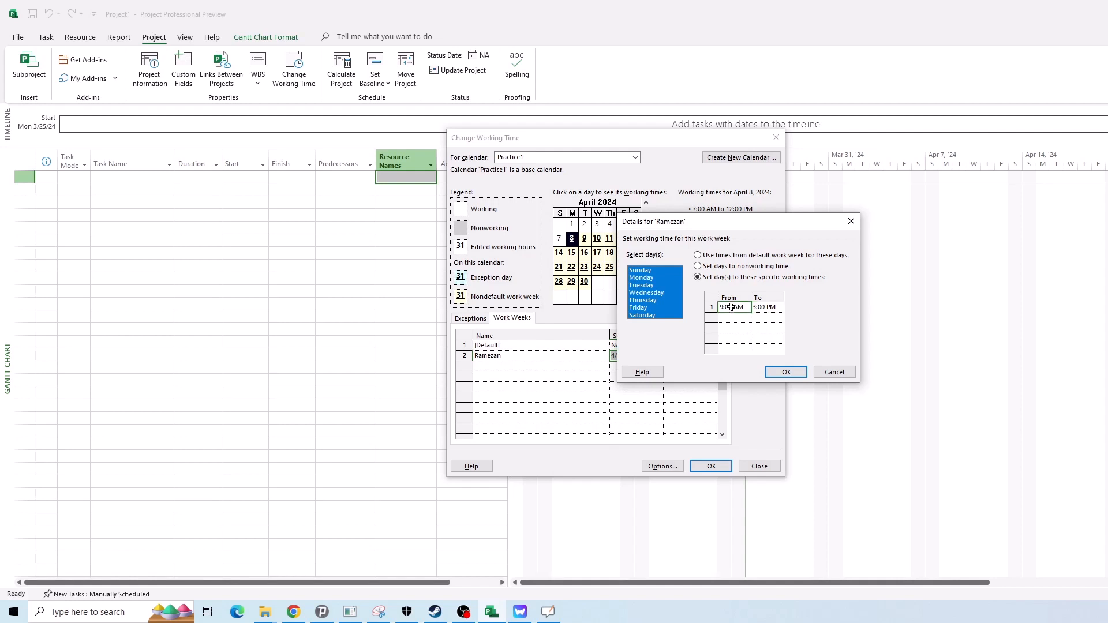
- Set Friday and Saturday to nonworking time in the Ramezan work week and apply the details
left_click(648, 309)
left_click(648, 315, "shift")
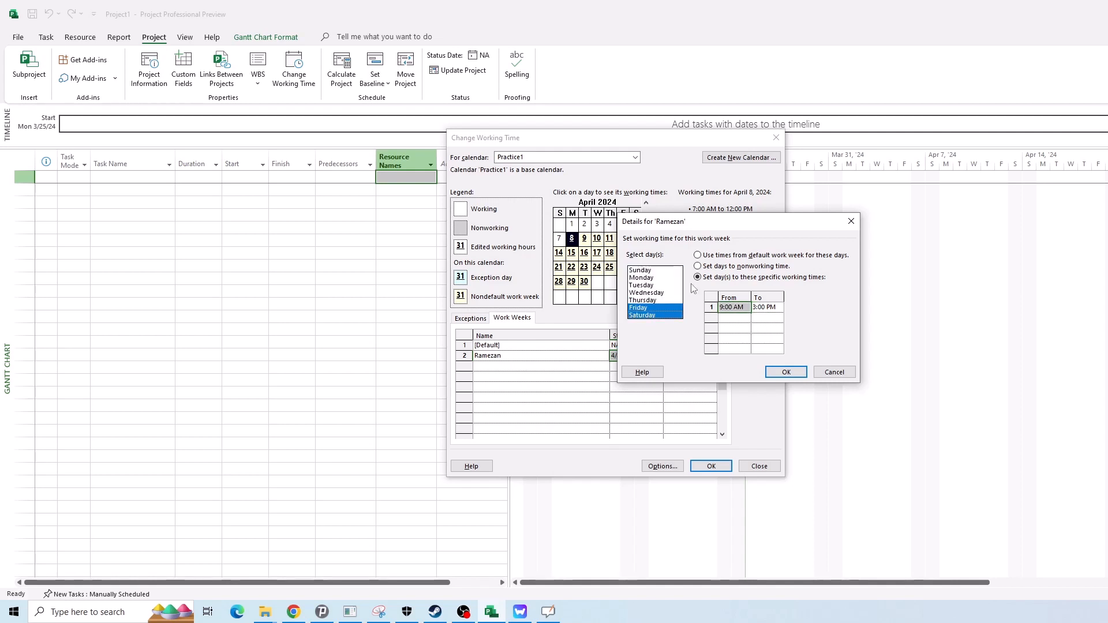
left_click(698, 266)
left_click(799, 372)
left_click(663, 377)
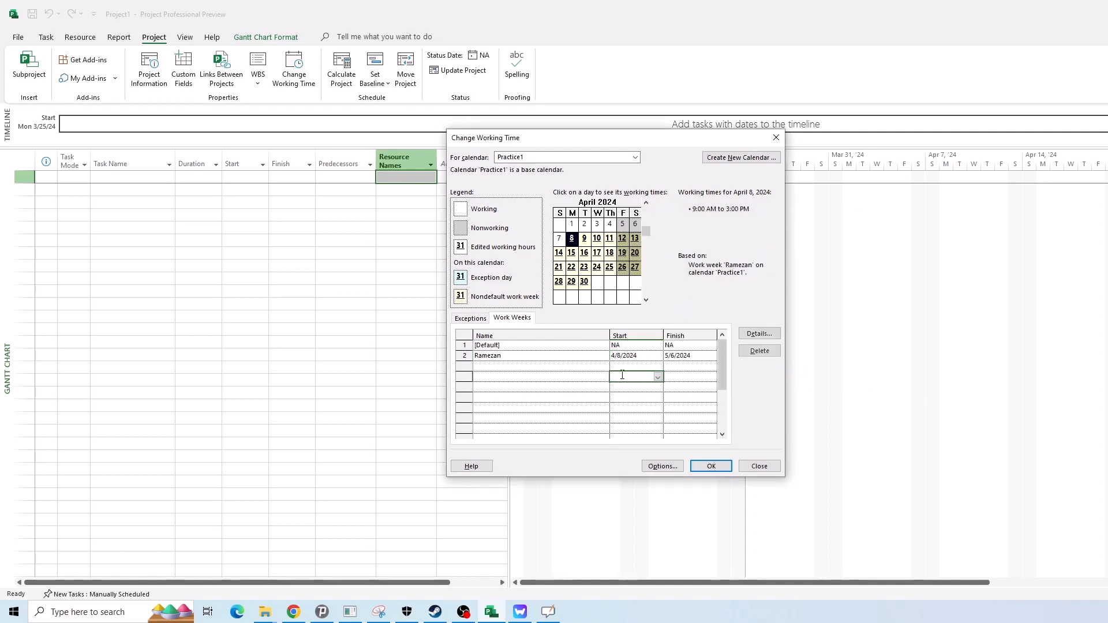
- Review the [Default] and Ramezan work week entries and compare the working times of April 7 and April 8, 2024
left_click(565, 355)
left_click(566, 345)
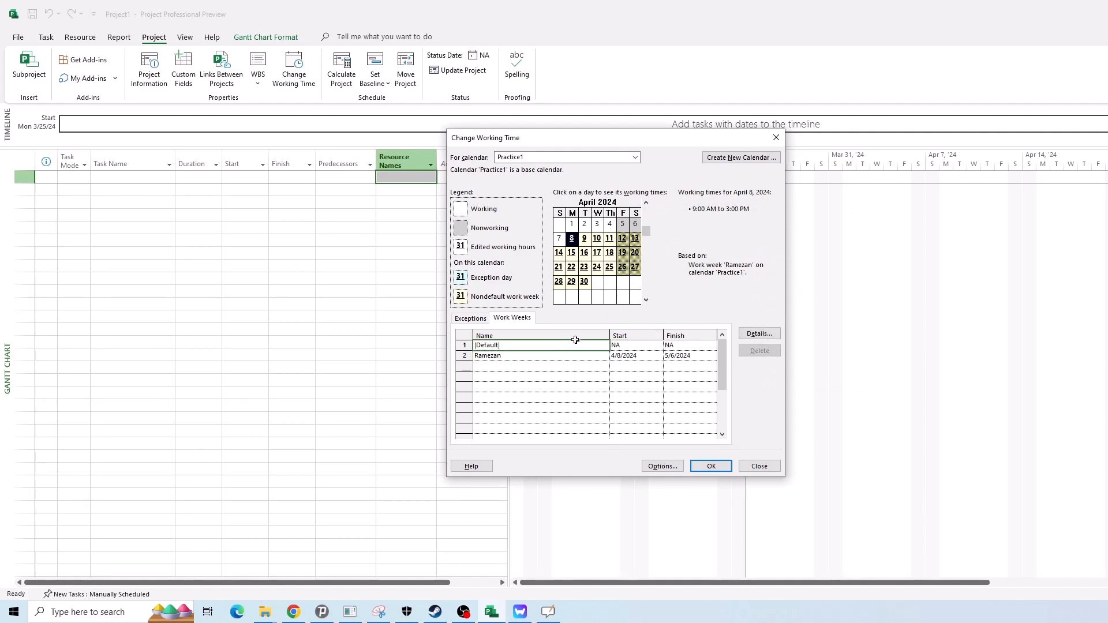
left_click(687, 345)
left_click(513, 345)
left_click(514, 355)
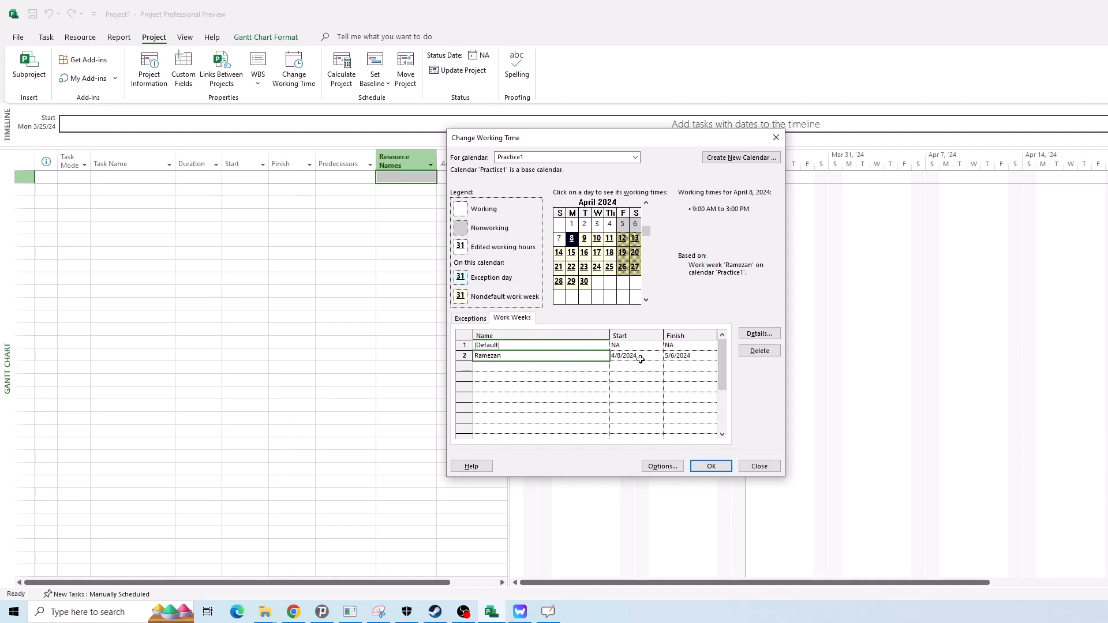
left_click(640, 358)
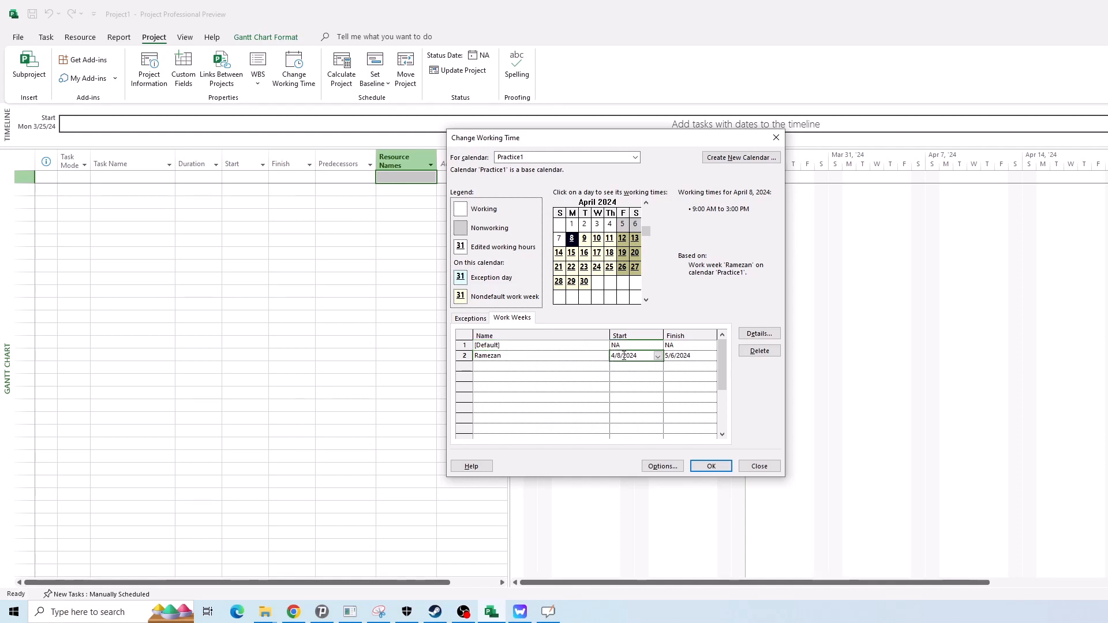
left_click(692, 357)
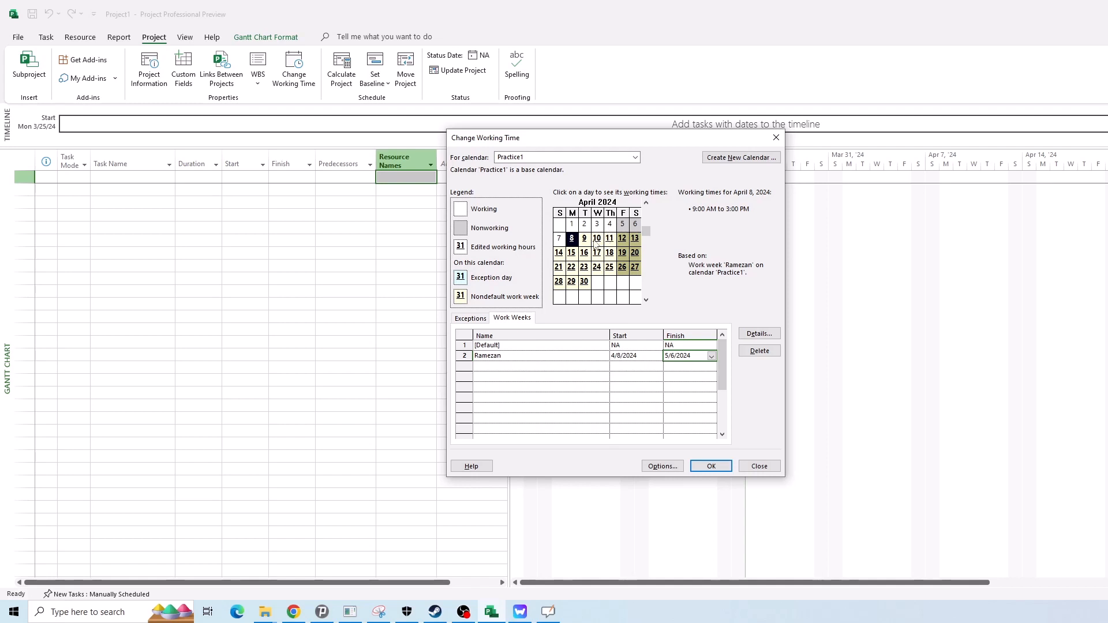
left_click(573, 253)
left_click(572, 238)
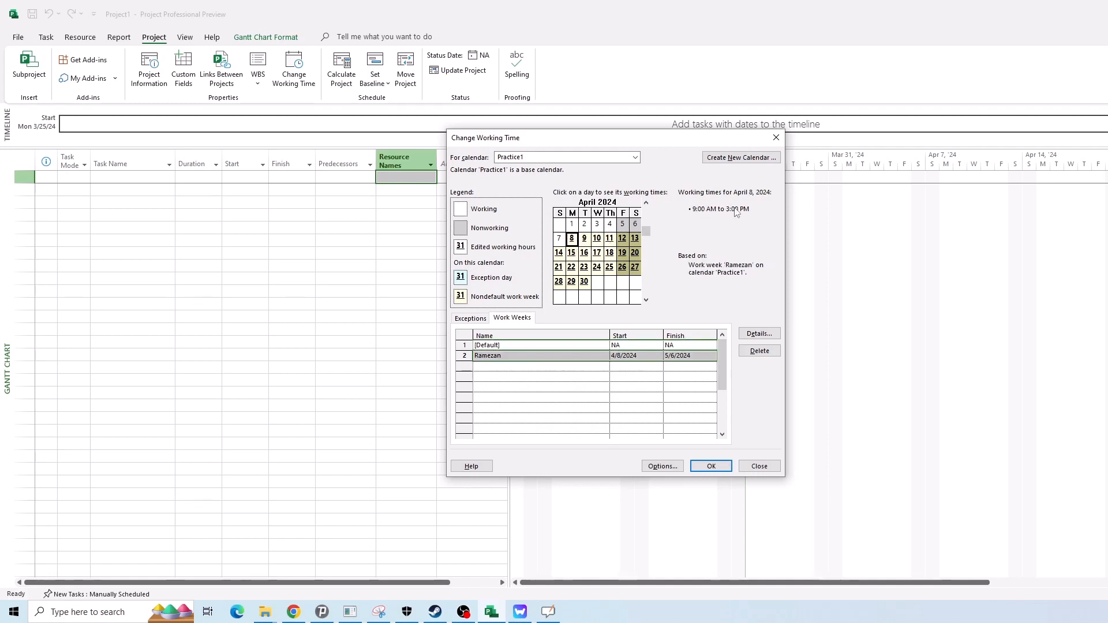
left_click(561, 241)
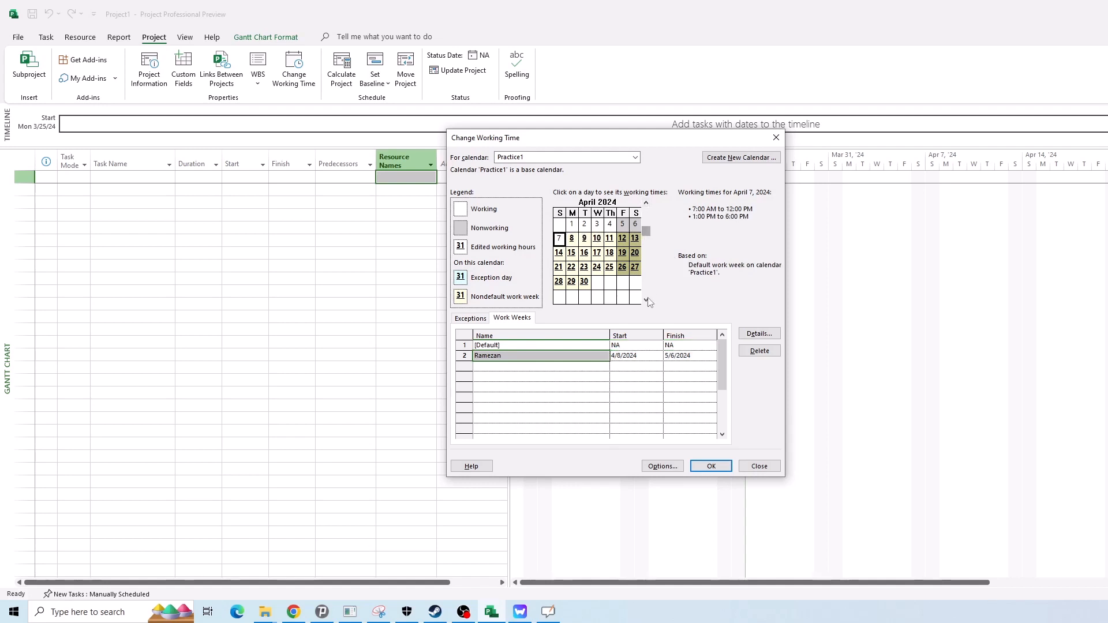
left_click(565, 345)
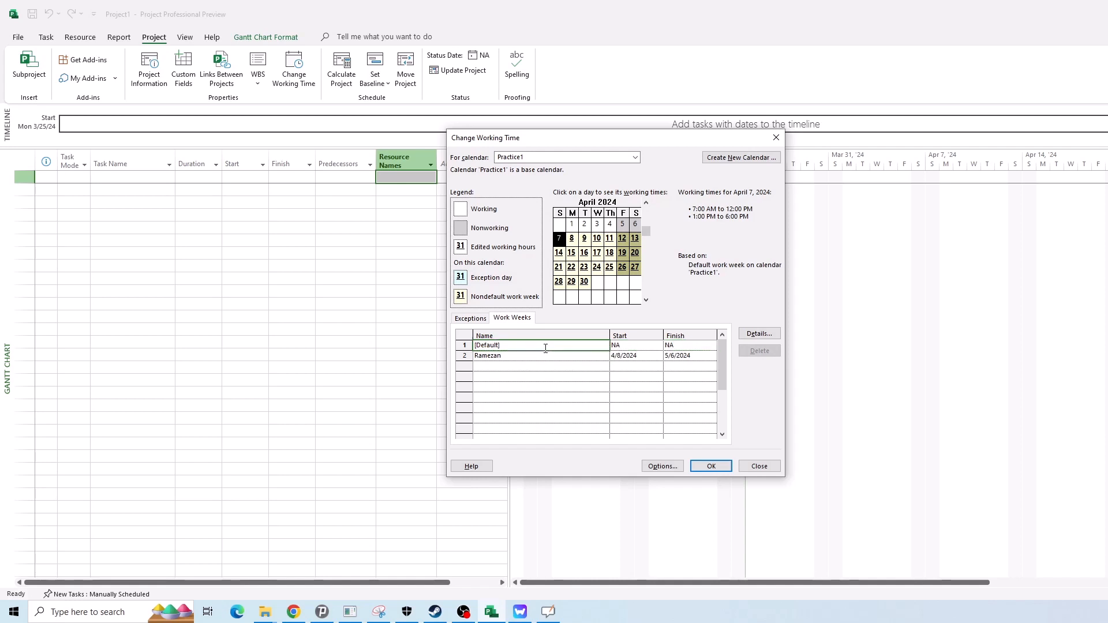
left_click(645, 356)
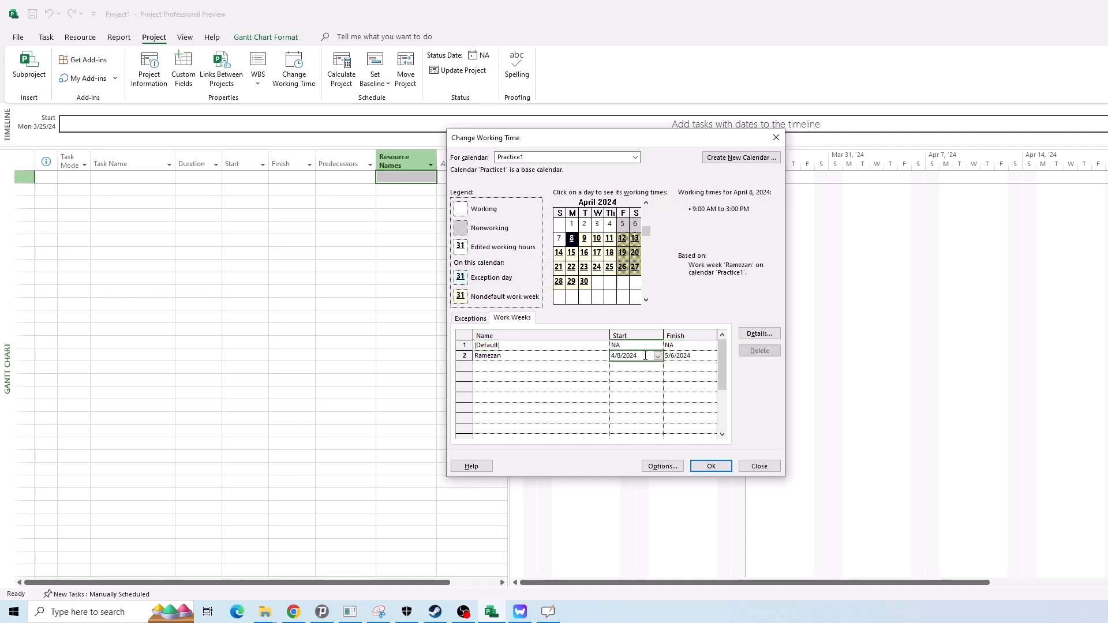
left_click(600, 367)
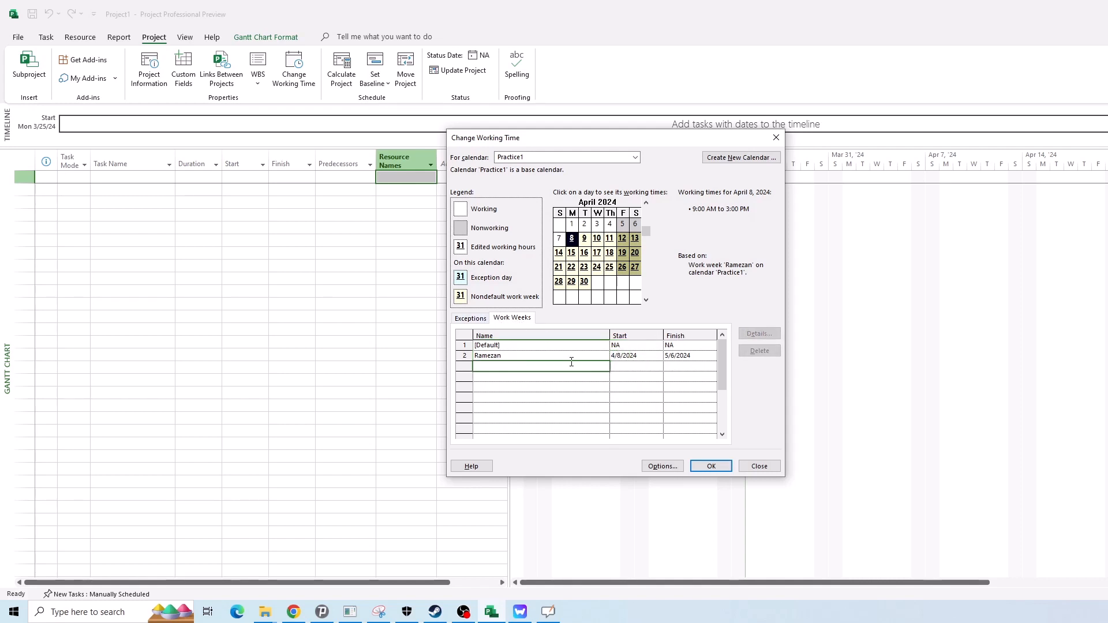
left_click(565, 342)
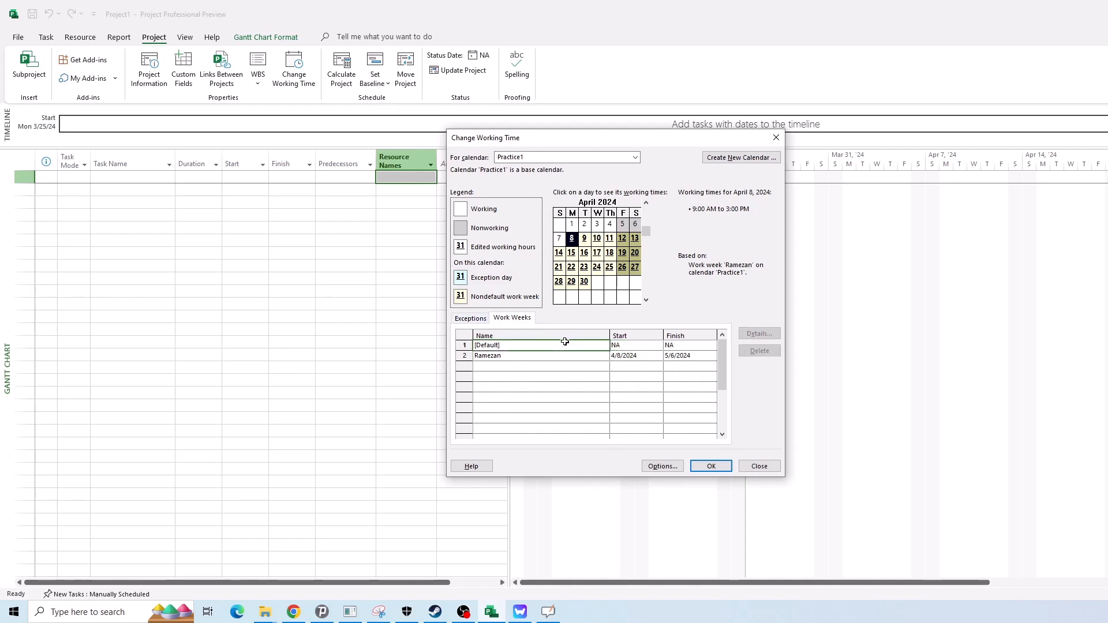
left_click(469, 320)
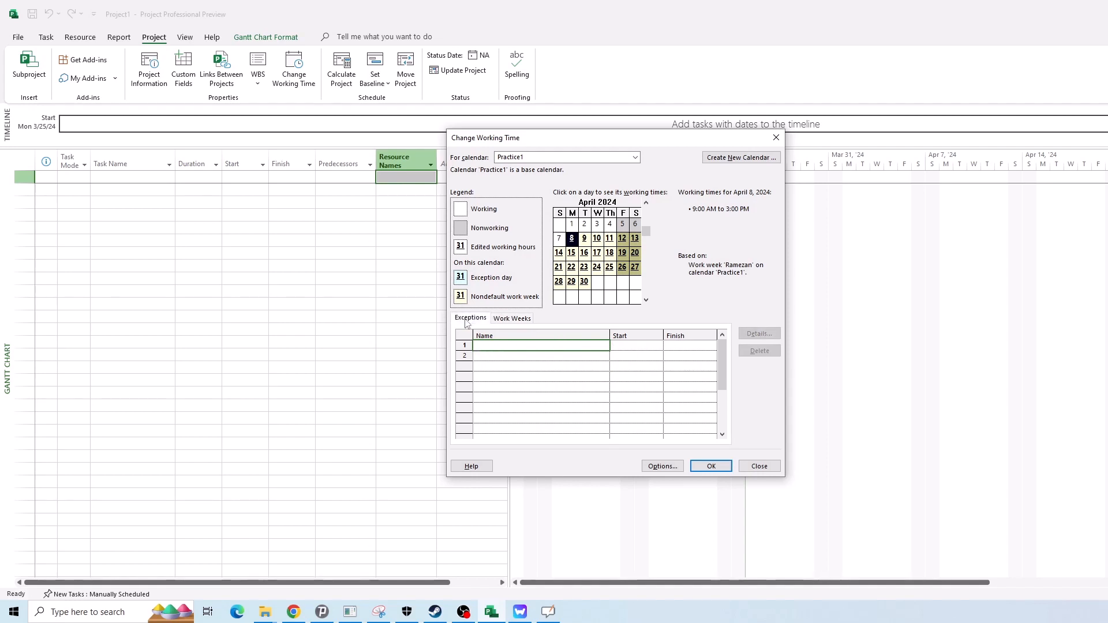
left_click(507, 319)
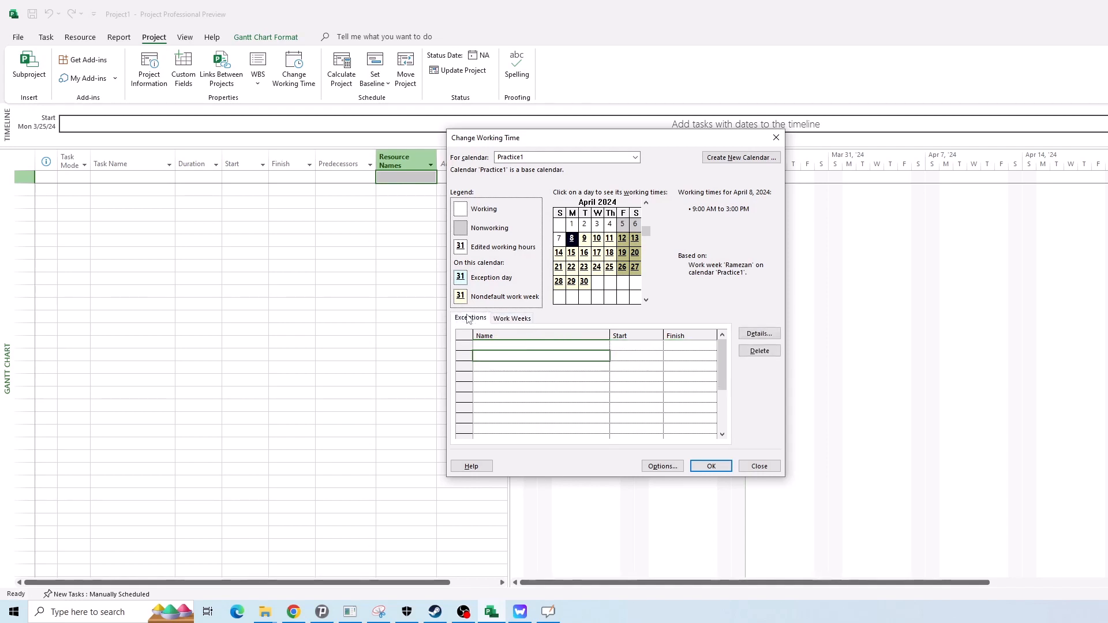
- Add an exception named "hoiday" on May 30, 2024 to the Practice1 calendar
left_click(489, 319)
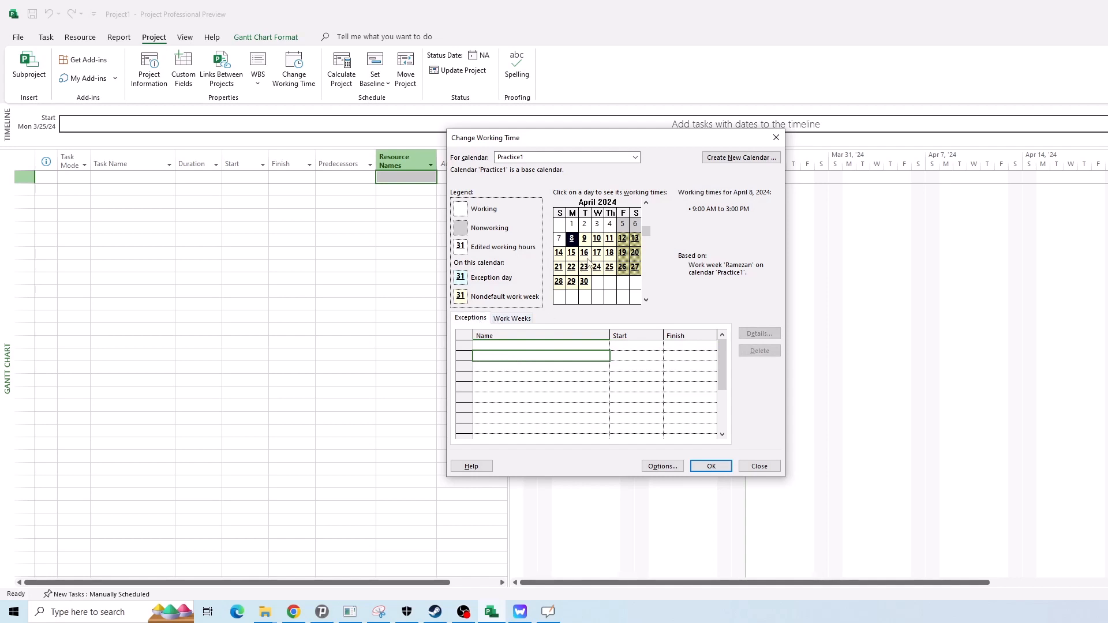
left_click(646, 300)
left_click(585, 253)
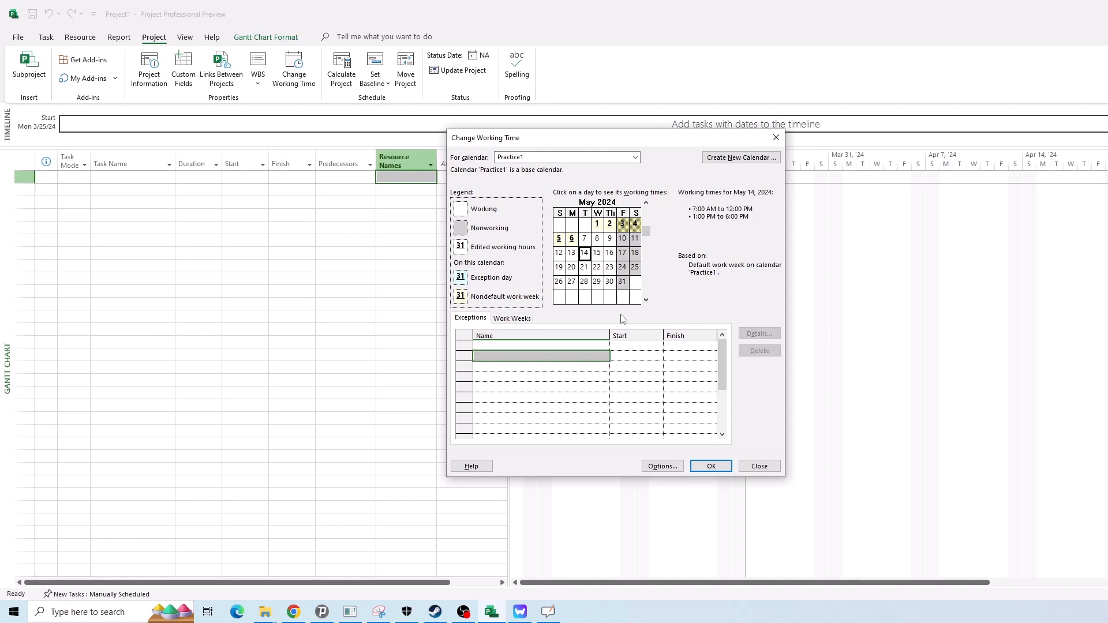
left_click(610, 282)
left_click(584, 346)
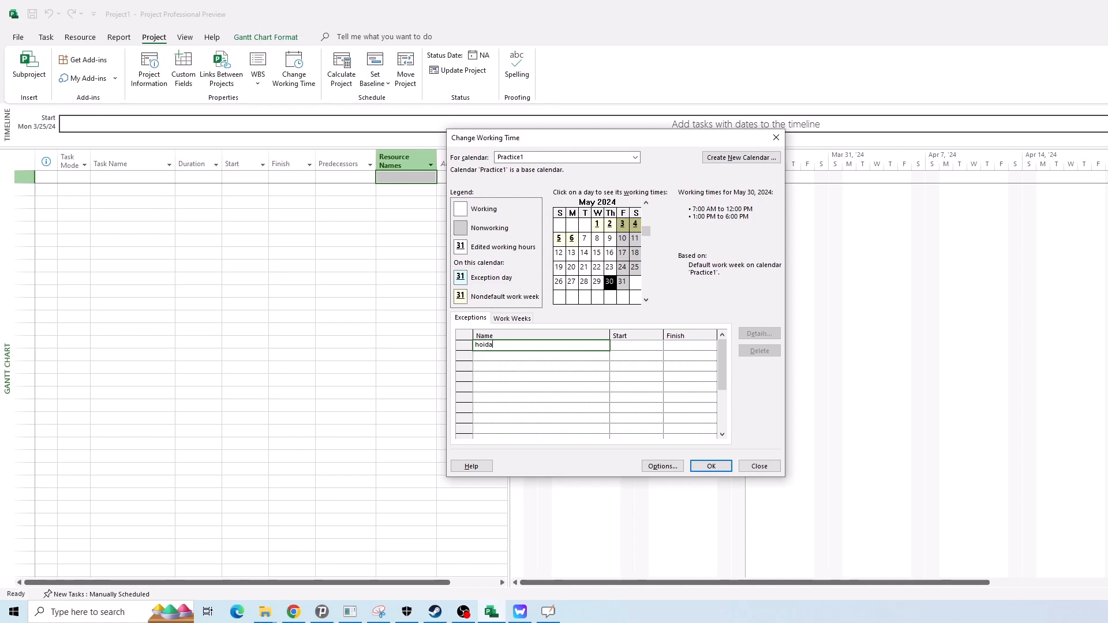
key("Return")
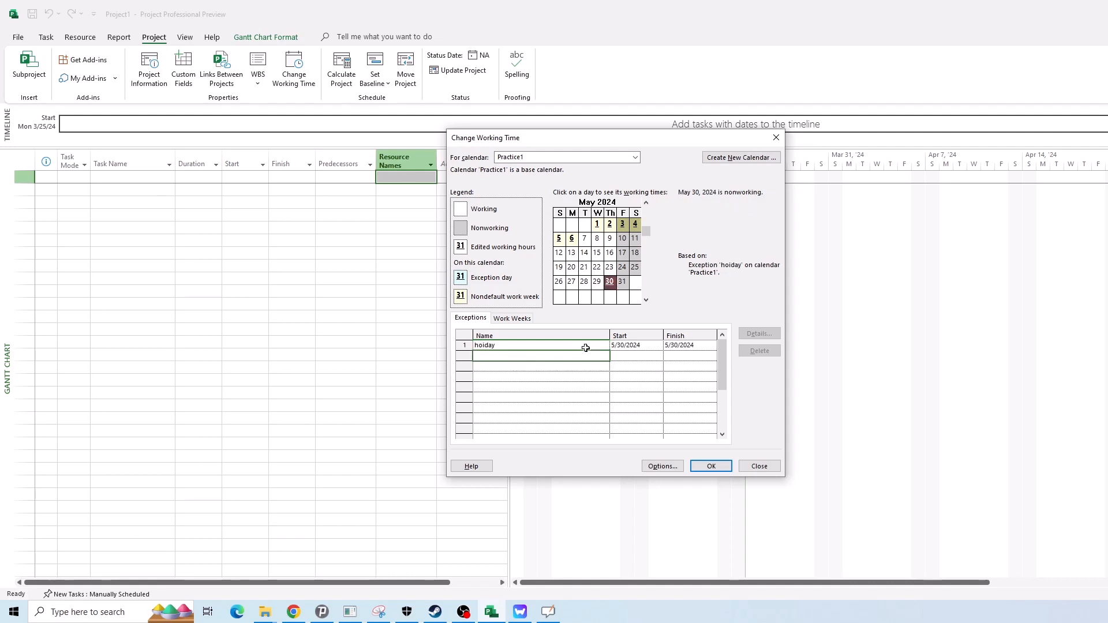
- Examine the details of the first exception and its entry for May 30, 2024 in the calendar
left_click(623, 348)
left_click(569, 345)
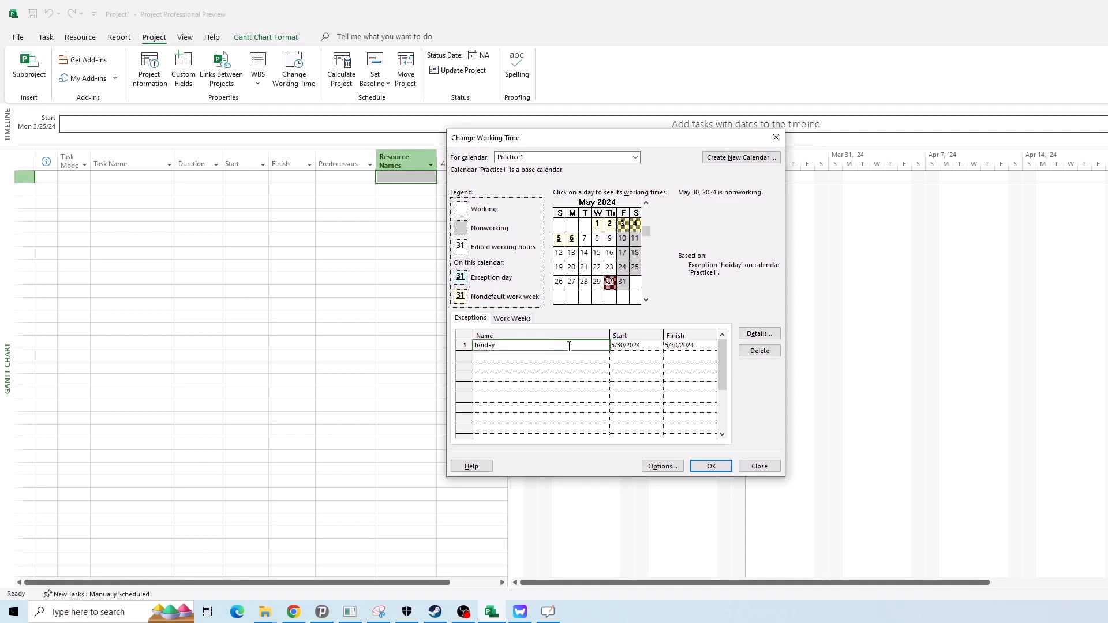
left_click(573, 354)
left_click(561, 345)
left_click(751, 333)
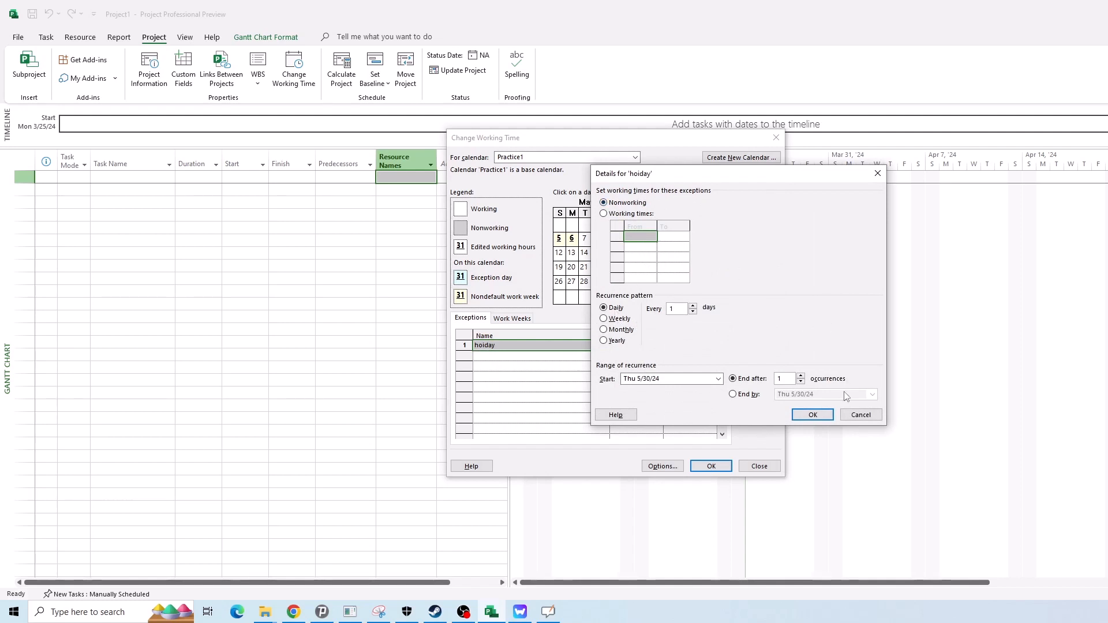
left_click(811, 414)
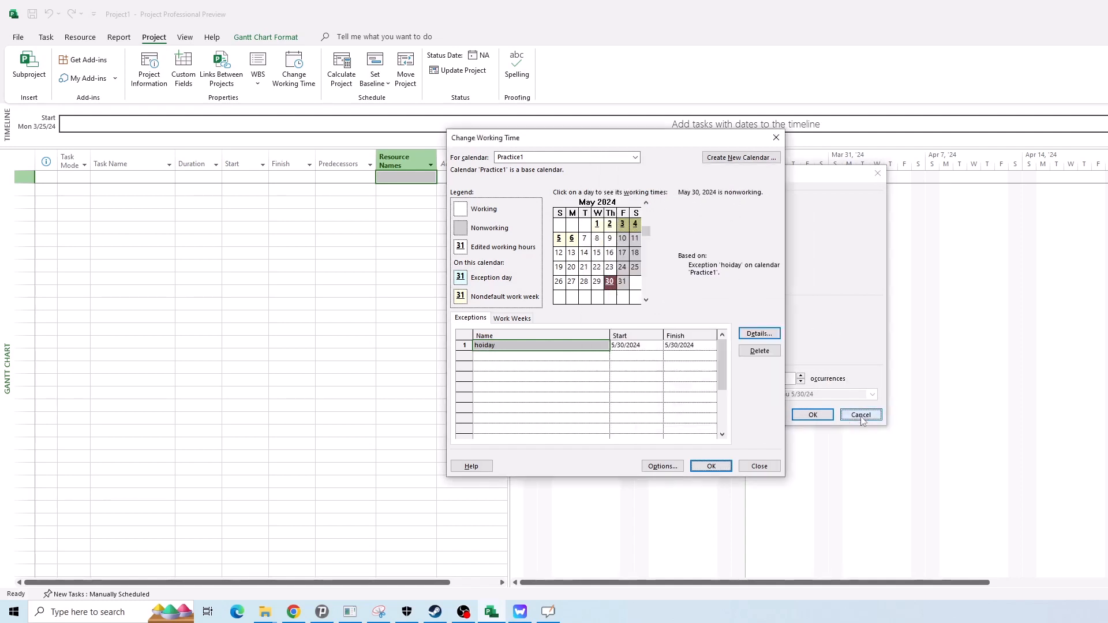
left_click(565, 400)
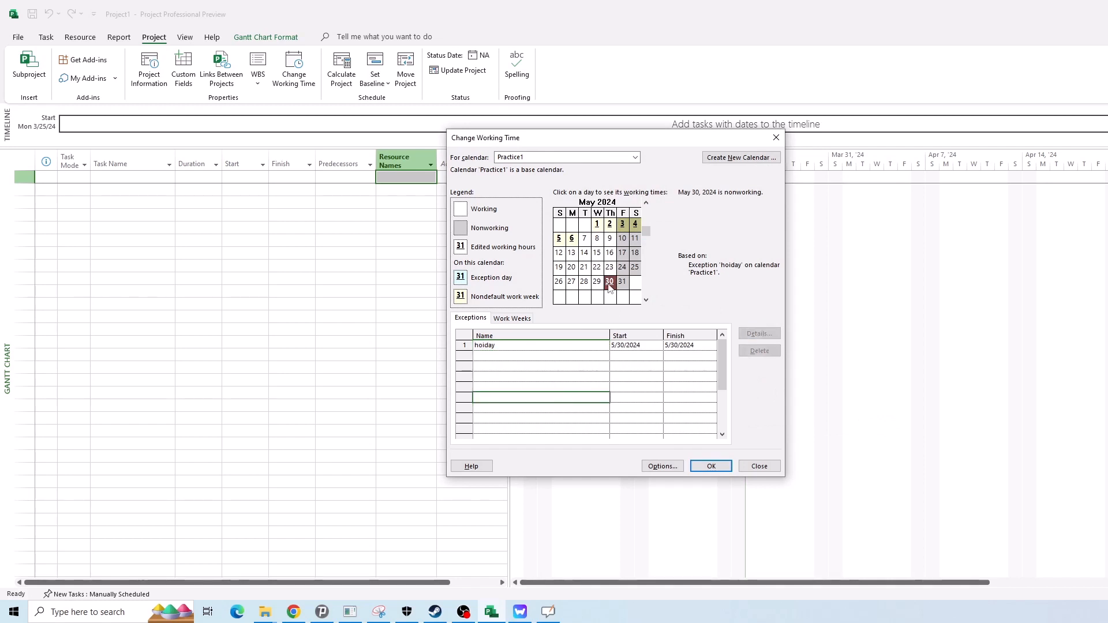
left_click(551, 344)
left_click(550, 345)
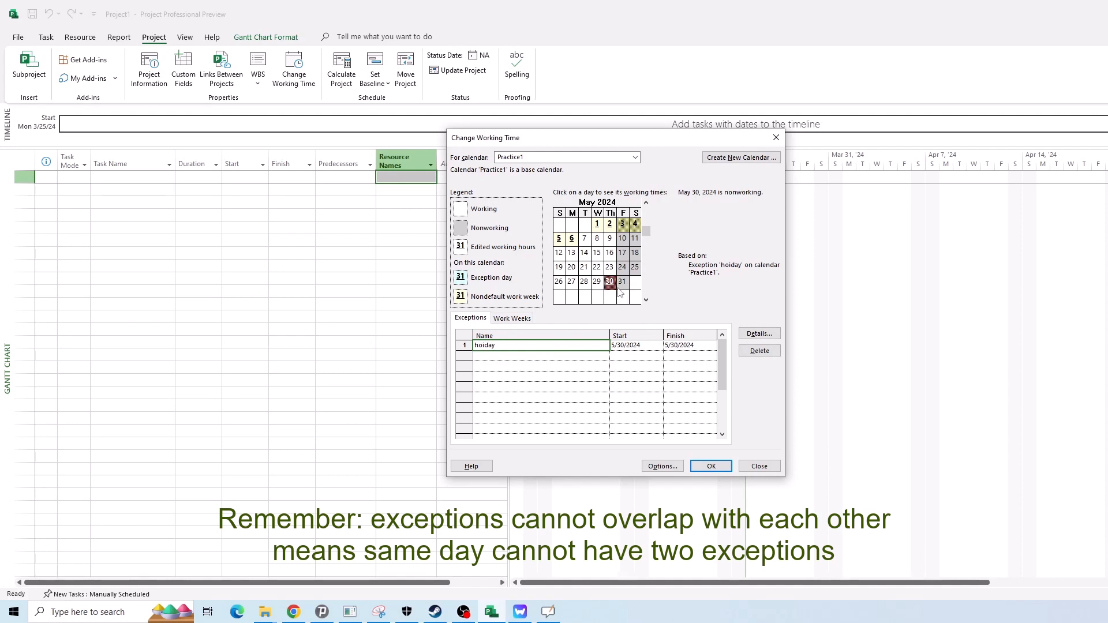
left_click(610, 287)
left_click(549, 356)
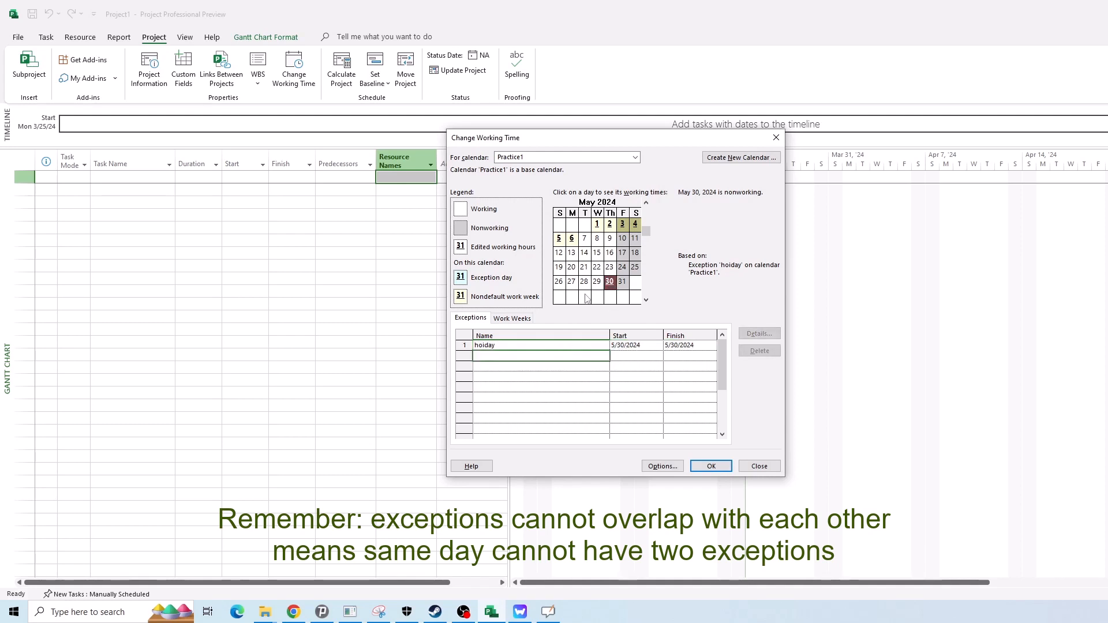
left_click(609, 284)
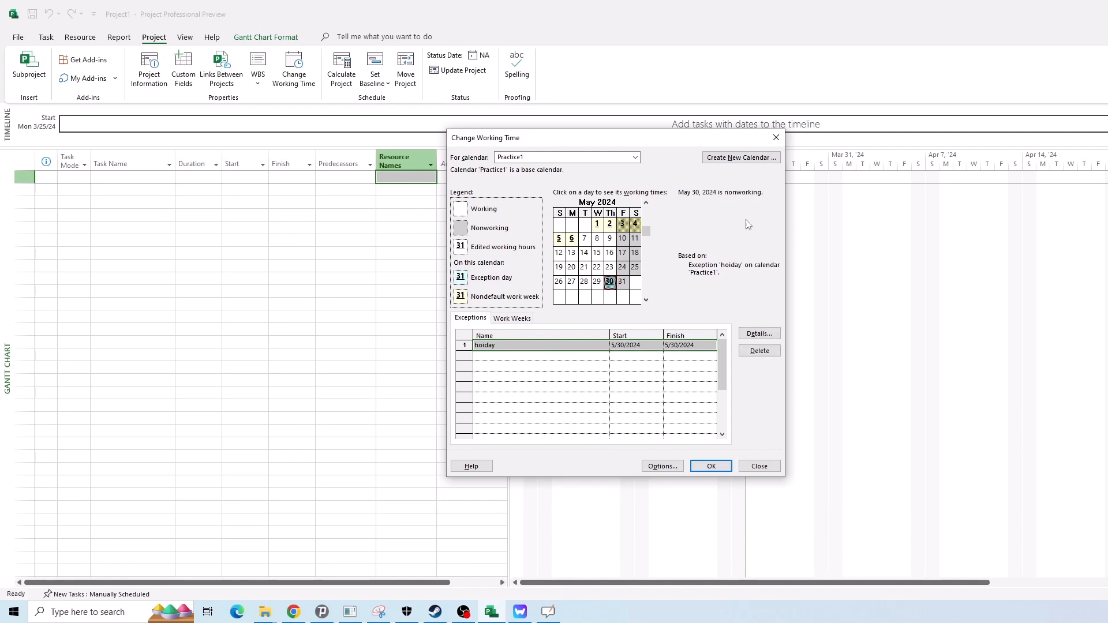
- Add a second exception named "holiday2" on June 12, 2024
left_click(647, 301)
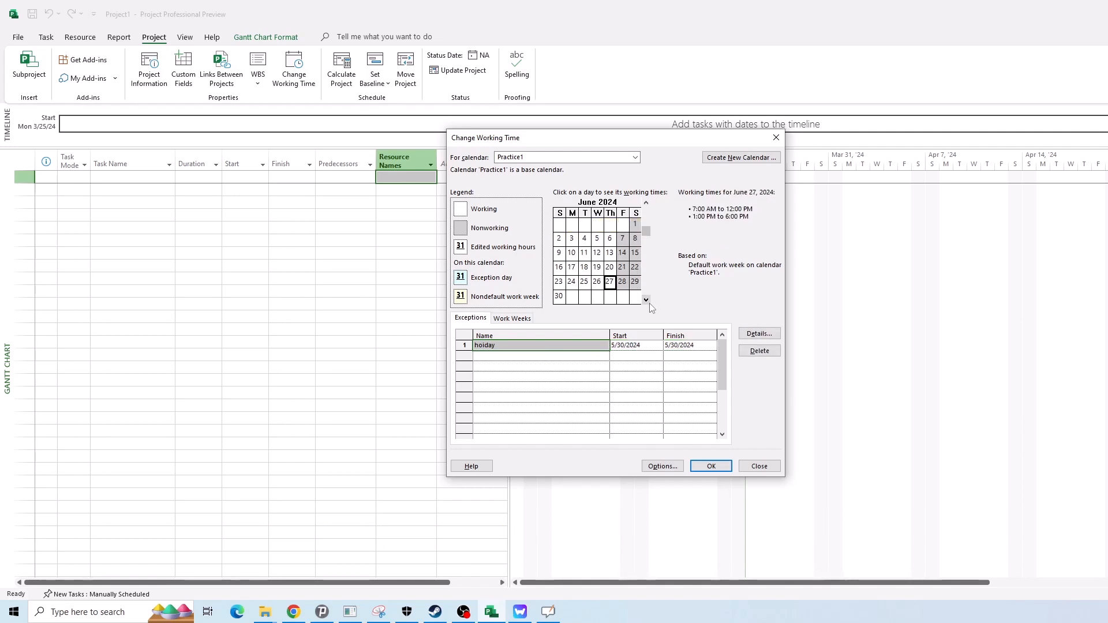
left_click(597, 253)
left_click(529, 357)
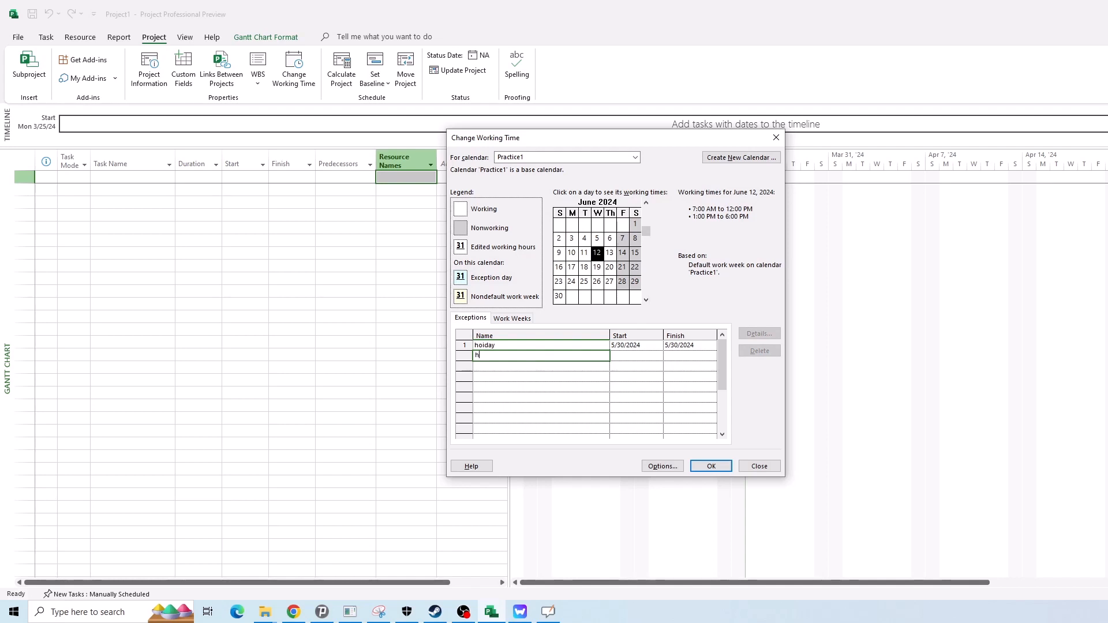
key("Return")
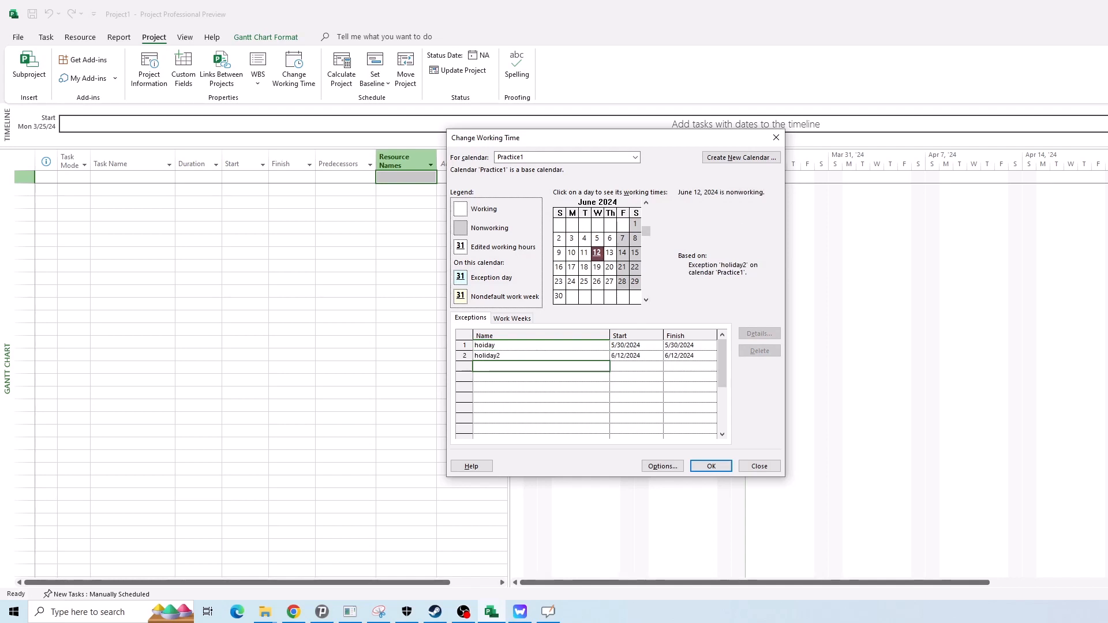
- Move the start date of the holiday2 exception to September 18, 2024
left_click(566, 355)
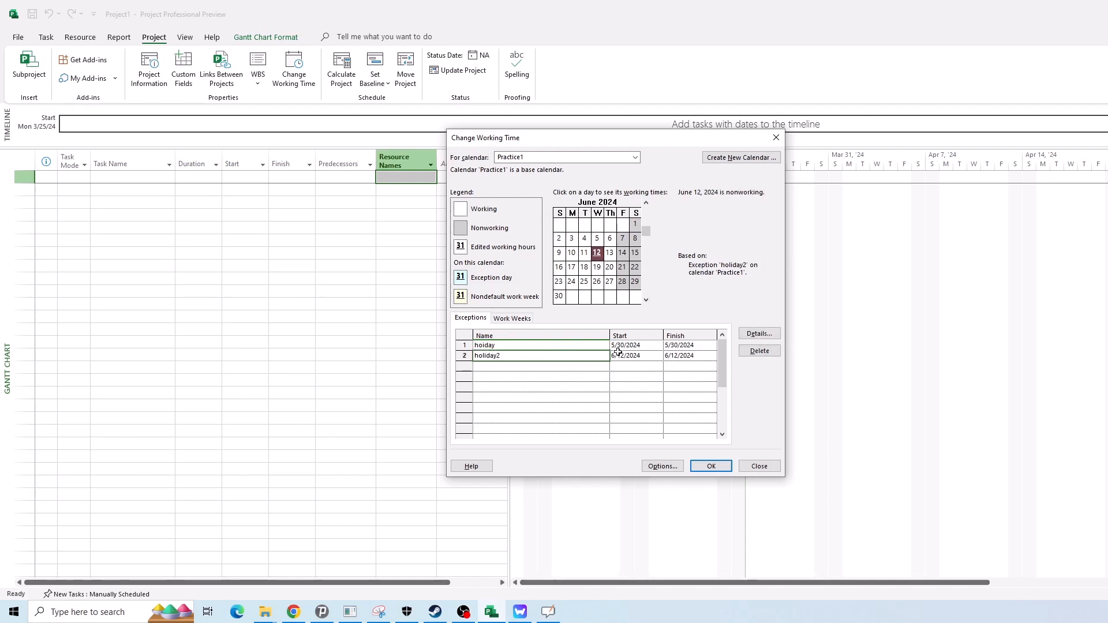
left_click(662, 358)
left_click(660, 357)
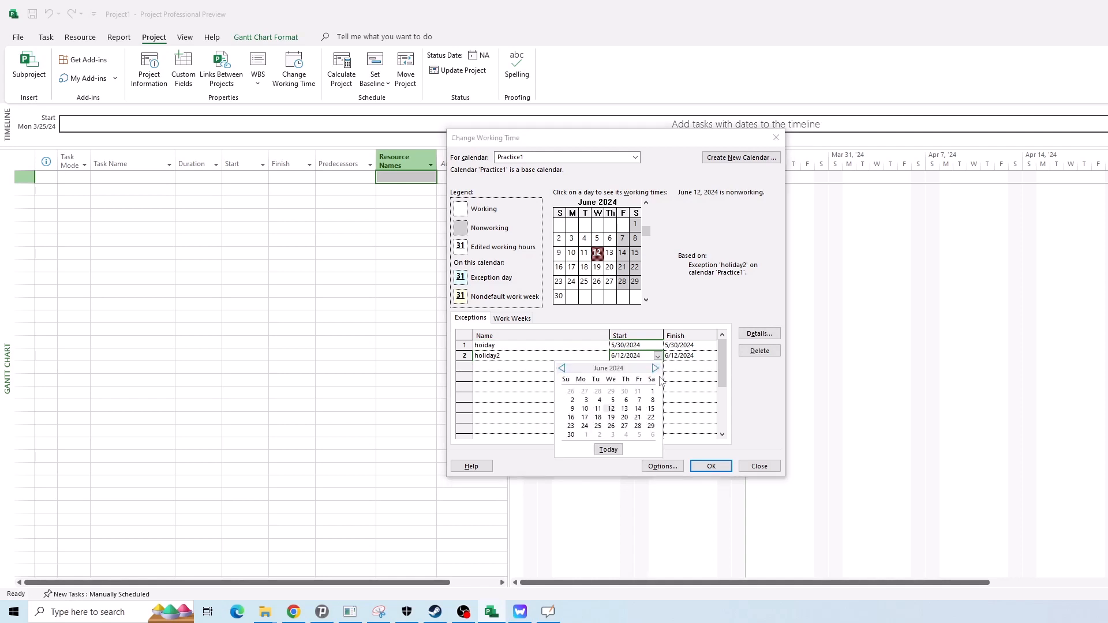
left_click(656, 369)
left_click(655, 368)
left_click(656, 368)
left_click(612, 409)
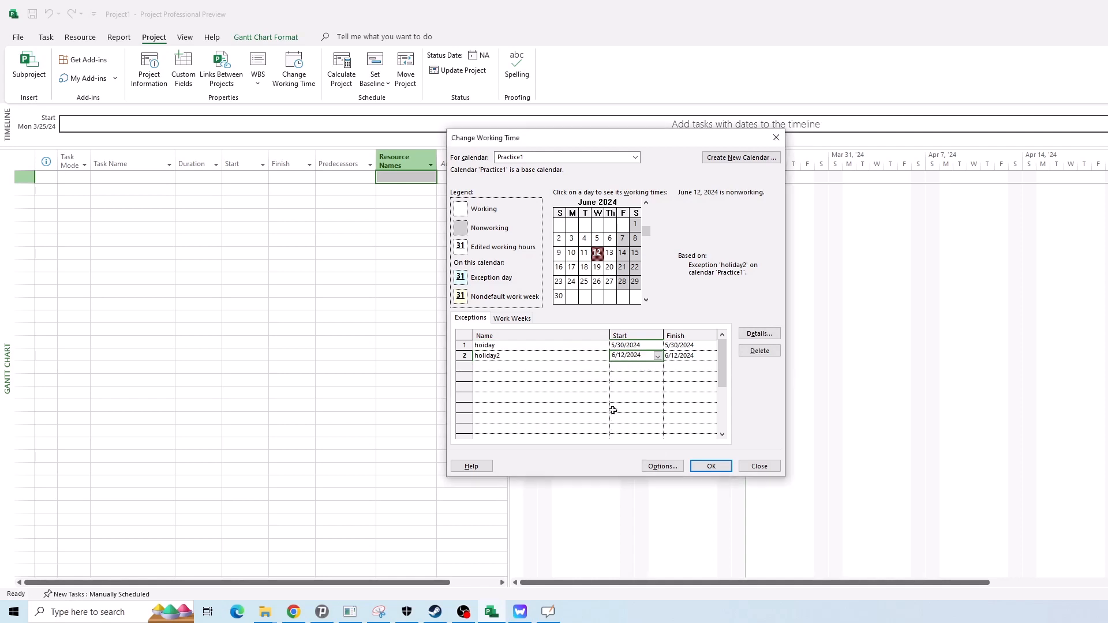
left_click(692, 386)
left_click(636, 376)
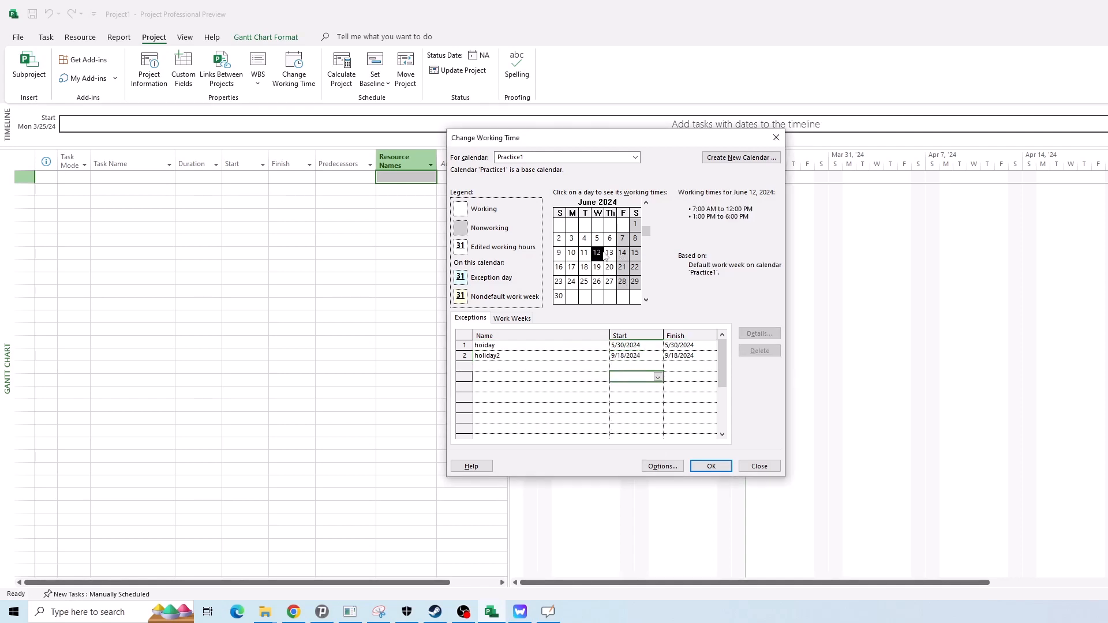
left_click(635, 357)
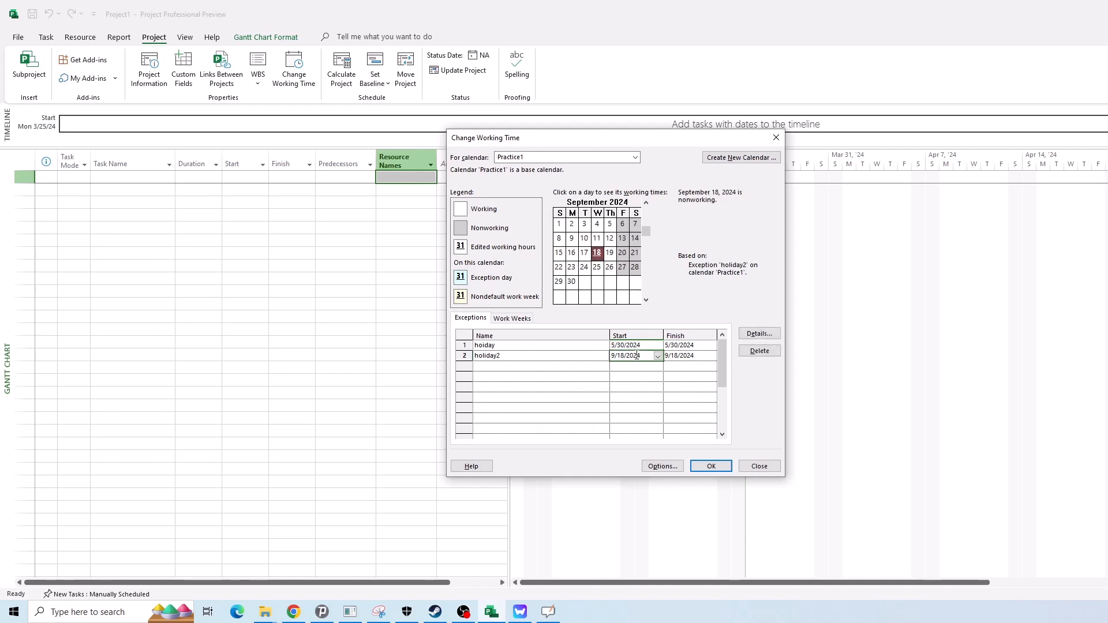
- Set the finish date of the holiday2 exception to September 19, 2024
left_click(696, 357)
left_click(711, 357)
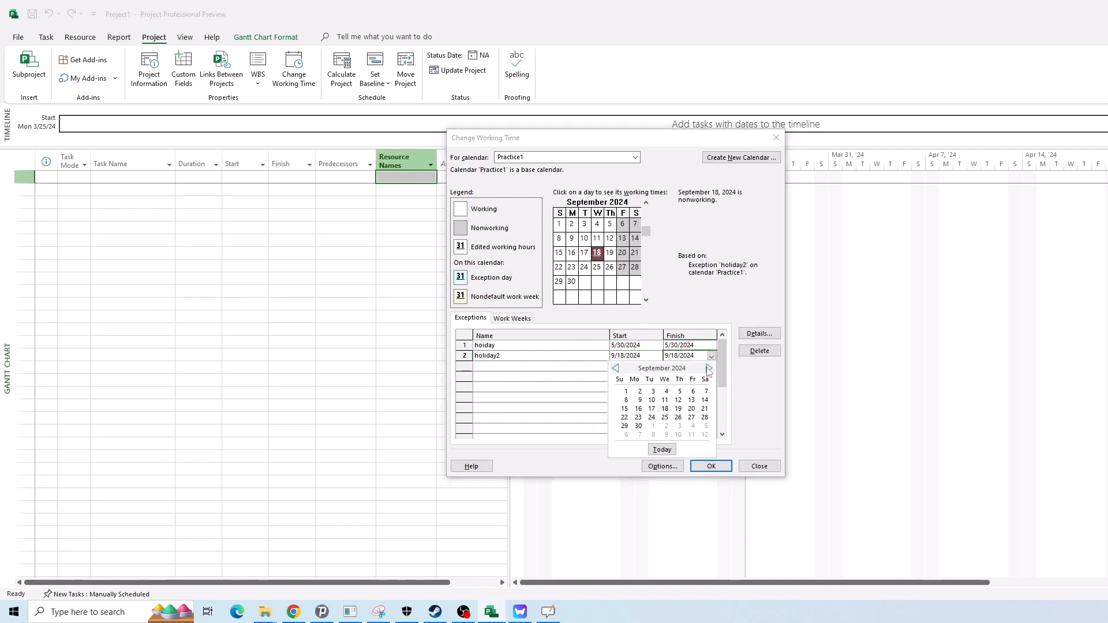
left_click(678, 409)
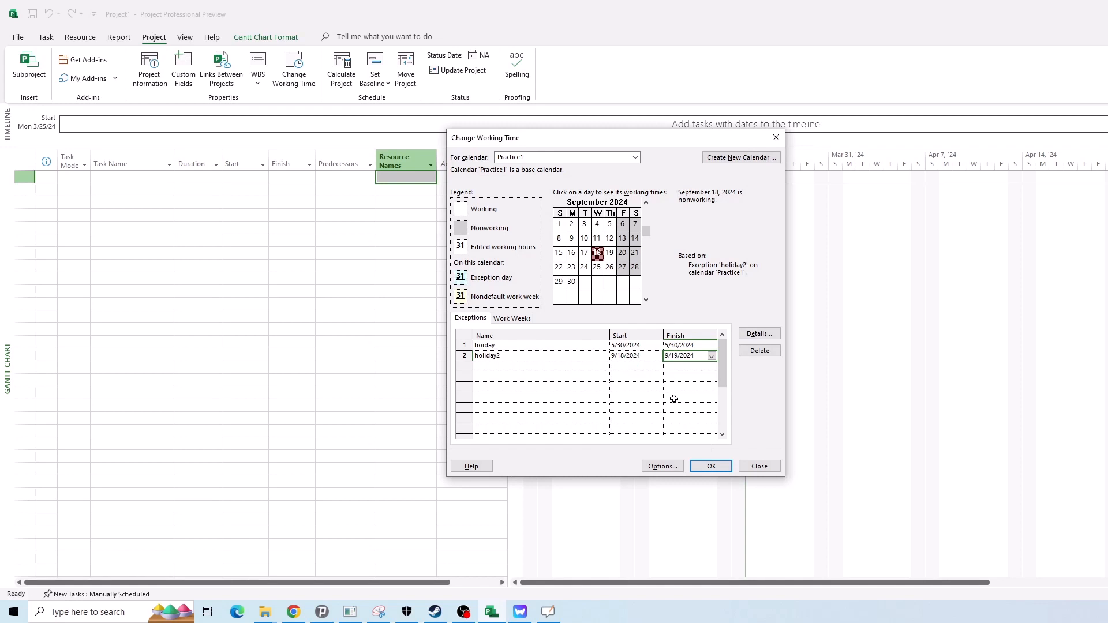
left_click(673, 397)
- Check the holiday2 exception's dates against September 18 and 19, 2024 in the calendar
left_click(643, 362)
left_click(639, 358)
left_click(681, 363)
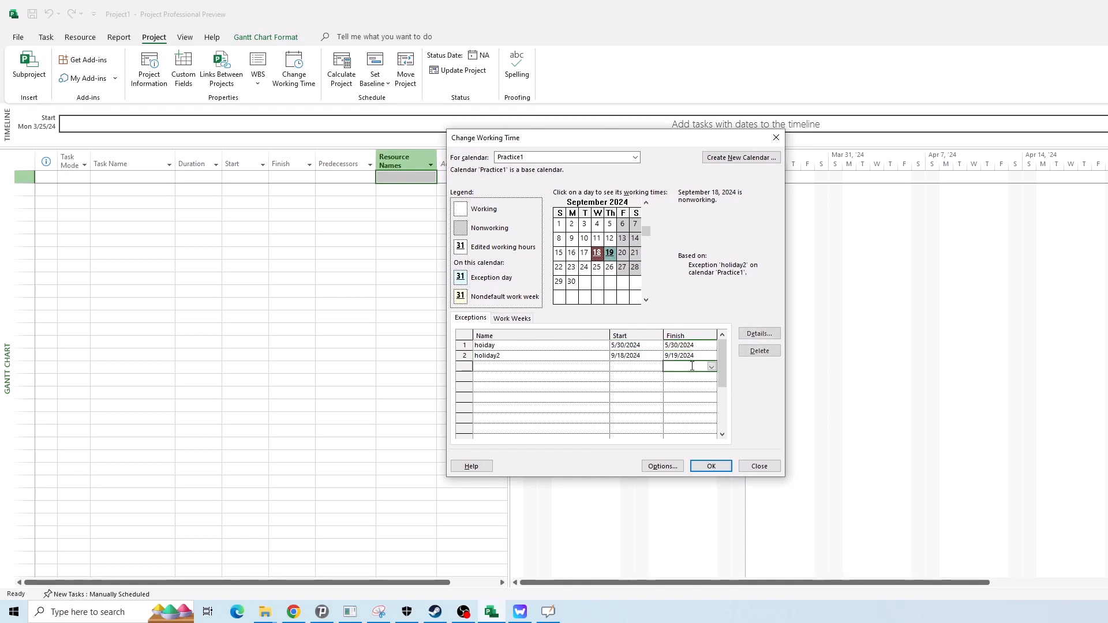
left_click(641, 358)
left_click(690, 365)
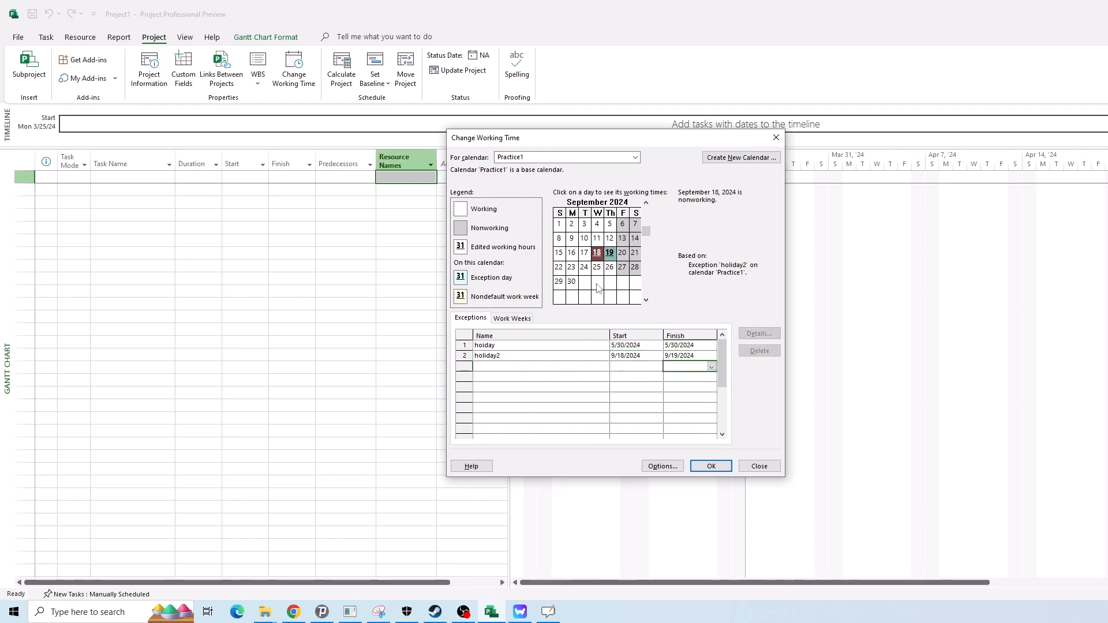
left_click(609, 252)
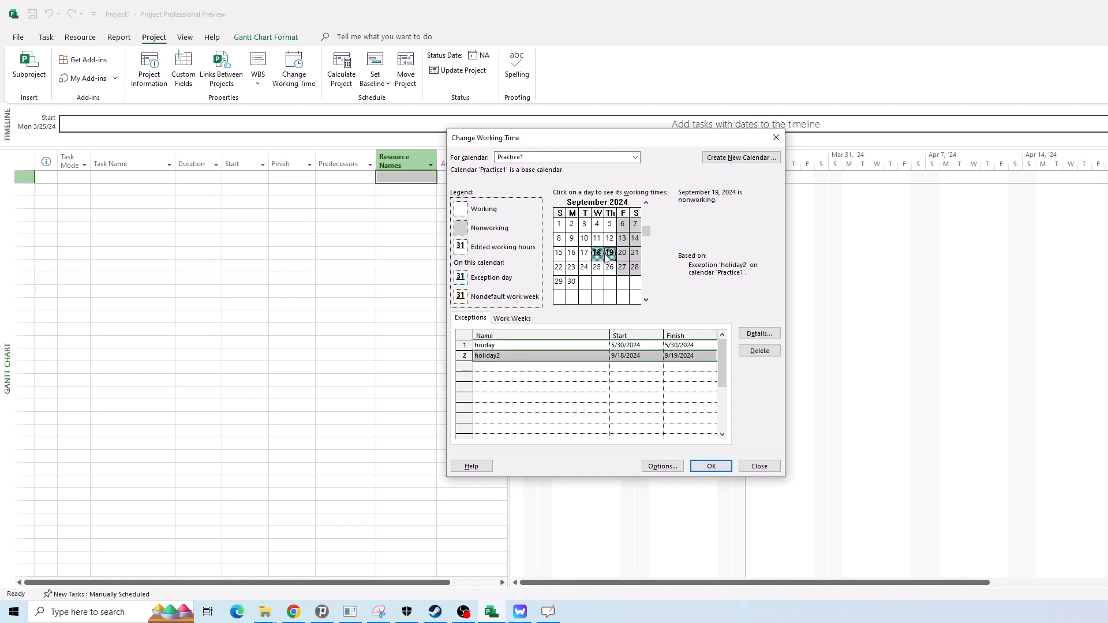
left_click(645, 377)
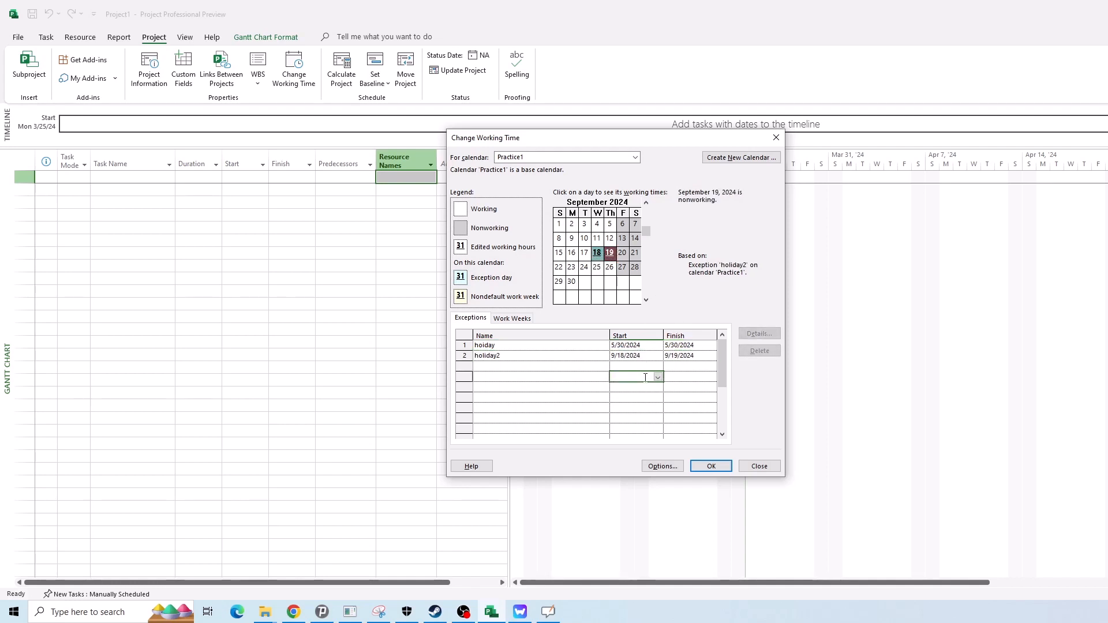
left_click(544, 356)
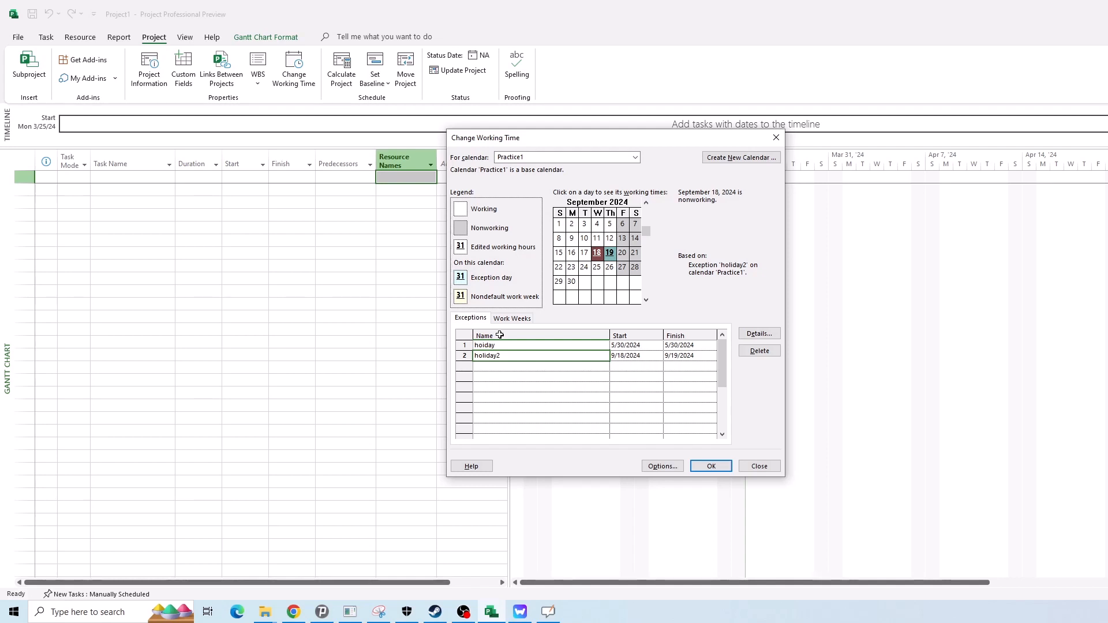
- Add a third exception named "shortday" on September 23, 2024
left_click(585, 268)
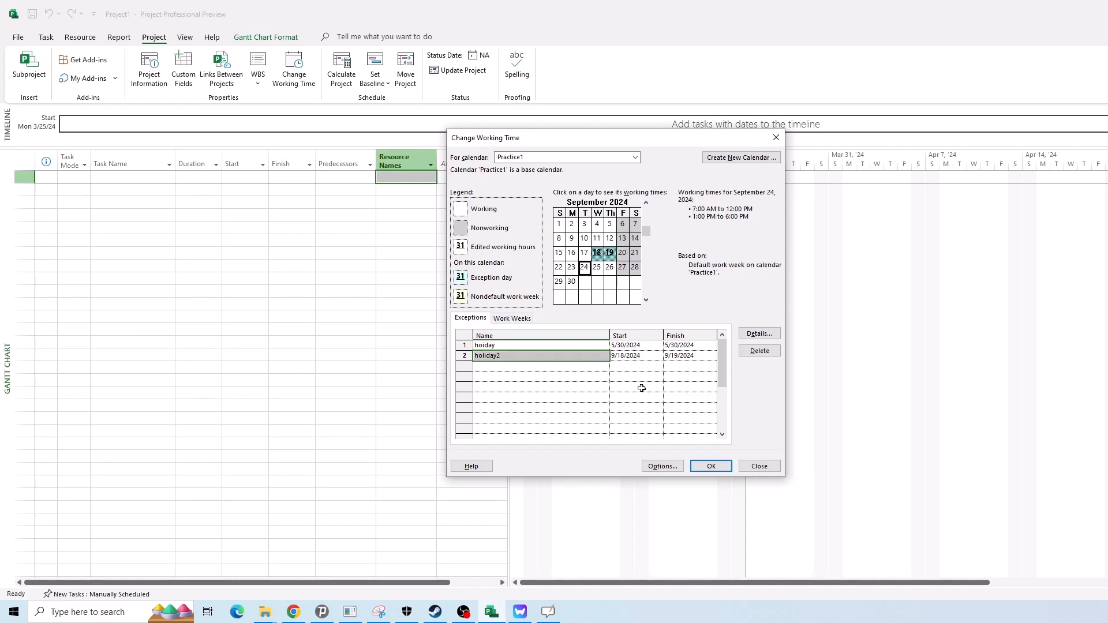
left_click(571, 269)
left_click(550, 367)
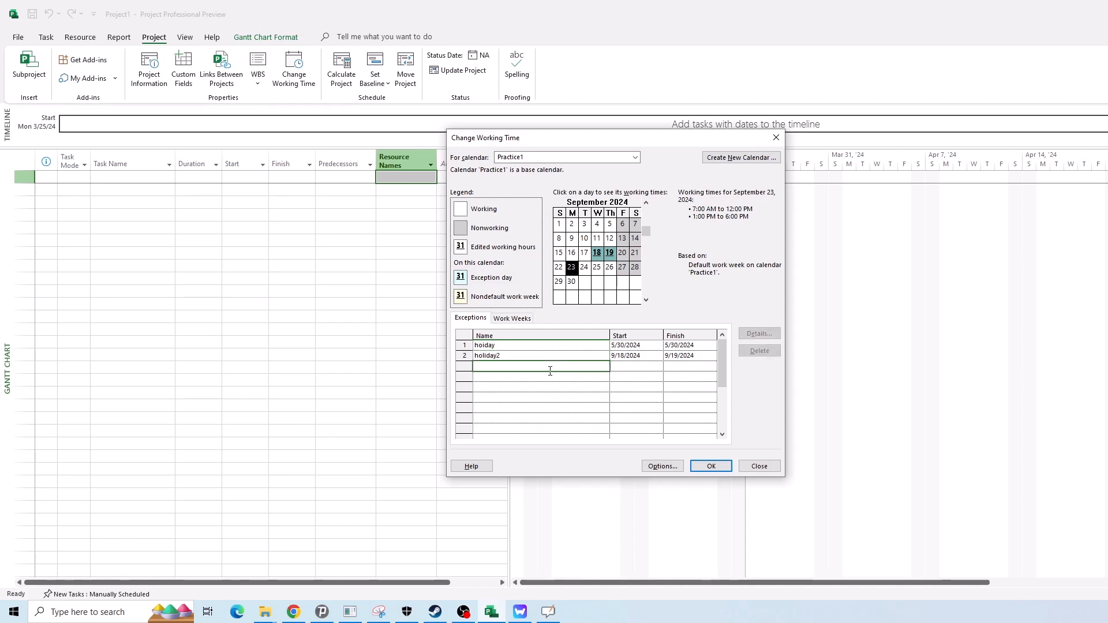
type("shortday")
key("Return")
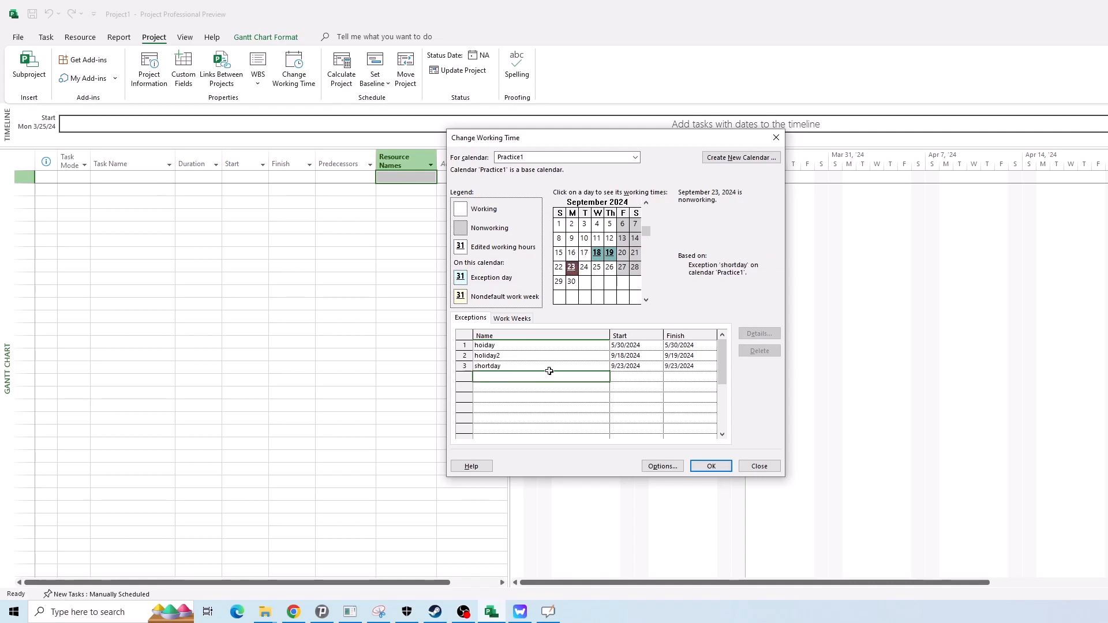
- Give the shortday exception working times, remove its 1:00 PM to 6:00 PM shift, and apply the details
left_click(618, 369)
left_click(574, 367)
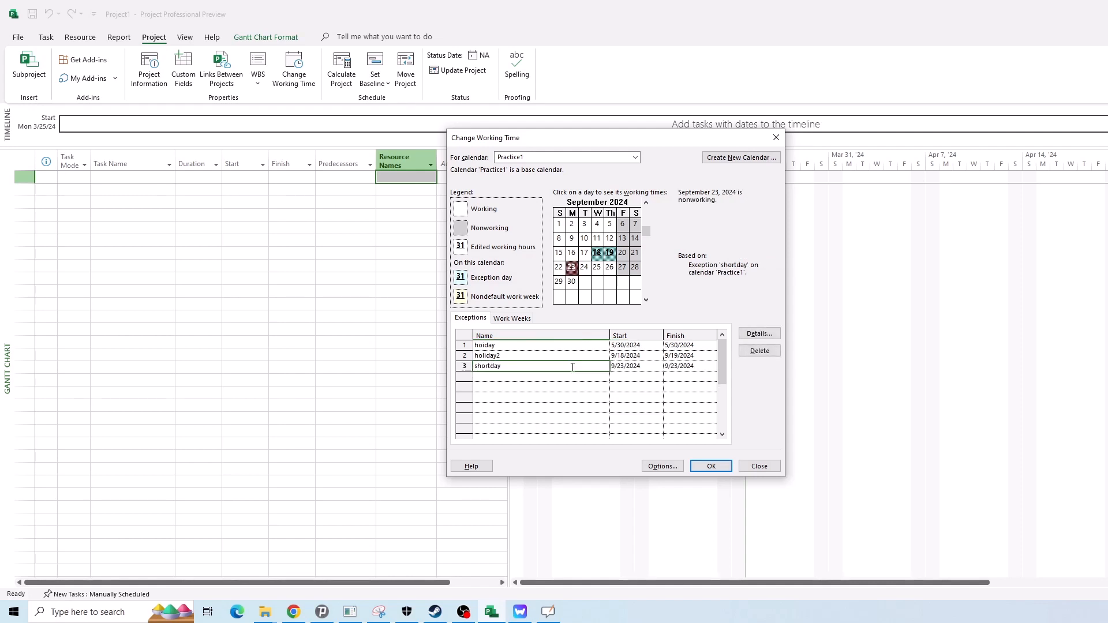
left_click(759, 333)
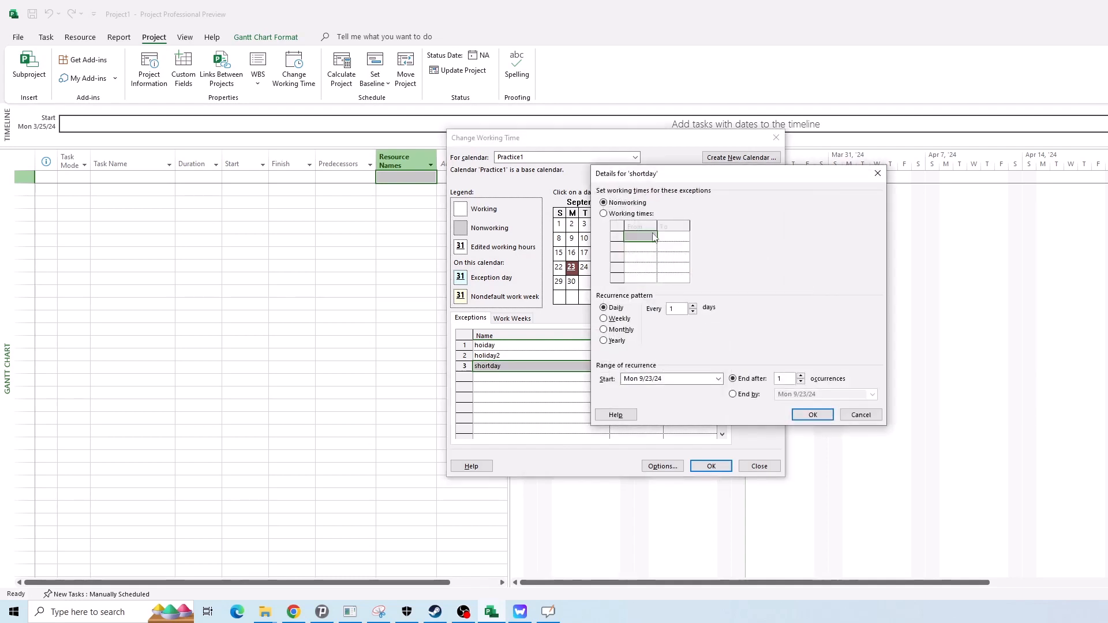
left_click(618, 218)
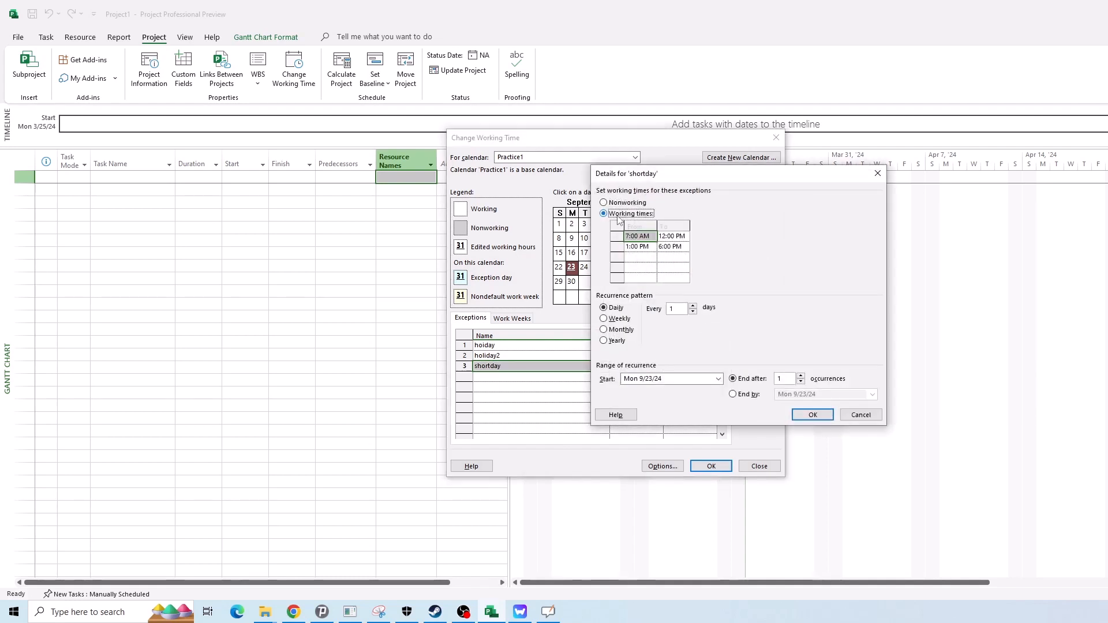
left_click(642, 247)
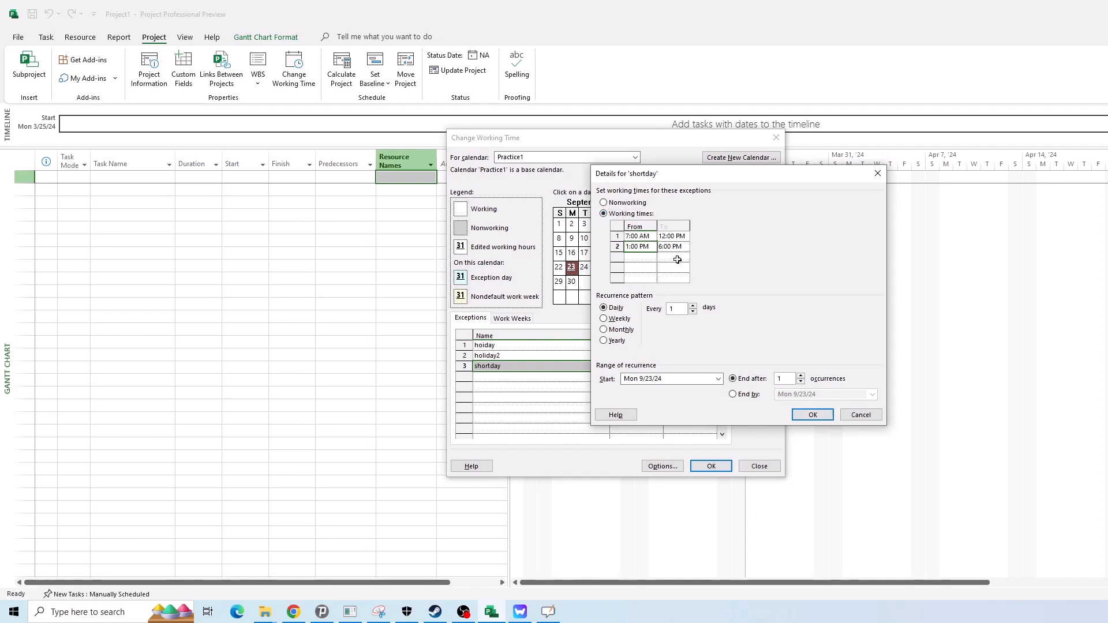
key("Delete")
left_click(674, 257)
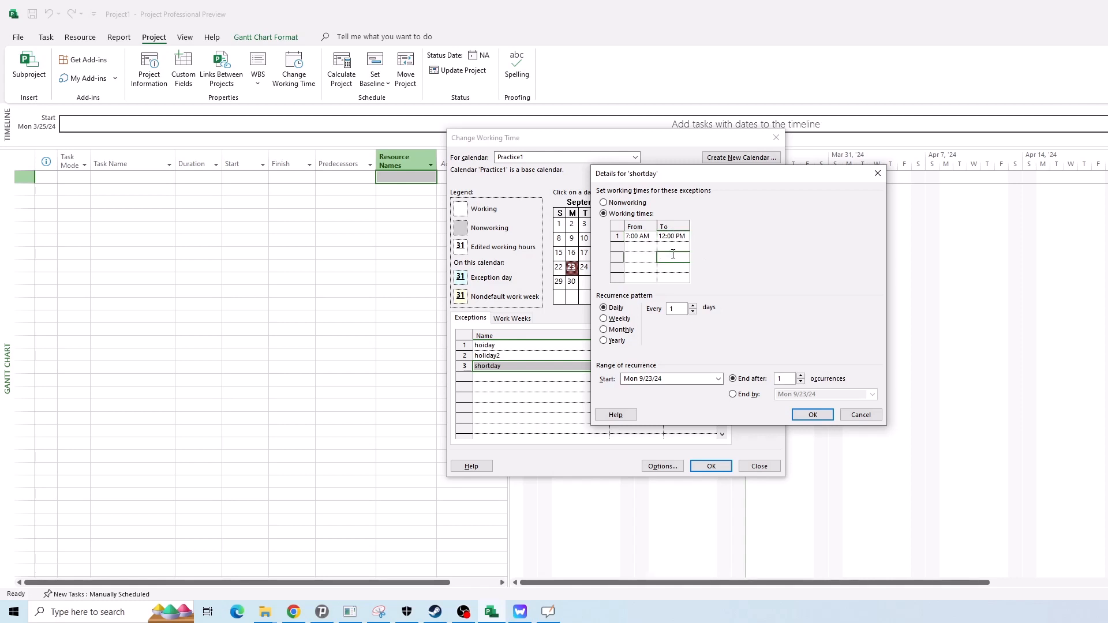
left_click(812, 415)
left_click(653, 398)
left_click(573, 366)
left_click(621, 397)
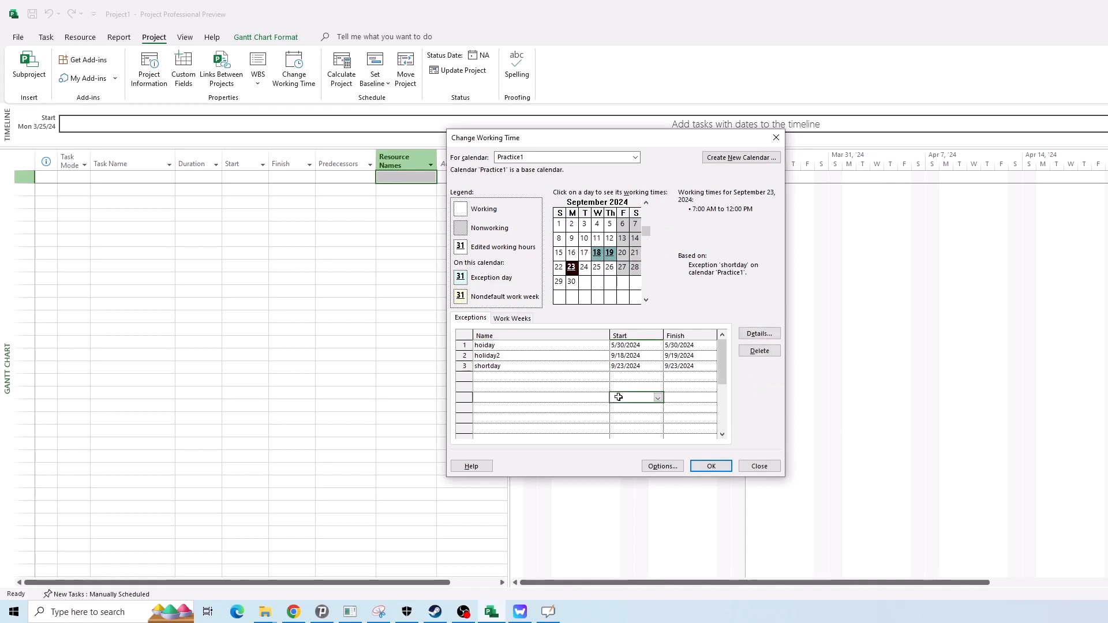
- Review the holiday2 and shortday exceptions and the list of work weeks in the Practice1 calendar
left_click(578, 355)
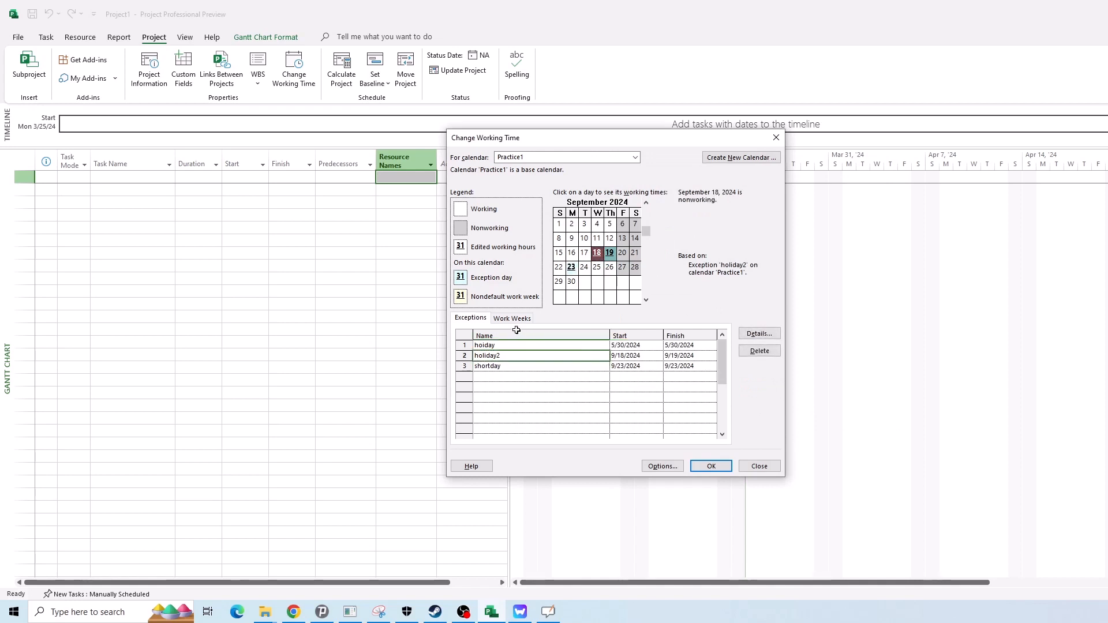
left_click(523, 366)
left_click(514, 319)
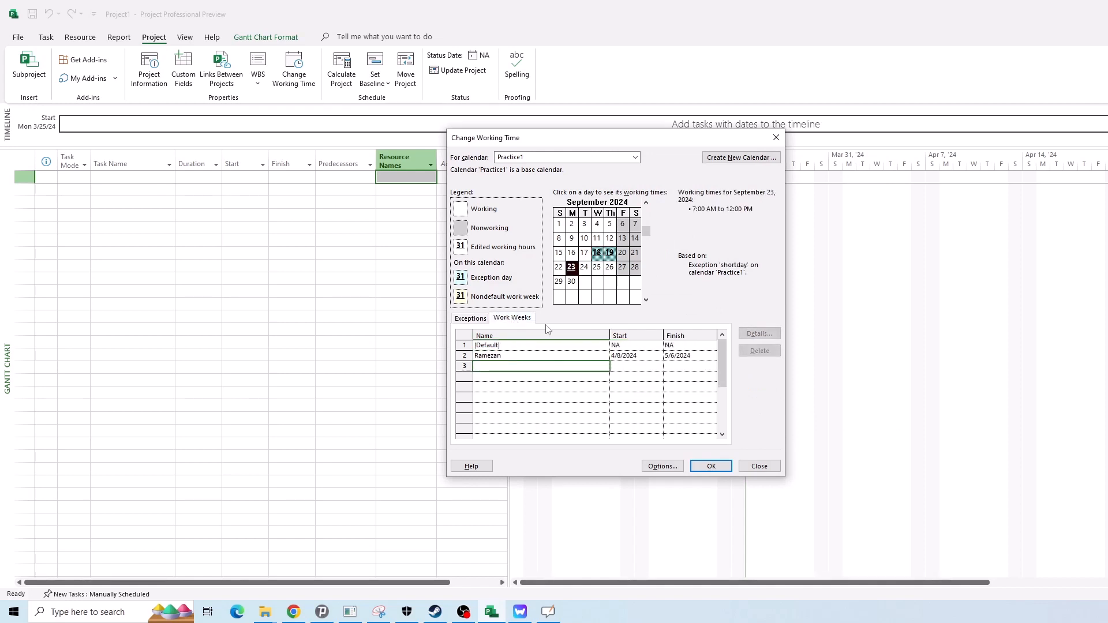
left_click(480, 318)
left_click(560, 375)
left_click(563, 399)
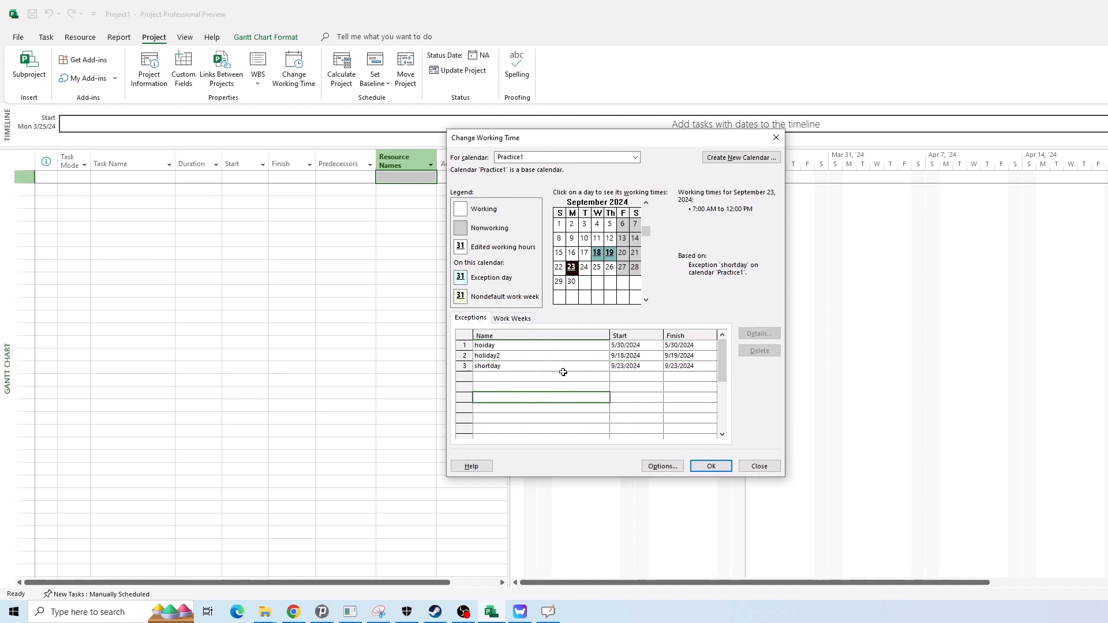
left_click(563, 370)
left_click(586, 417)
left_click(577, 358)
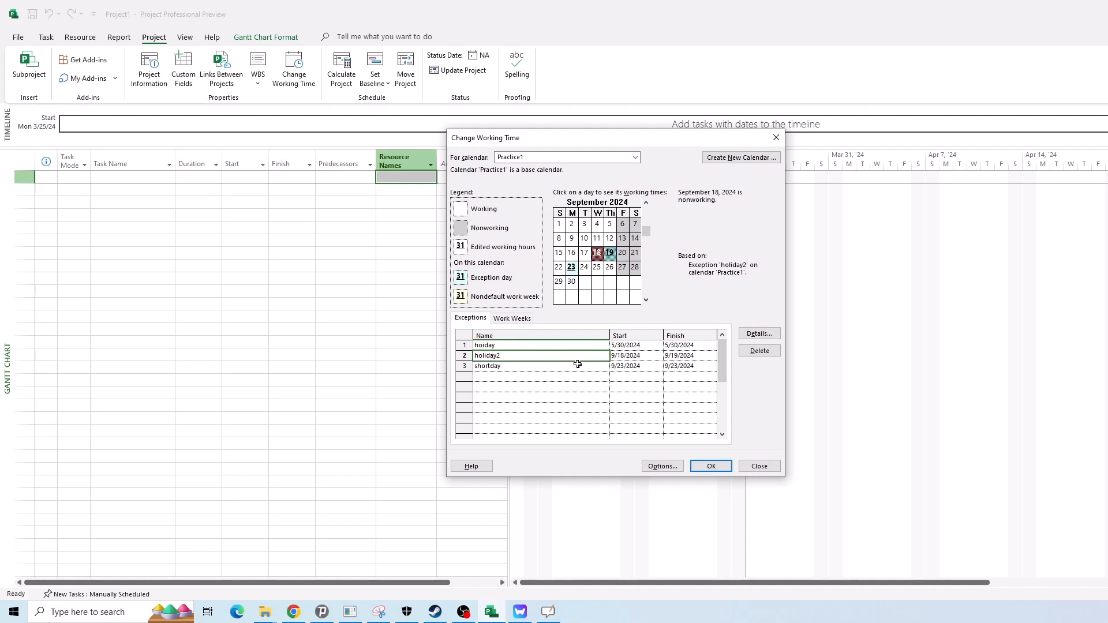
left_click(571, 397)
left_click(539, 366)
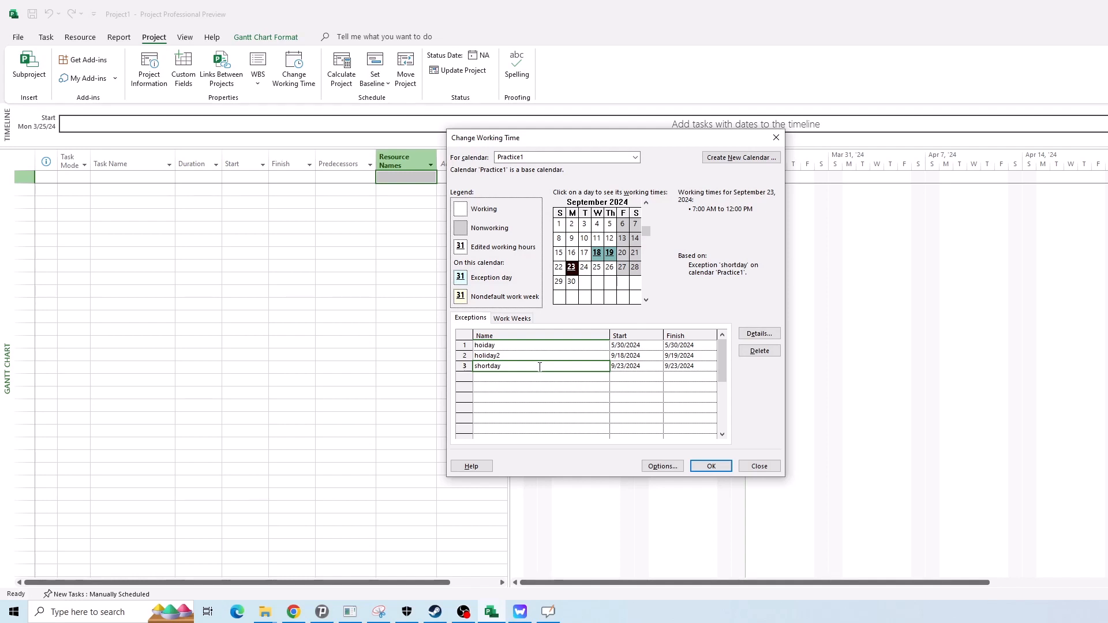
- Compare the working times of September 23 and 25, 2024 with October, and view the shortday exception's details
left_click(571, 268)
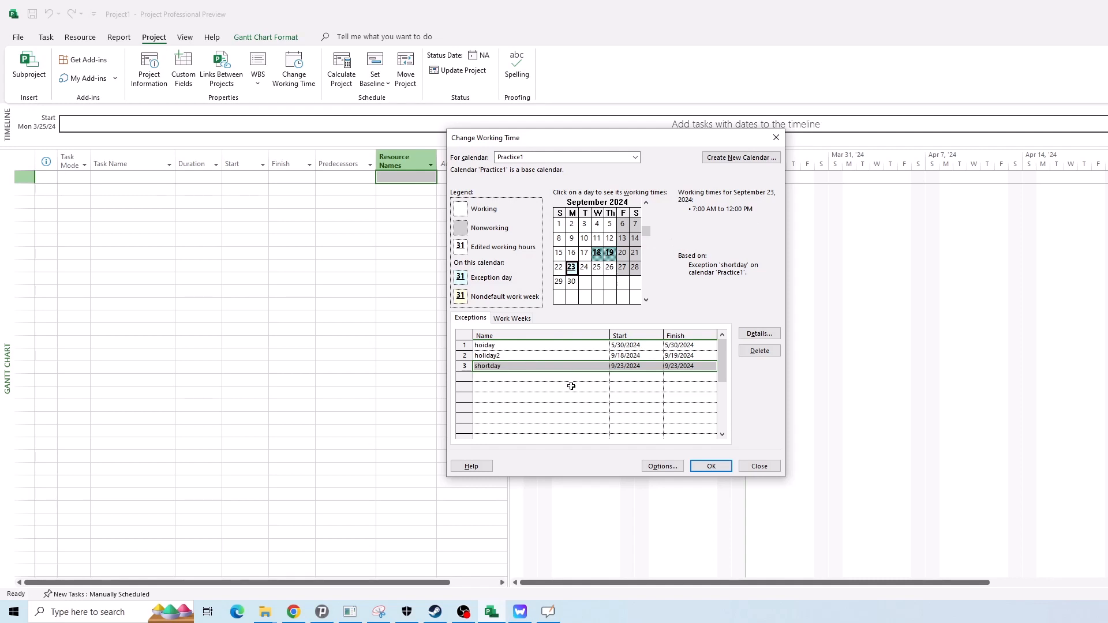
left_click(598, 268)
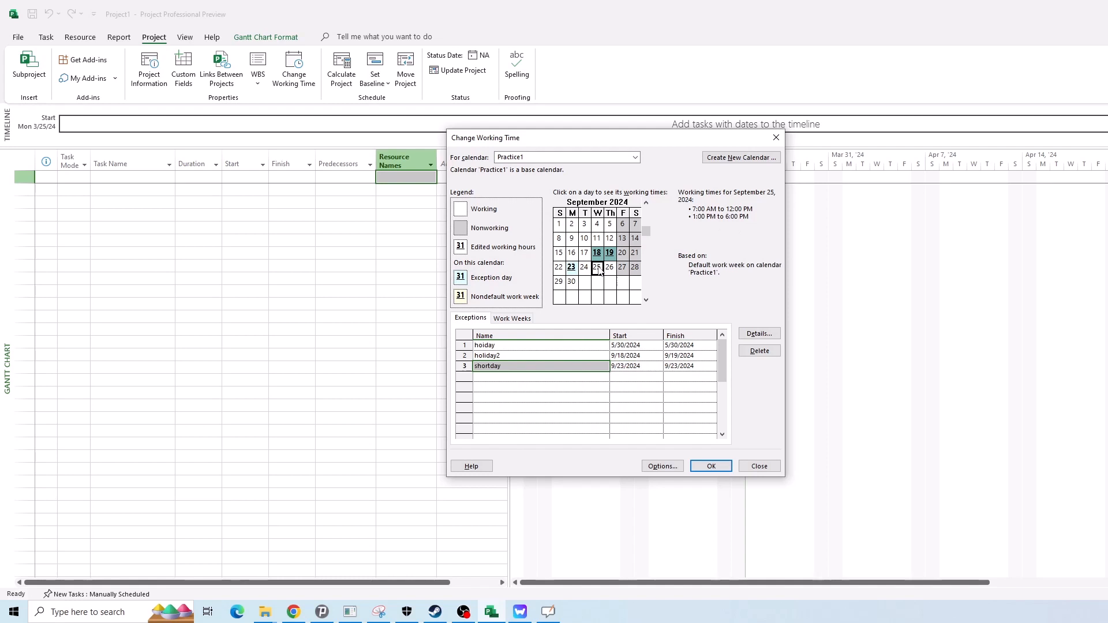
left_click(646, 301)
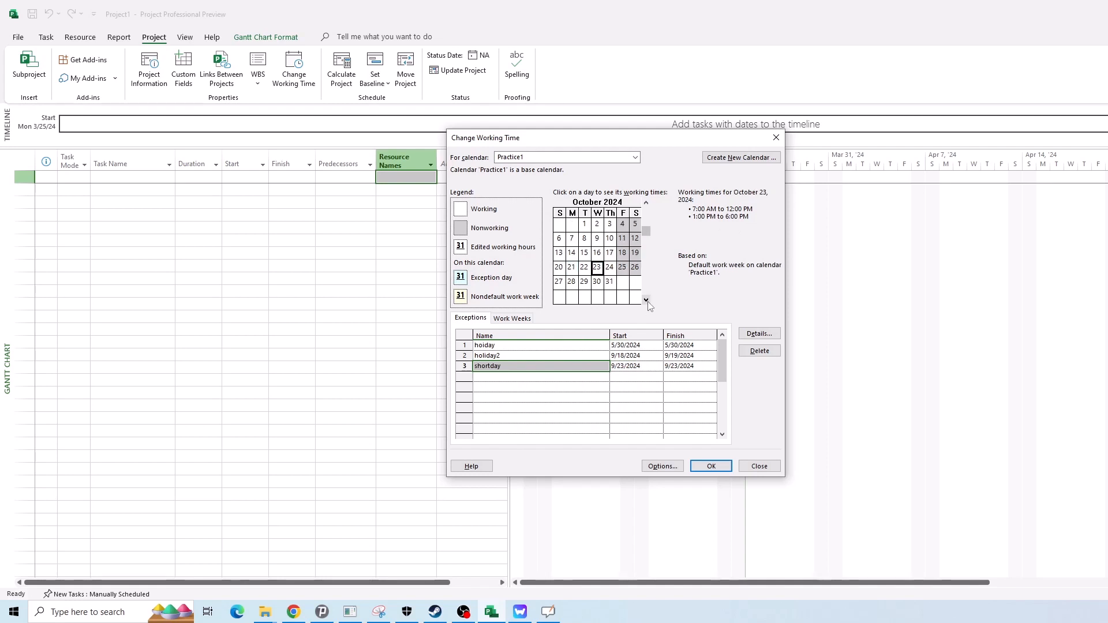
left_click(559, 239)
left_click(760, 333)
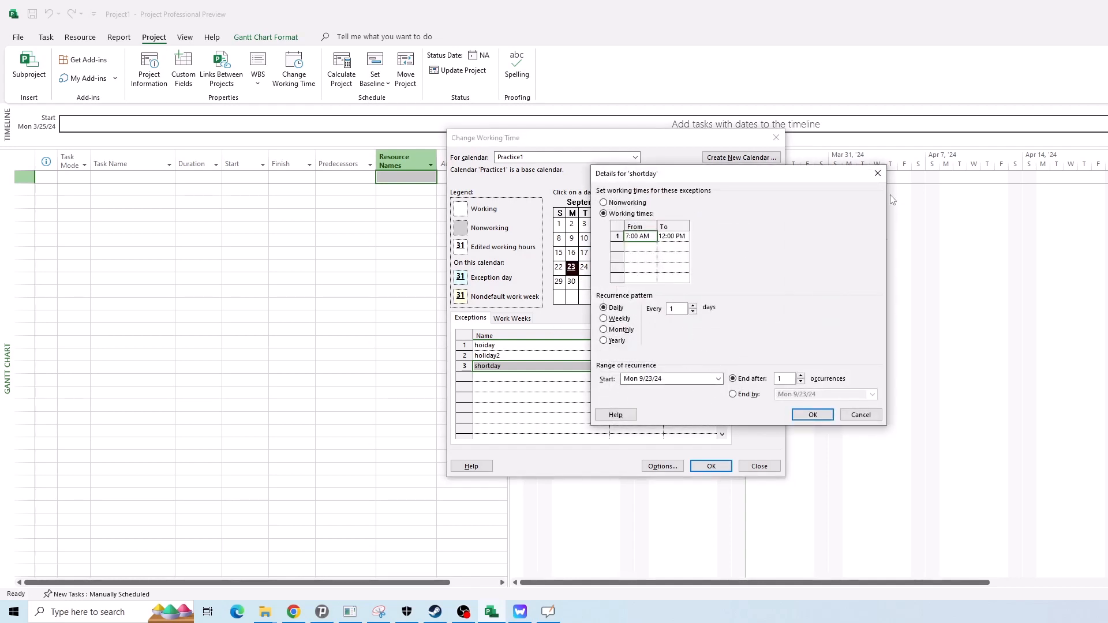
left_click(878, 173)
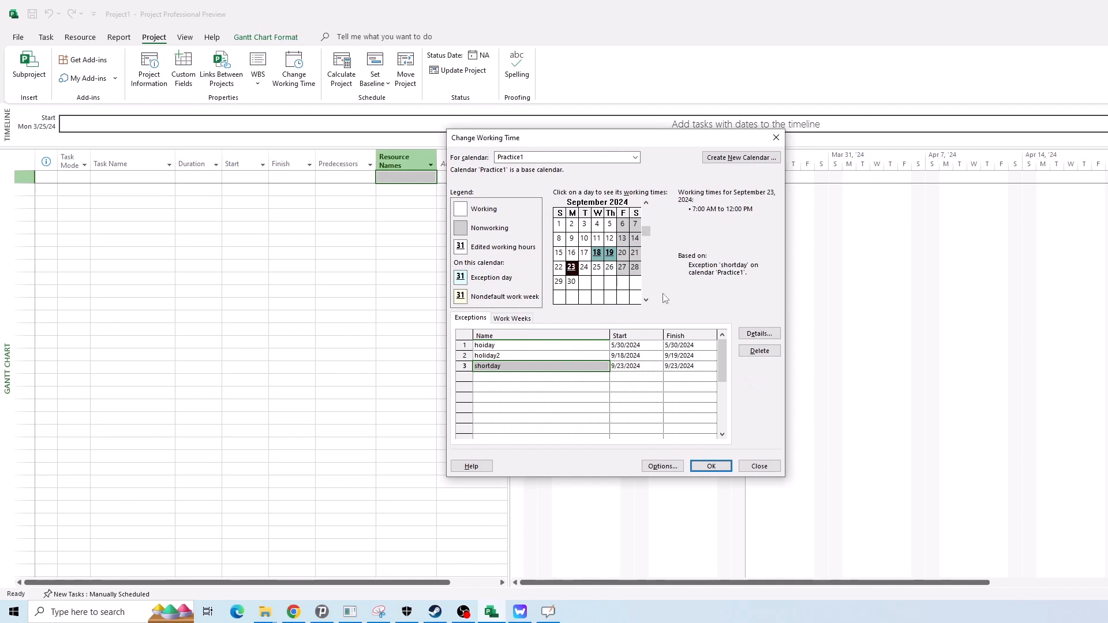
- Add a fourth exception named "Pattern" on October 1, 2024
left_click(645, 300)
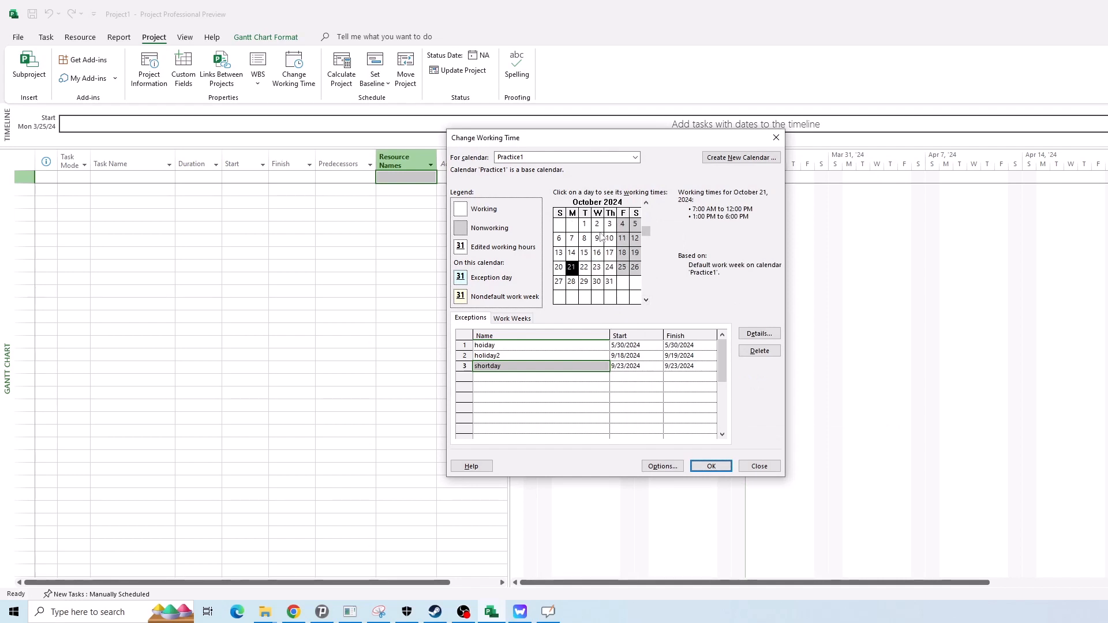
left_click(585, 225)
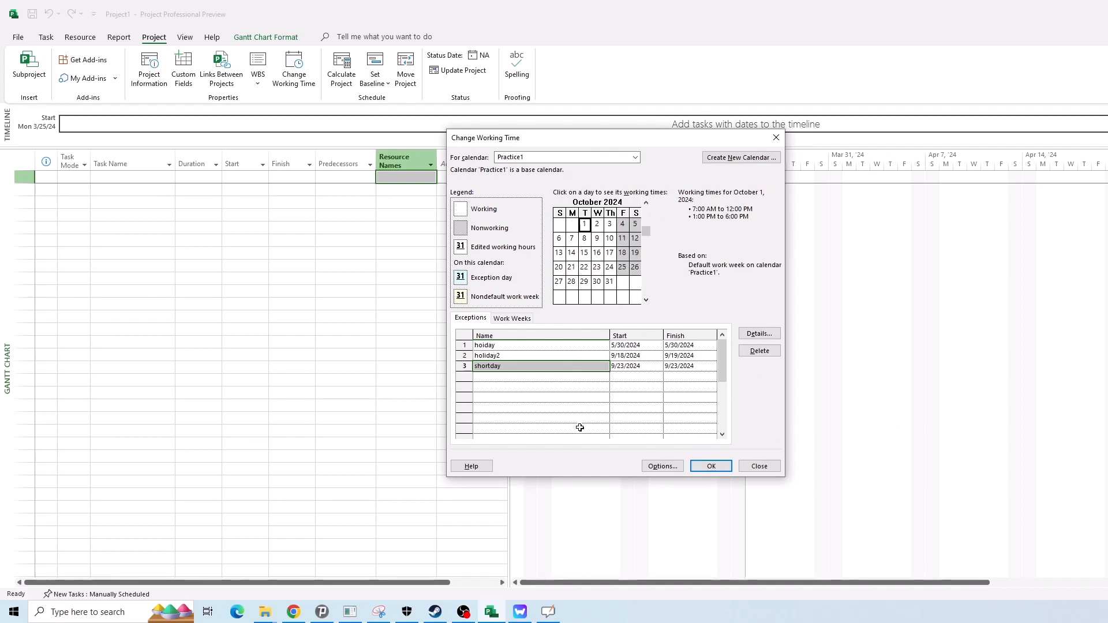
left_click(547, 377)
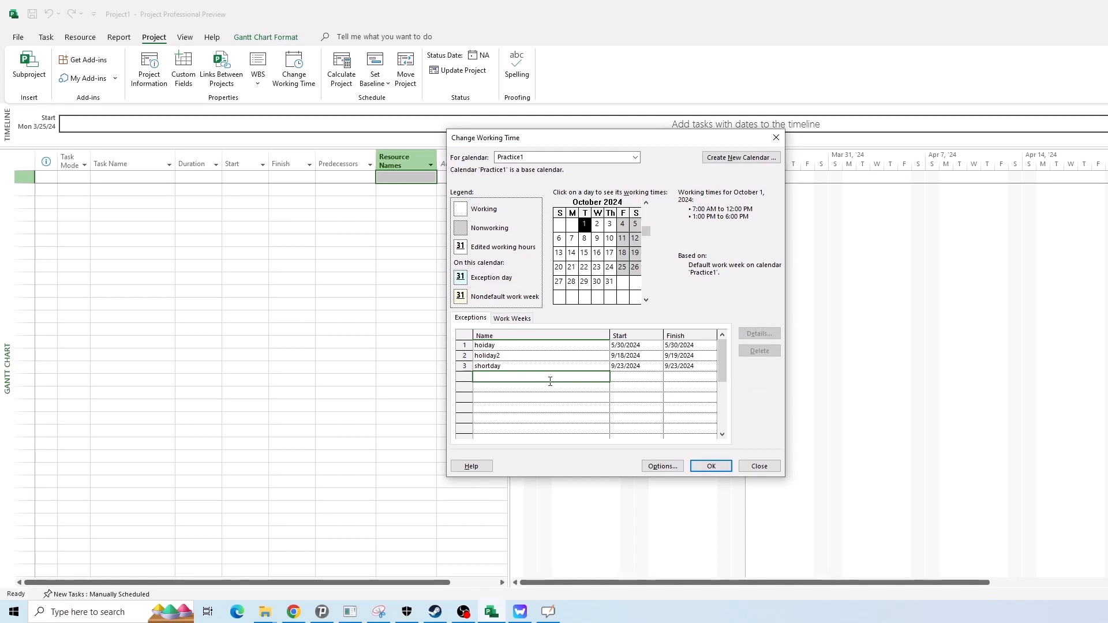
type("Pattern")
key("Return")
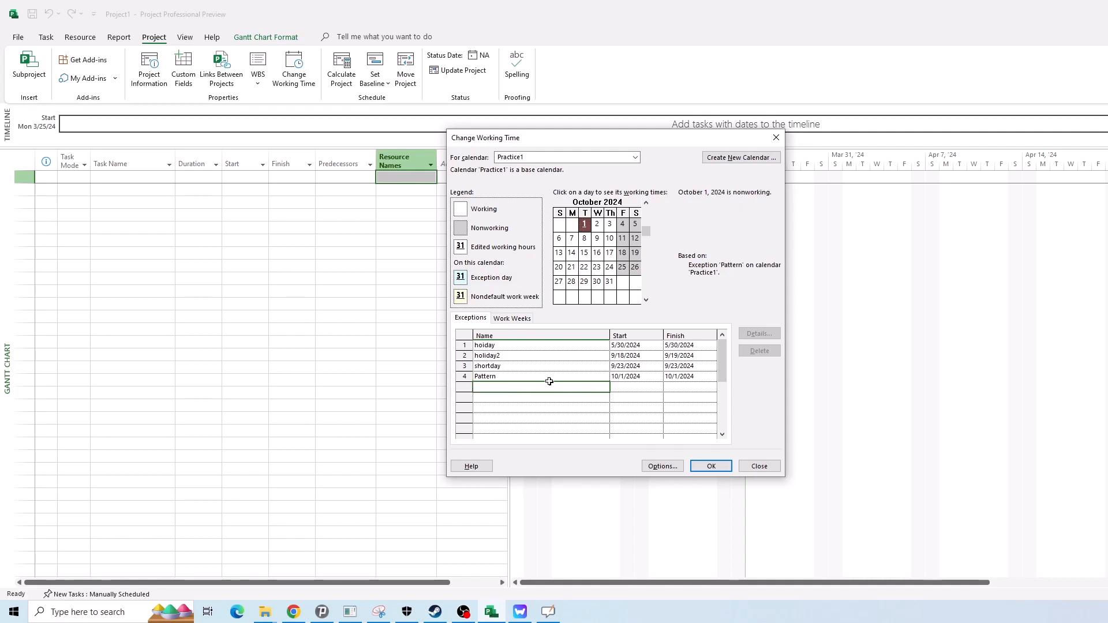
left_click(640, 377)
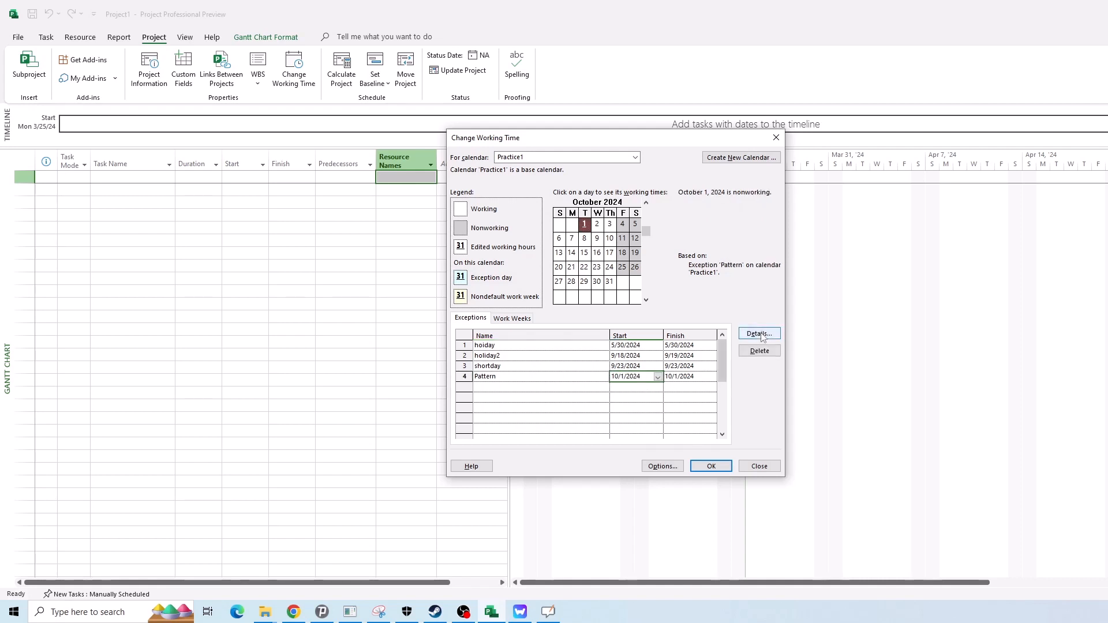
left_click(760, 335)
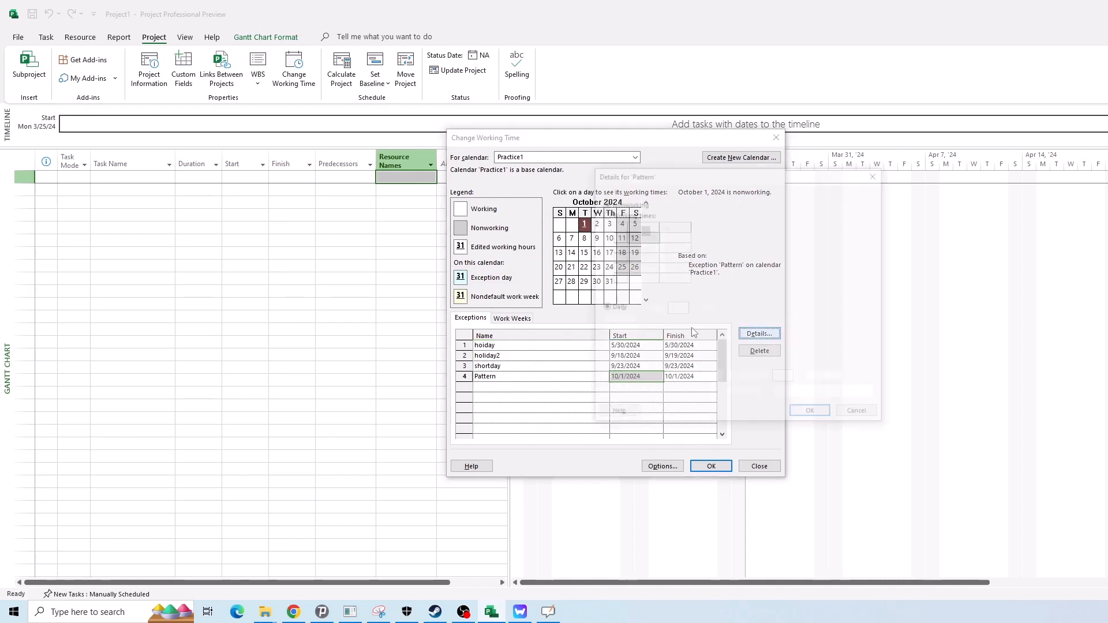
left_click(877, 173)
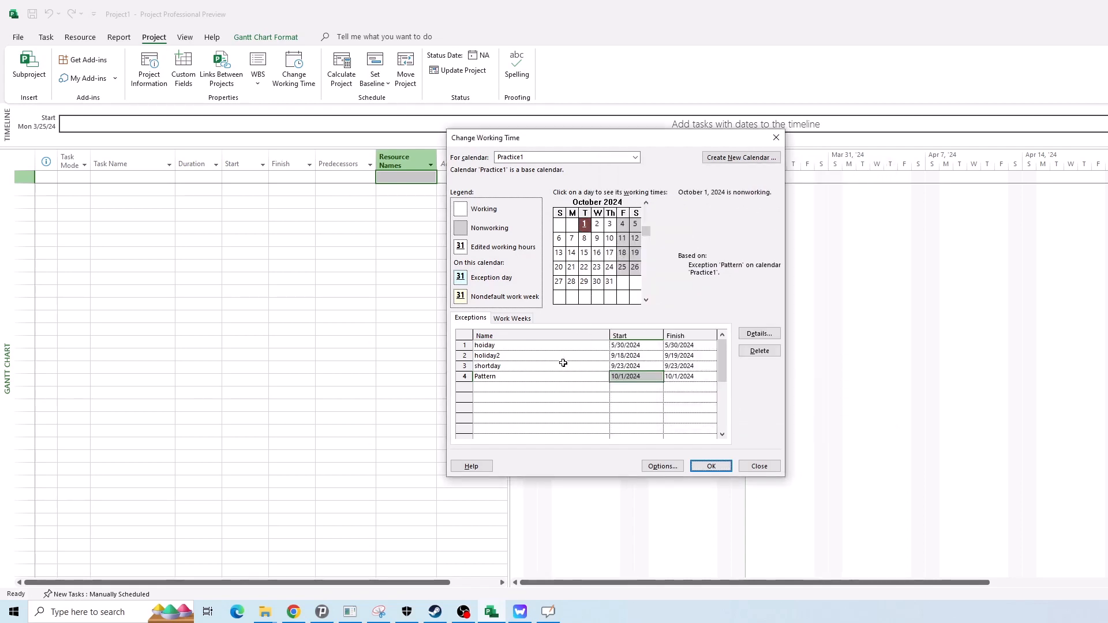
- Set the Pattern exception to recur daily every 3 days and end after 5 occurrences
left_click(549, 377)
left_click(756, 334)
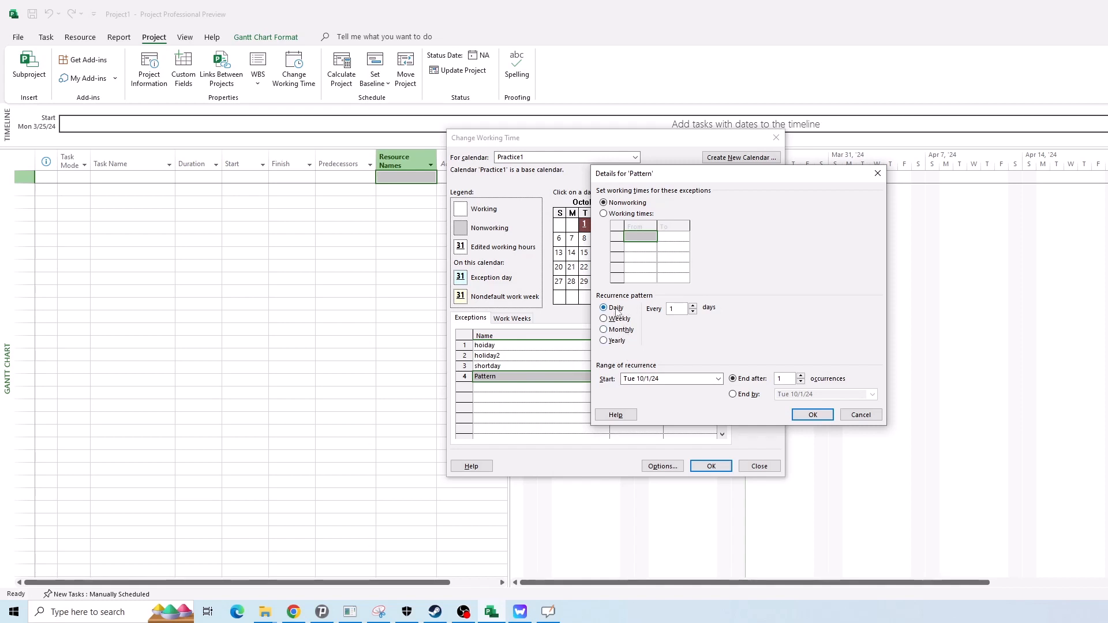
left_click(693, 307)
left_click(680, 306)
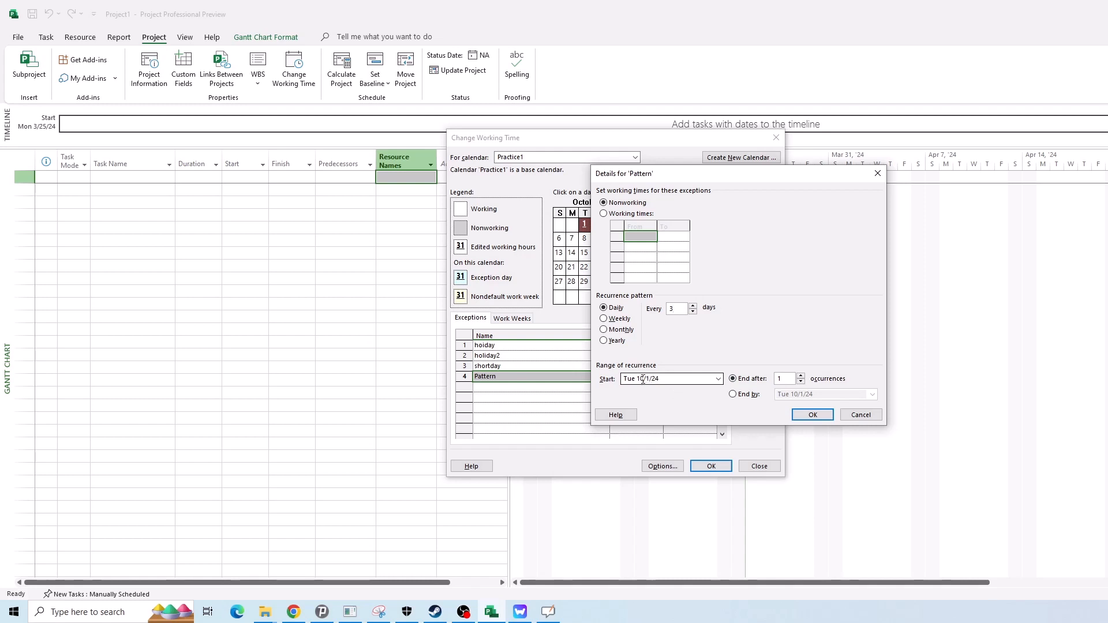
left_click(801, 375)
left_click(801, 375)
left_click(801, 376)
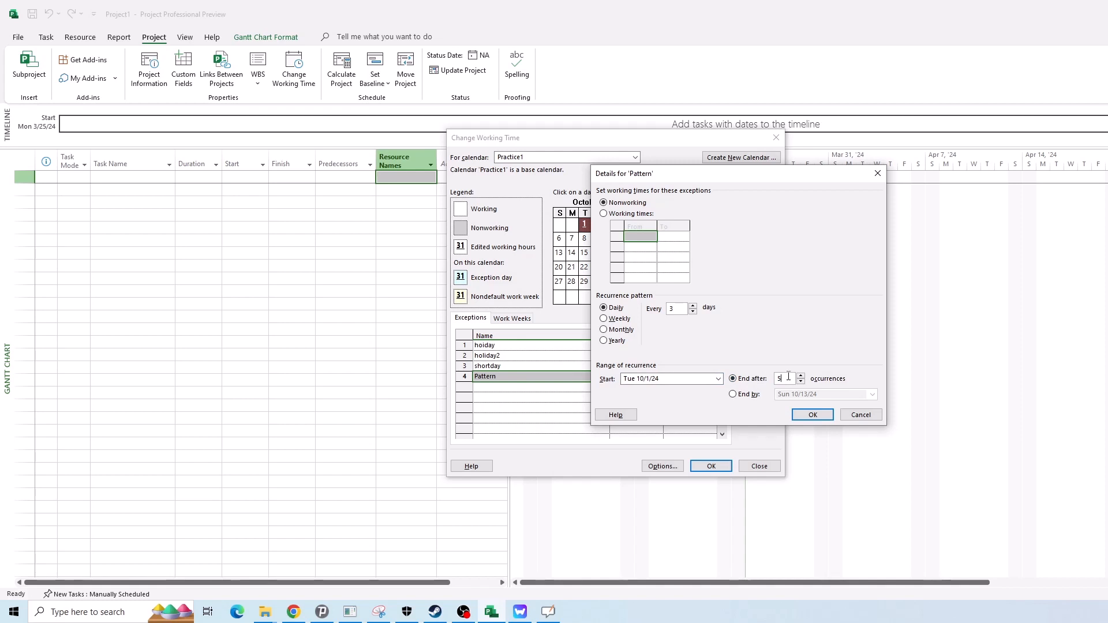
- Inspect the end-by date option, return the range to ending after 5 occurrences, and apply the Pattern details
left_click(750, 395)
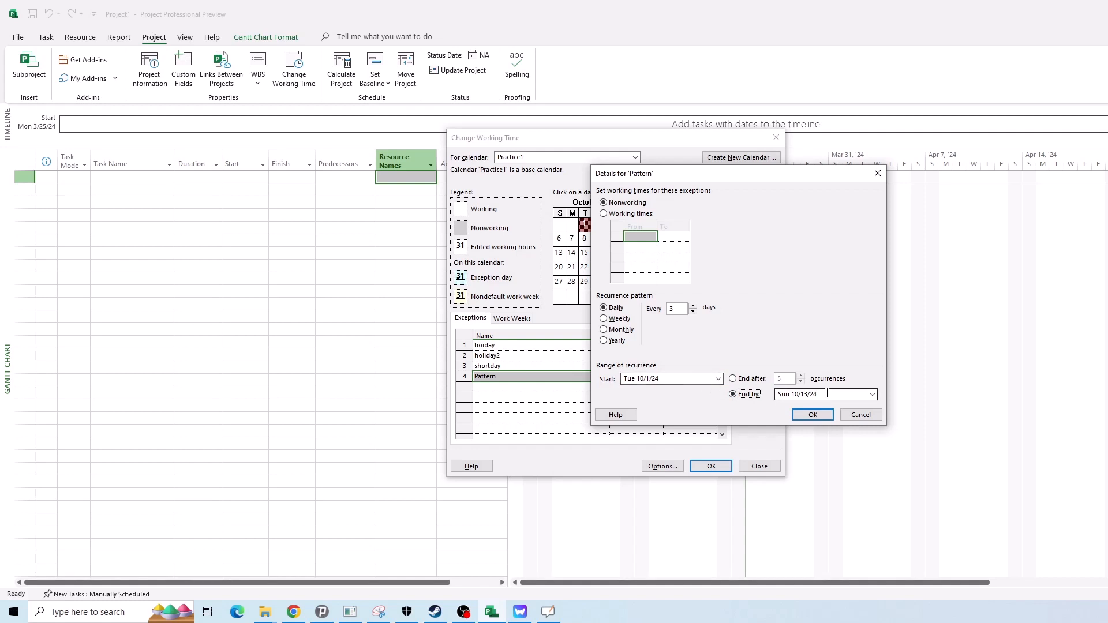
left_click(872, 394)
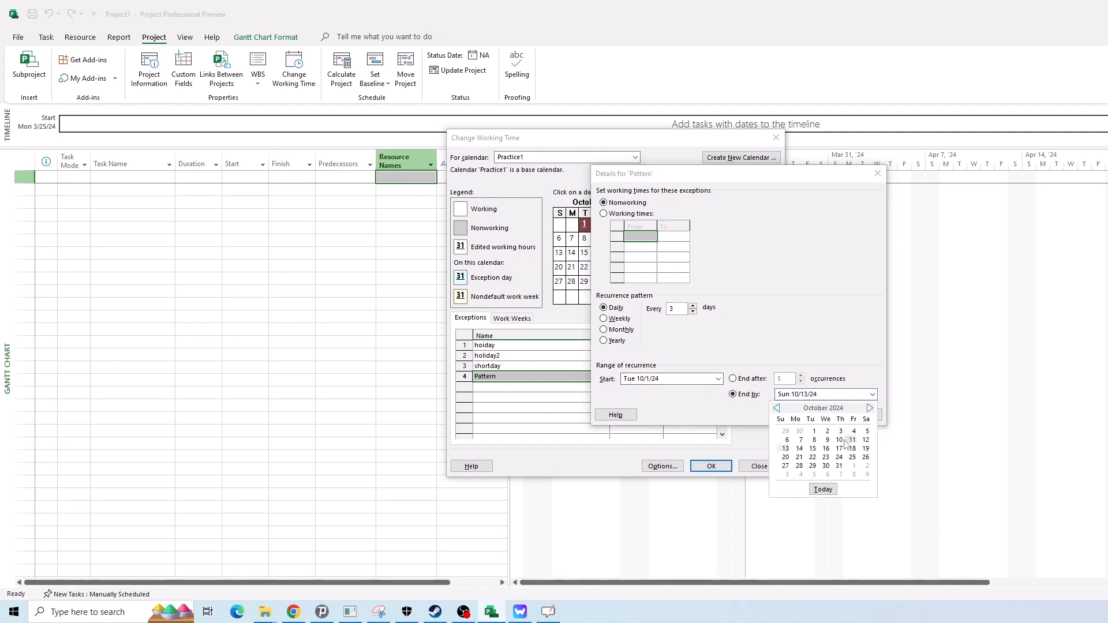
left_click(871, 370)
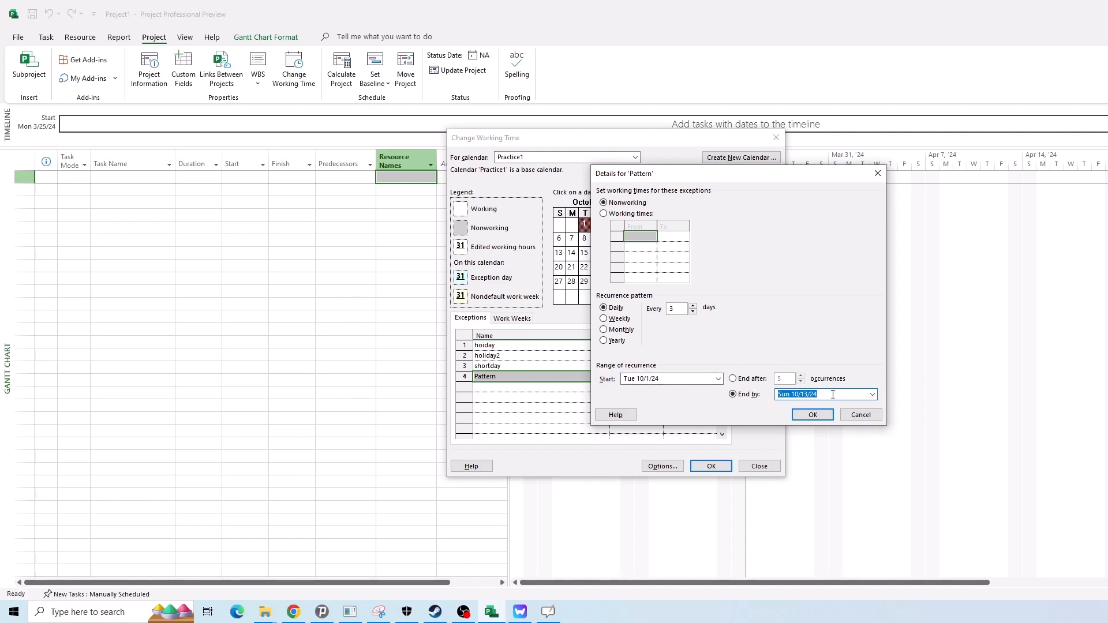
left_click(747, 379)
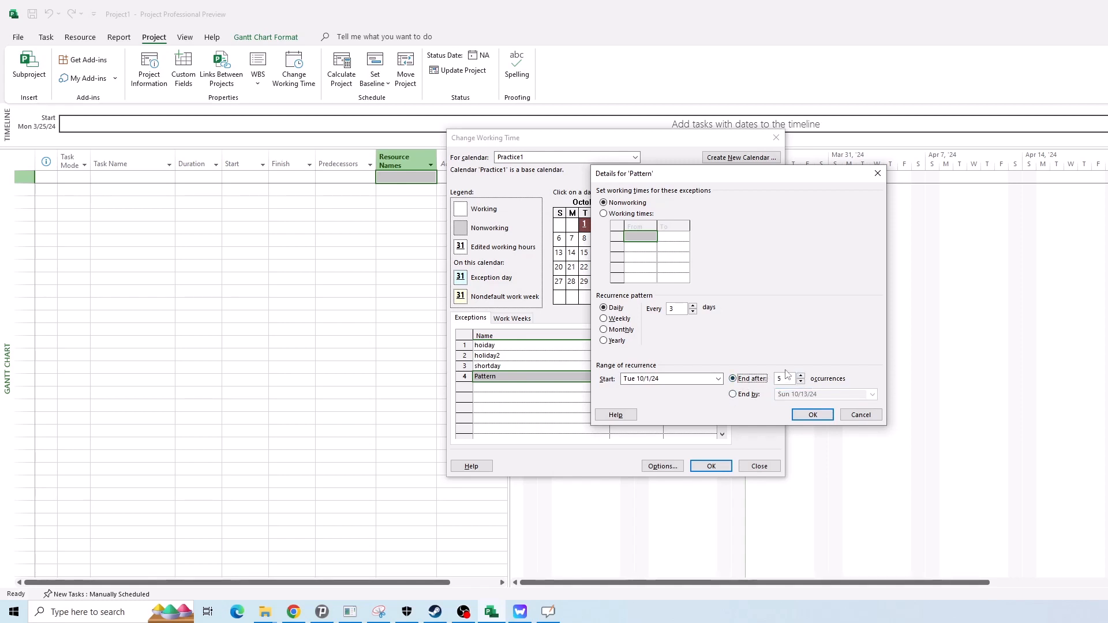
left_click(813, 415)
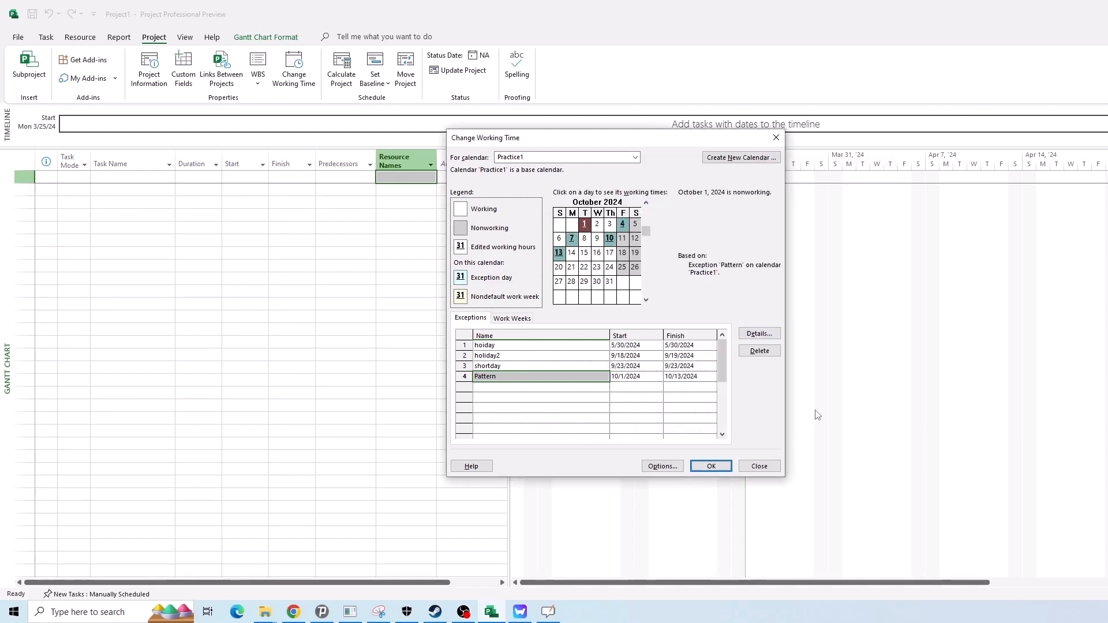
- Check the October 2024 days in the calendar against the Pattern exception's daily recurrence details
left_click(598, 268)
left_click(584, 225)
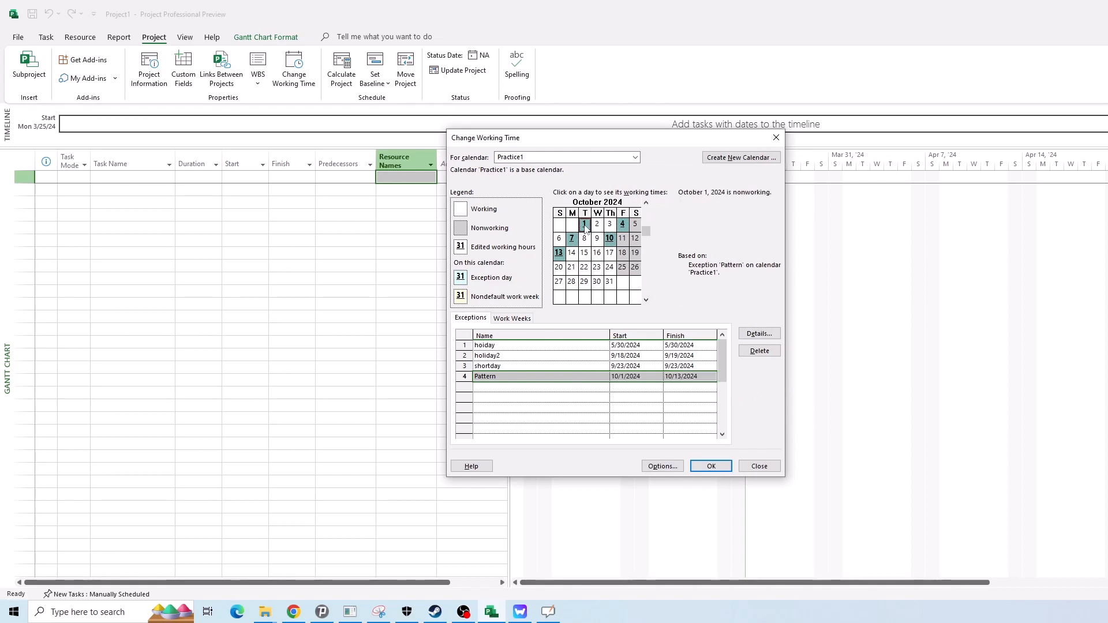
left_click(609, 225)
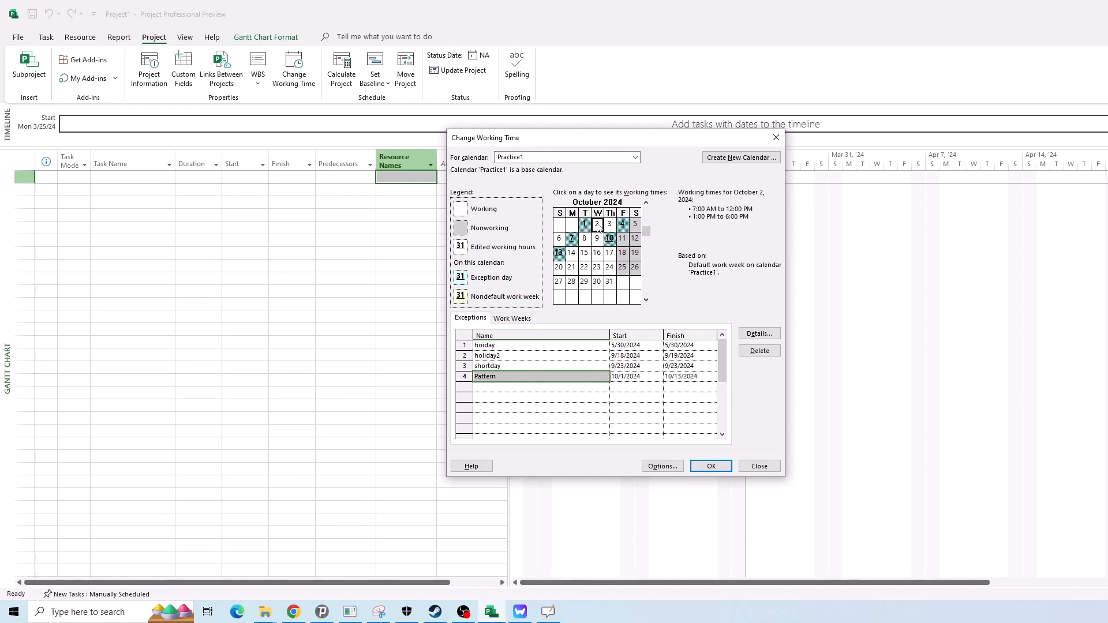
left_click(622, 225)
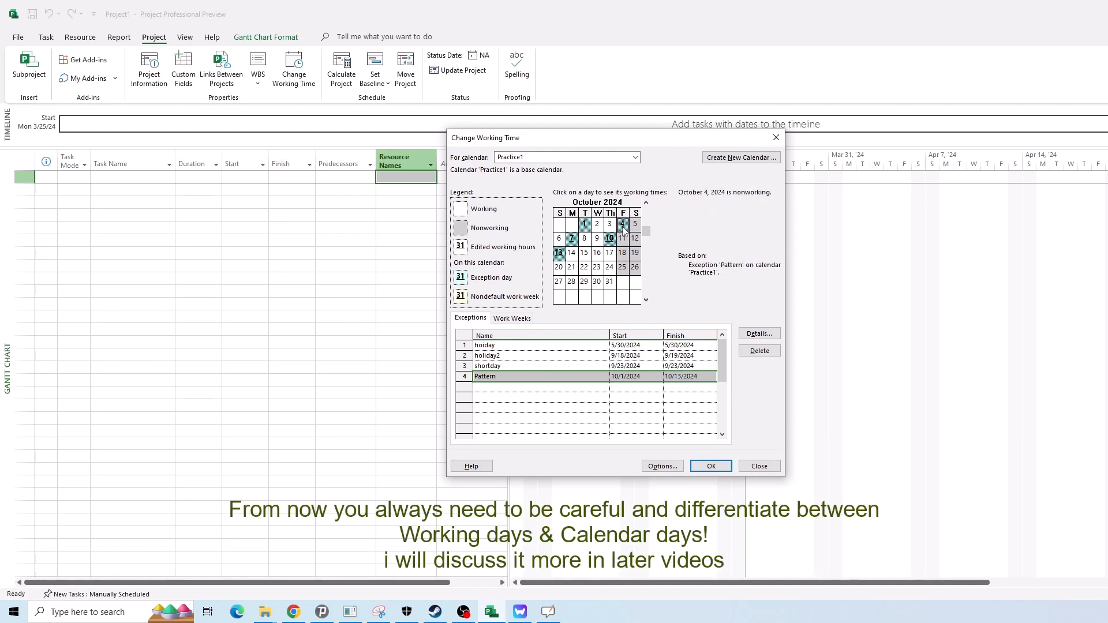
left_click(635, 225)
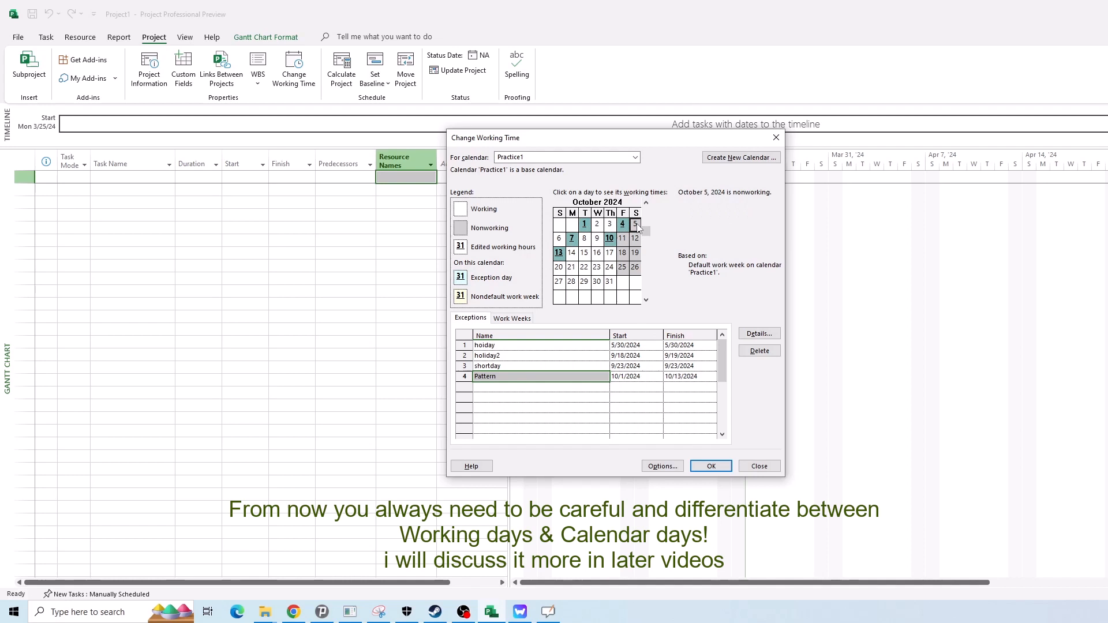
left_click(560, 239)
left_click(572, 239)
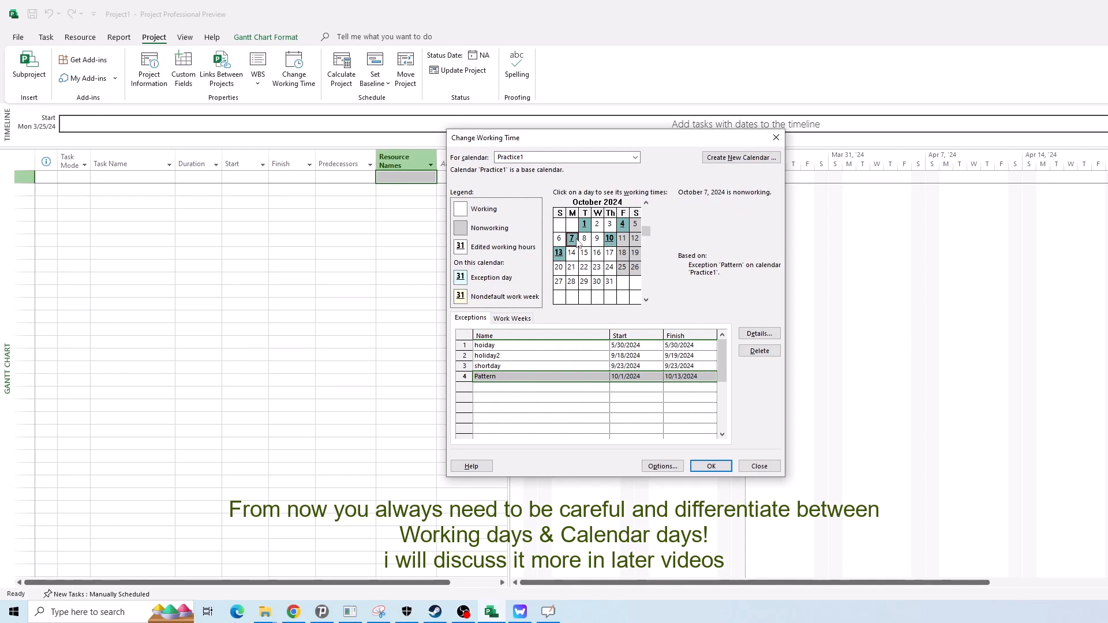
left_click(770, 338)
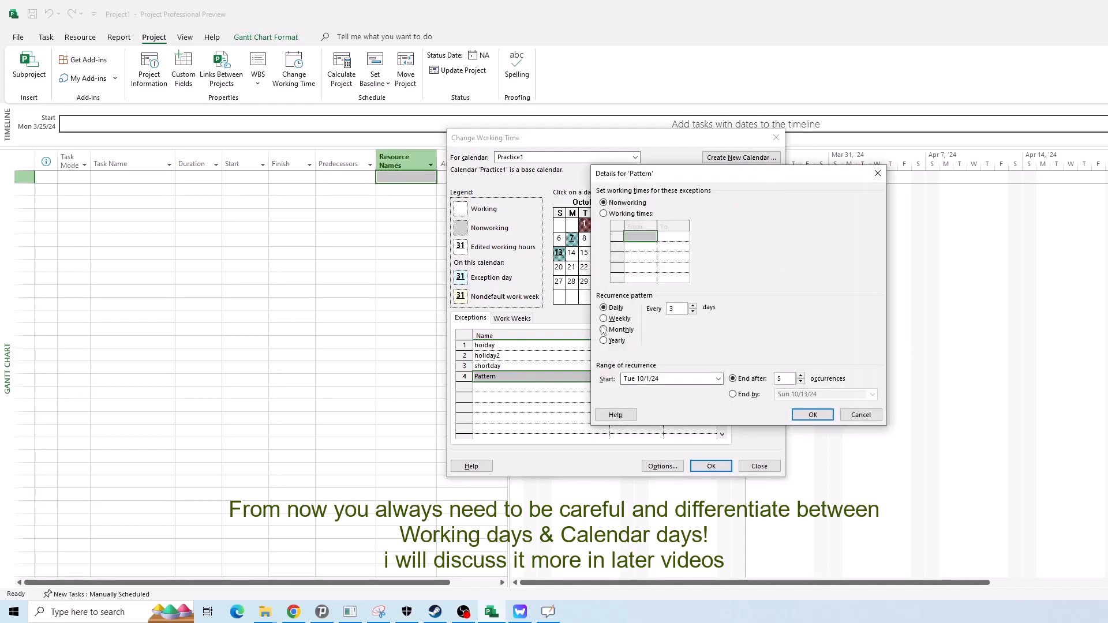
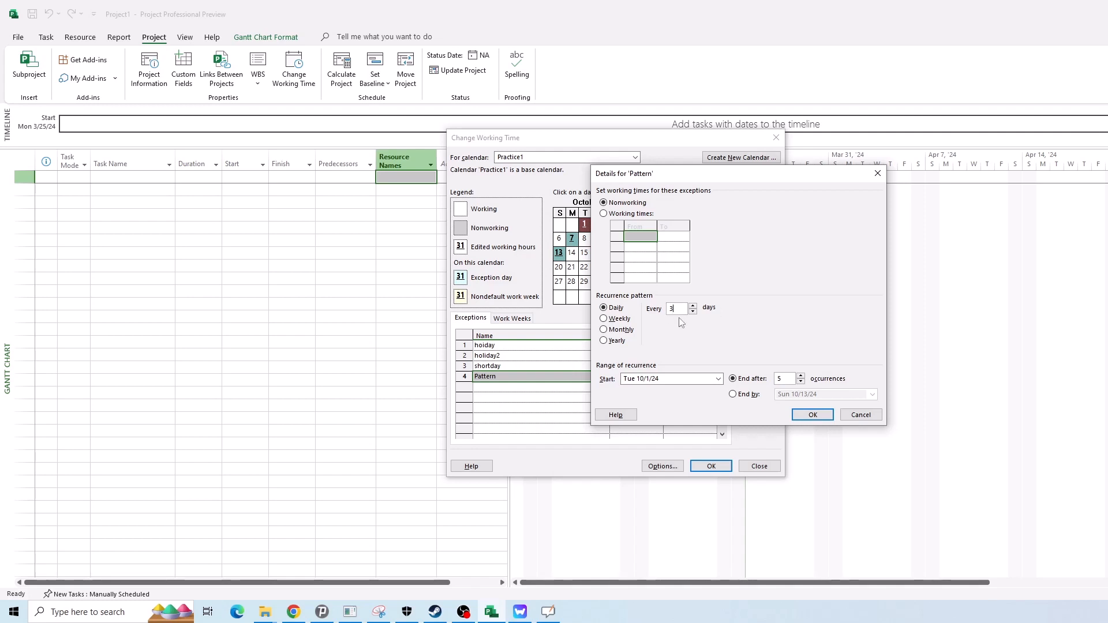
left_click(812, 415)
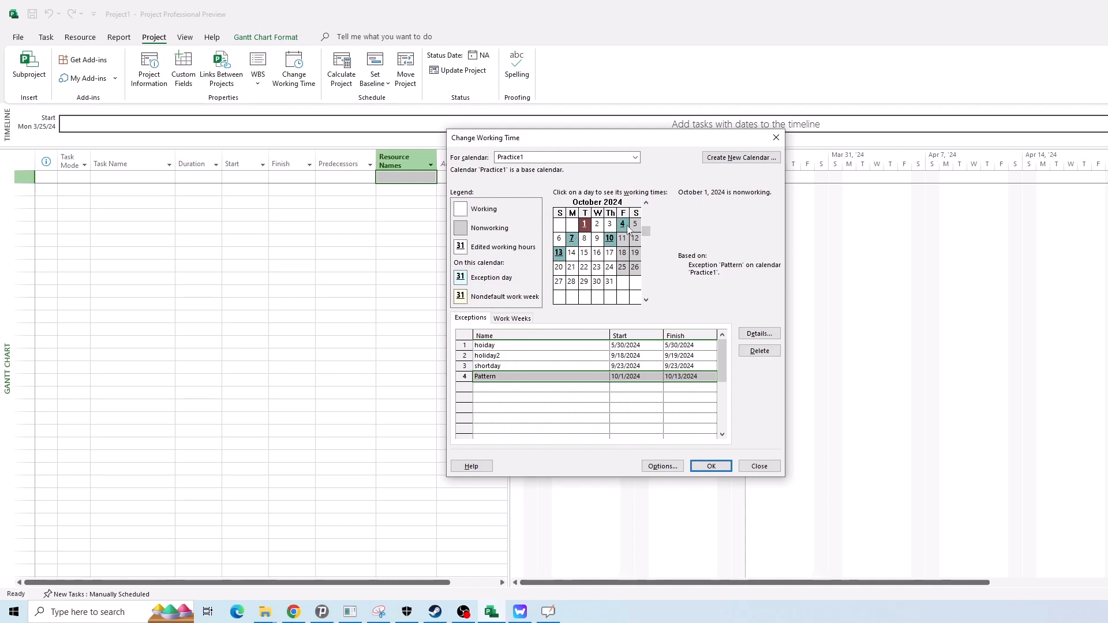
- Try a weekly recurrence for the Pattern exception, every 3 weeks on Friday and on Wednesday
left_click(759, 334)
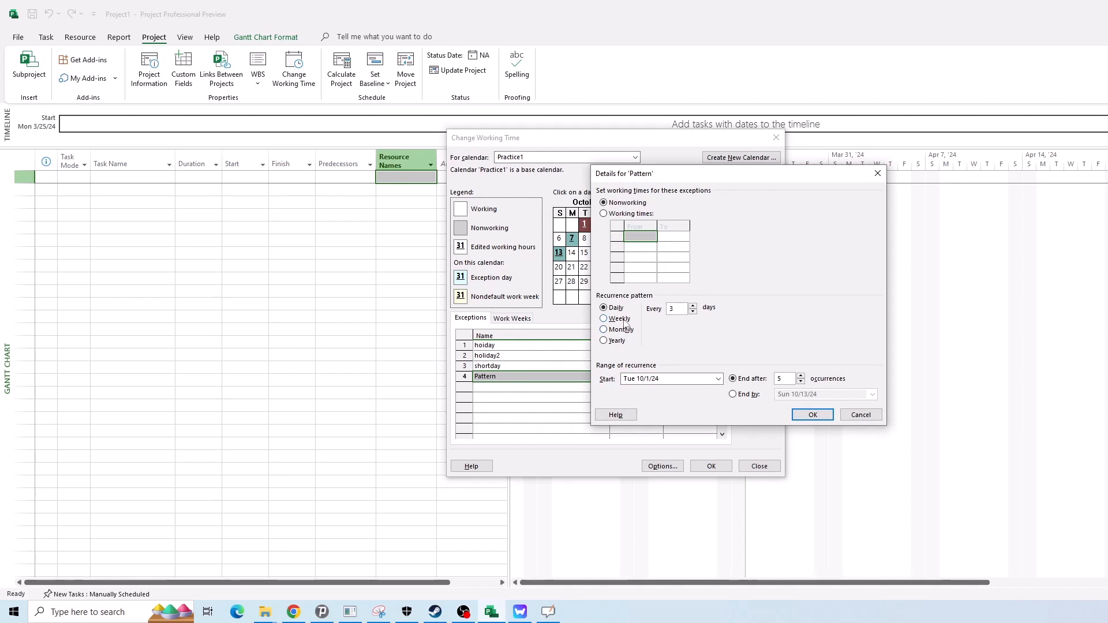
left_click(619, 320)
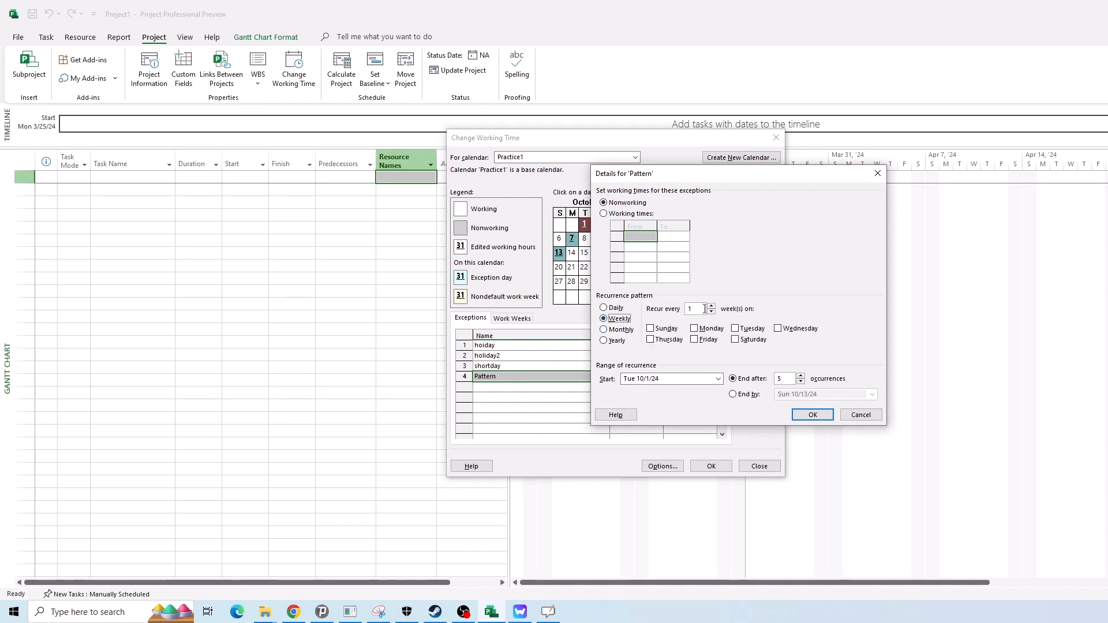
left_click(712, 306)
left_click(694, 339)
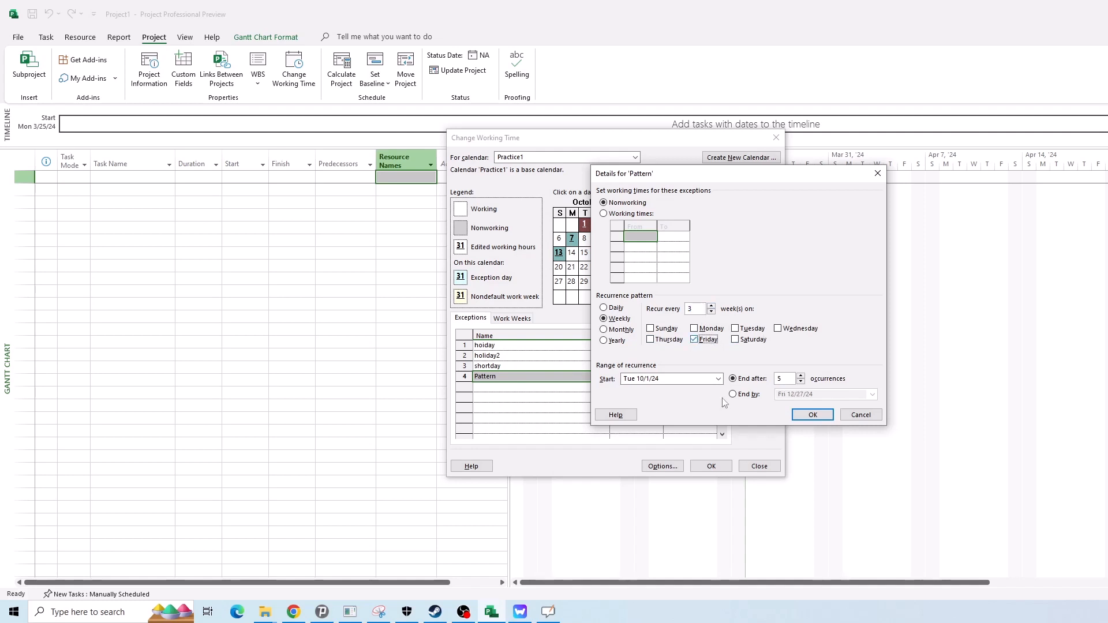
left_click(736, 328)
left_click(735, 328)
left_click(778, 328)
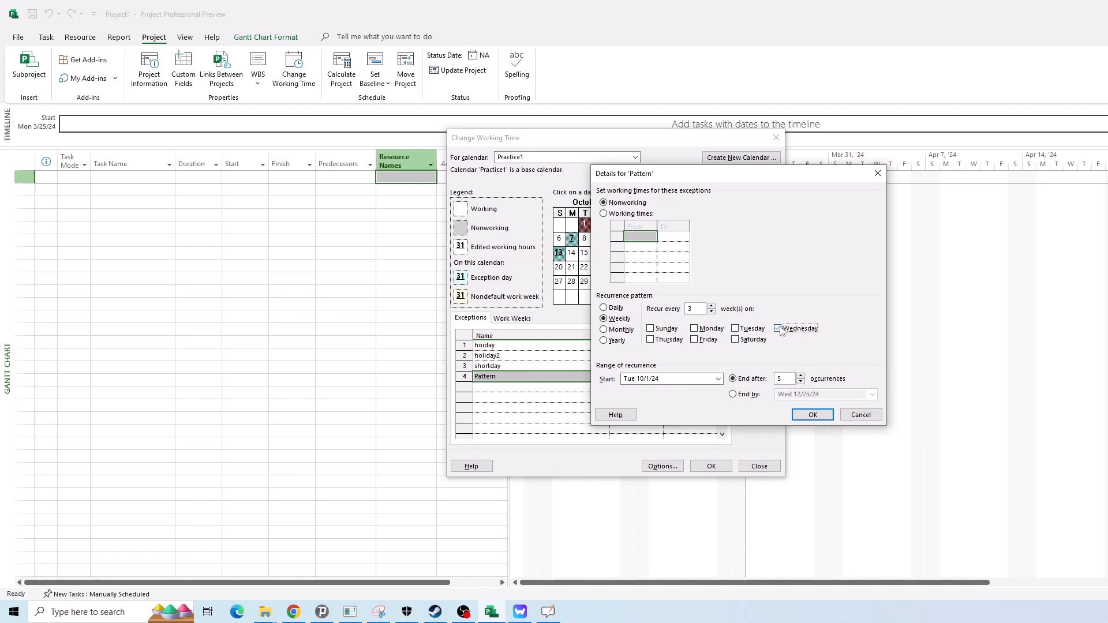
- Try a monthly recurrence for the Pattern exception on day 2 of every 1 month
left_click(620, 329)
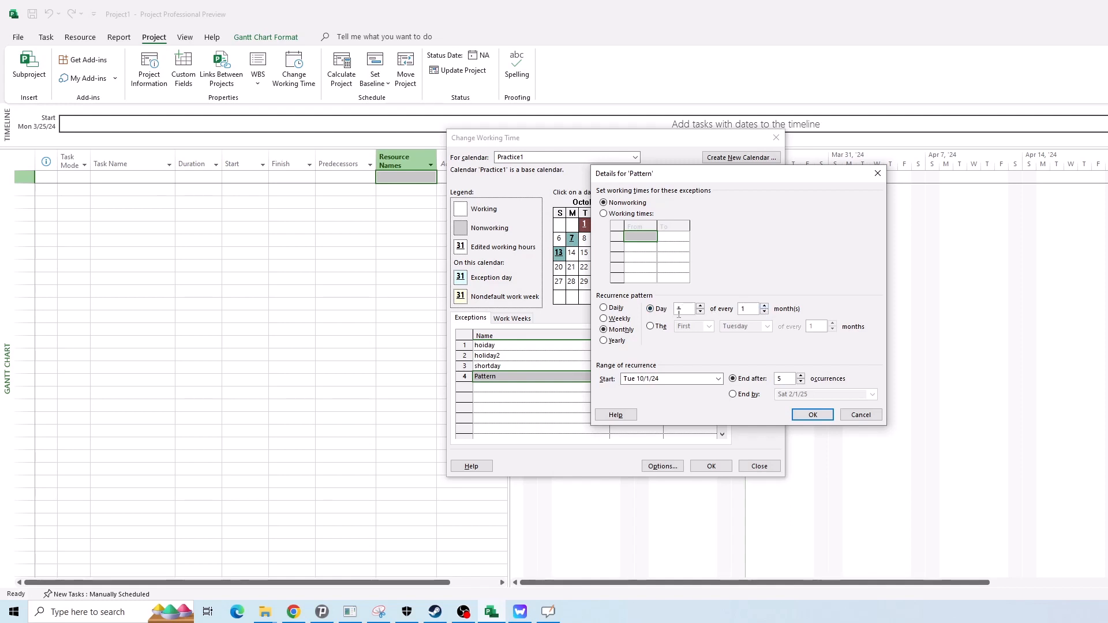
left_click(765, 306)
left_click(682, 309)
left_click(700, 306)
left_click(764, 313)
- Try a monthly recurrence on the second Friday of every 1 month, and discard the Pattern details changes
left_click(652, 328)
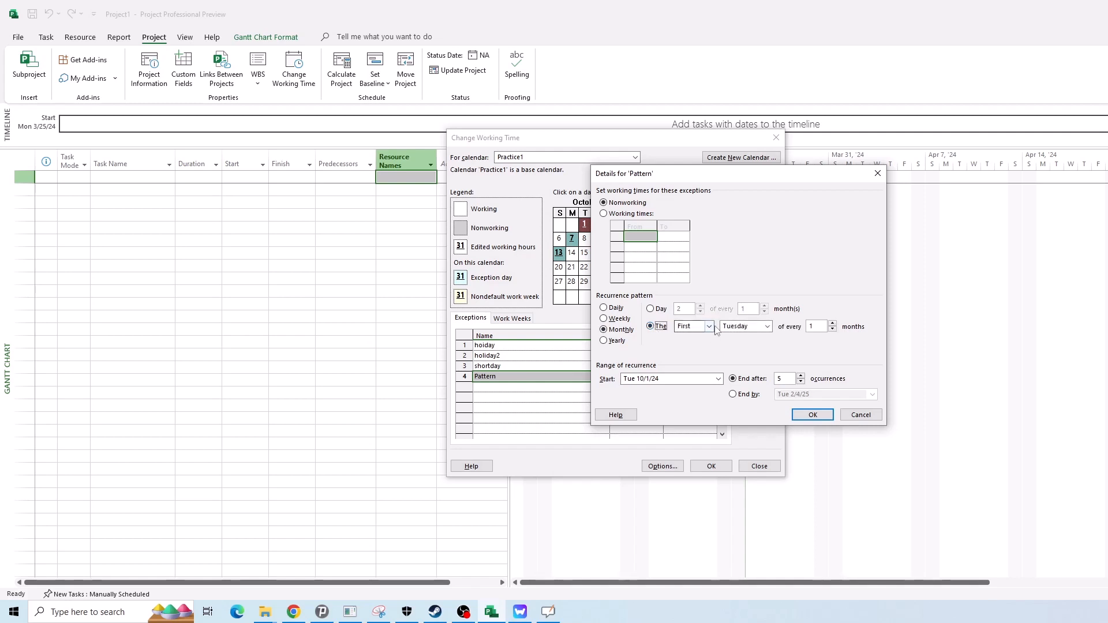
left_click(709, 327)
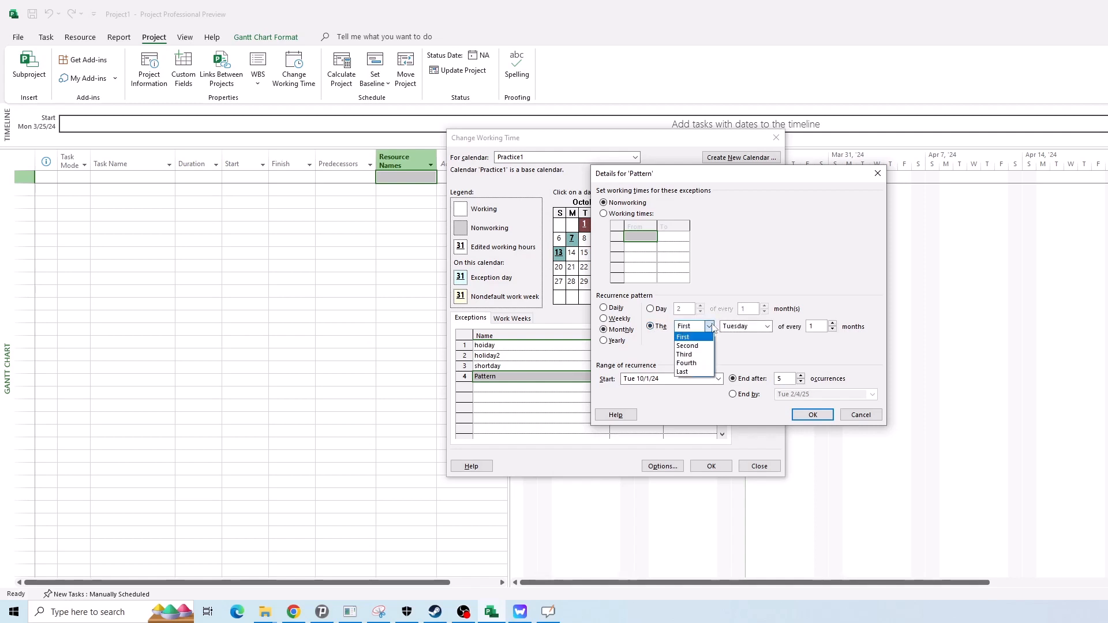
left_click(702, 338)
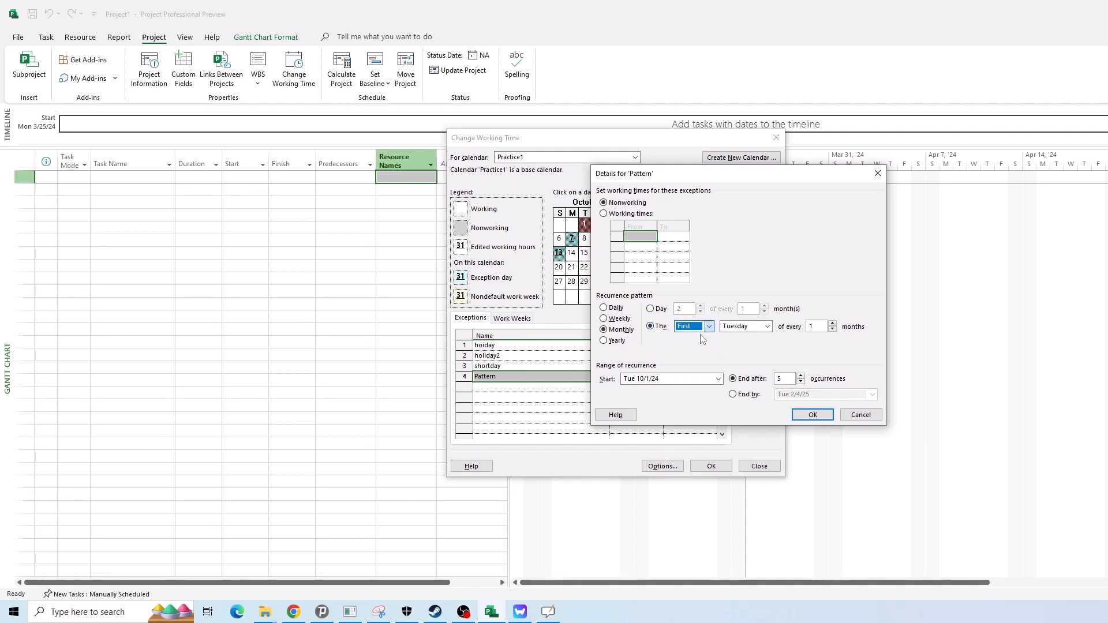
left_click(746, 327)
left_click(820, 352)
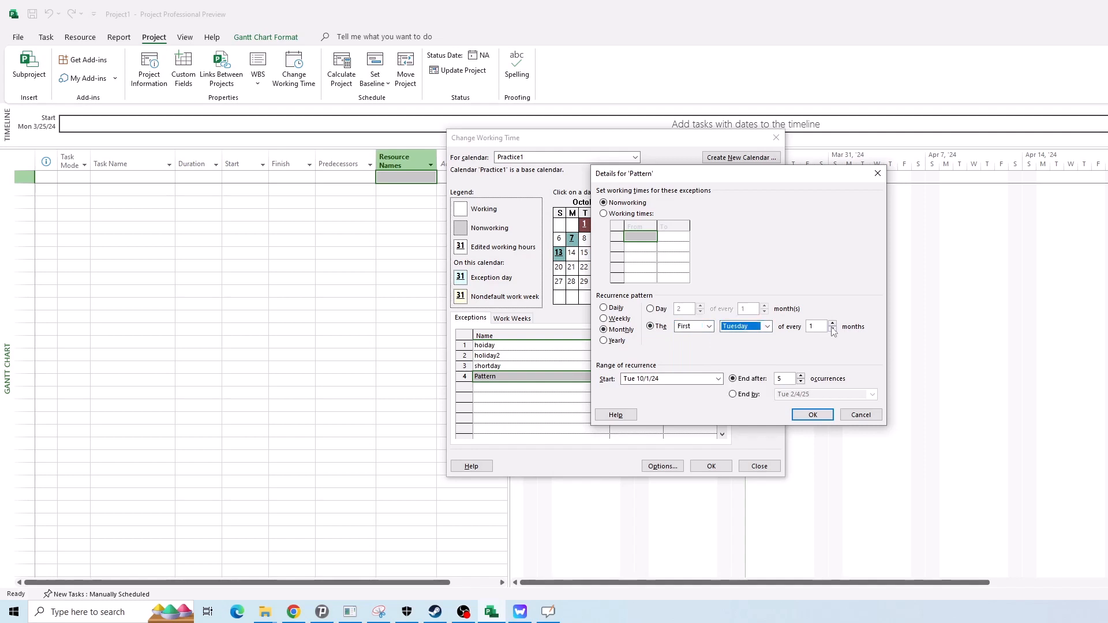
left_click(768, 327)
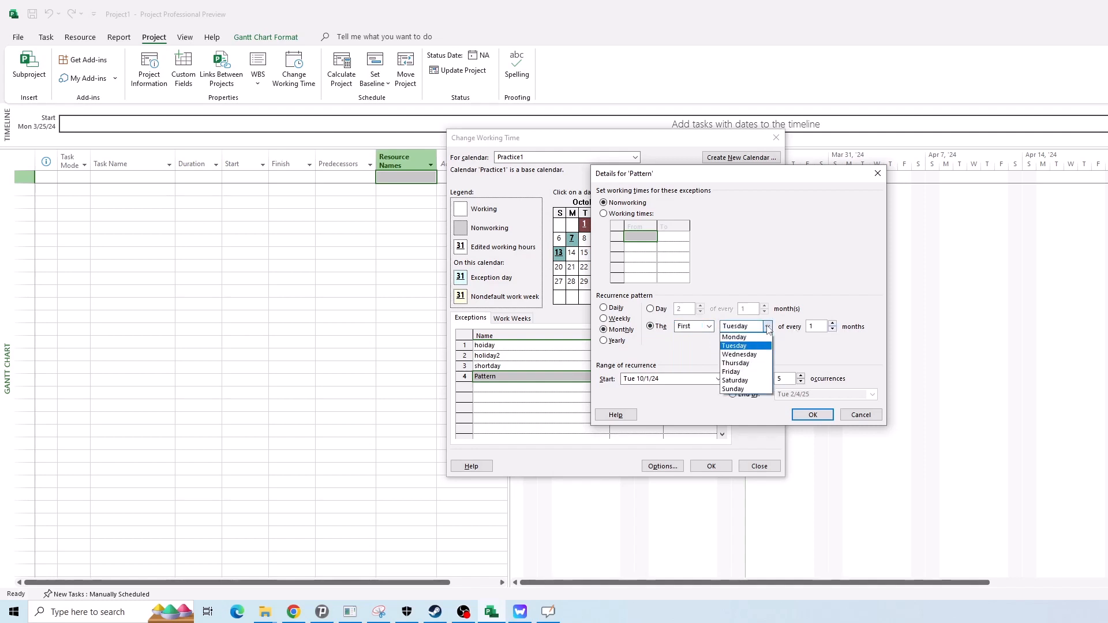
left_click(758, 373)
left_click(709, 327)
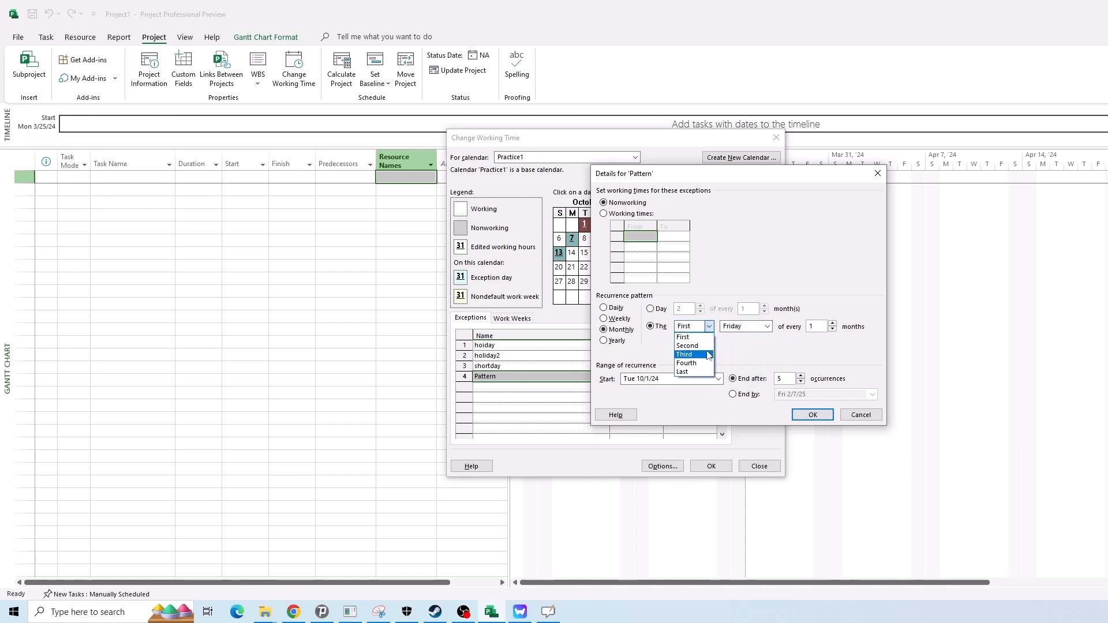
left_click(715, 345)
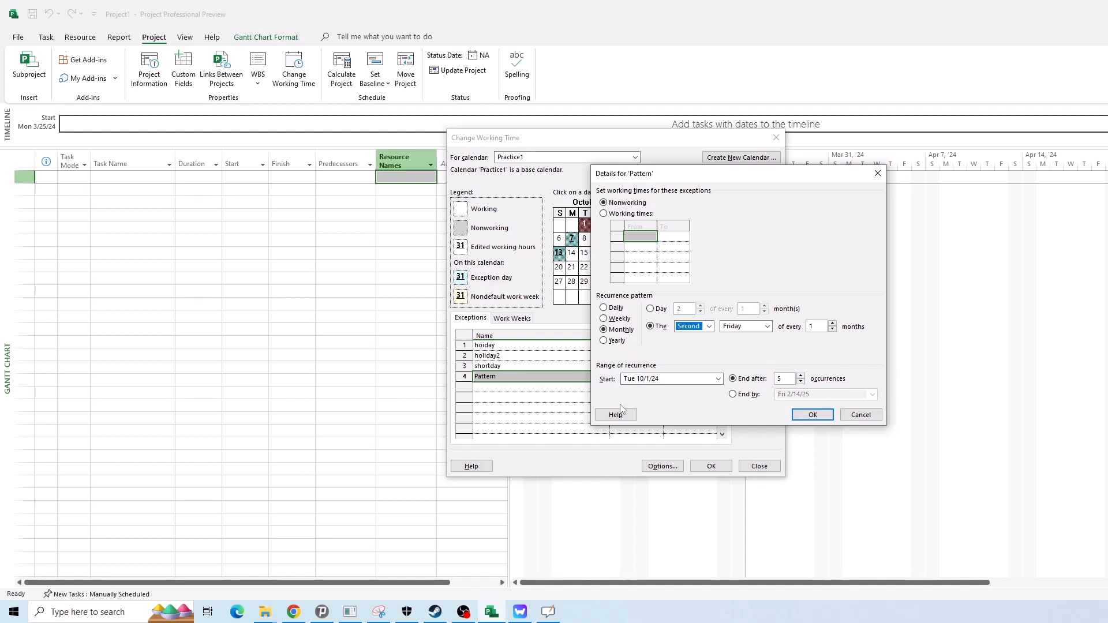
left_click(860, 415)
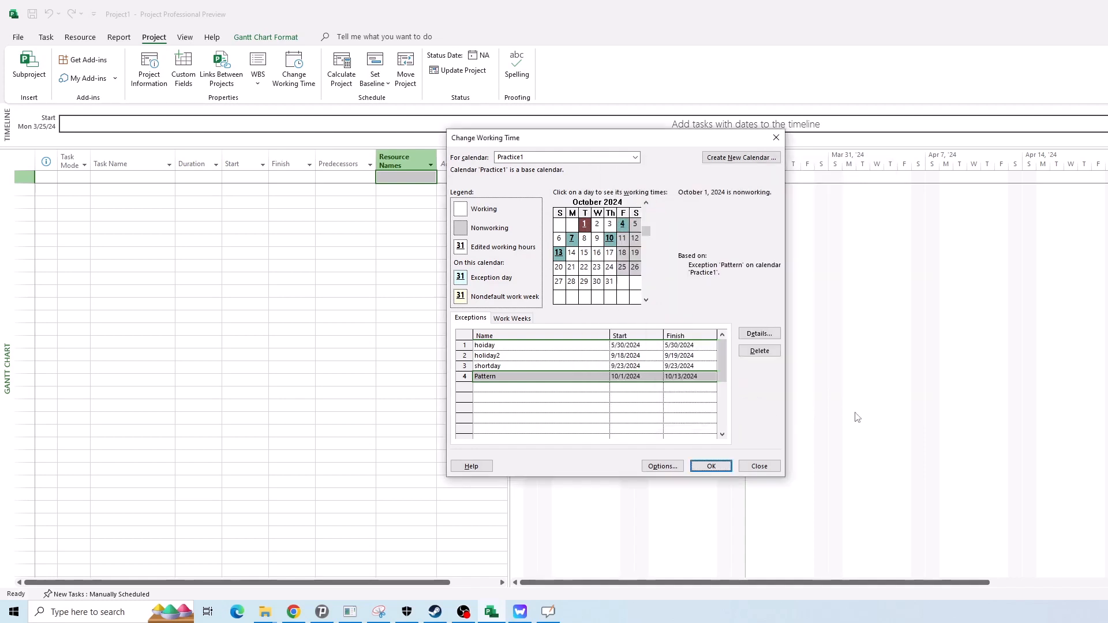
- Delete the Pattern, shortday, holiday2 and hoiday exceptions from the Practice1 calendar
left_click(546, 376)
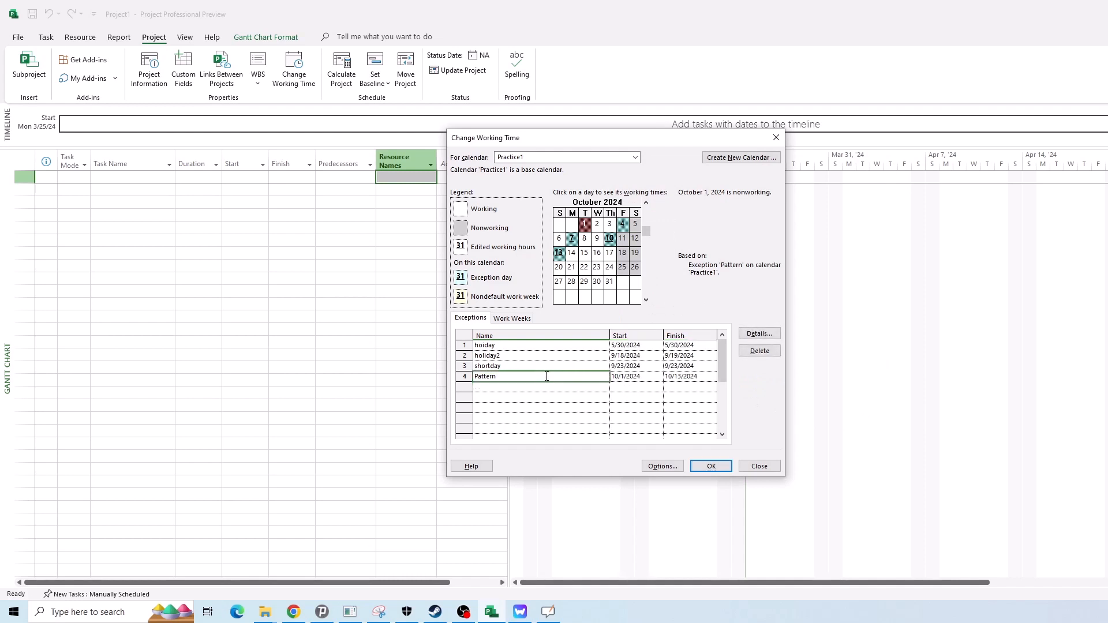
key("Delete")
left_click(545, 366)
key("Delete")
left_click(547, 355)
key("Delete")
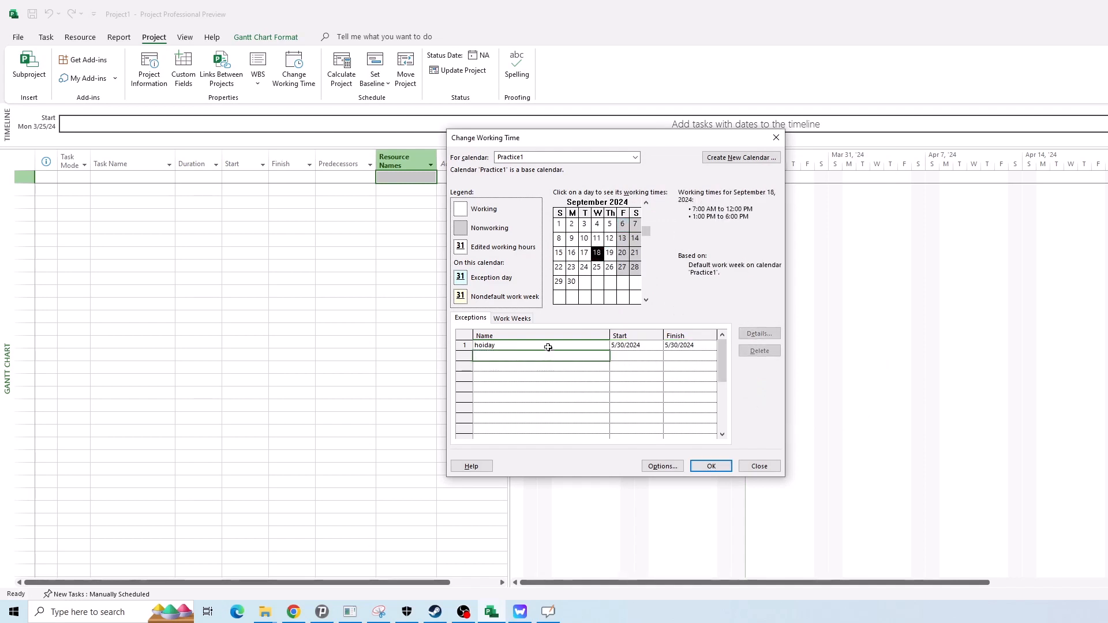
left_click(548, 345)
key("Delete")
left_click(573, 376)
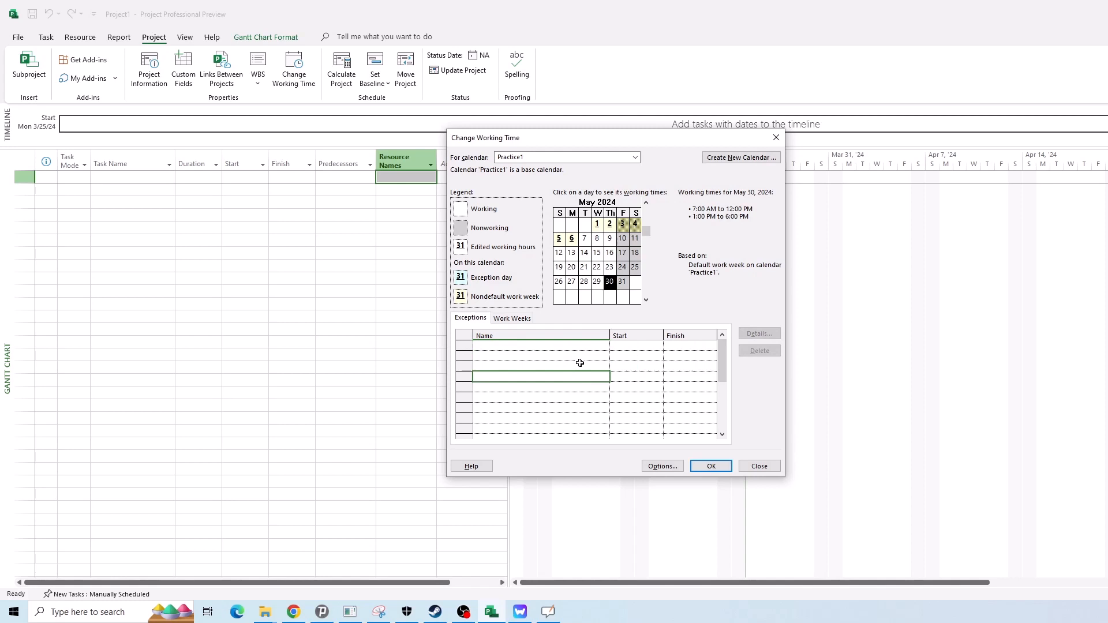
- Delete the Ramezan work week from the Practice1 calendar, keeping only the default work week
left_click(597, 239)
left_click(511, 319)
left_click(525, 356)
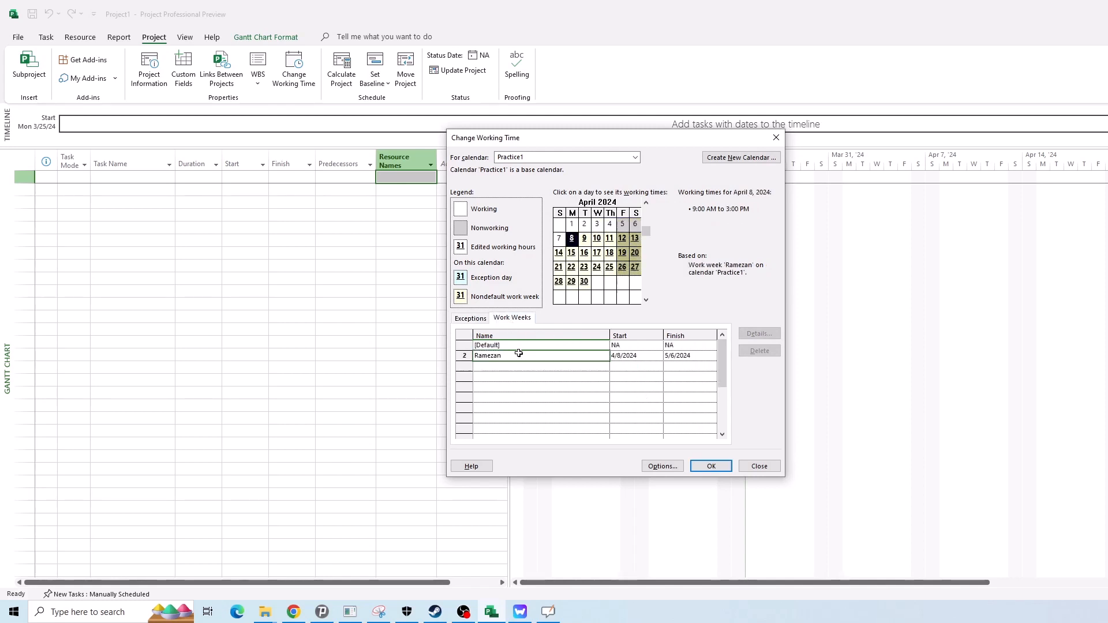
left_click(553, 387)
left_click(543, 345)
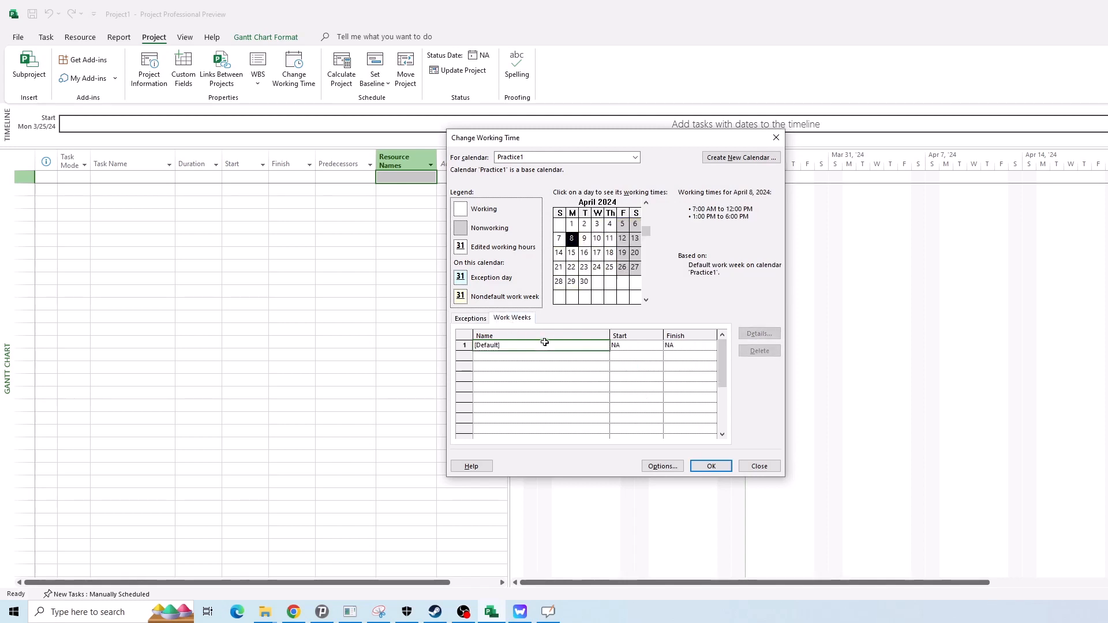
- Review the exceptions and work weeks lists and check the working times on April 2 and April 9, 2024
left_click(465, 320)
left_click(501, 320)
left_click(466, 319)
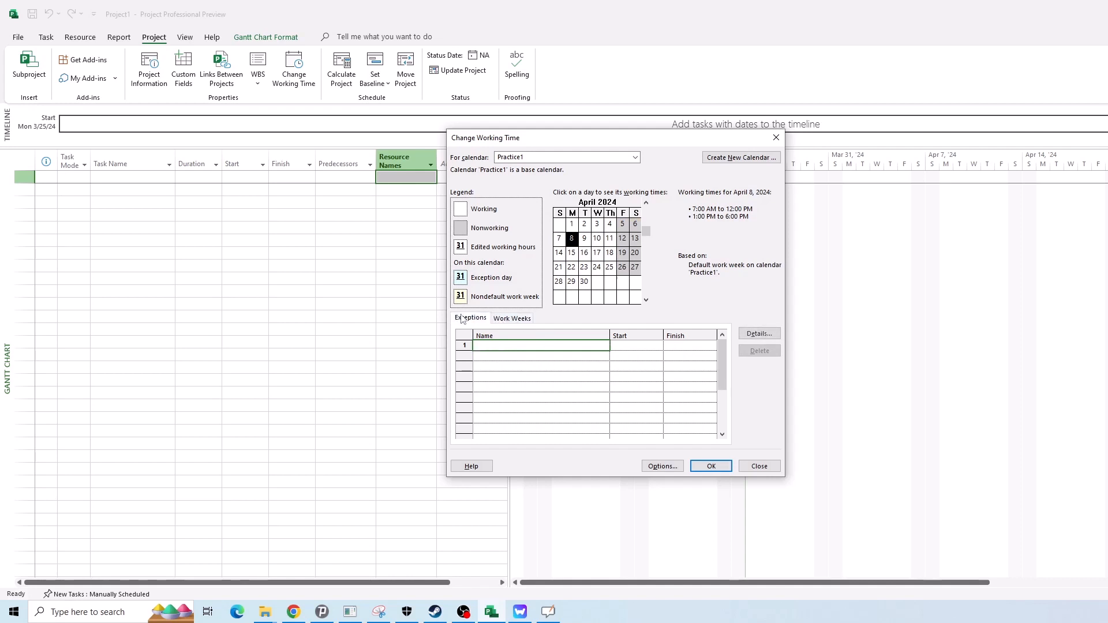
left_click(510, 321)
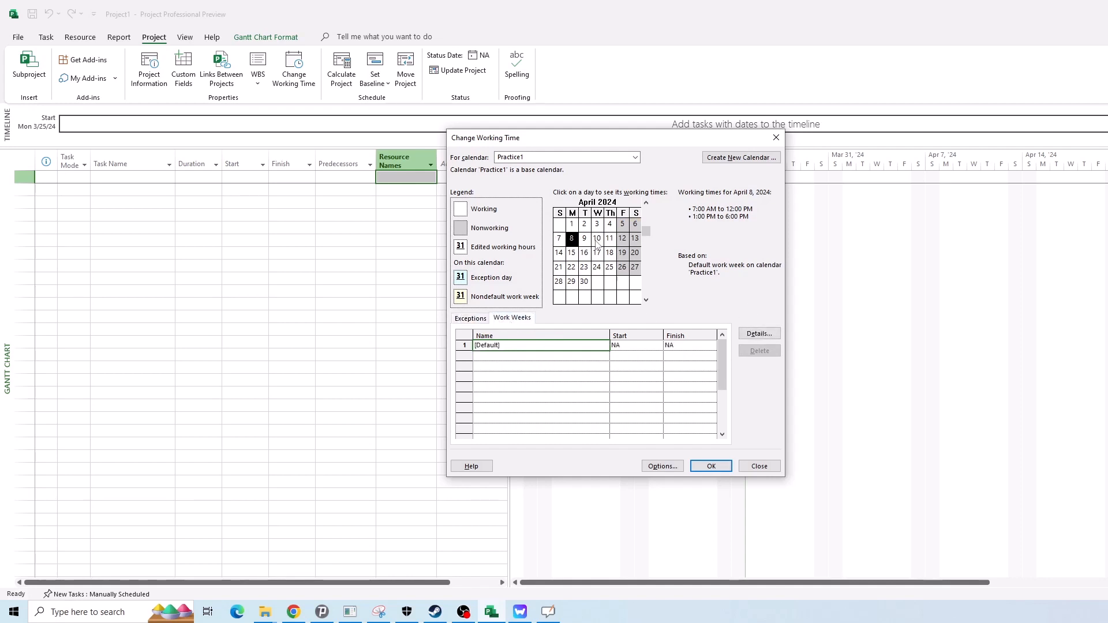
left_click(585, 225)
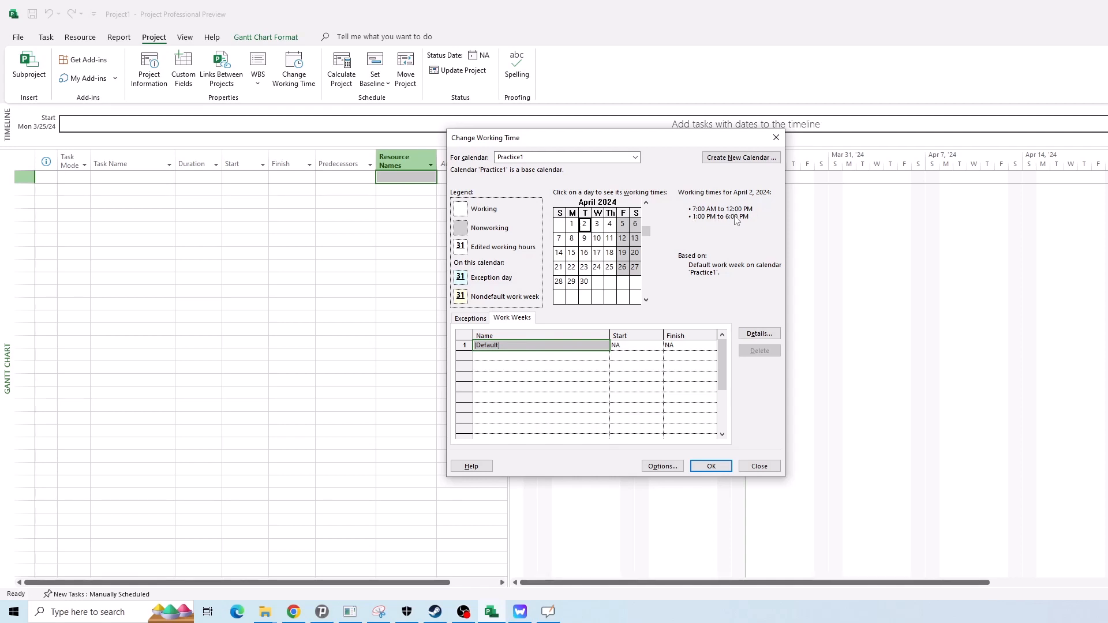
left_click(607, 383)
left_click(572, 346)
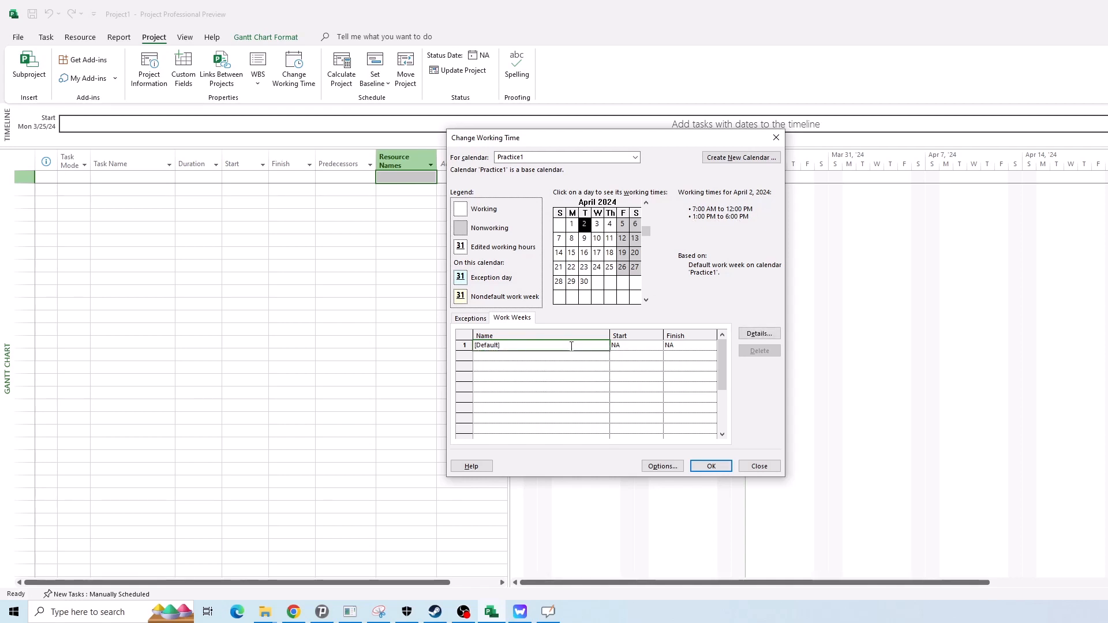
left_click(584, 238)
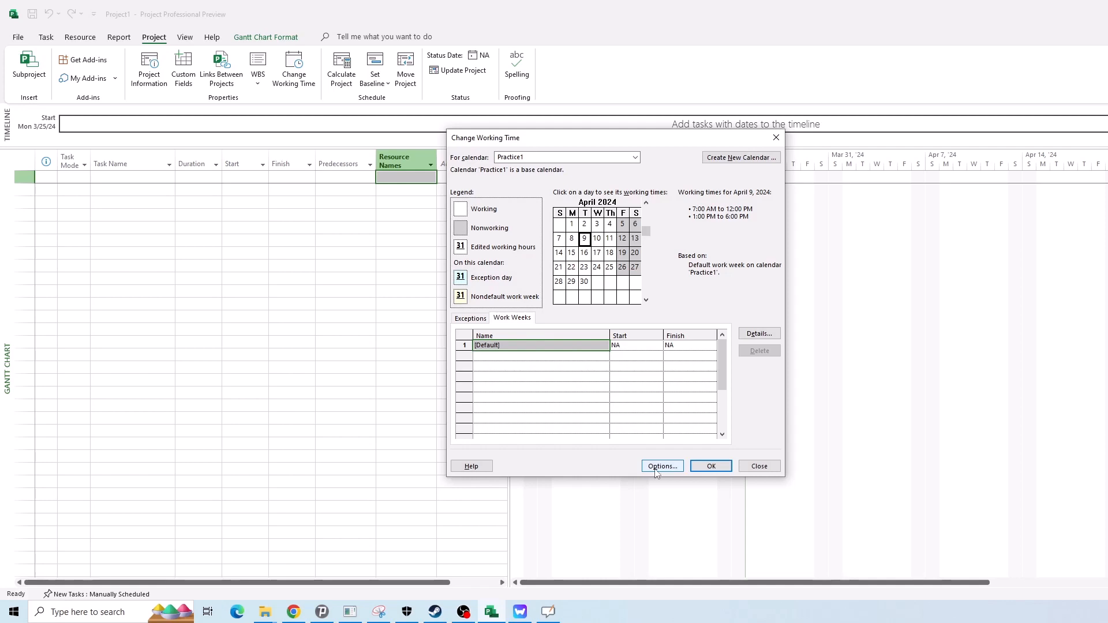
- Inspect the project's schedule options reached from the working time settings, and return to the Practice1 calendar
left_click(653, 467)
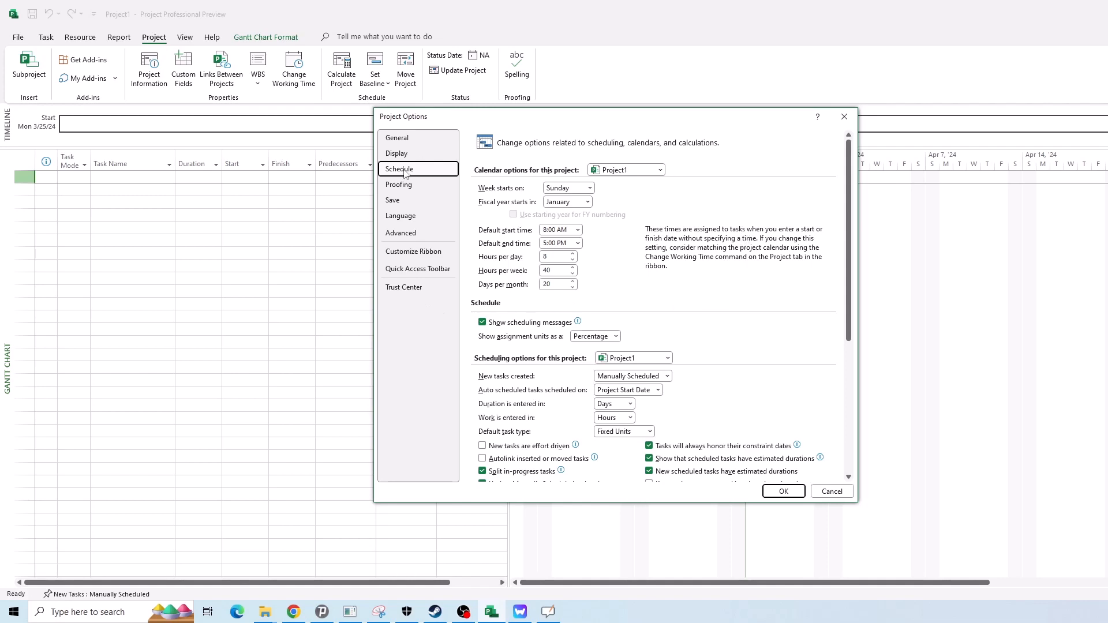
left_click_drag(416, 118, 540, 124)
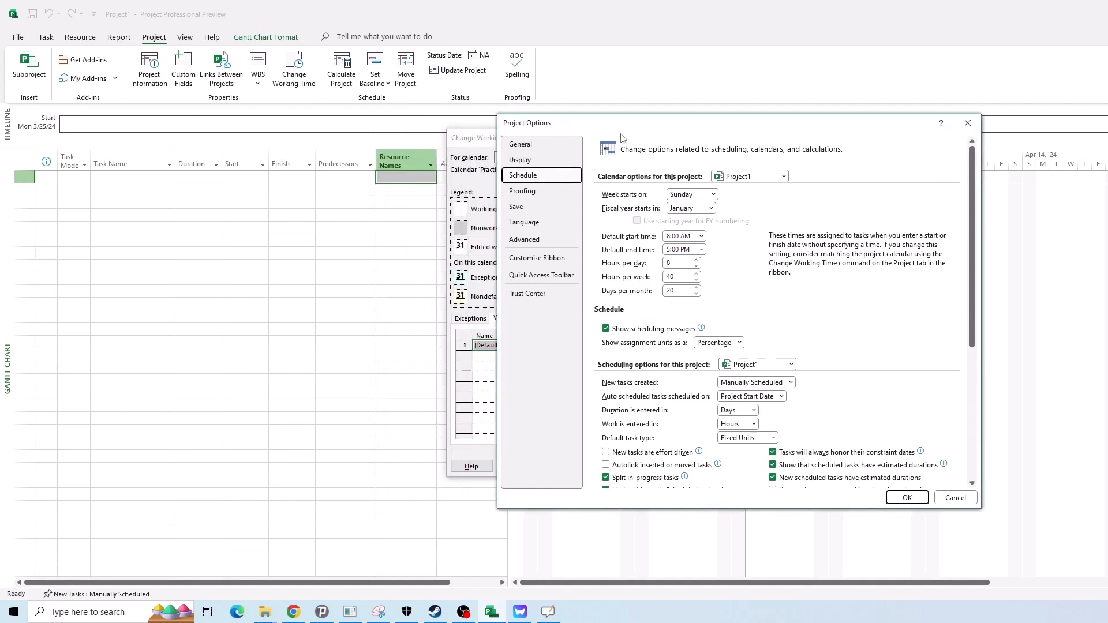
left_click(968, 123)
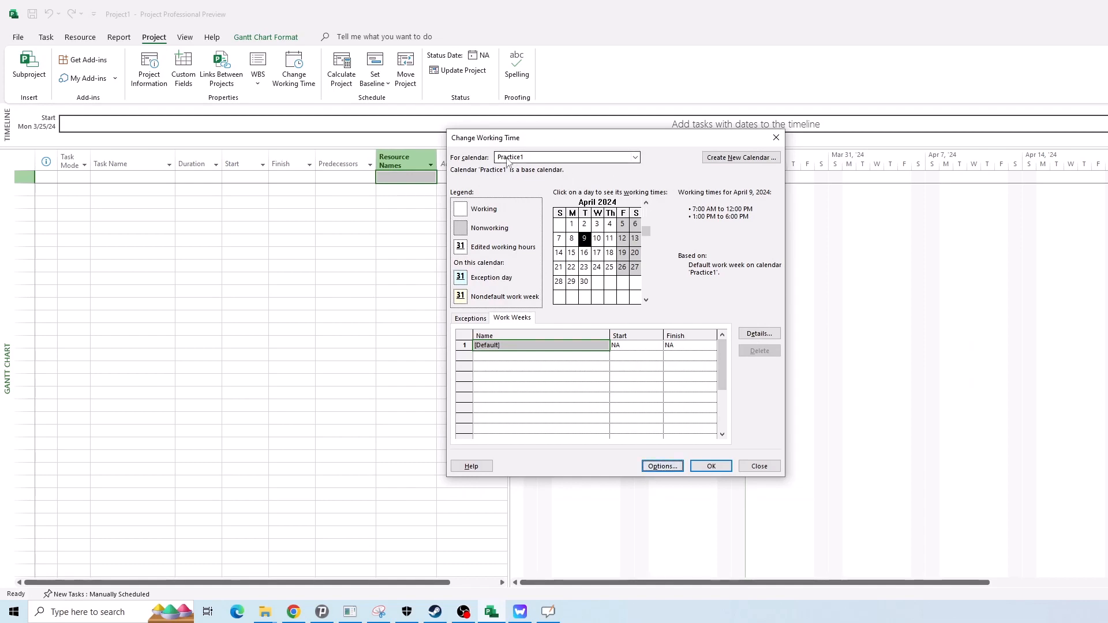
left_click(662, 466)
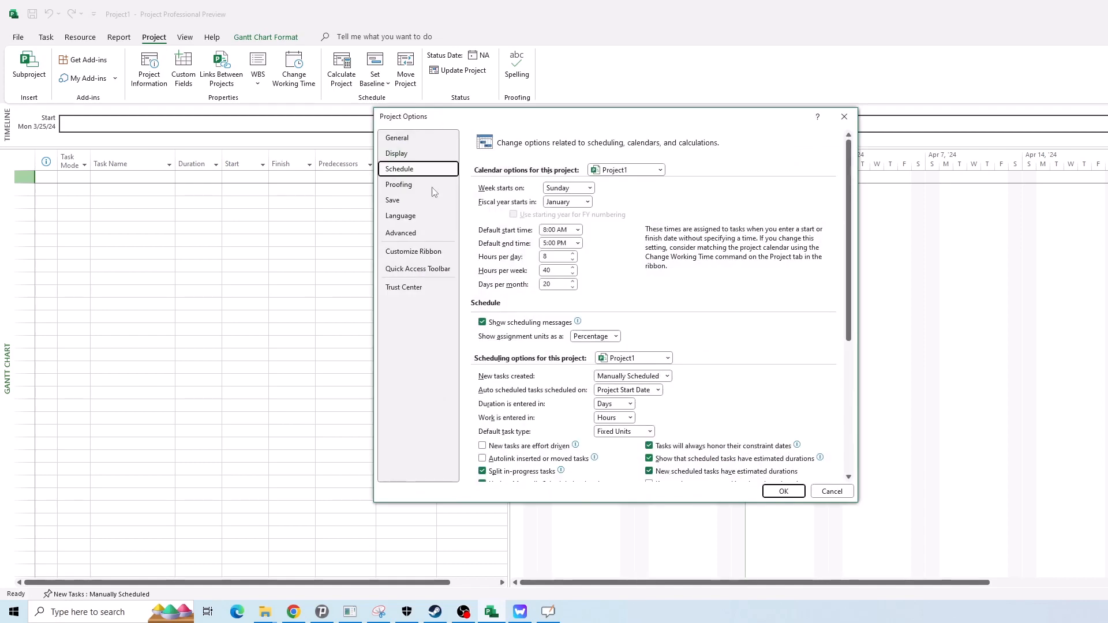
left_click(843, 116)
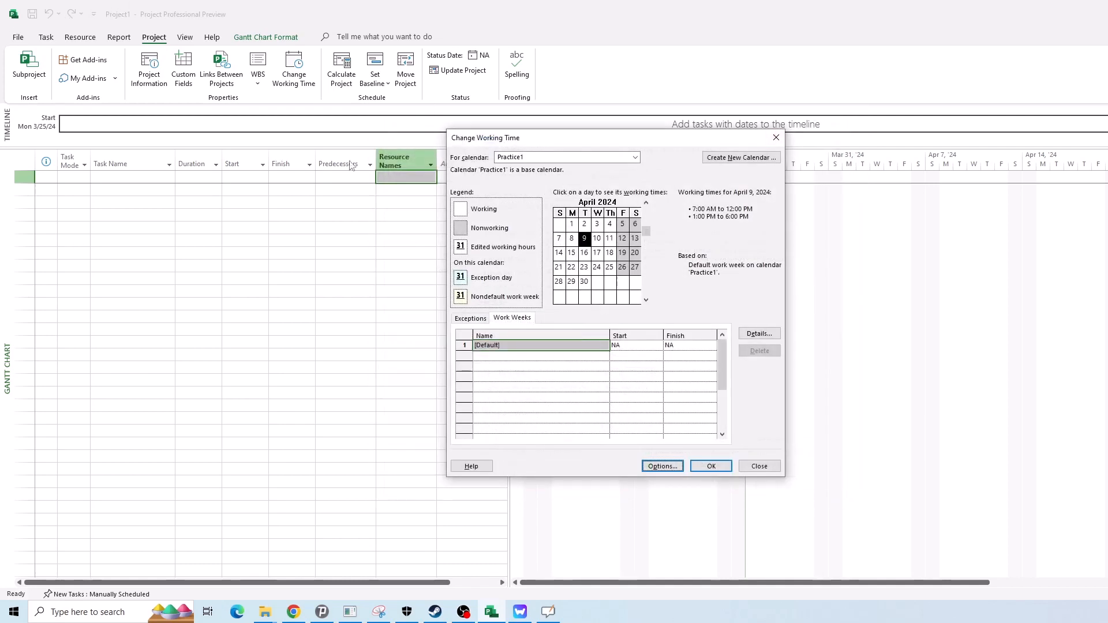
- Reopen the project's schedule options and choose Sunday as the day the week starts on
left_click(662, 466)
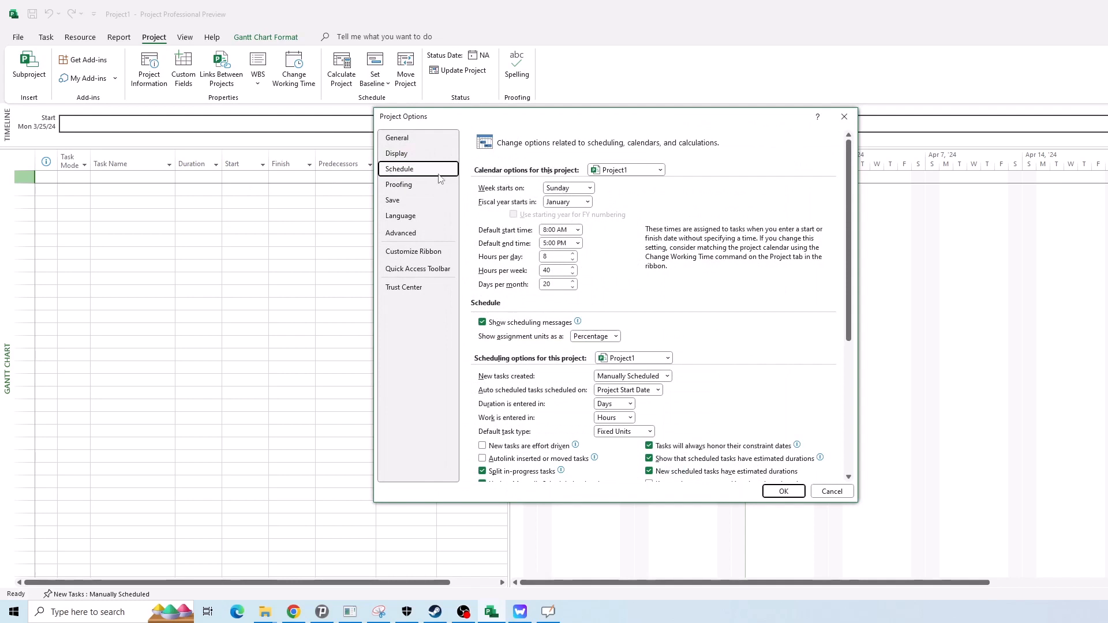
left_click(589, 189)
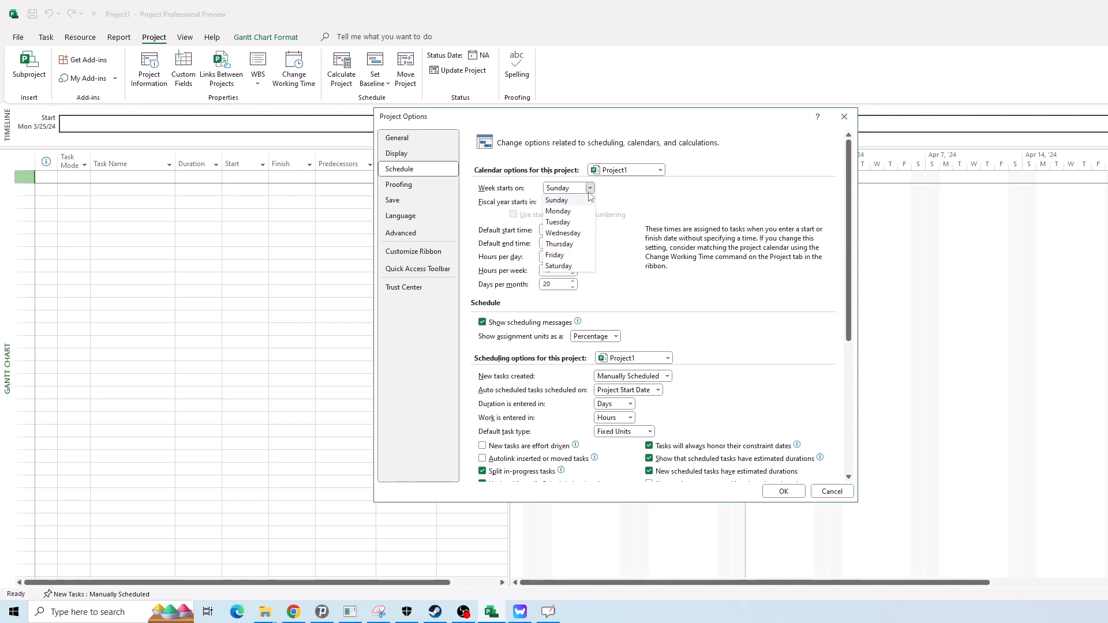
left_click(589, 190)
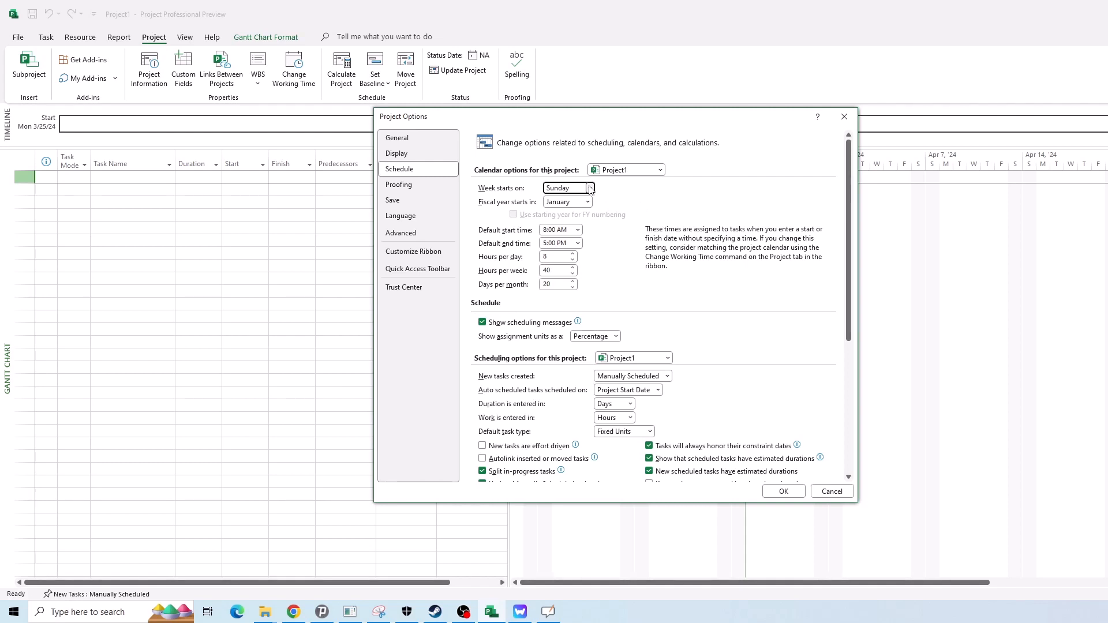
left_click(590, 188)
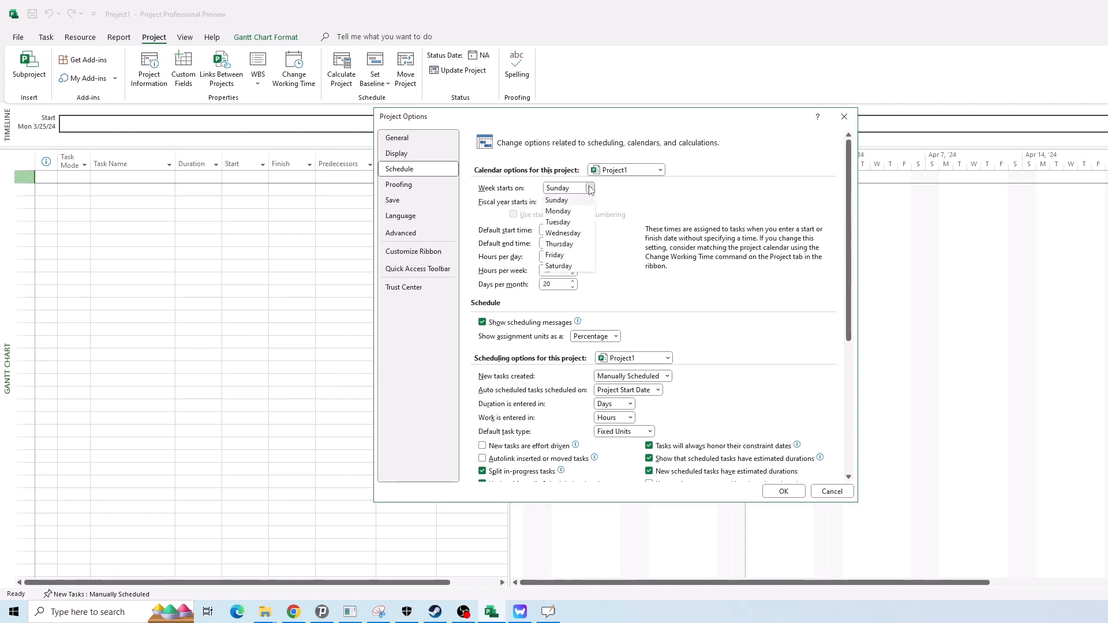
left_click(565, 201)
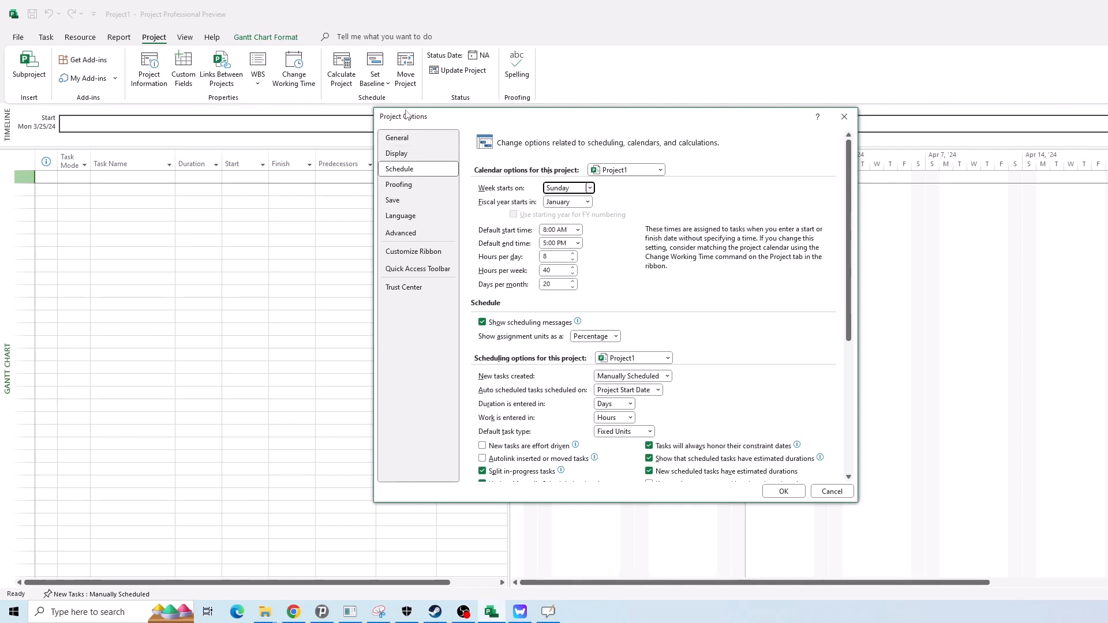
- Set the default start time to 7:00 AM and the default end time to 6:00 PM
left_click(578, 229)
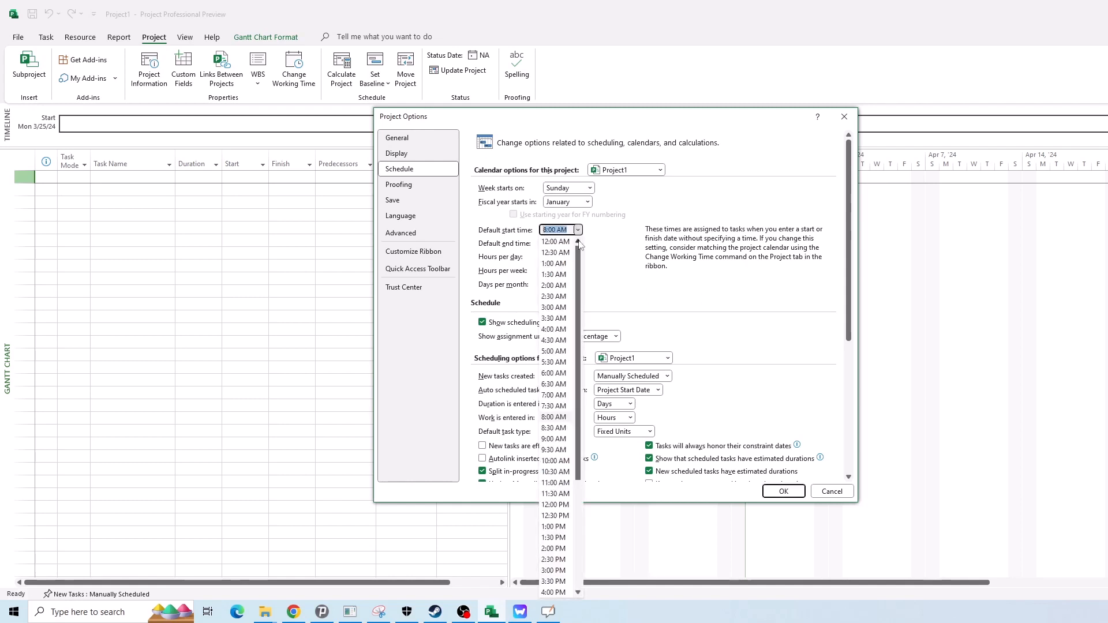
left_click(548, 231)
type("7")
left_click(674, 262)
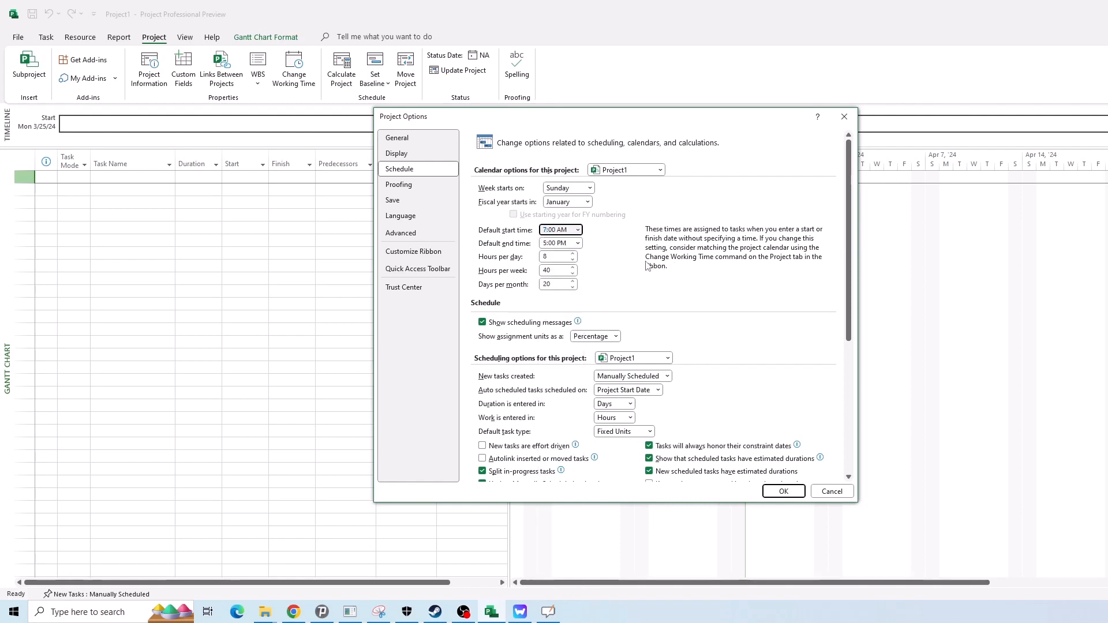
left_click(578, 243)
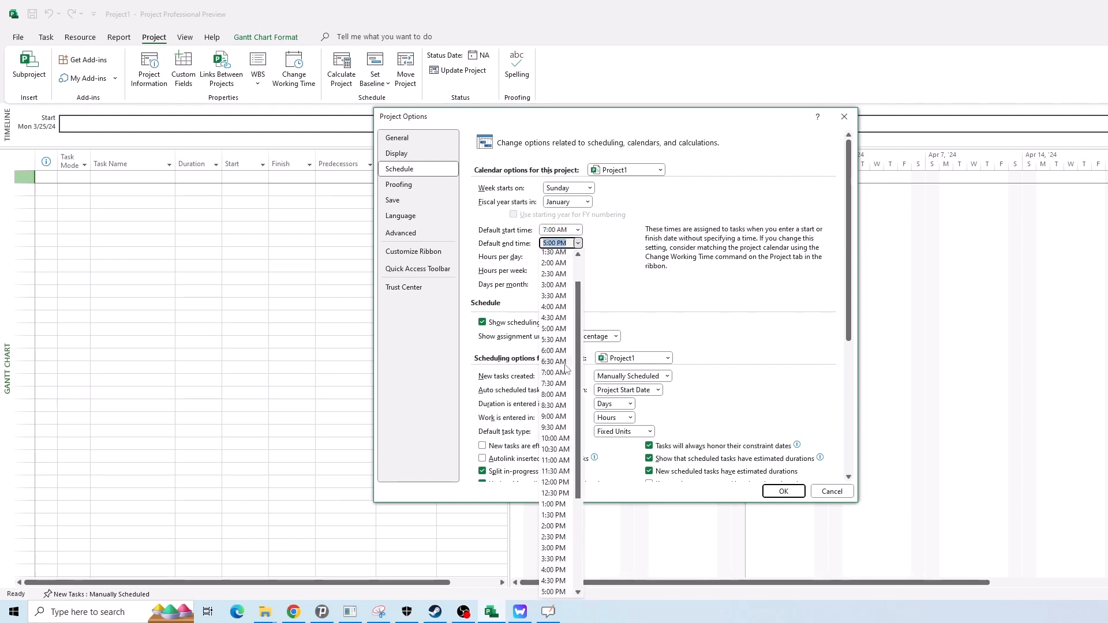
scroll(567, 426, "down", 4)
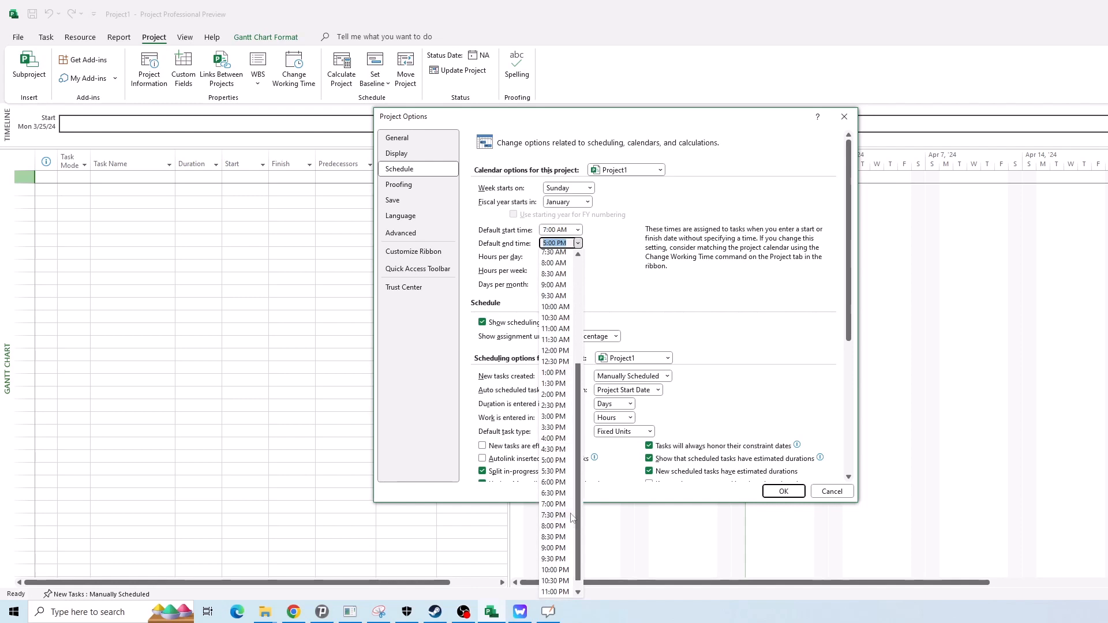
left_click(555, 482)
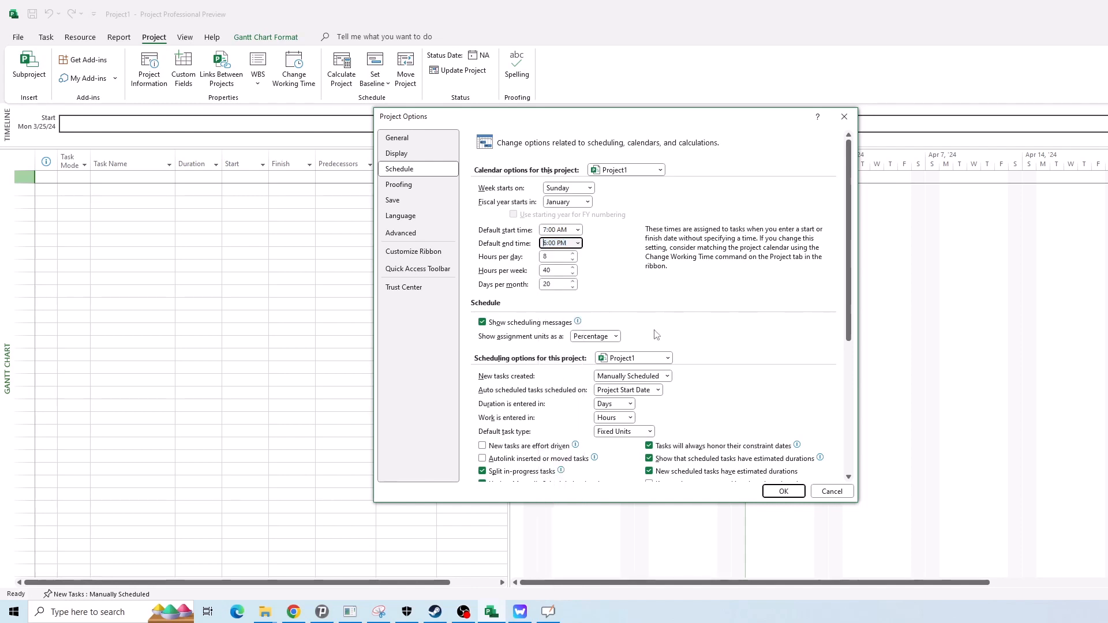
- Set the hours per day to 10 in the project's calendar options
left_click(553, 255)
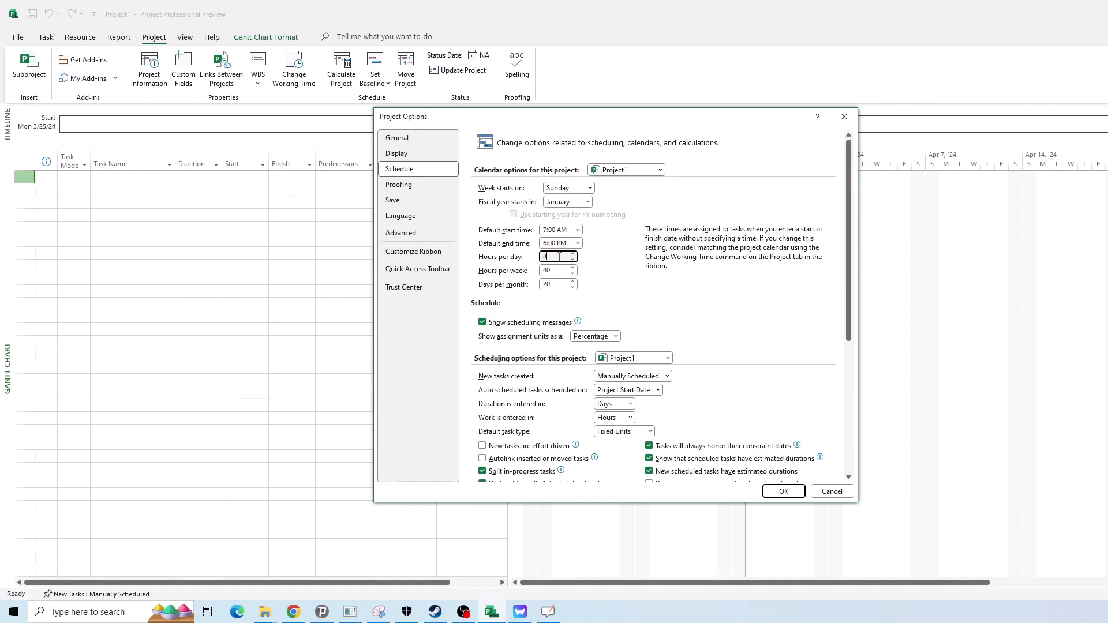
key("BackSpace")
type("10")
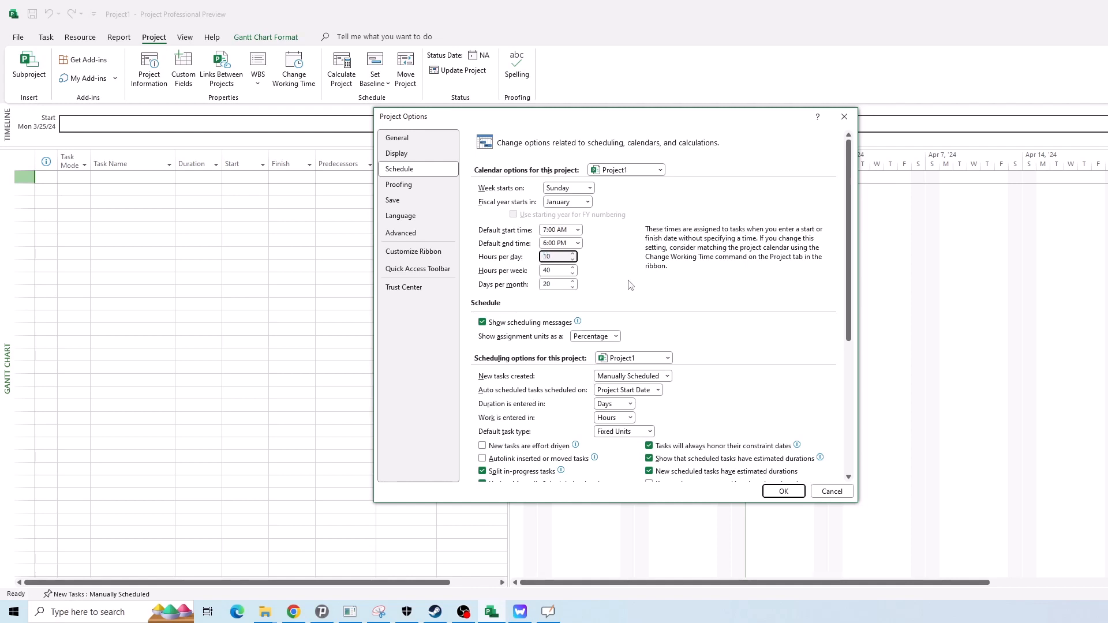
- Set the project's schedule options to 50 hours per week and 22 days per month, and apply them
left_click(558, 270)
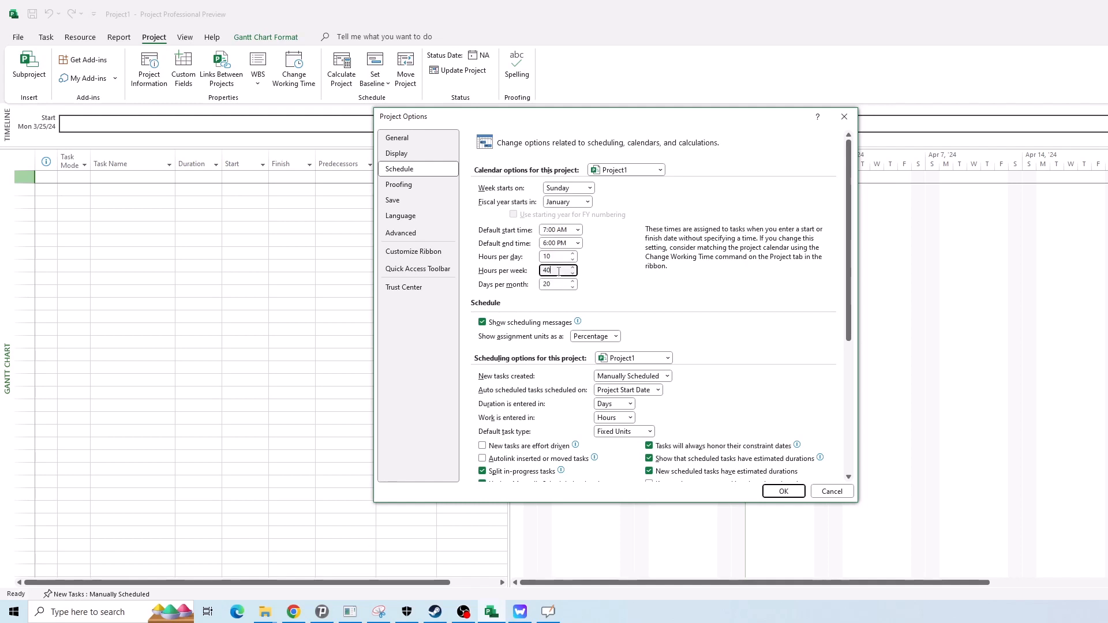
left_click_drag(556, 270, 542, 270)
type("5")
double_click(559, 283)
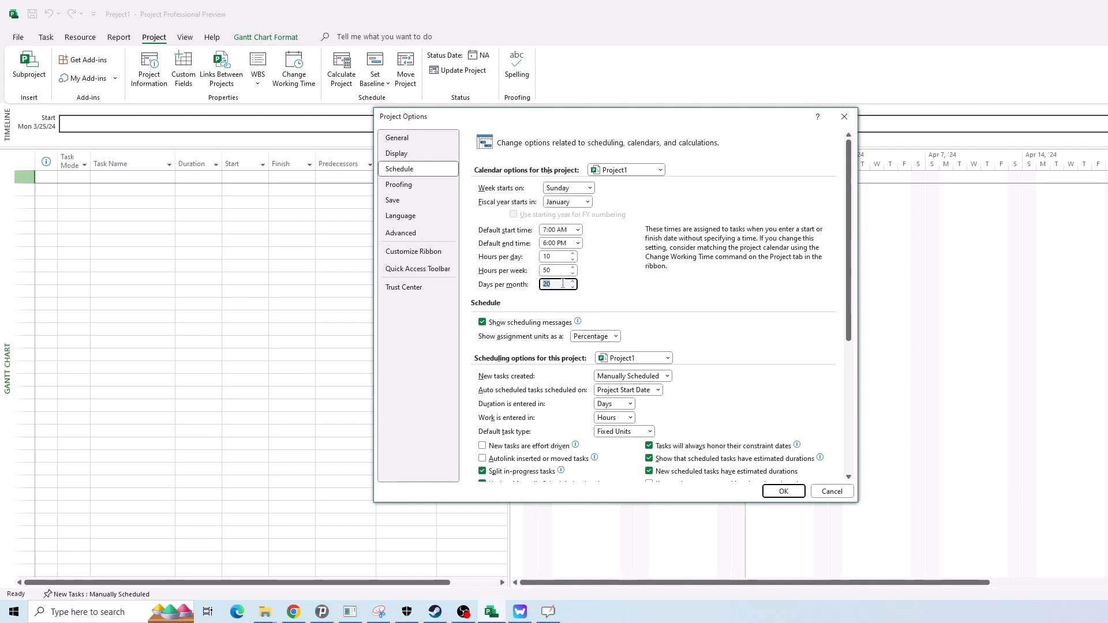
type("22")
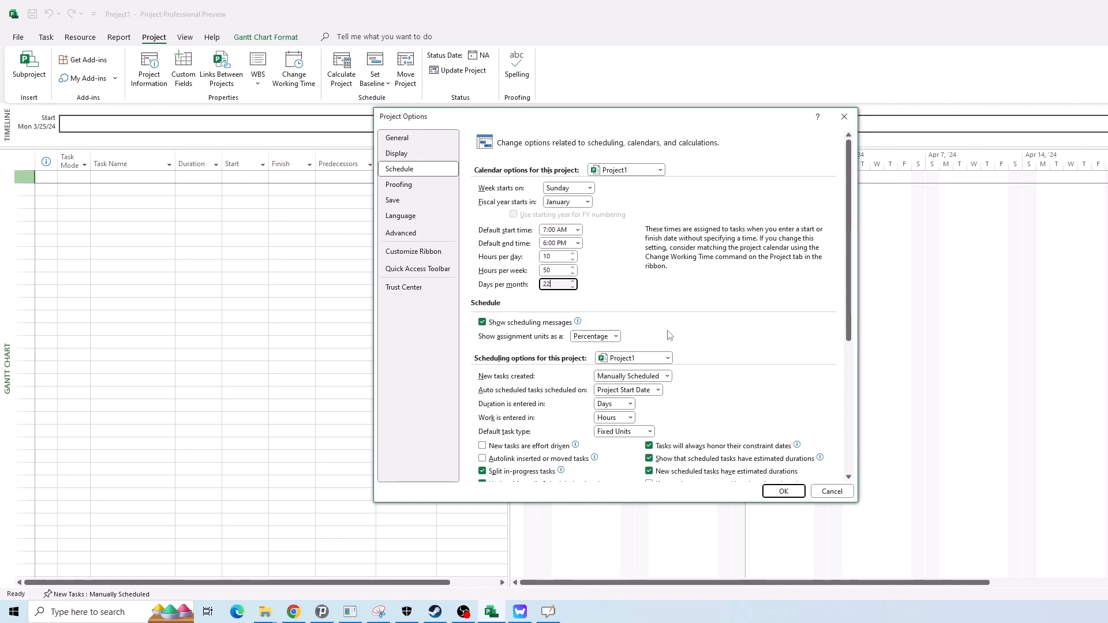
left_click(785, 492)
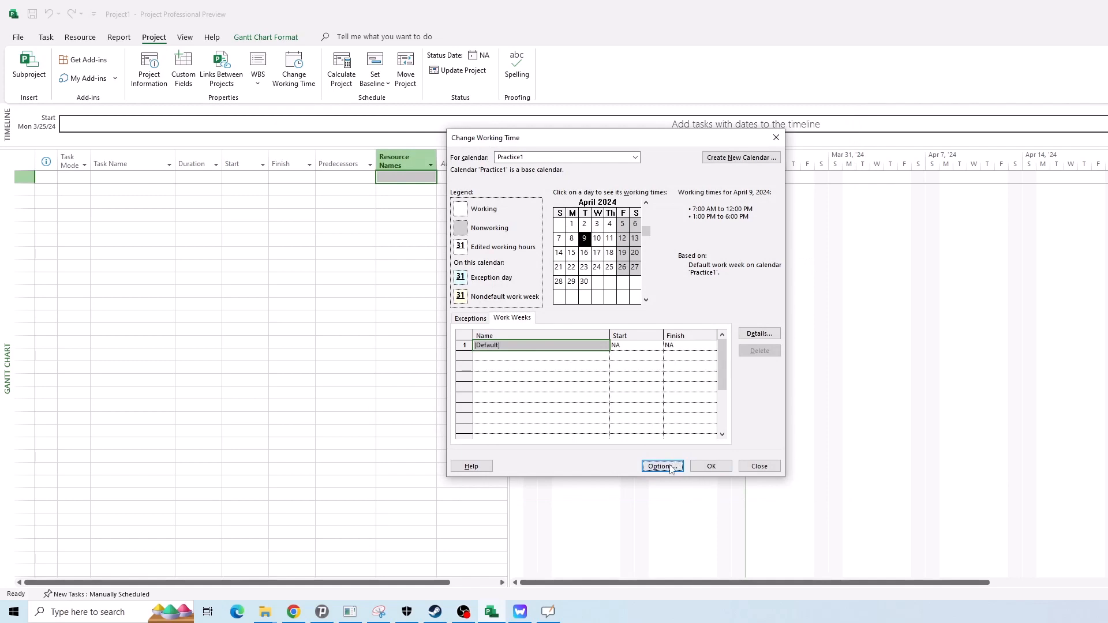
- Set the project's default start time to 8:00 AM in the schedule options and apply the working time settings
left_click(662, 466)
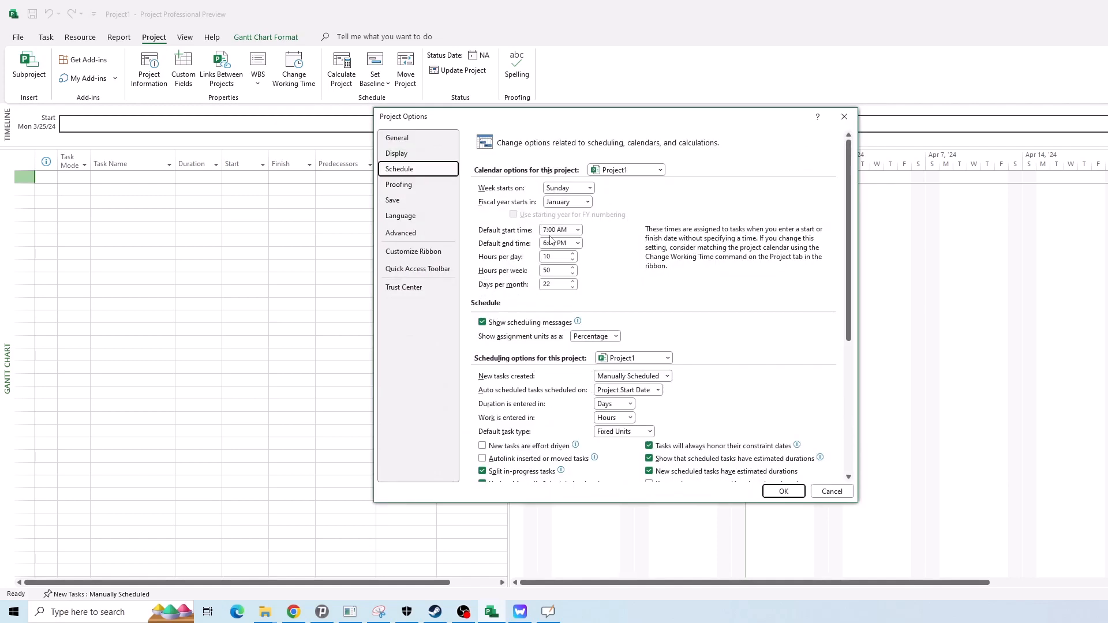
left_click(578, 230)
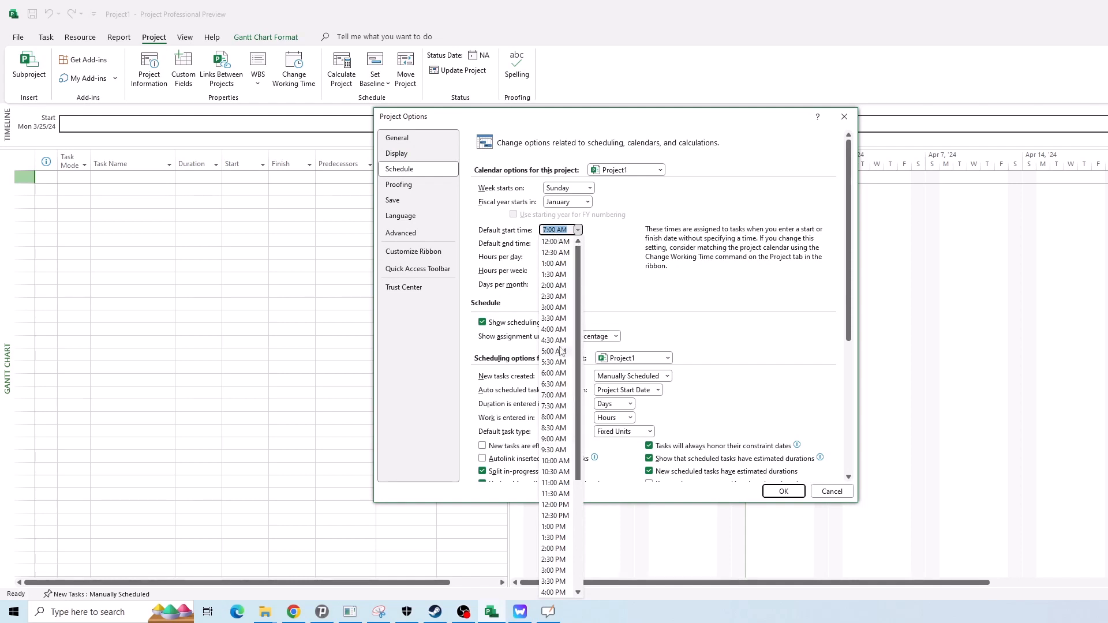
left_click(566, 420)
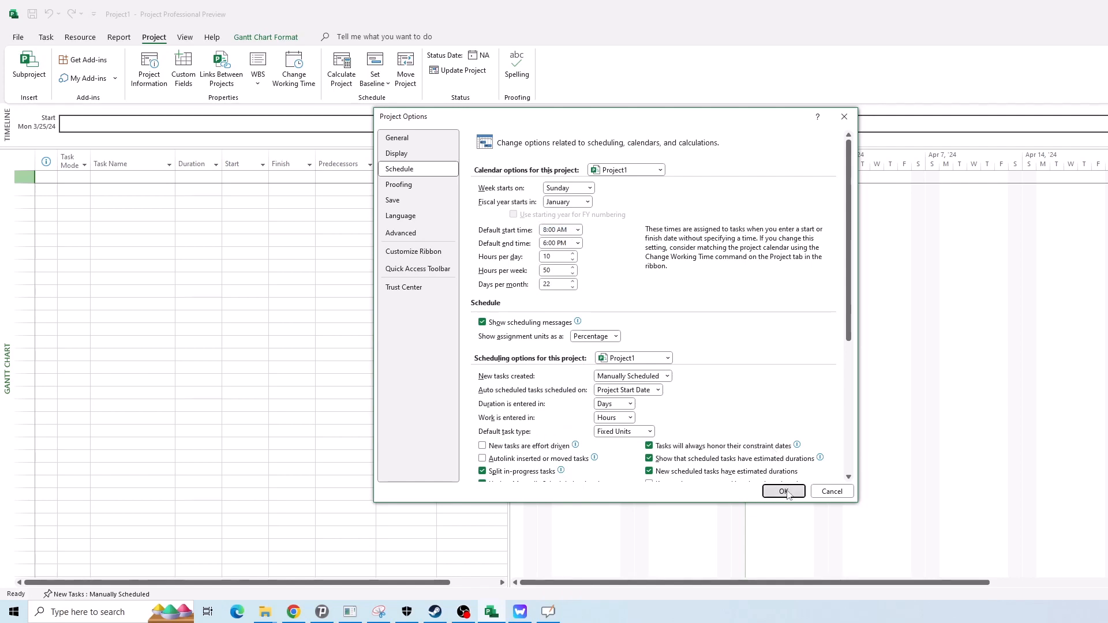
left_click(784, 491)
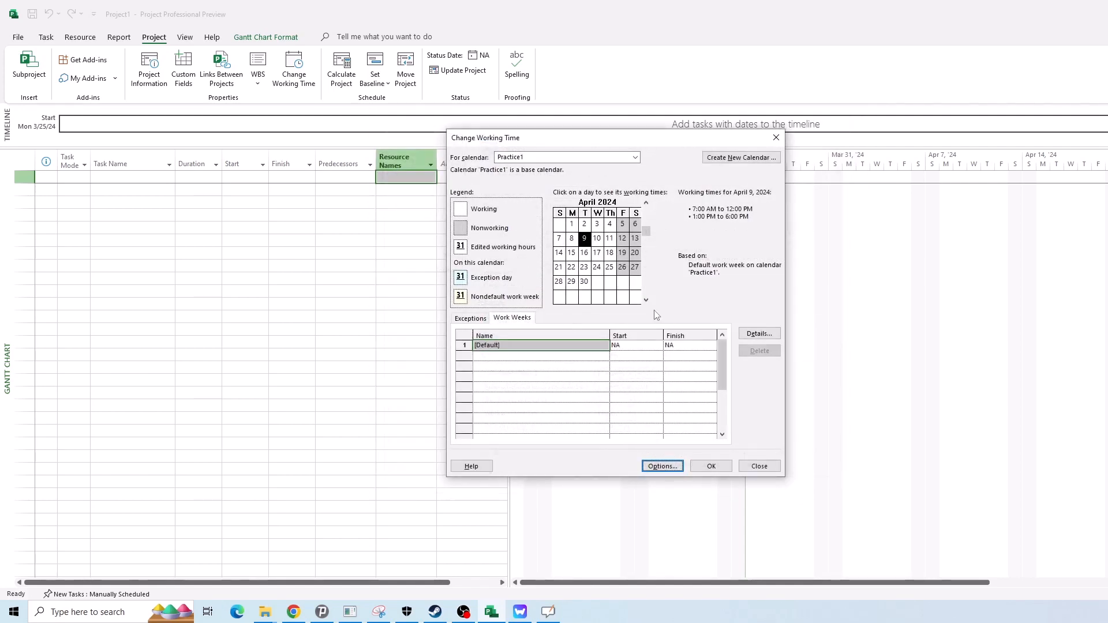
left_click(706, 468)
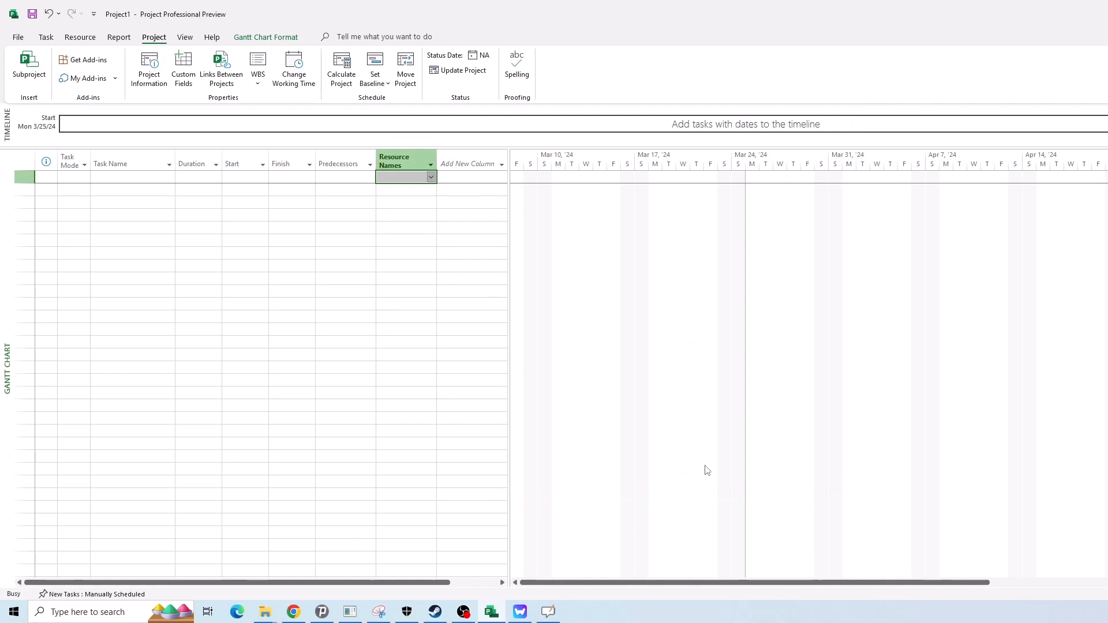
- Add a task named "task" in the first row of the task table
left_click(254, 218)
left_click(140, 176)
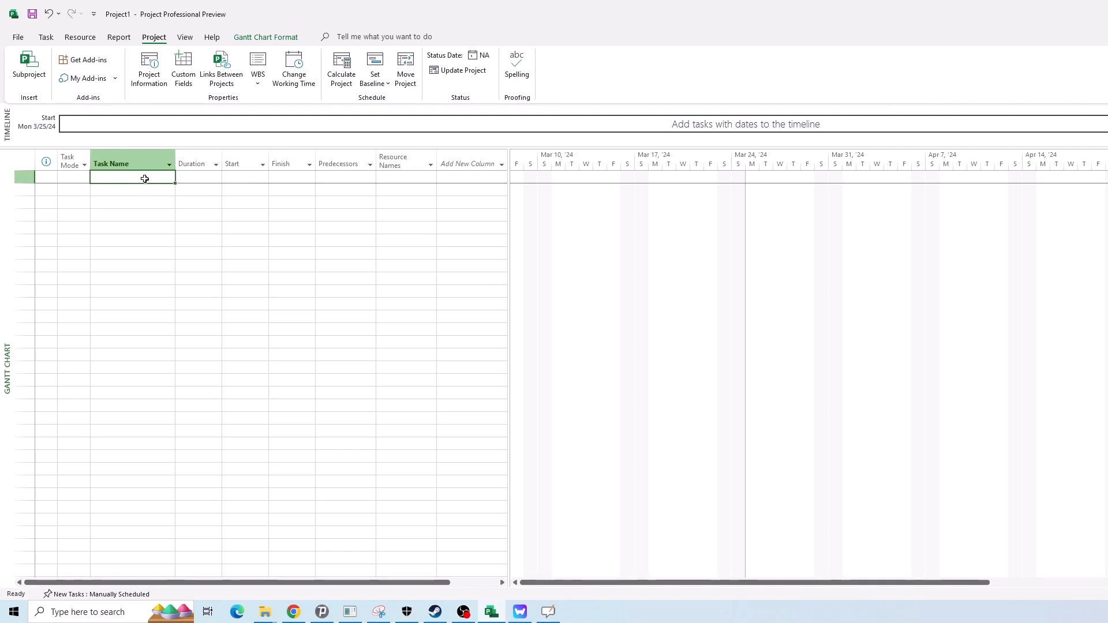
type("tas")
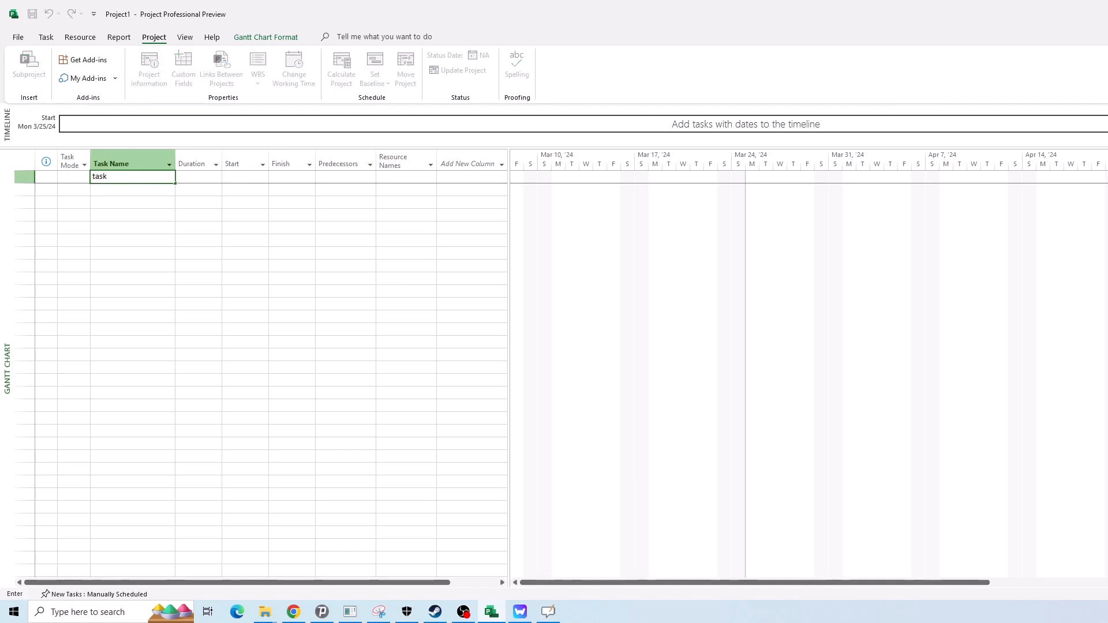
type("k")
key("Return")
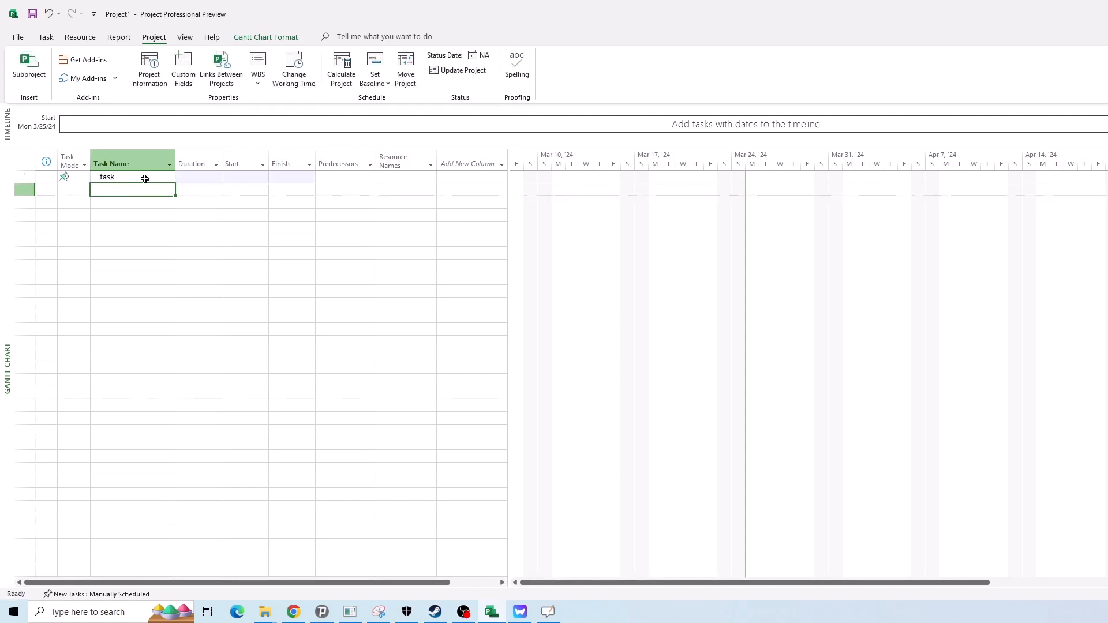
- Switch the first task's mode to Auto Scheduled
left_click(71, 179)
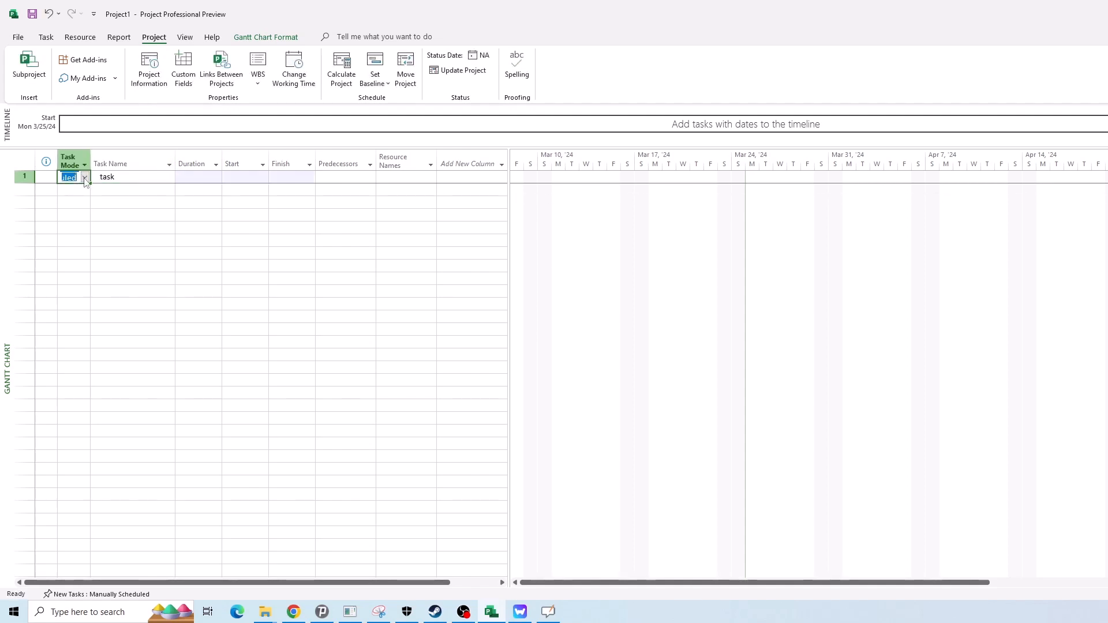
left_click(84, 176)
left_click(79, 191)
left_click(84, 177)
left_click(94, 190)
left_click(73, 173)
left_click(90, 202)
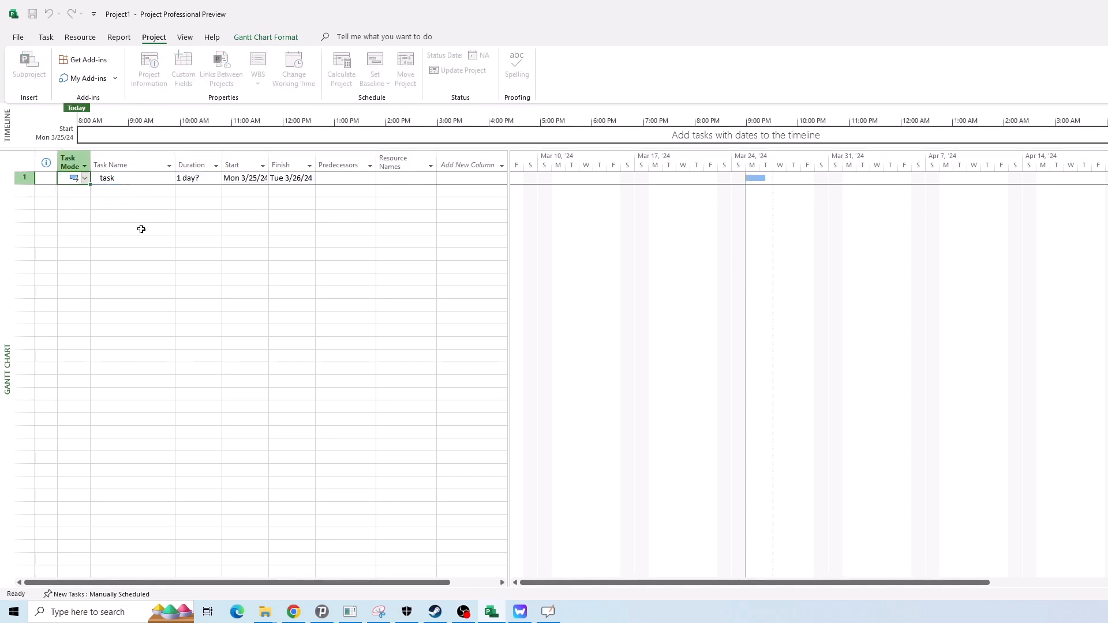
left_click(164, 242)
left_click(168, 215)
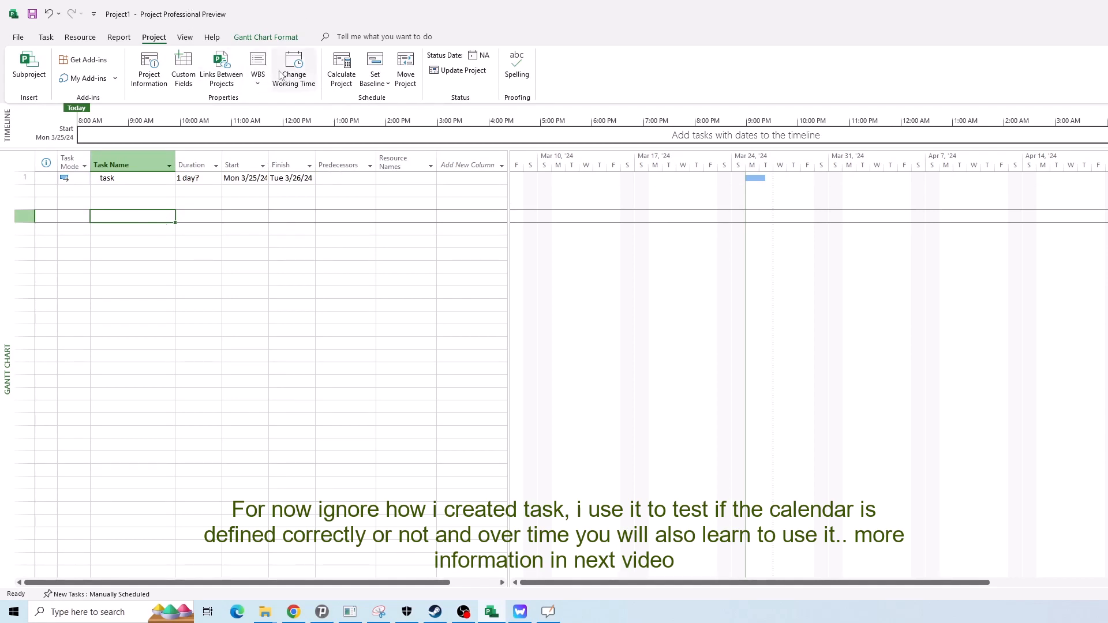
- Assign the Practice1 calendar to the project in the project information
left_click(145, 66)
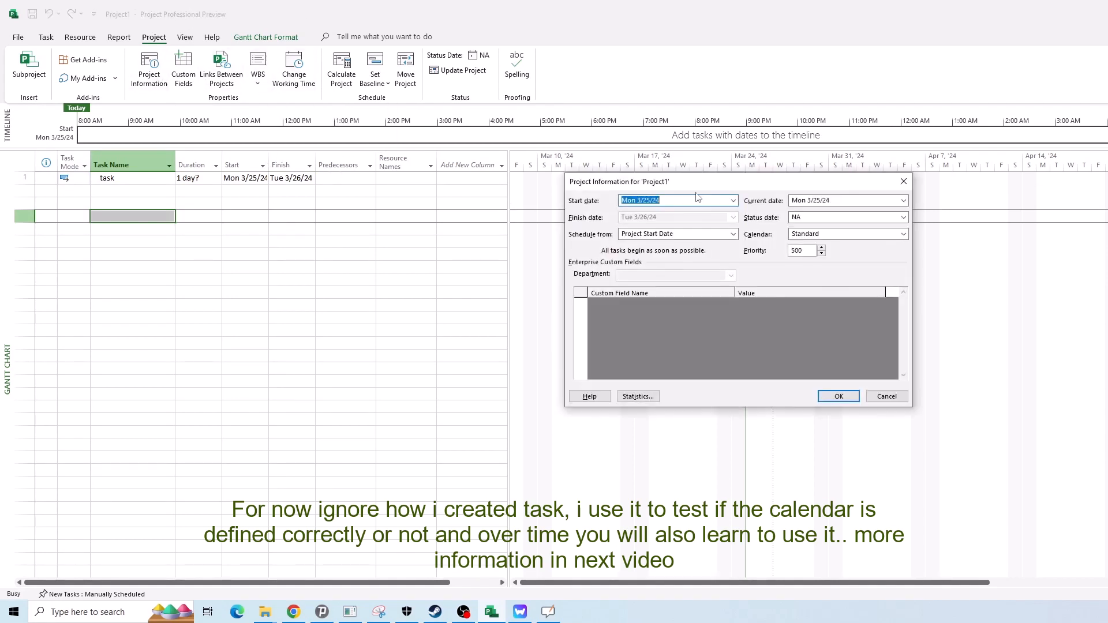
left_click(838, 236)
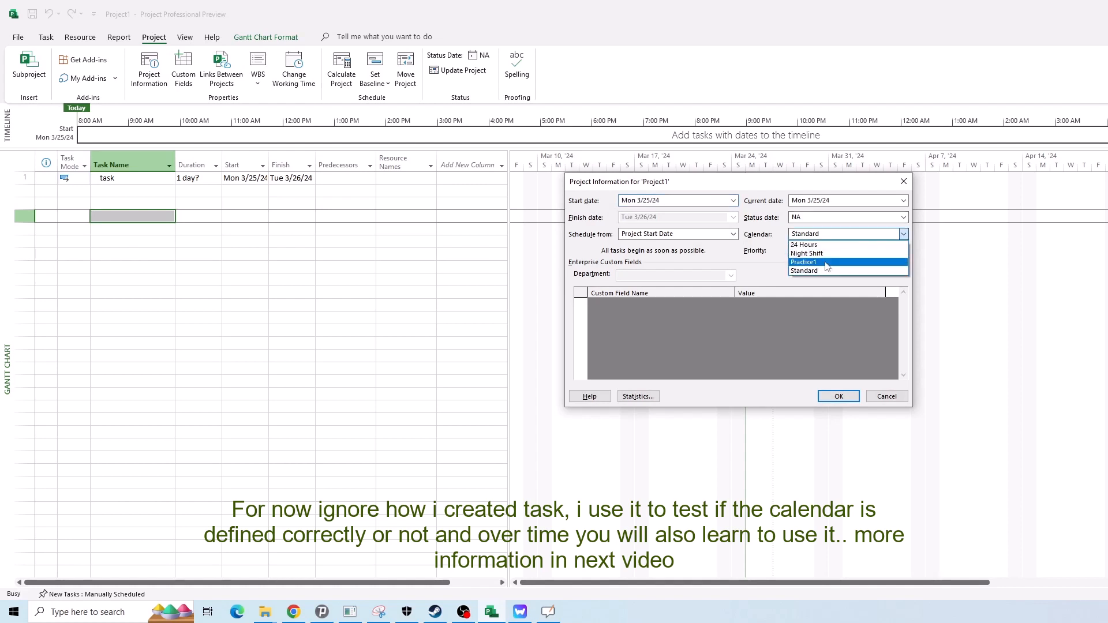
left_click(839, 262)
left_click(838, 396)
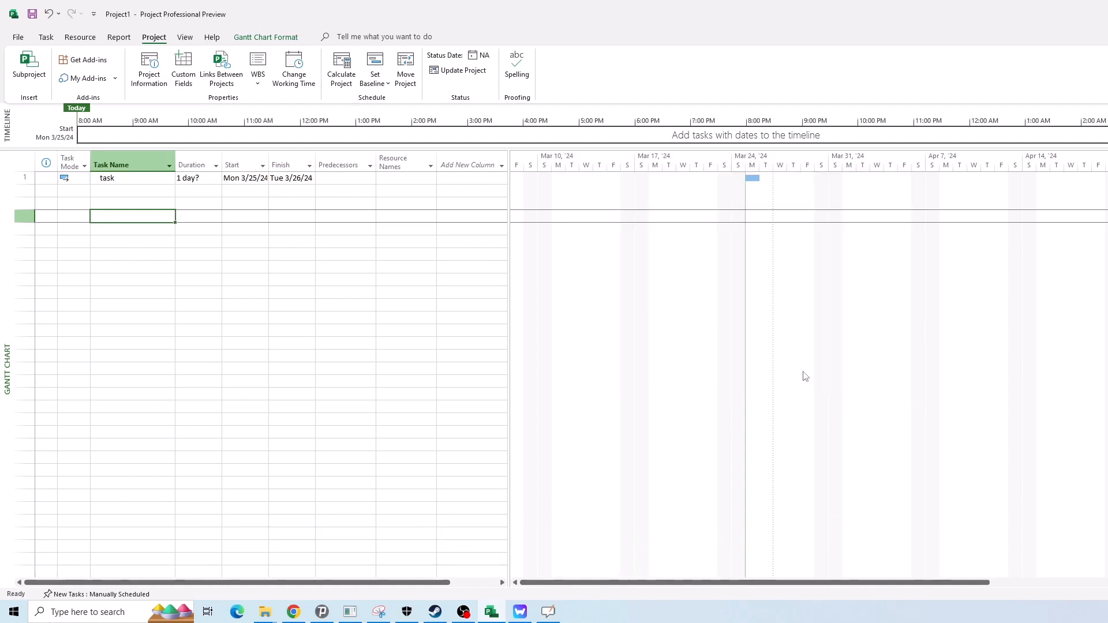
left_click(236, 304)
left_click(195, 205)
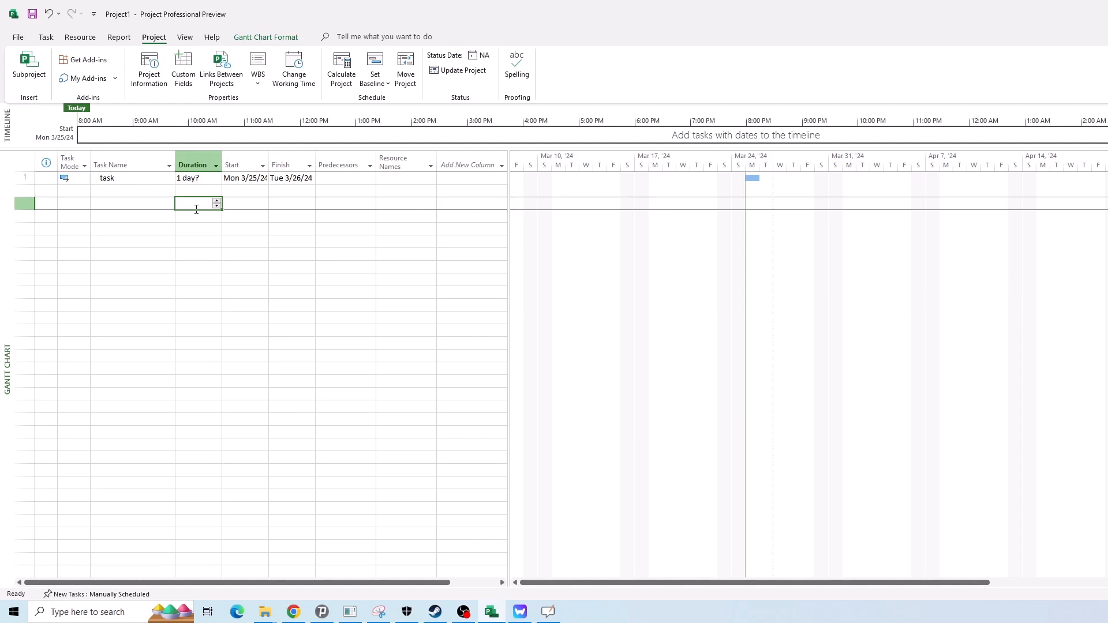
left_click(130, 183)
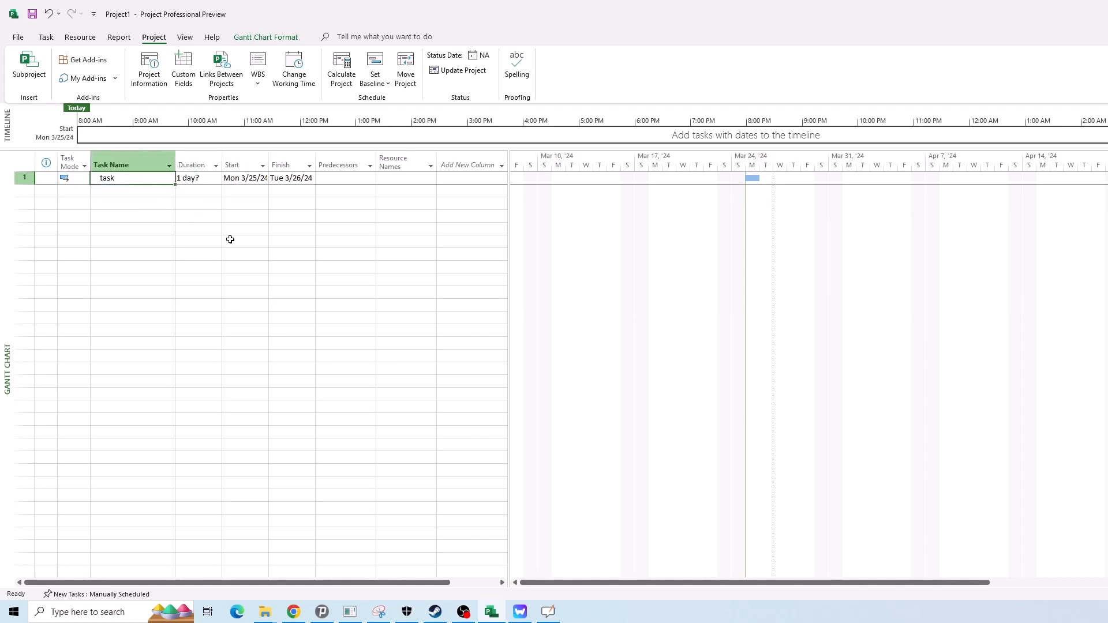
left_click(191, 228)
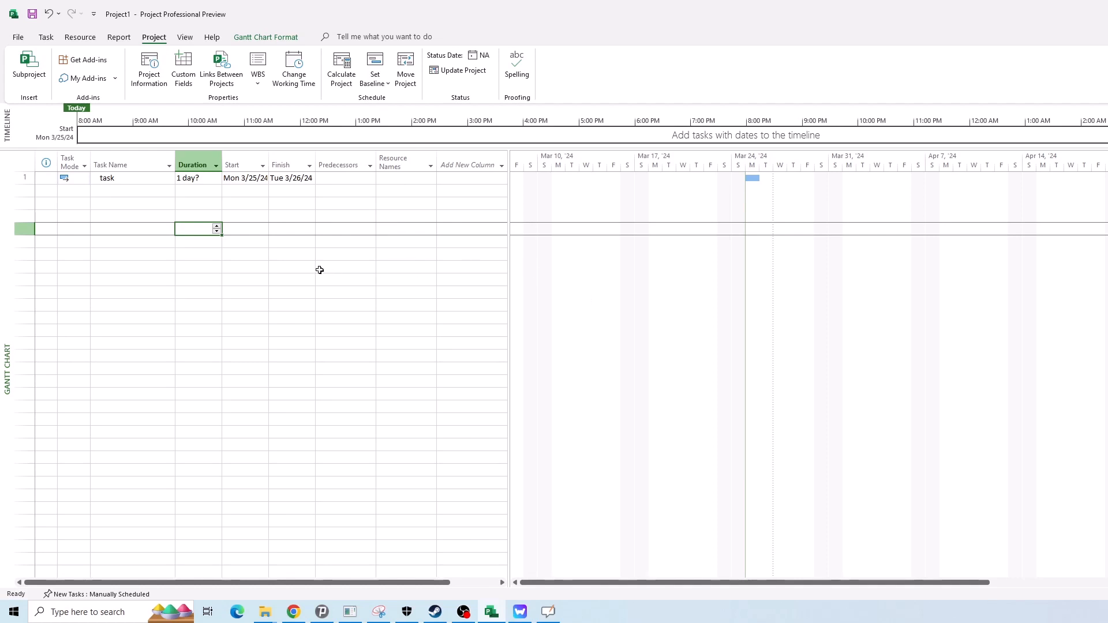
- Undo the project calendar assignment and the first task's change to Auto Scheduled
key("ctrl+z")
key("ctrl+z")
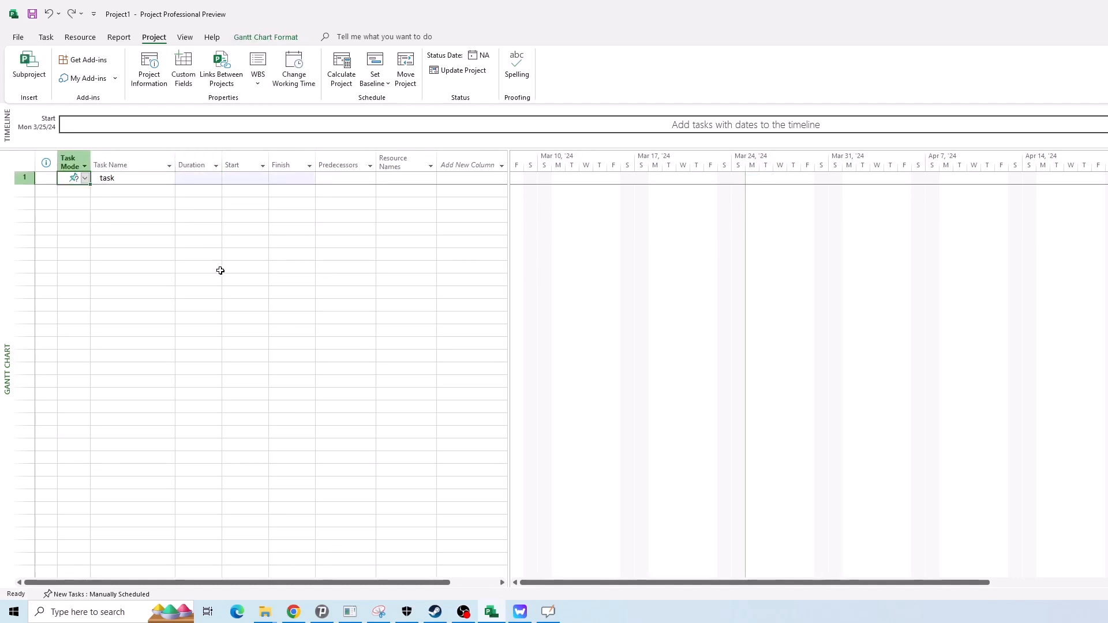
left_click(221, 271)
left_click(128, 182)
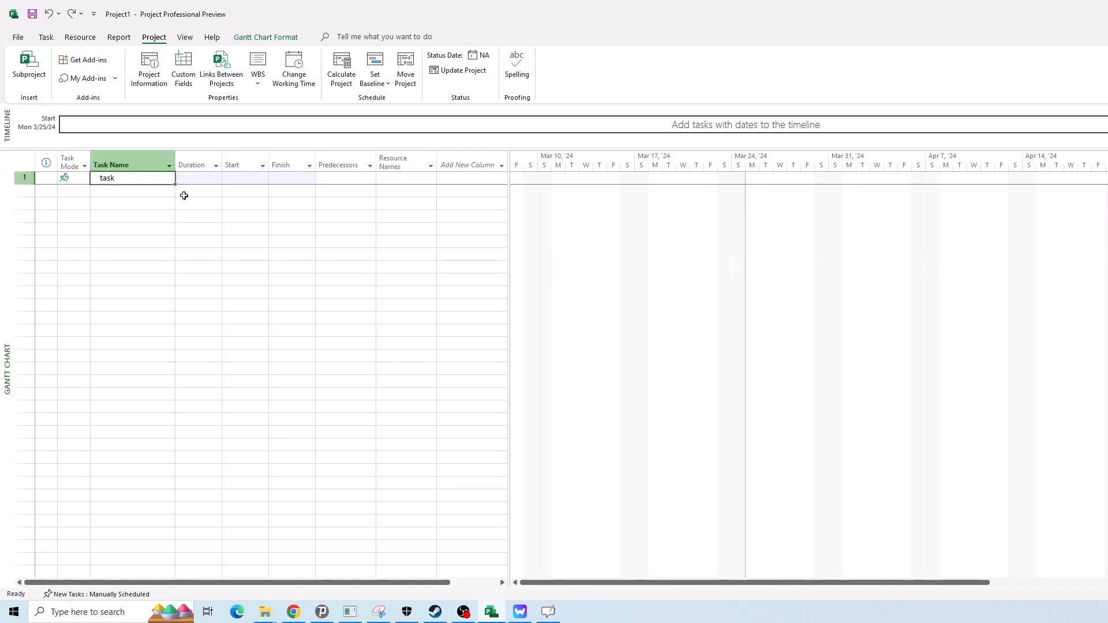
- Review the Practice1 calendar's work weeks and the project's schedule options for default times and hours
left_click(294, 69)
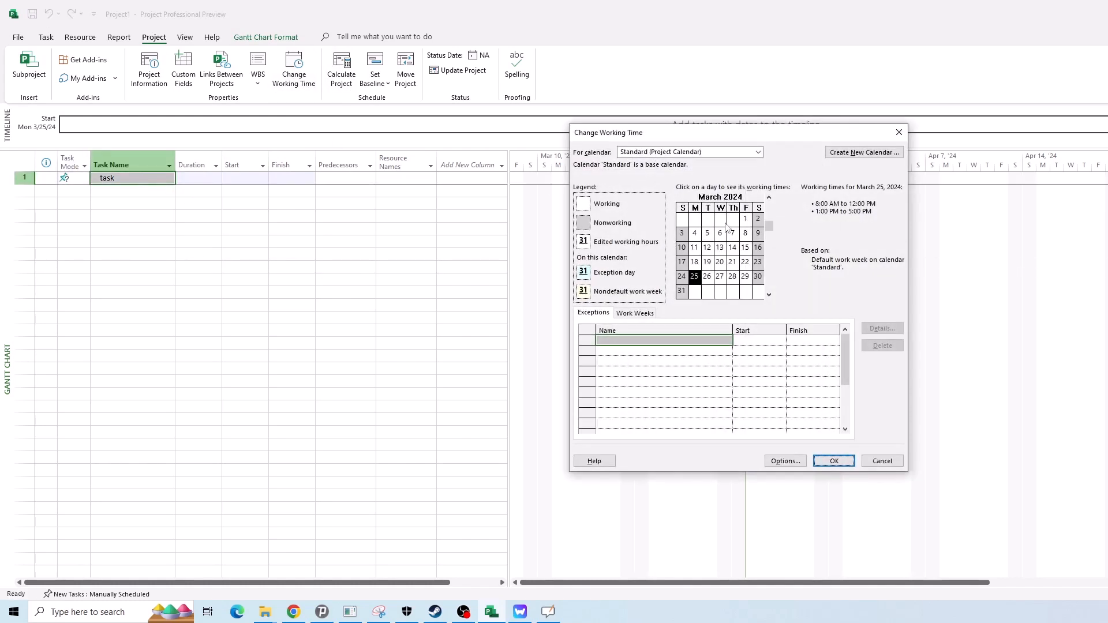
left_click(694, 153)
left_click(722, 186)
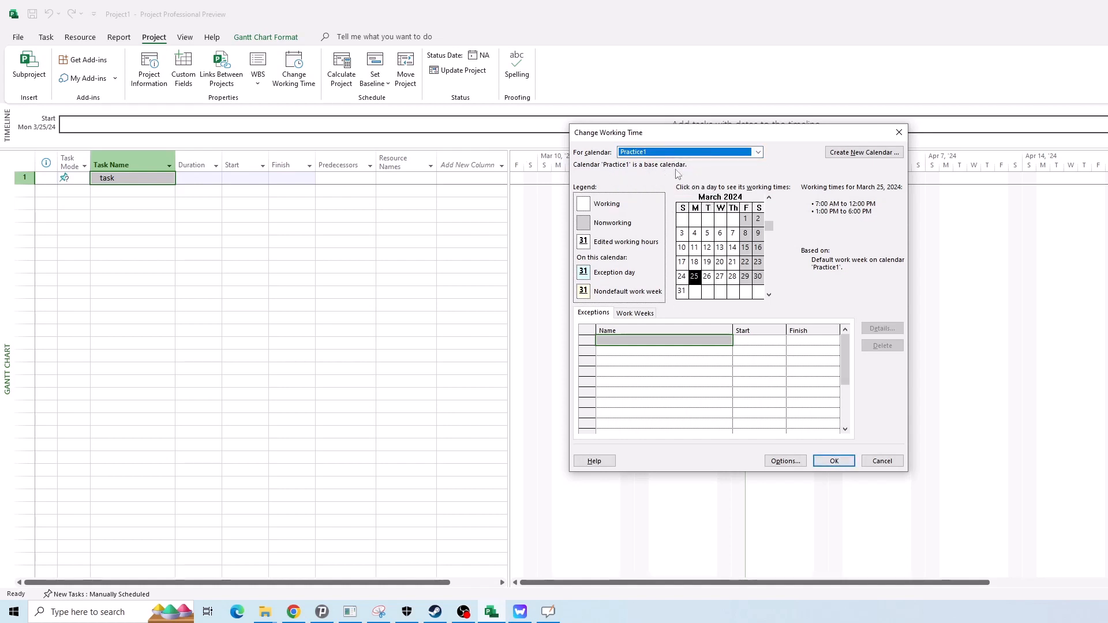
left_click(628, 315)
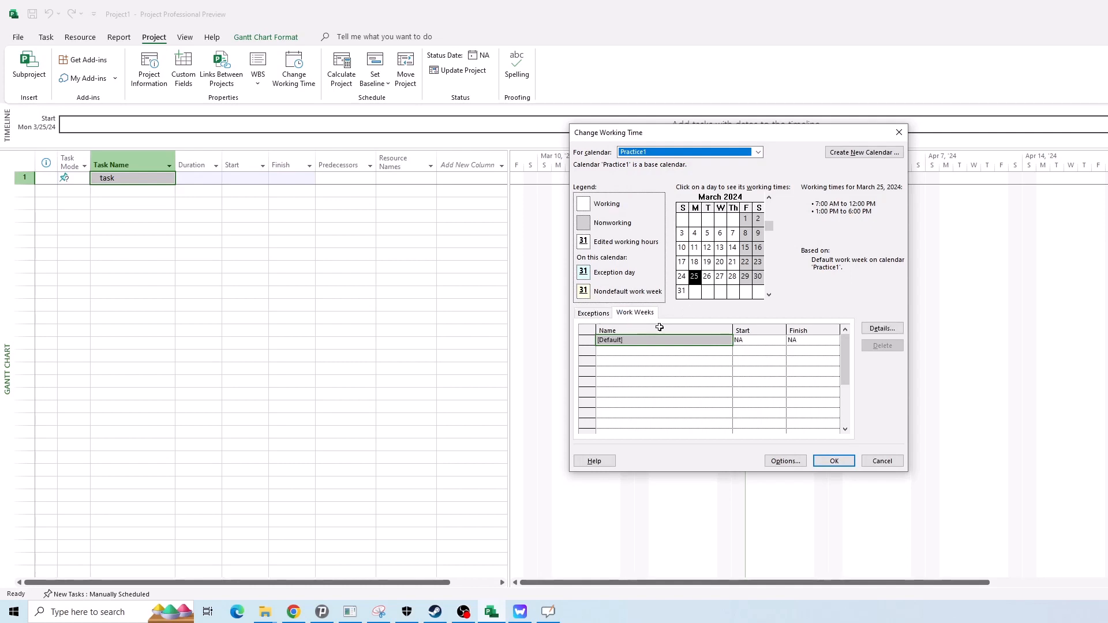
left_click(785, 460)
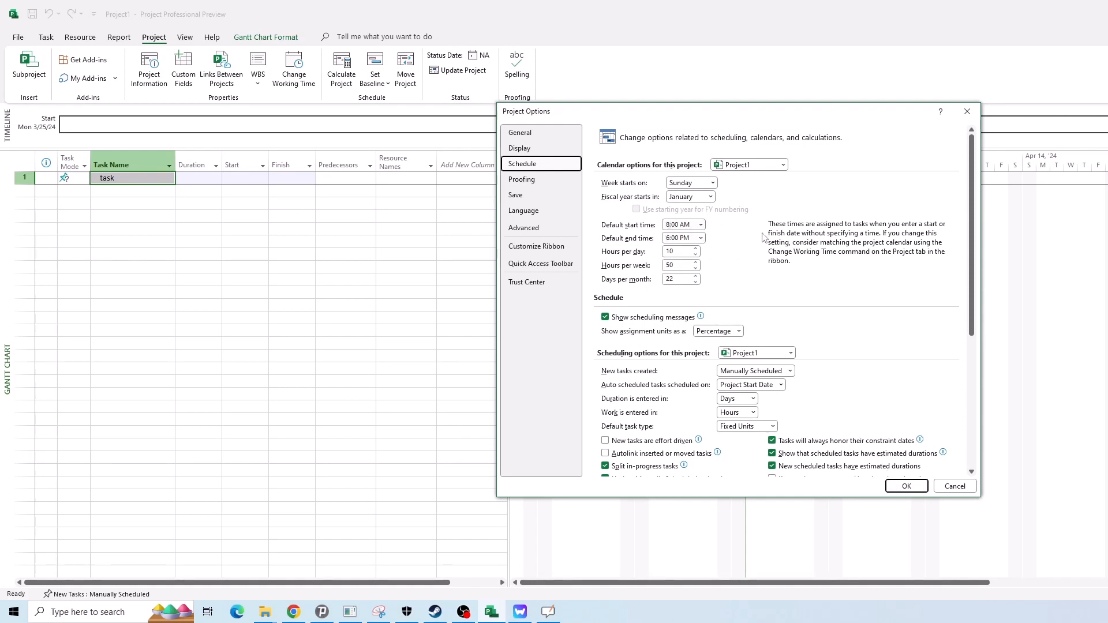
left_click(906, 486)
left_click(829, 460)
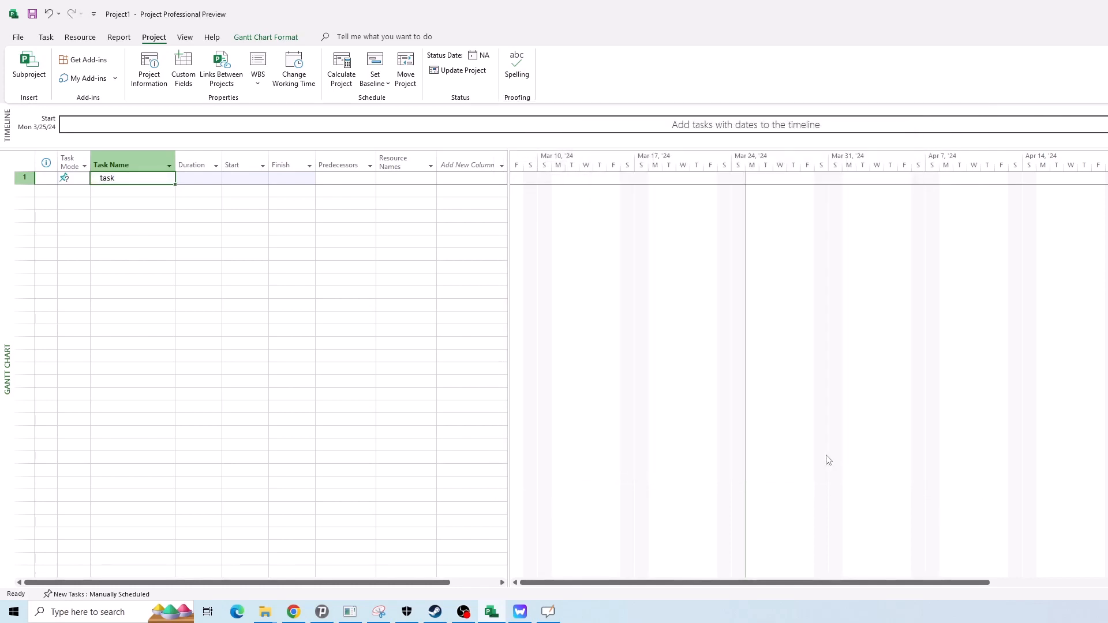
- Set the scheduling mode of the task in row 1 to Auto Scheduled
left_click(73, 178)
left_click(85, 181)
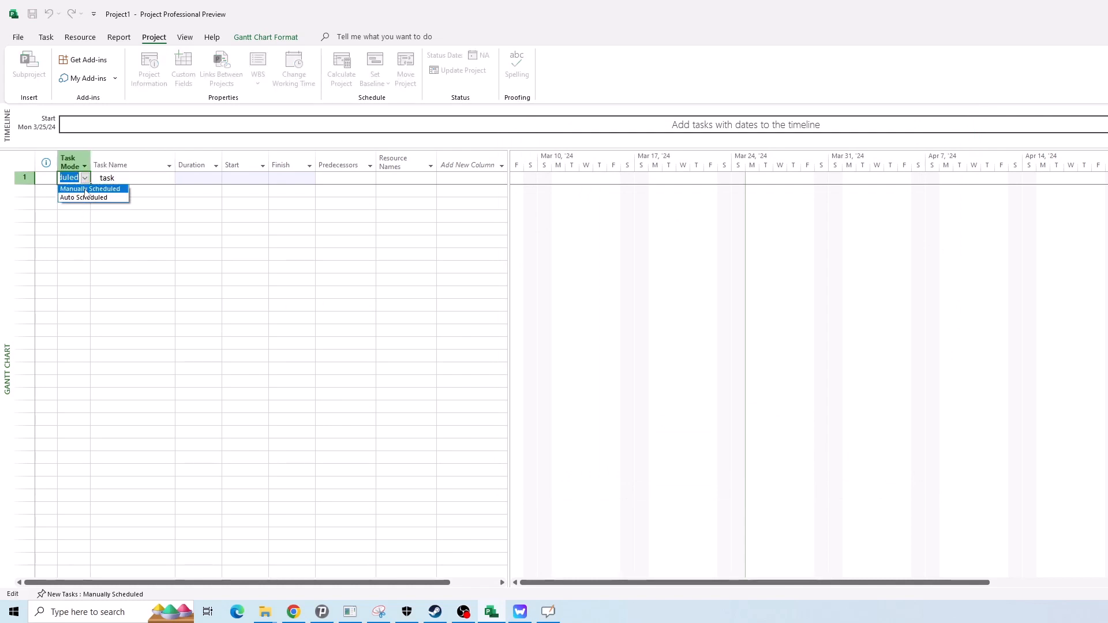
left_click(86, 198)
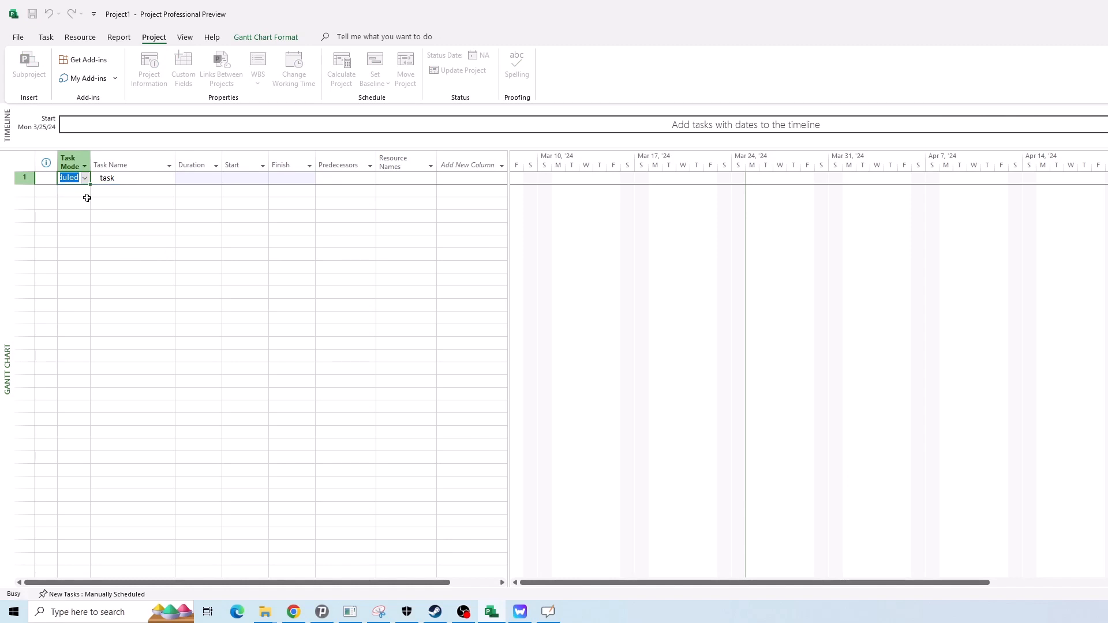
left_click(117, 190)
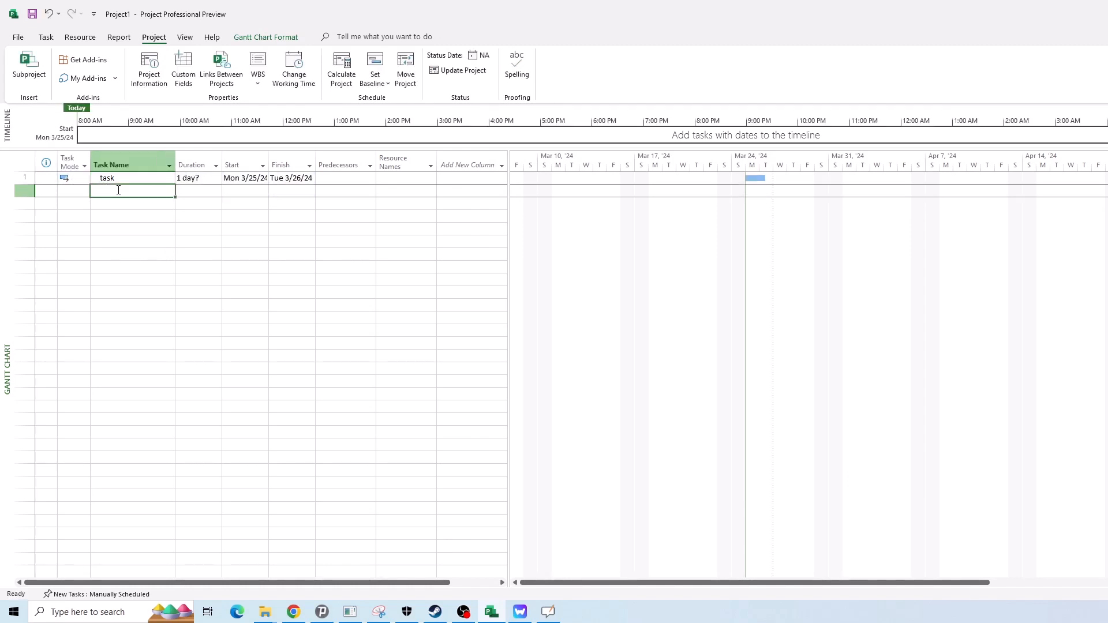
- Rename the first task as "task 1"
double_click(134, 176)
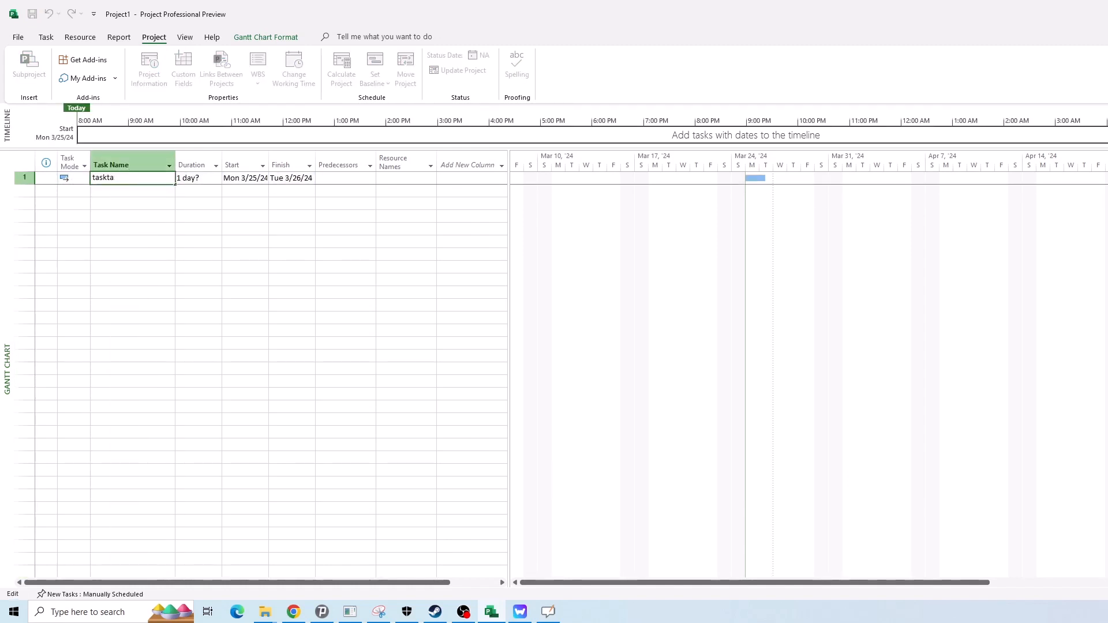
type("task 1")
key("BackSpace")
key("BackSpace")
key("BackSpace")
key("Return")
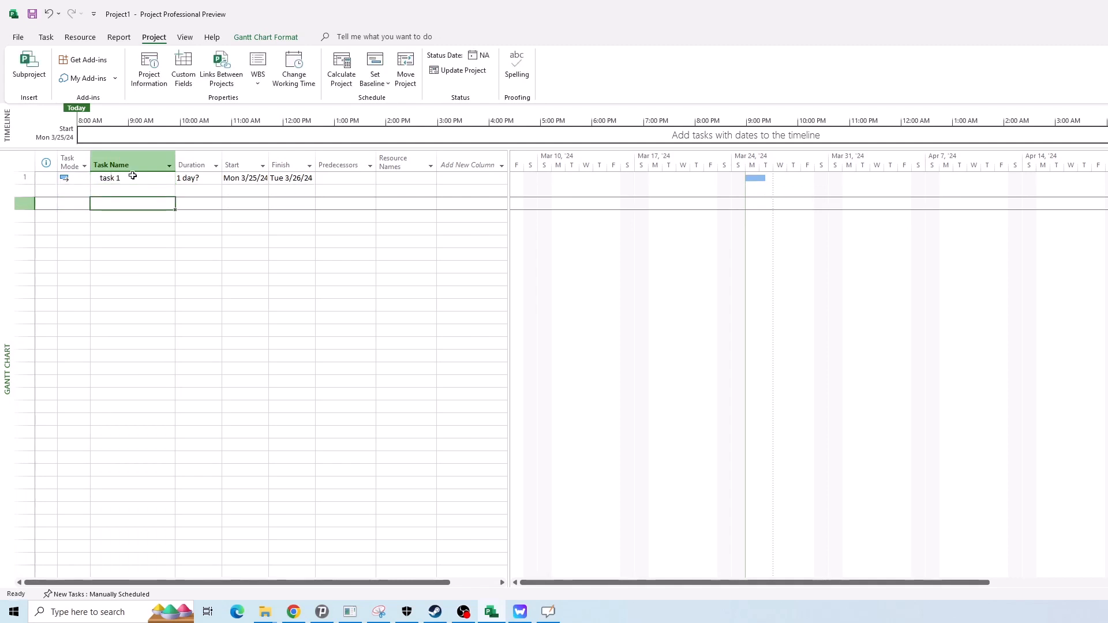
- Add a second task named "task 2" directly below task 1
key("Up")
type("task ")
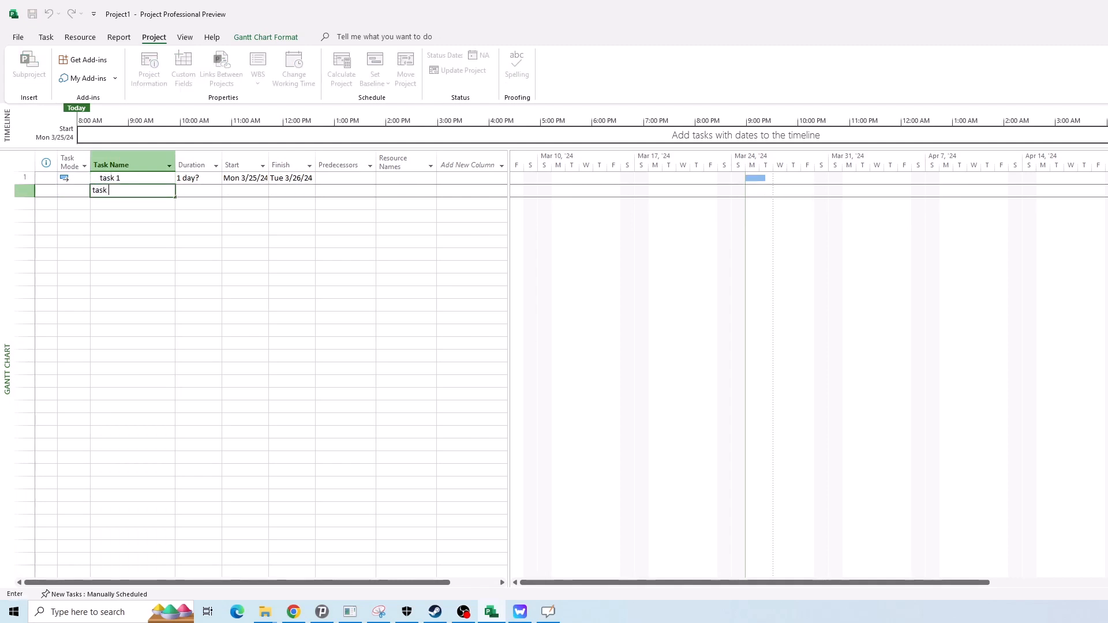
type("2")
key("Return")
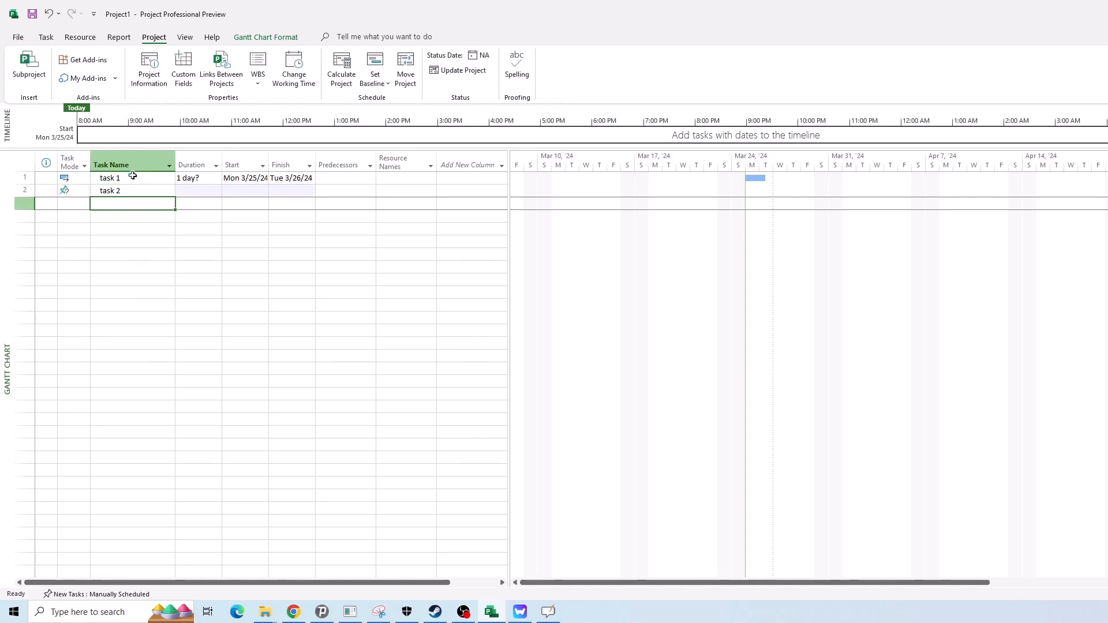
- Set the scheduling mode of task 2 to Auto Scheduled
key("Up")
key("Left")
type("a")
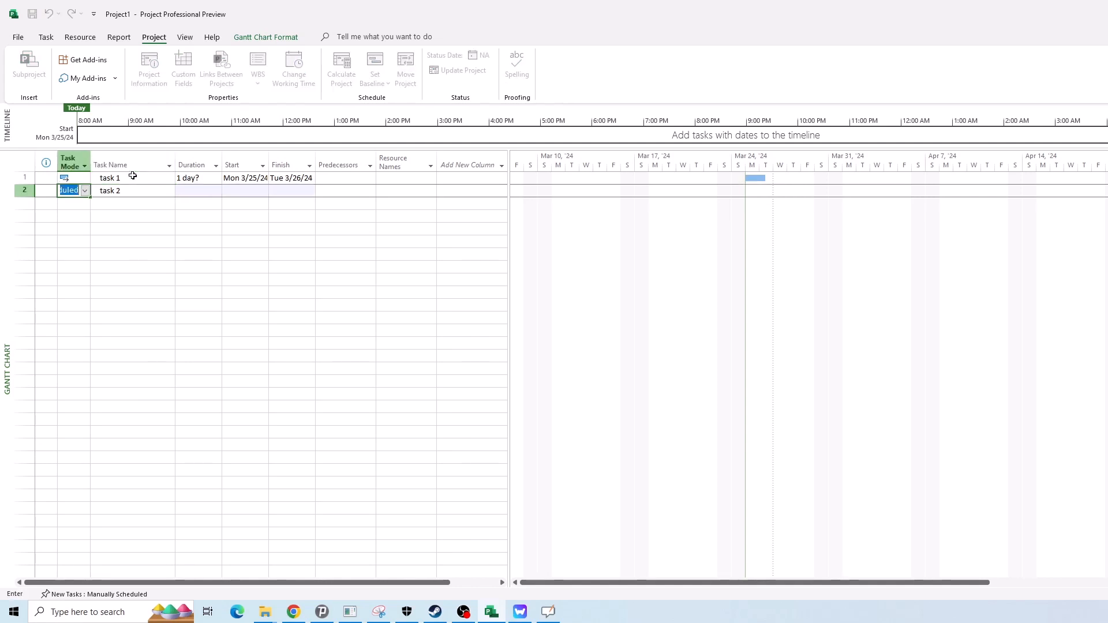
key("Return")
- Add a third task named "task 3" directly below task 2
key("Up")
key("Right")
key("Down")
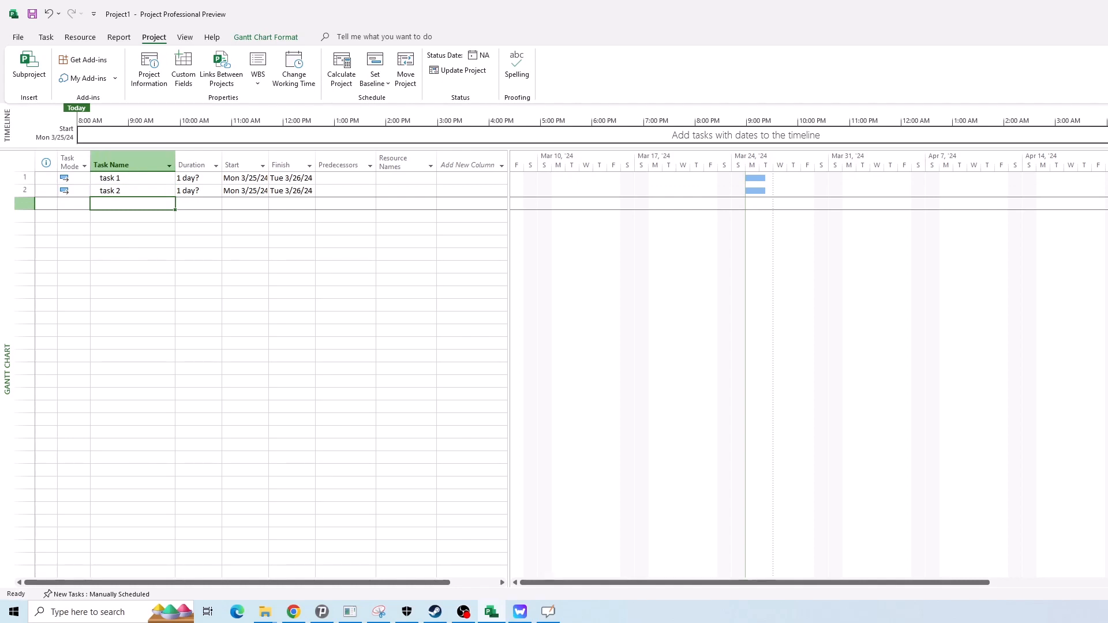
type("tas")
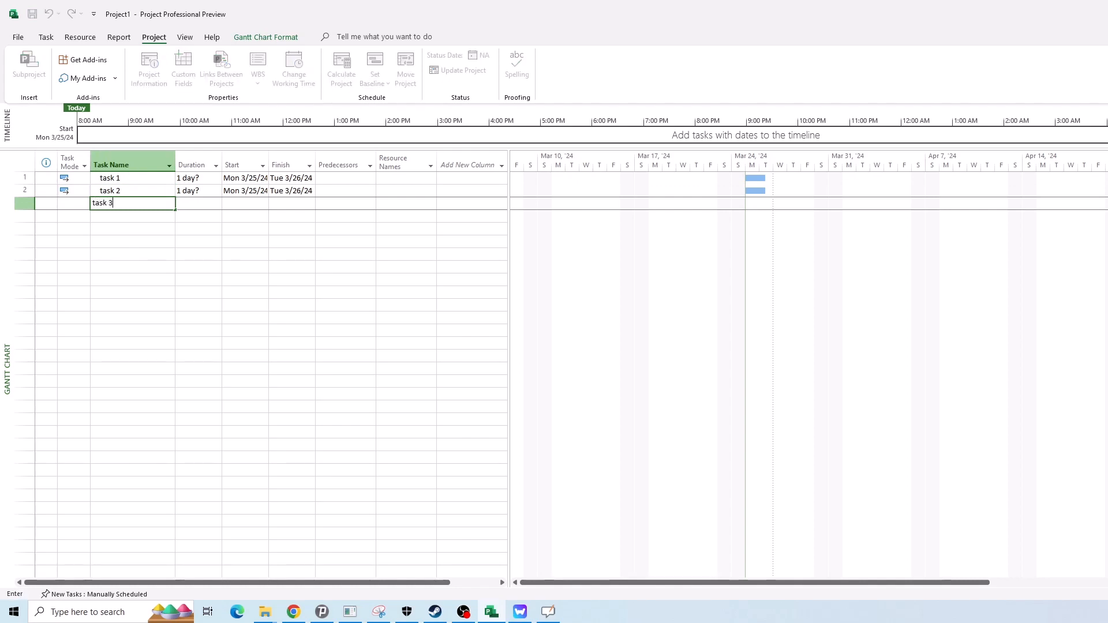
type("k 3")
key("Return")
- Set the scheduling mode of task 3 to Auto Scheduled
left_click(74, 203)
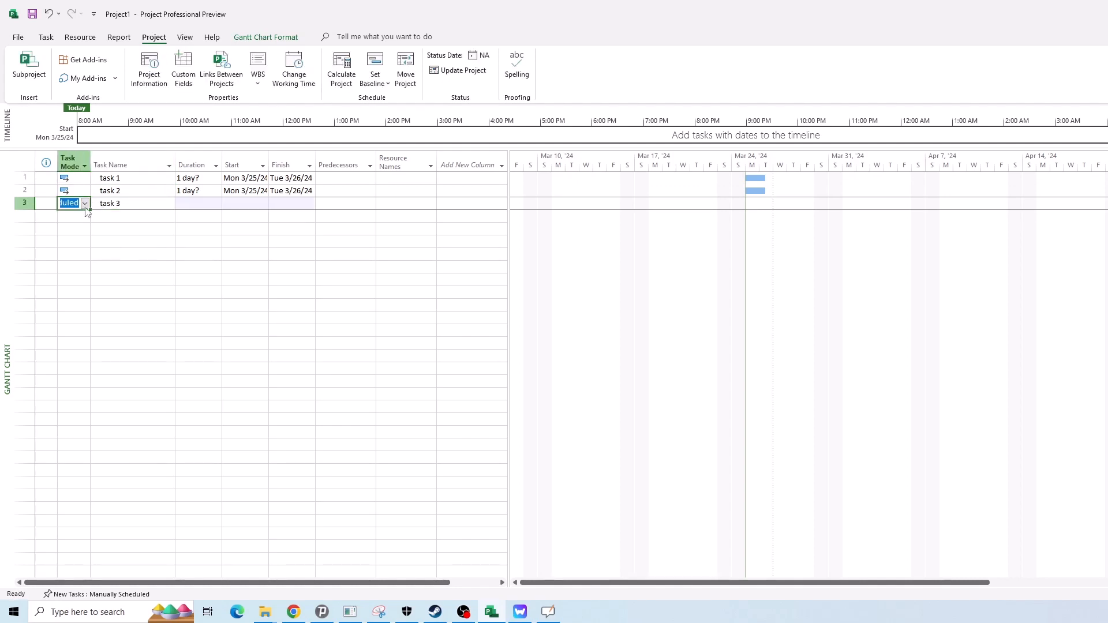
left_click(85, 205)
left_click(85, 223)
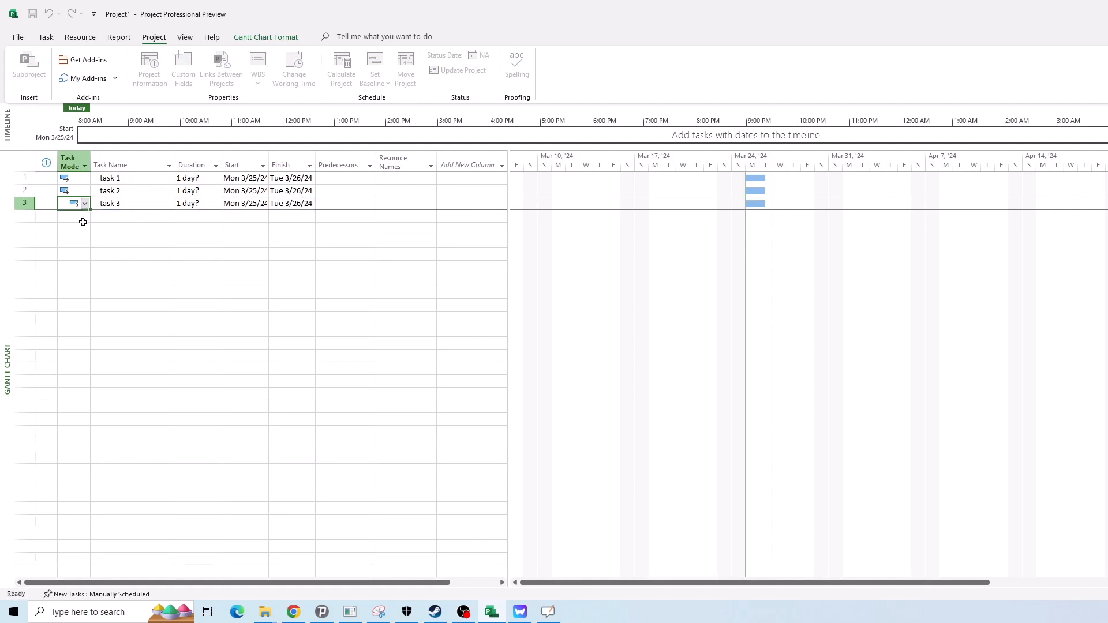
left_click(164, 269)
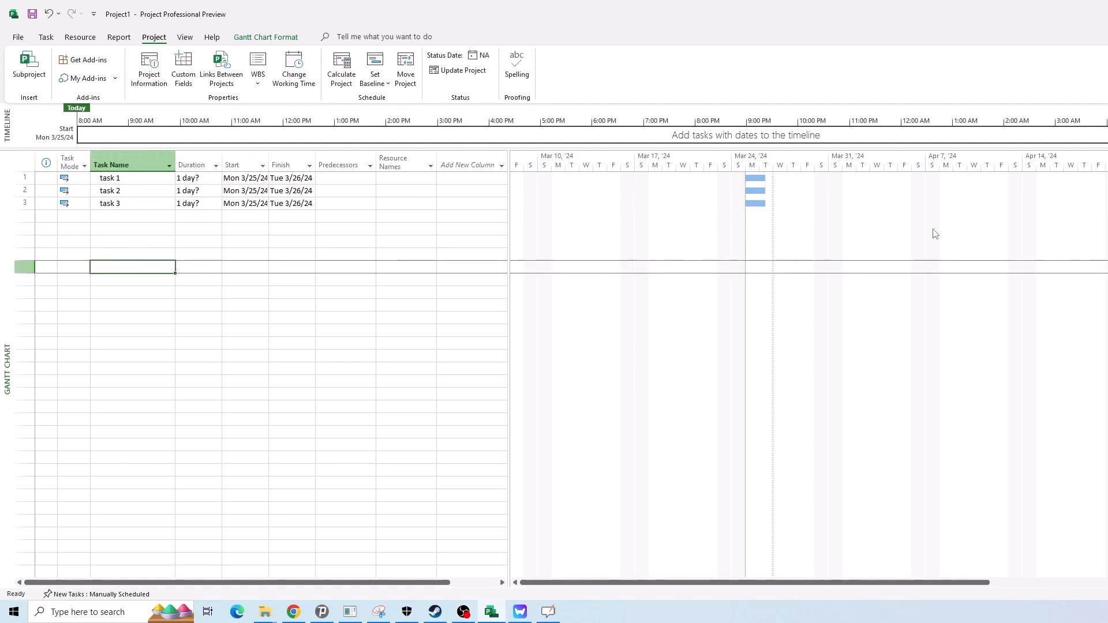
- Link the Gantt bars of task 1 and task 2 so that task 1 is the predecessor of task 2
left_click_drag(755, 179, 755, 191)
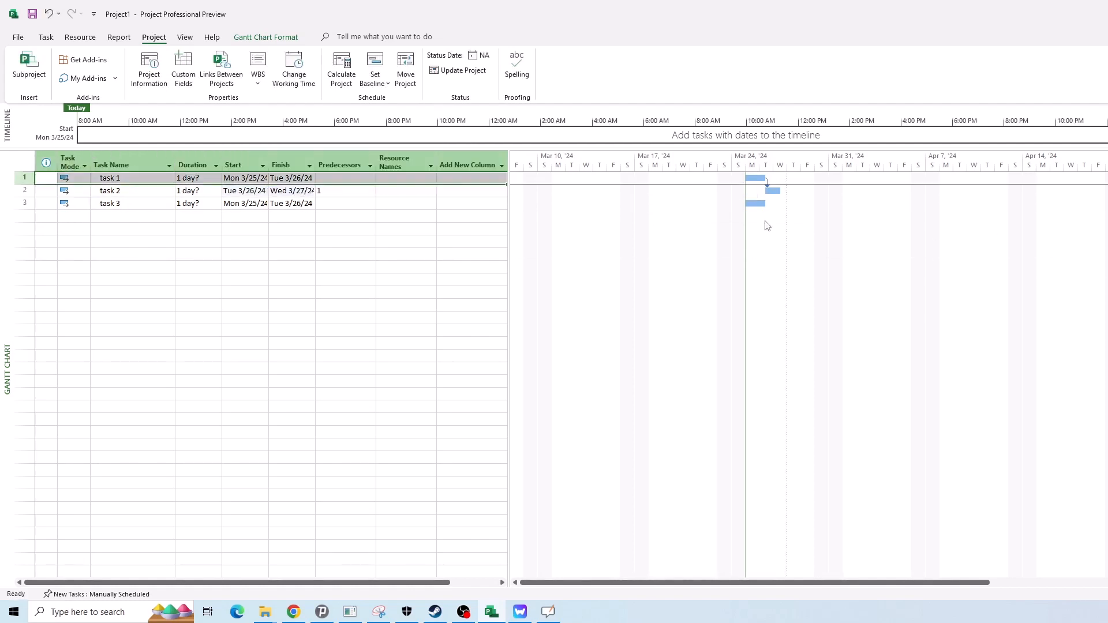
left_click(228, 241)
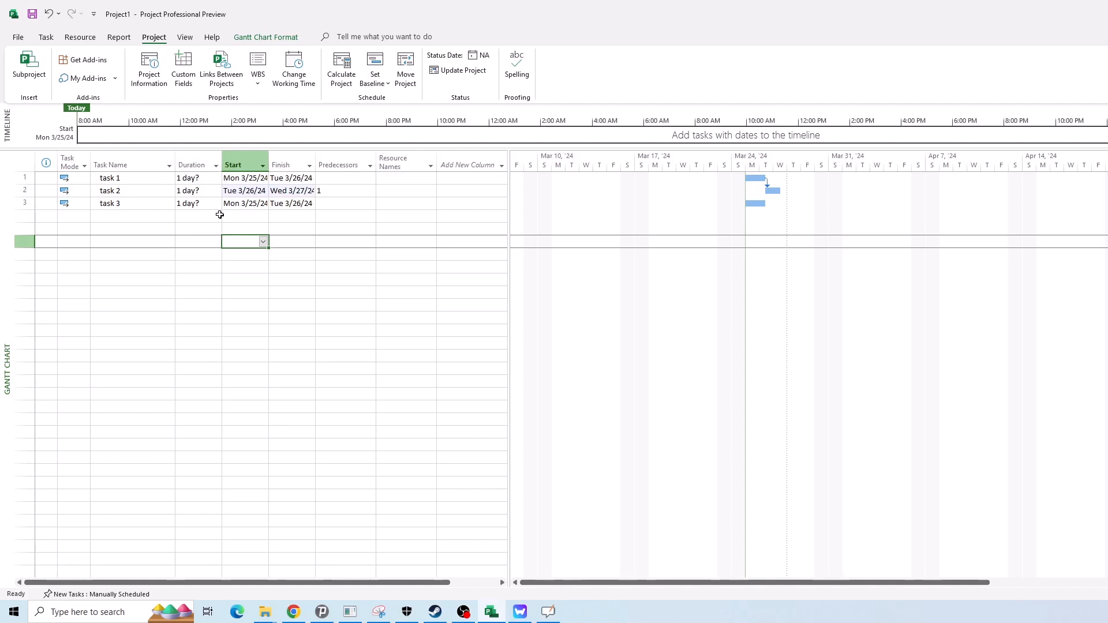
left_click(161, 215)
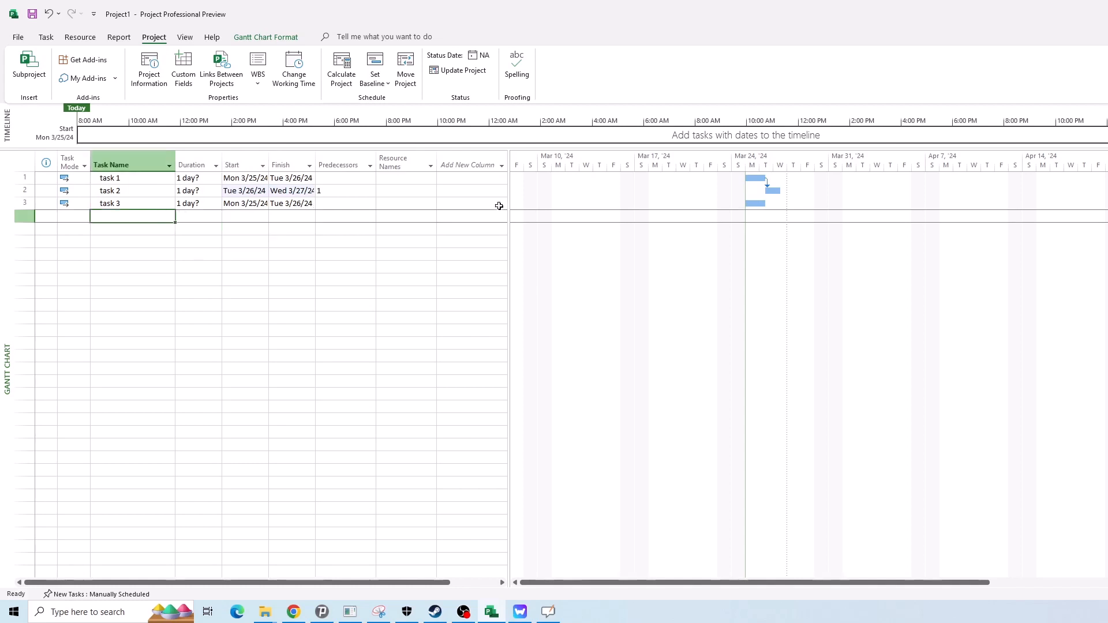
- Examine how the three task bars span the days in the Gantt chart and compare them with the start and finish dates
scroll(777, 180, "up", 2)
scroll(784, 175, "down", 2)
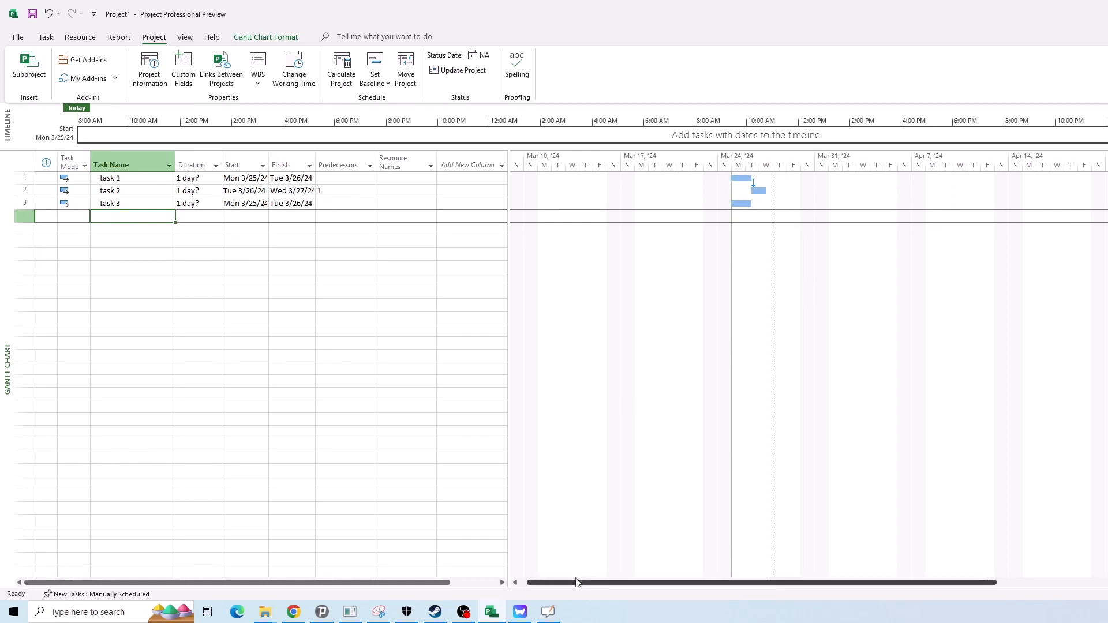
left_click_drag(578, 583, 640, 544)
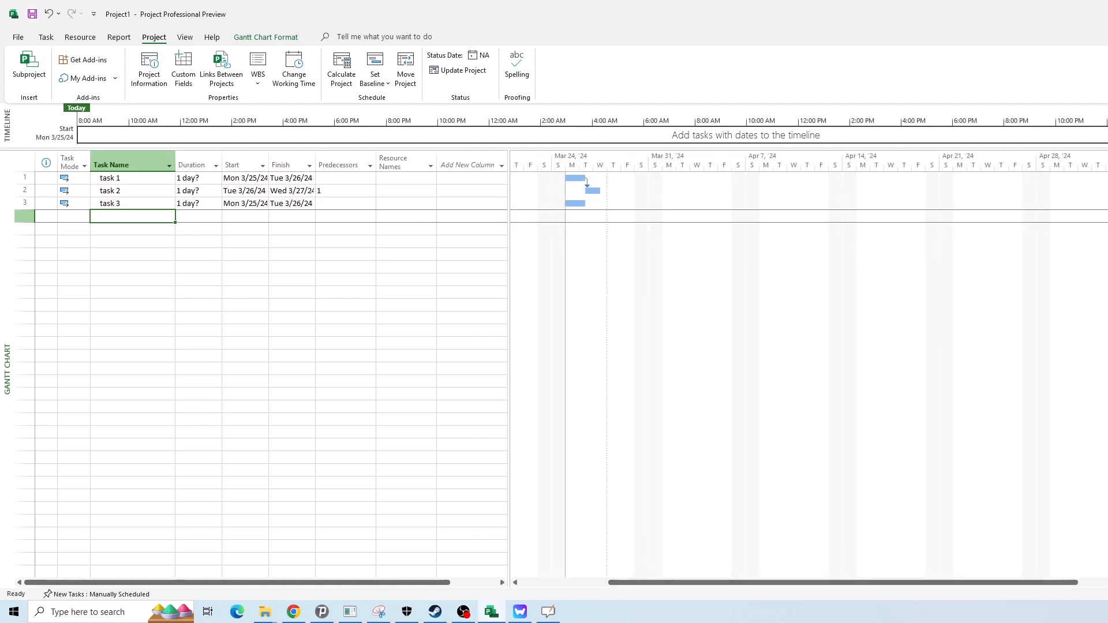
key("alt+Tab")
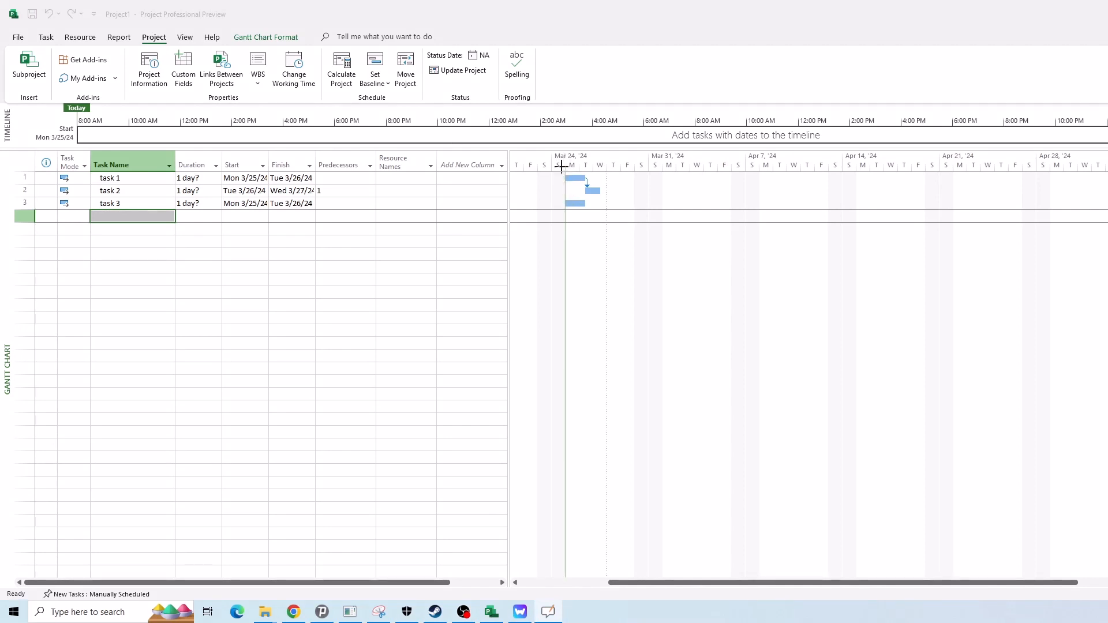
mouse_move(558, 168)
left_mouse_down()
mouse_move(577, 187)
mouse_move(600, 171)
left_mouse_up()
left_click_drag(92, 184, 128, 186)
key("Delete")
left_click(487, 291)
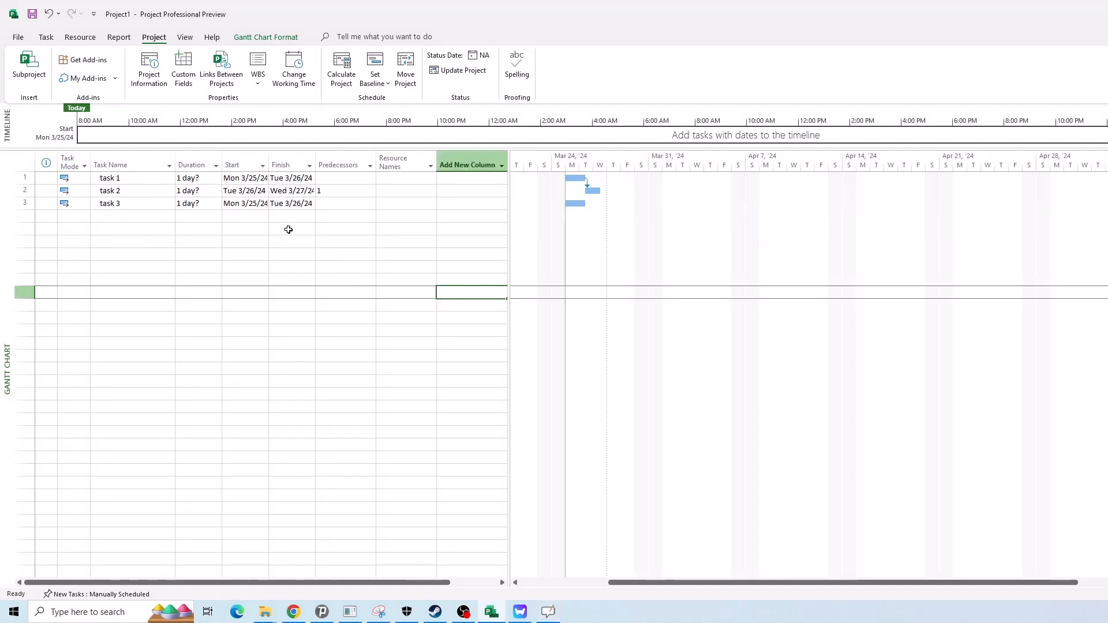
left_click(257, 191)
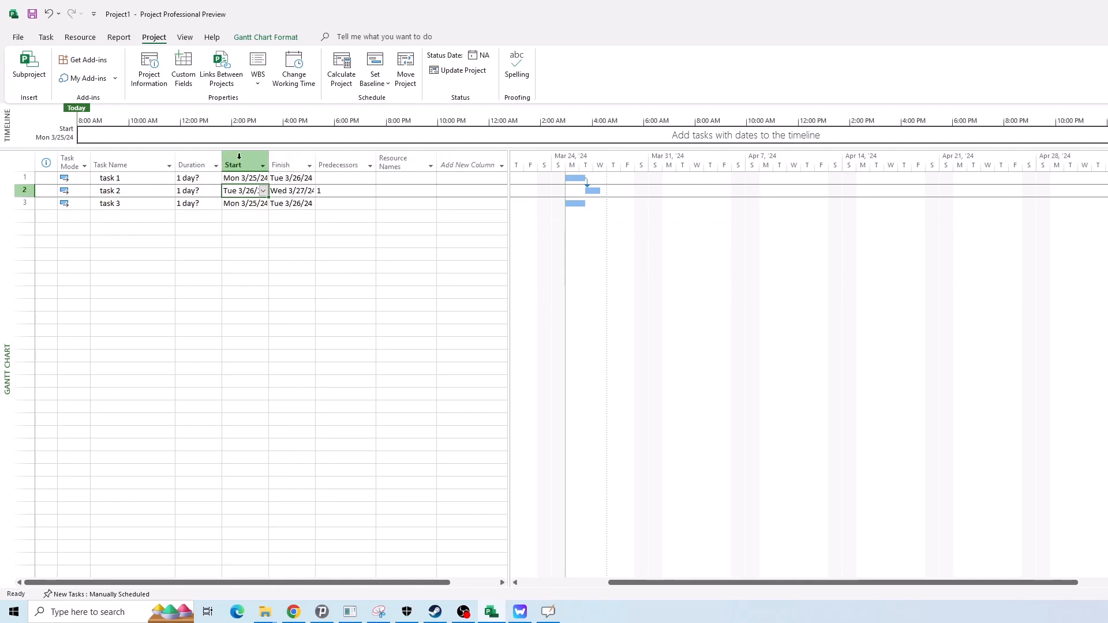
- Review the working times of the Practice1 calendar and close the working-time settings without changes
left_click(283, 84)
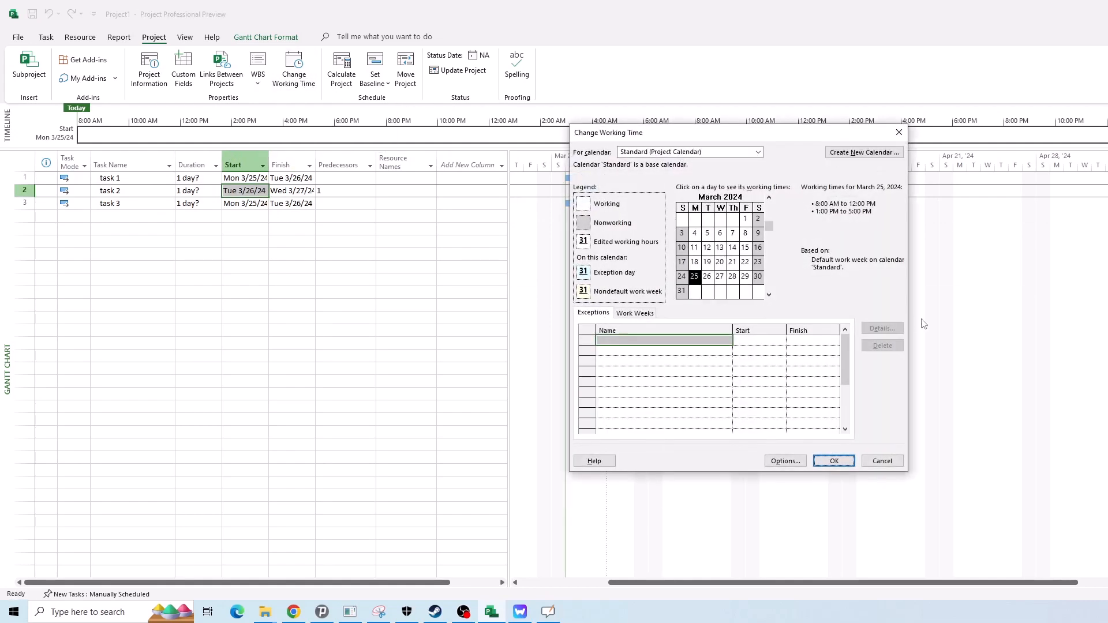
left_click(719, 151)
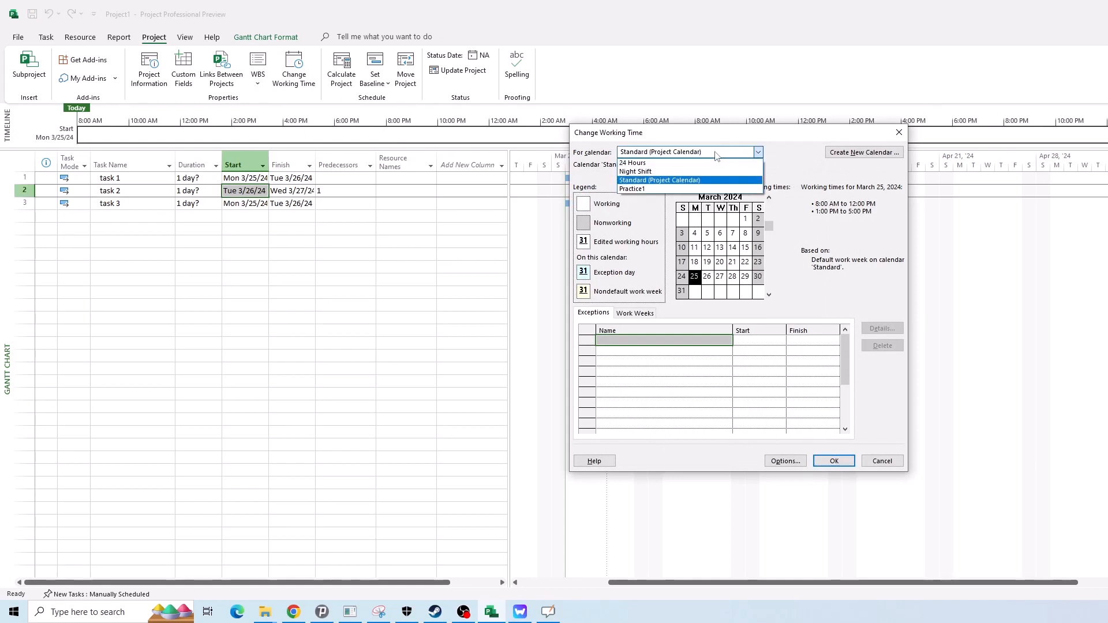
left_click(670, 189)
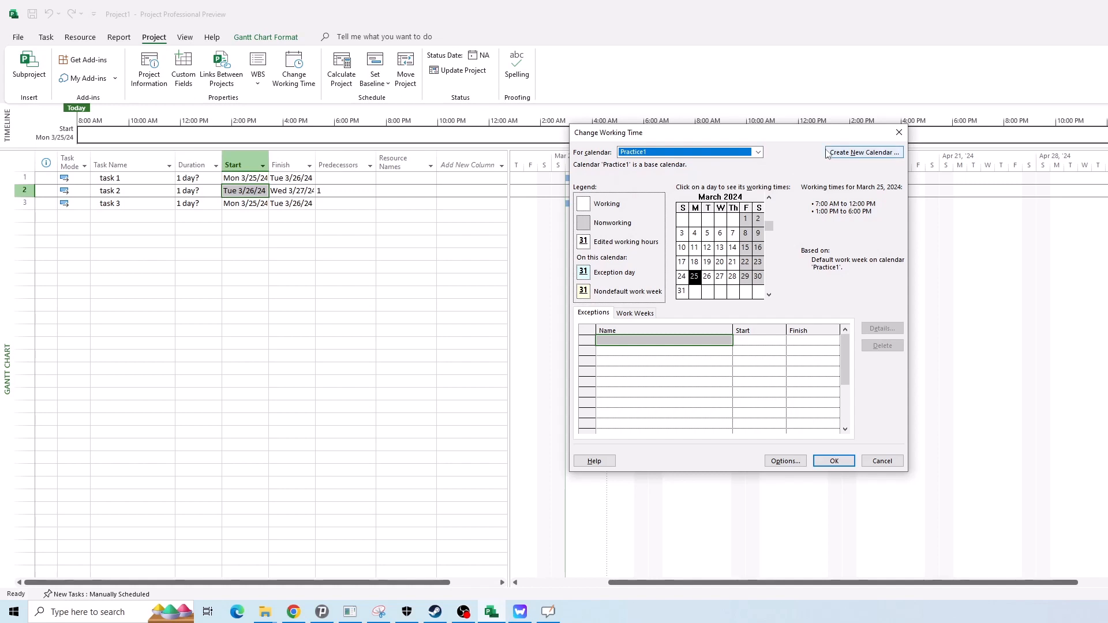
left_click(902, 132)
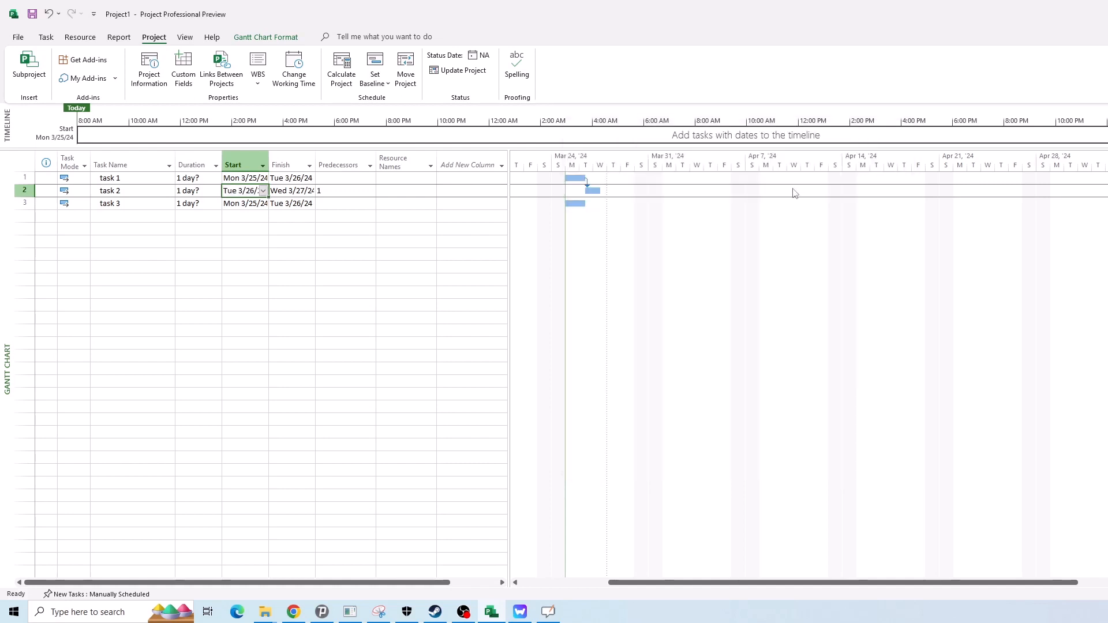
left_click(335, 202)
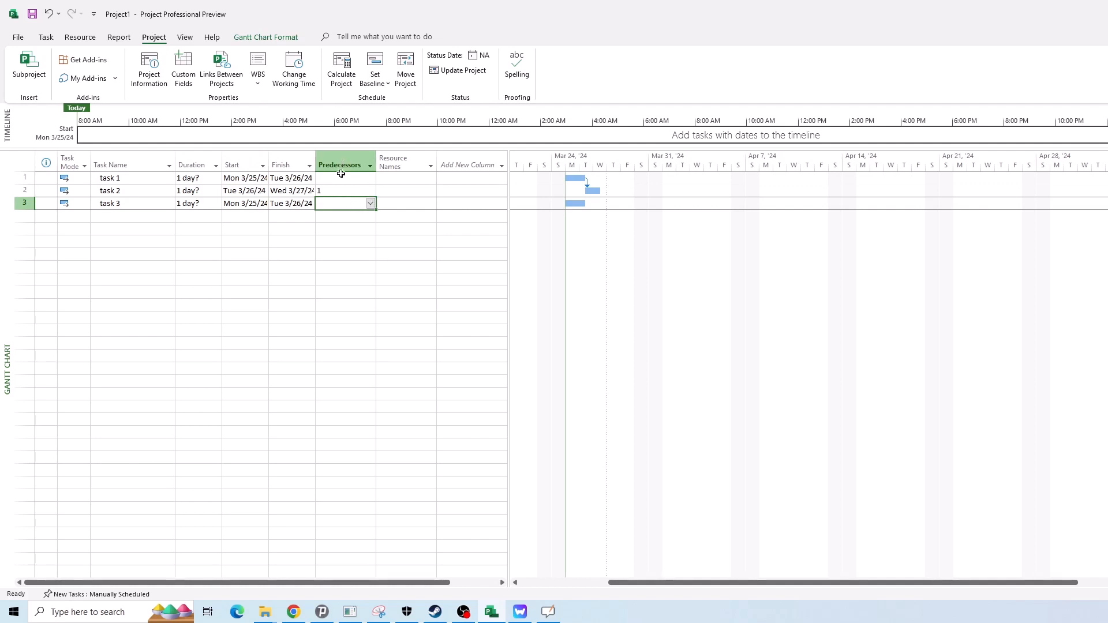
left_click(194, 189)
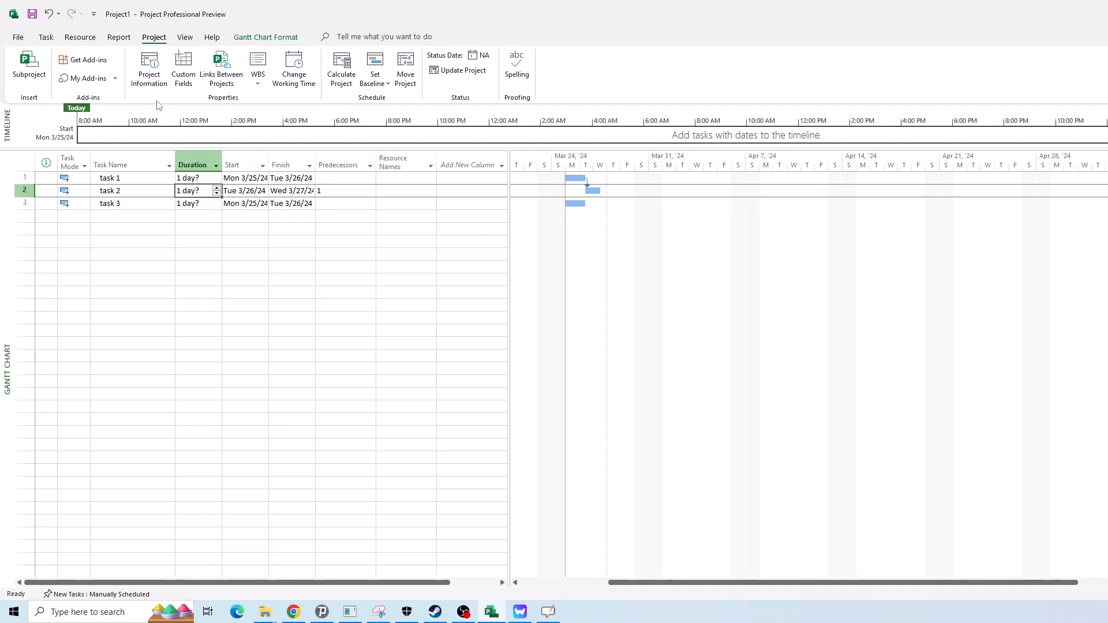
left_click(154, 81)
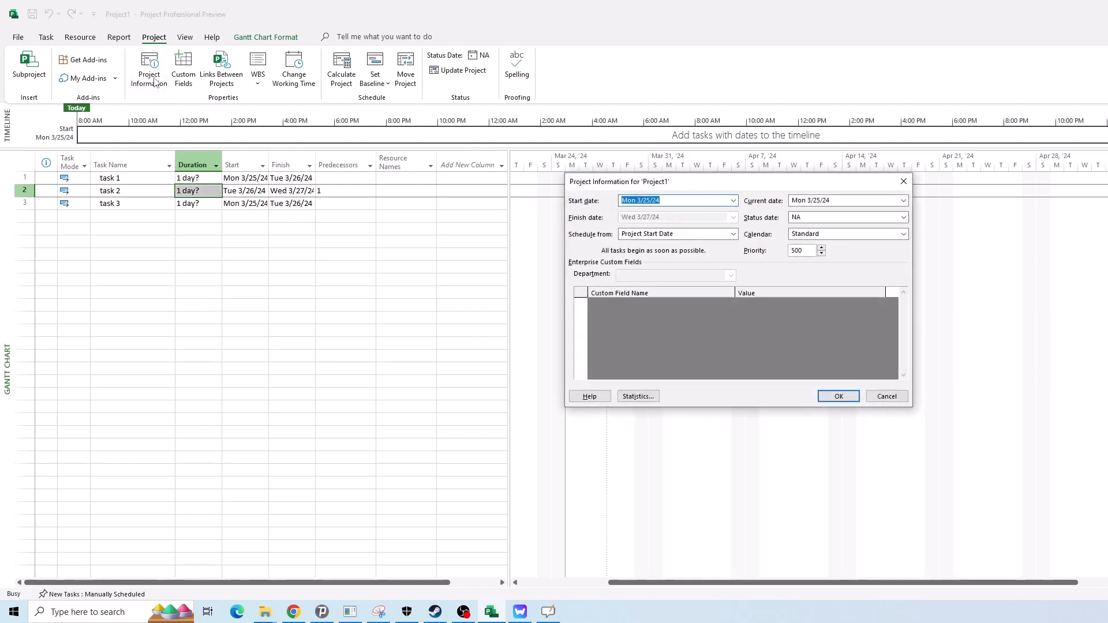
left_click_drag(762, 182, 685, 169)
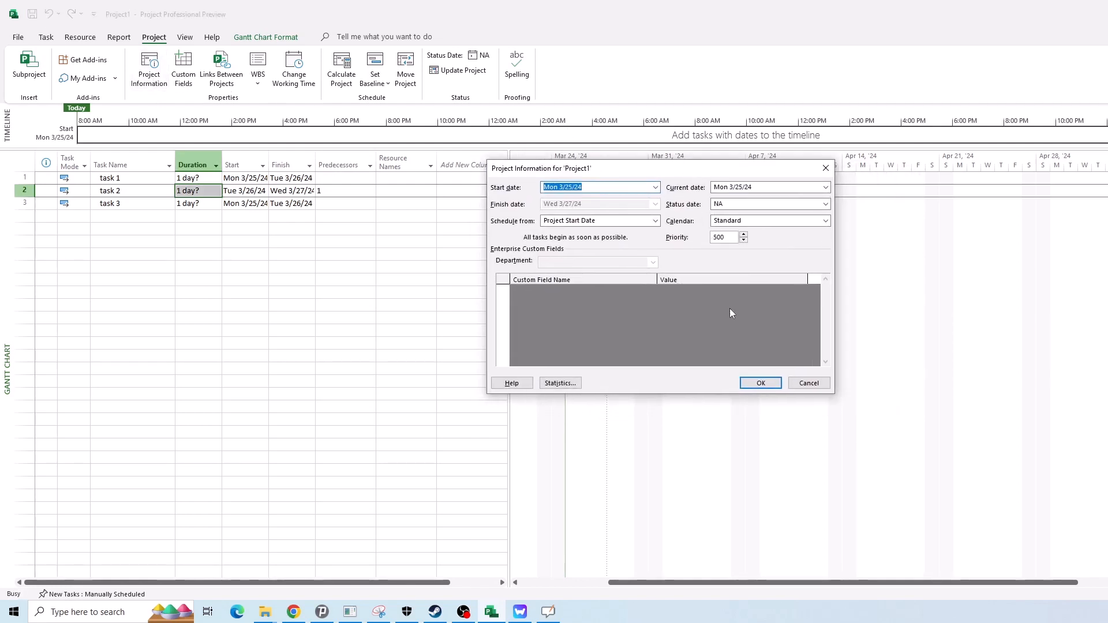
left_click(826, 167)
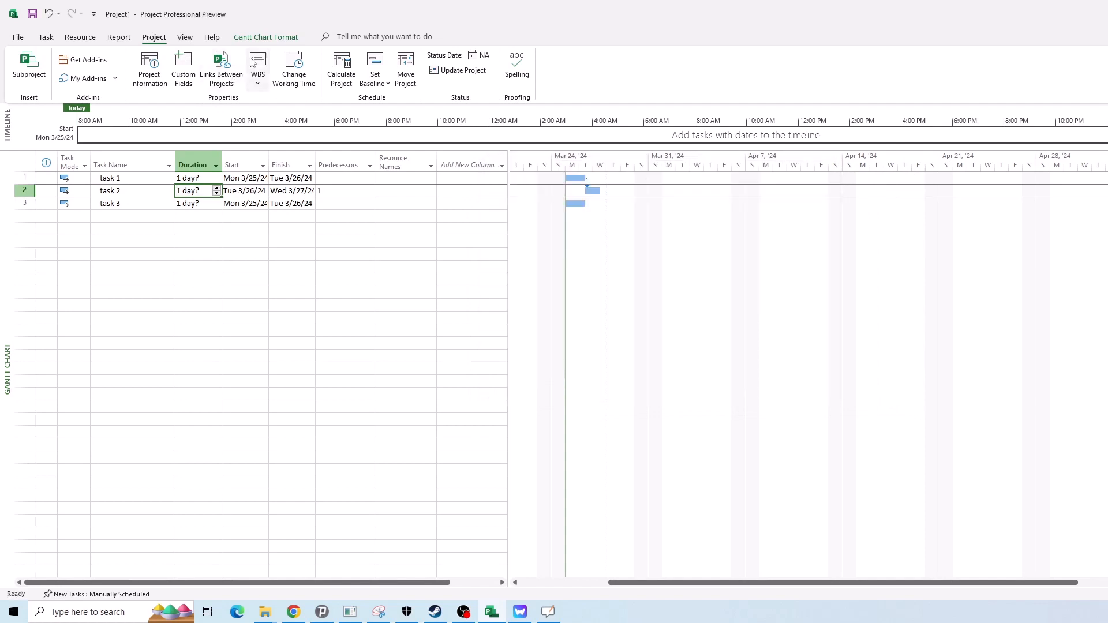
- Set the project's calendar to Practice1 in the Project Information settings
left_click(149, 68)
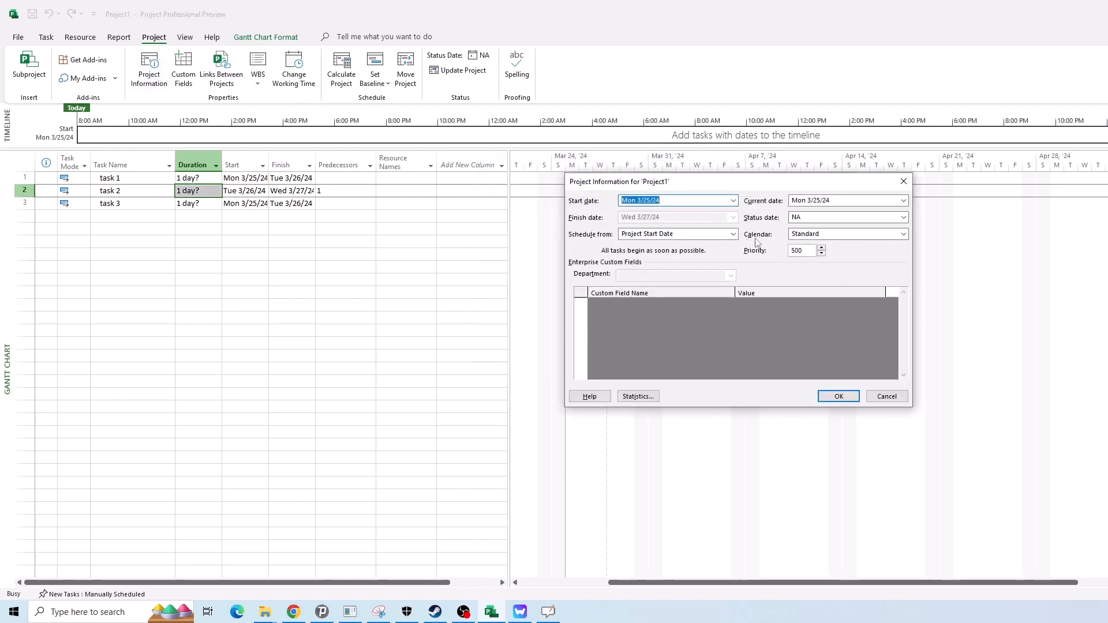
left_click(839, 235)
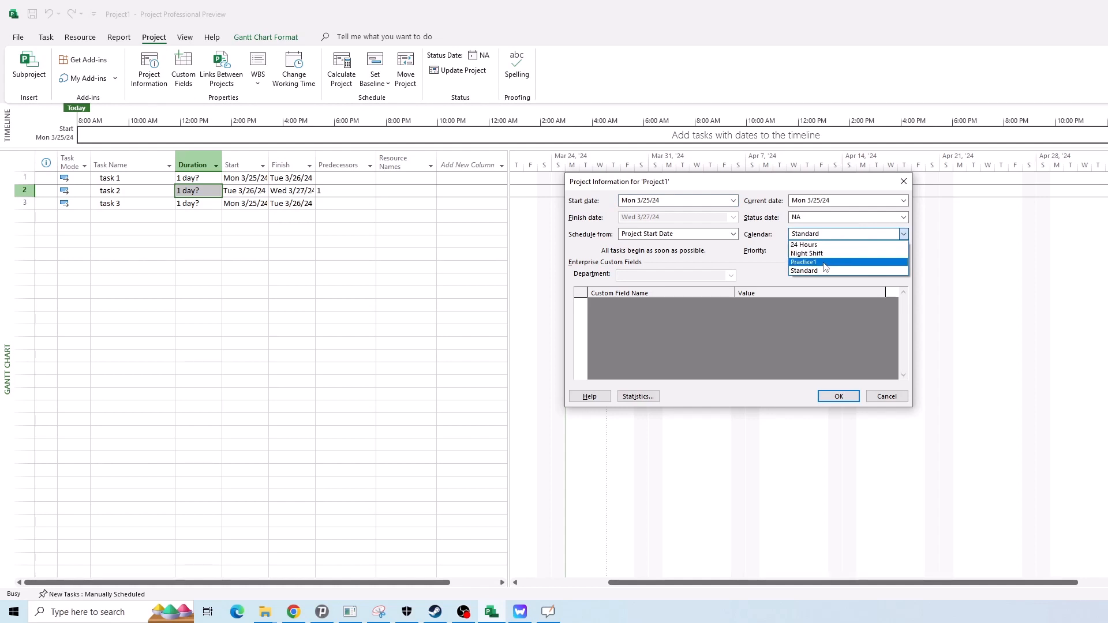
left_click(825, 264)
left_click(838, 396)
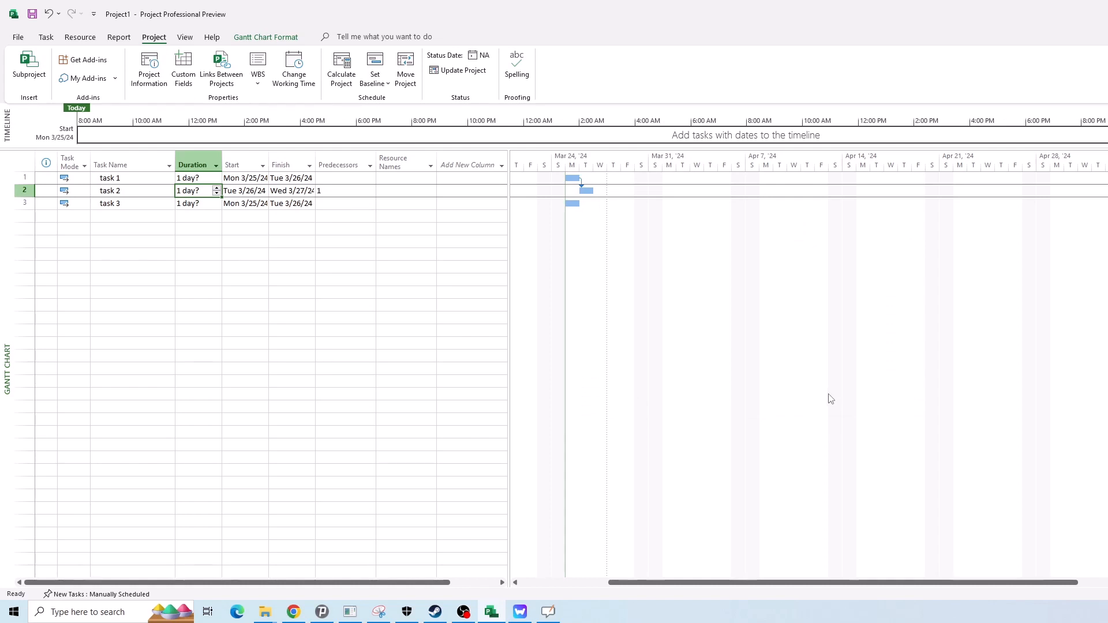
- Check the finish dates and durations of the sample tasks under the assigned project calendar
left_click(310, 264)
left_click(287, 204)
left_click(283, 180)
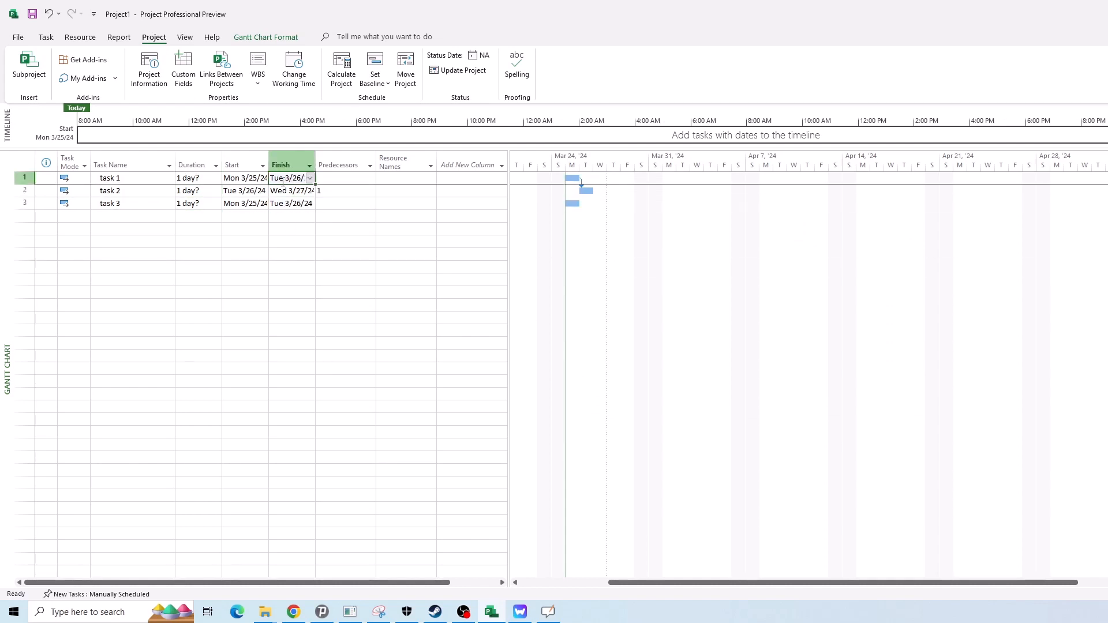
left_click(191, 191)
left_click(188, 178)
left_click(185, 203)
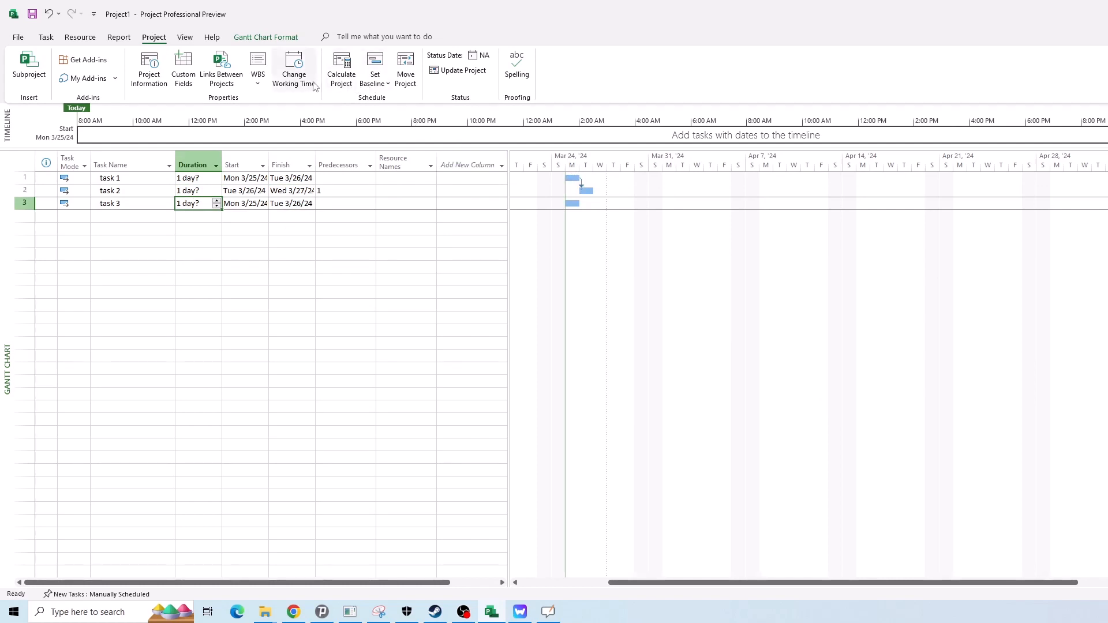
- Check which calendar is marked as the project calendar in the working-time settings and close them without changes
left_click(294, 81)
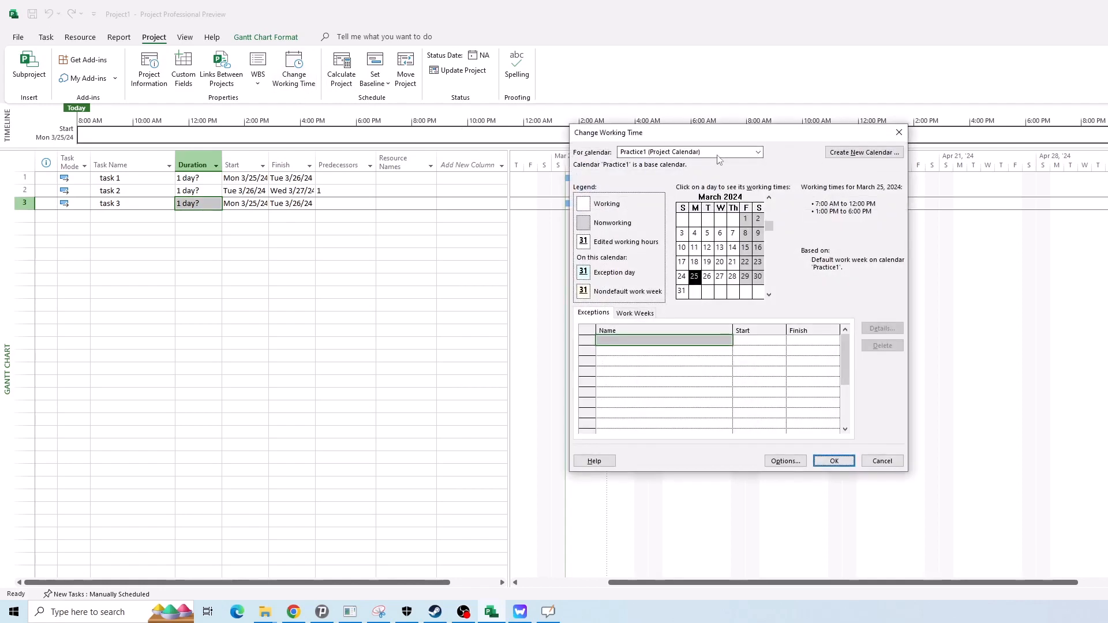
left_click(718, 153)
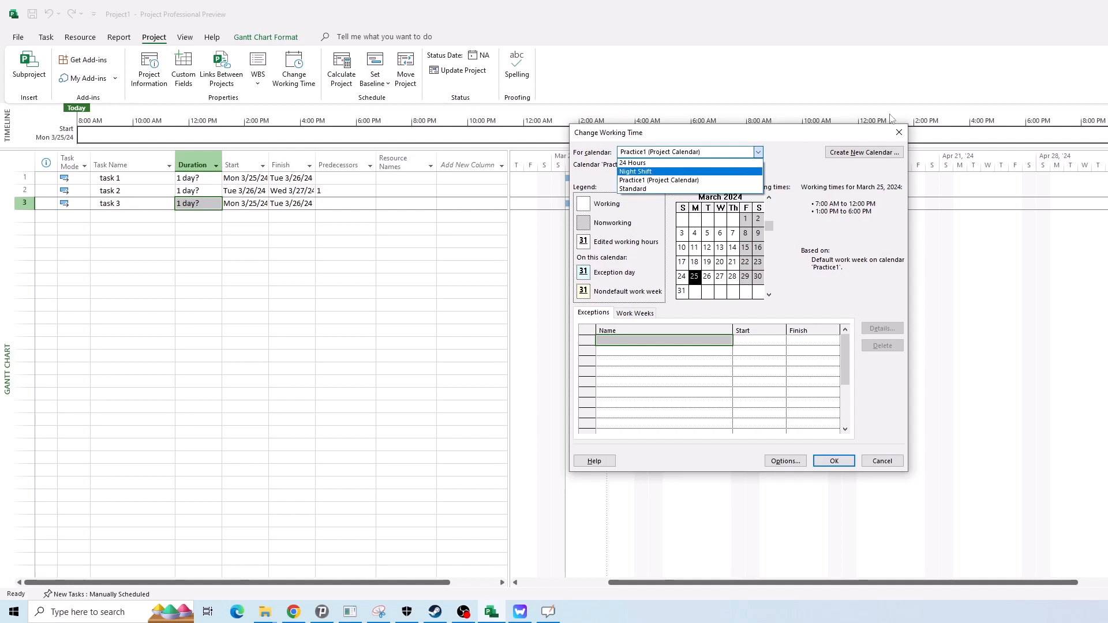
left_click(900, 133)
left_click(899, 132)
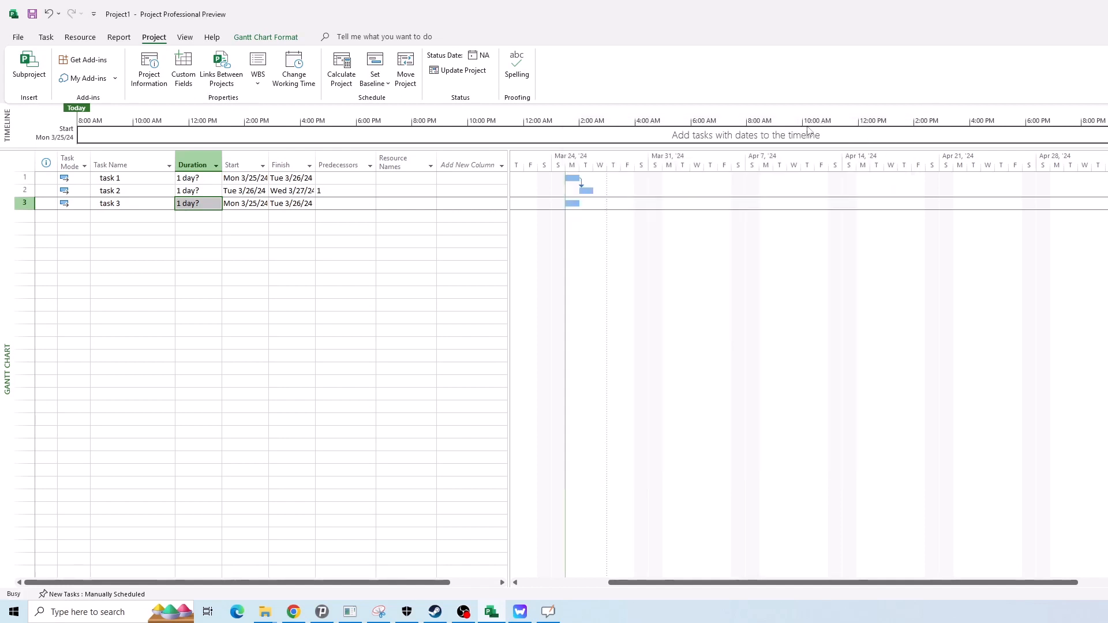
- Reselect Practice1 as the calendar in the Project Information settings and apply it
left_click(149, 70)
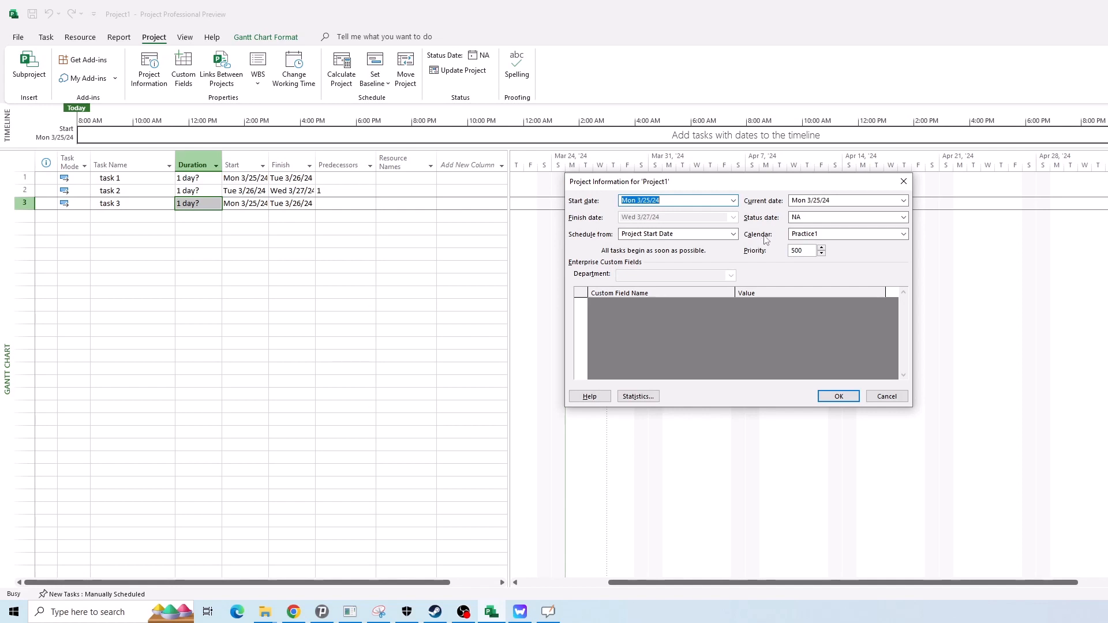
left_click(824, 235)
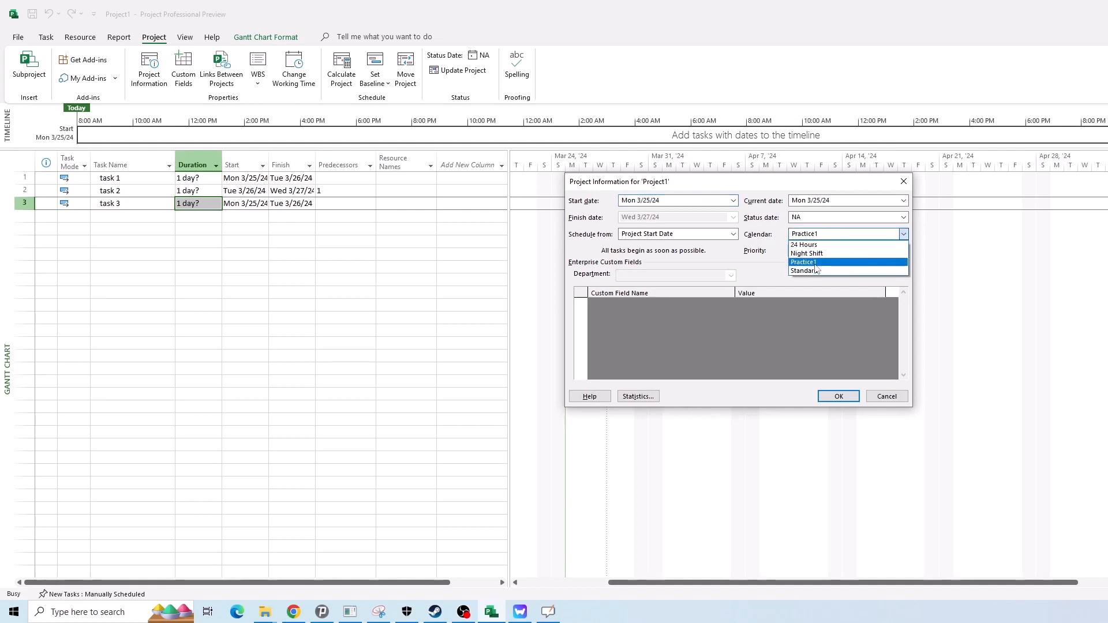
left_click(816, 261)
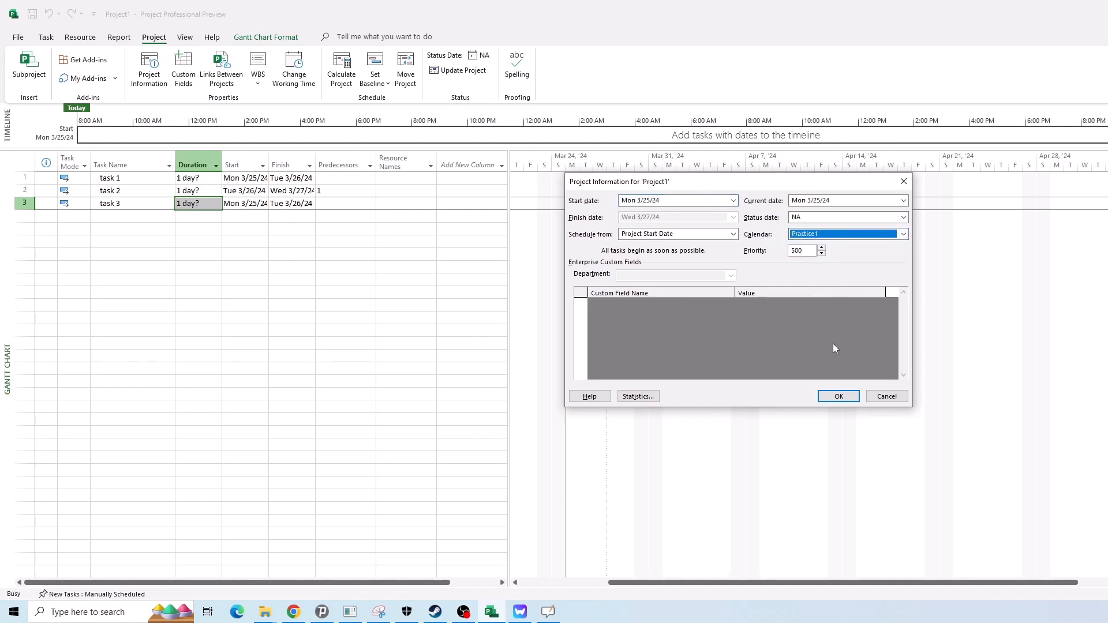
left_click(837, 398)
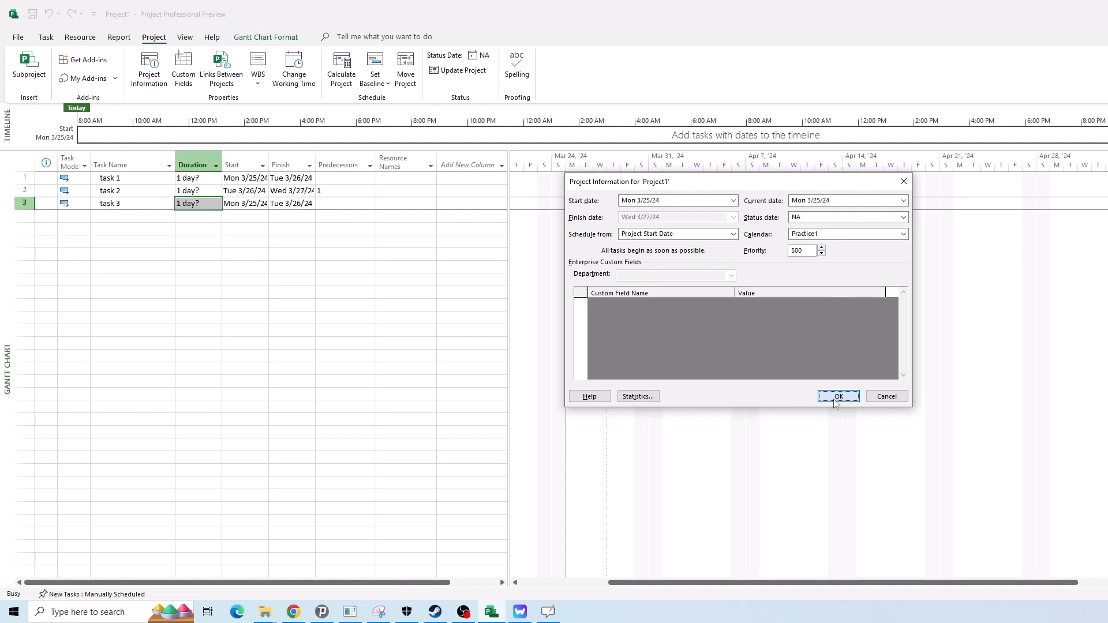
- Check the dates and calendar in the Project Information settings and close them without changes
left_click(389, 317)
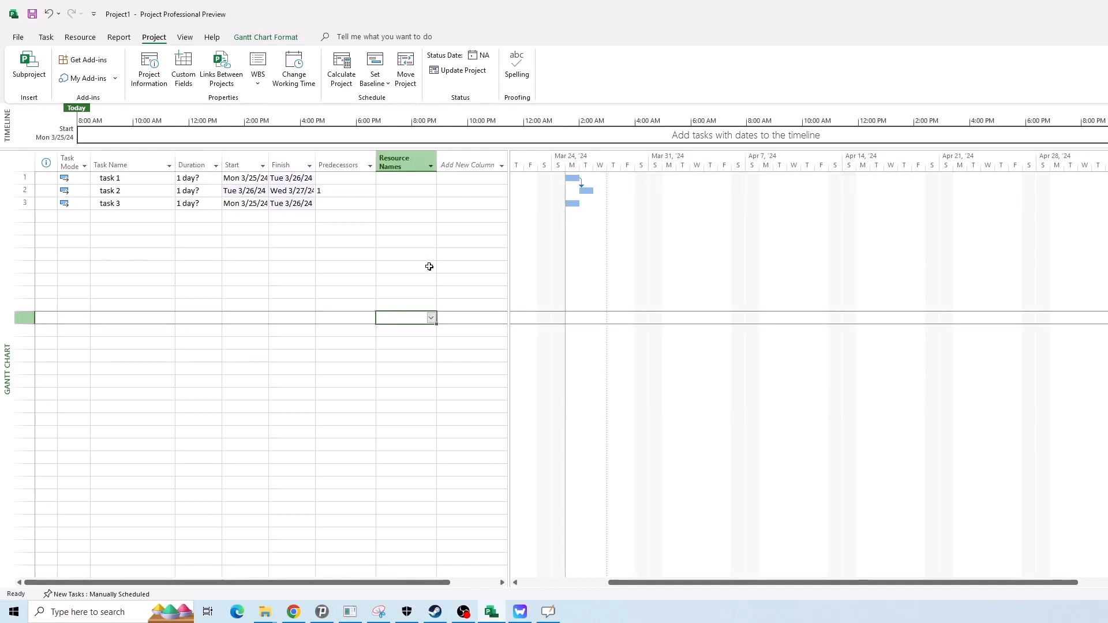
left_click(144, 75)
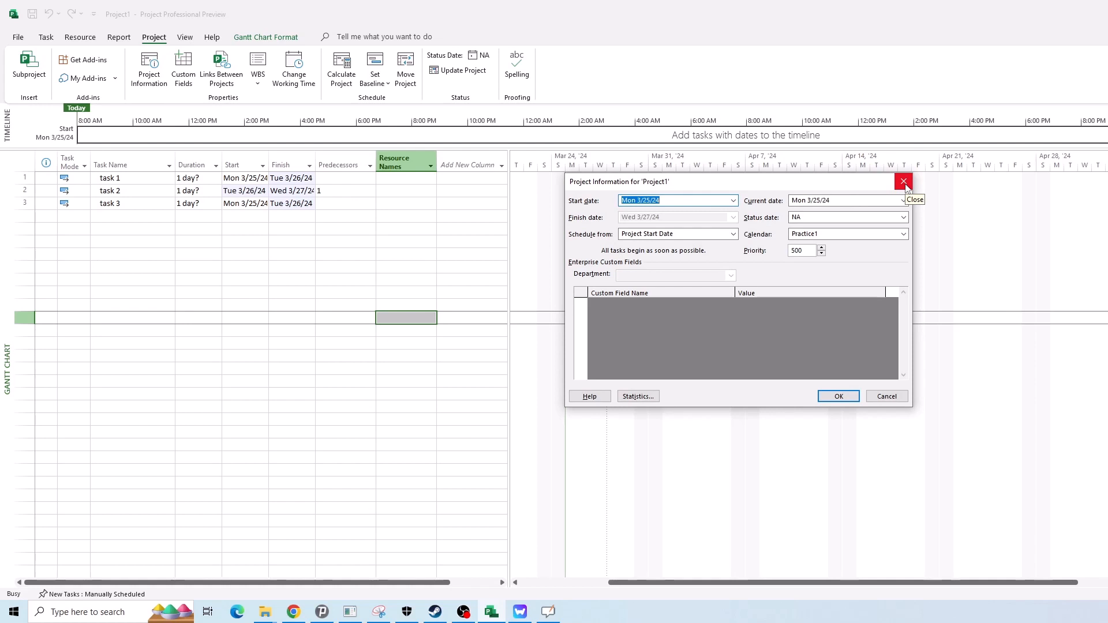
left_click(904, 181)
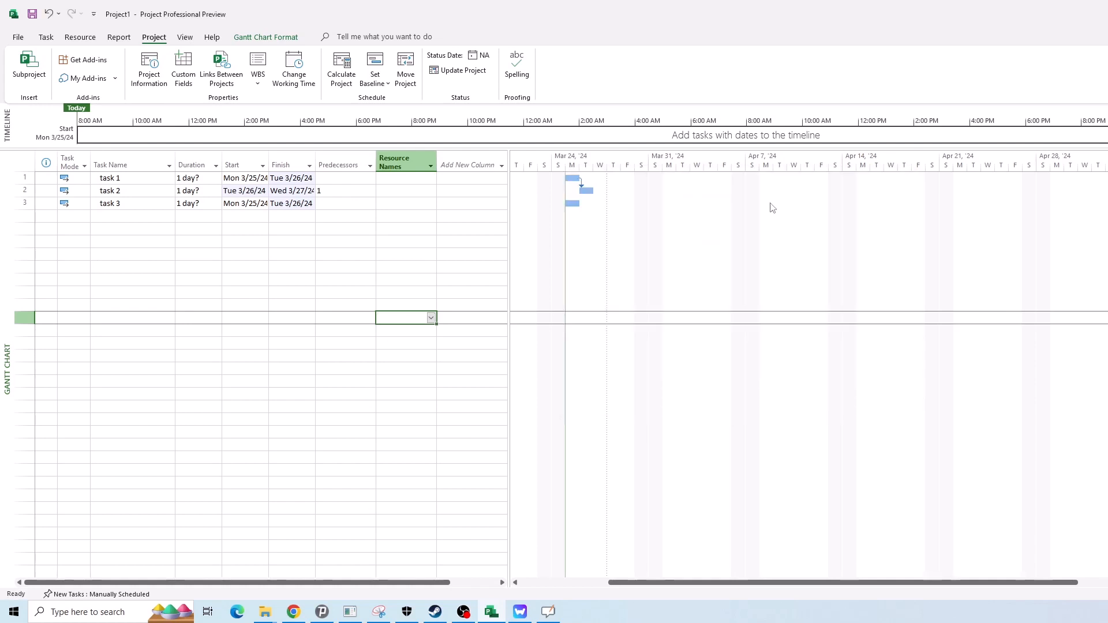
- Widen the Finish and Start columns of the task table so that their full dates fit
left_click(267, 203)
left_click_drag(315, 165, 346, 165)
left_click_drag(267, 159, 304, 160)
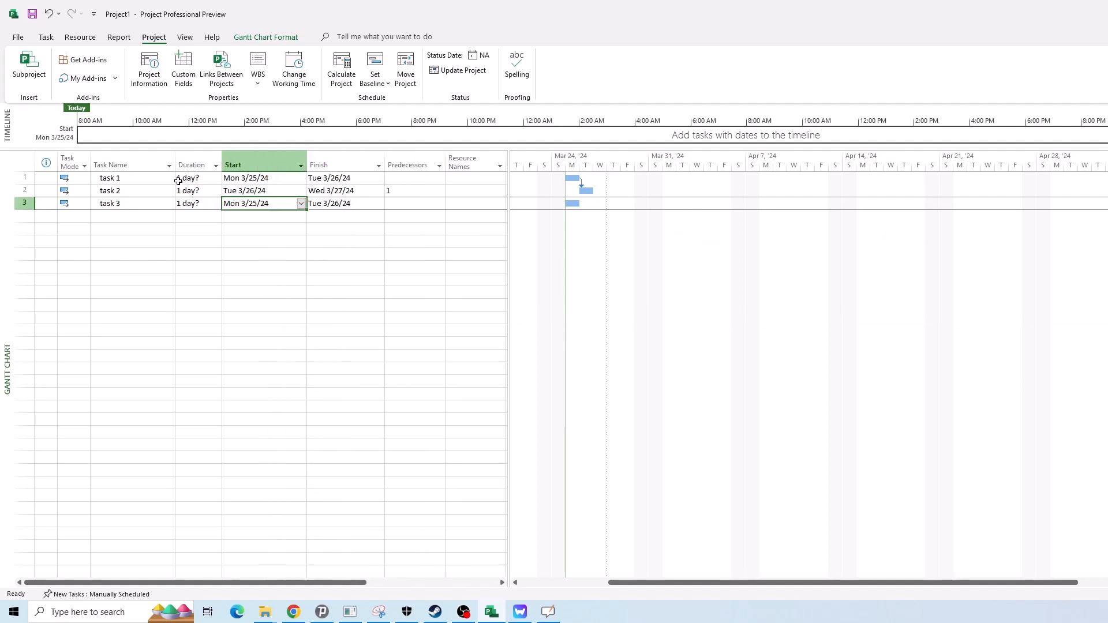
left_click(207, 203)
left_click(128, 179)
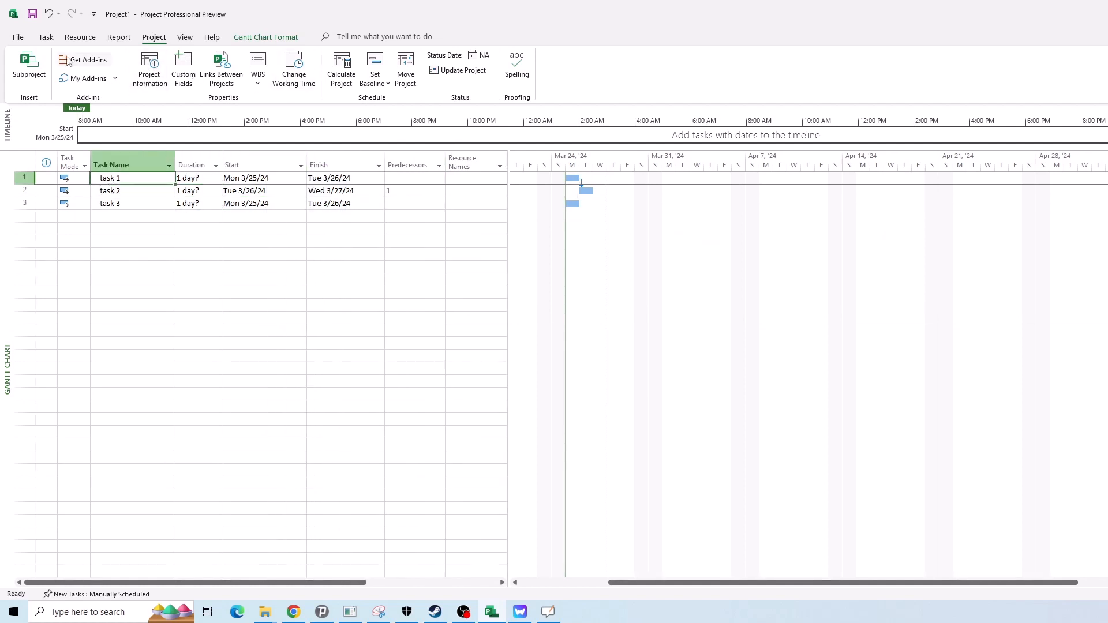
- Inspect the start date entry in the Project Information settings for a time of day, leaving the value unchanged
left_click(148, 68)
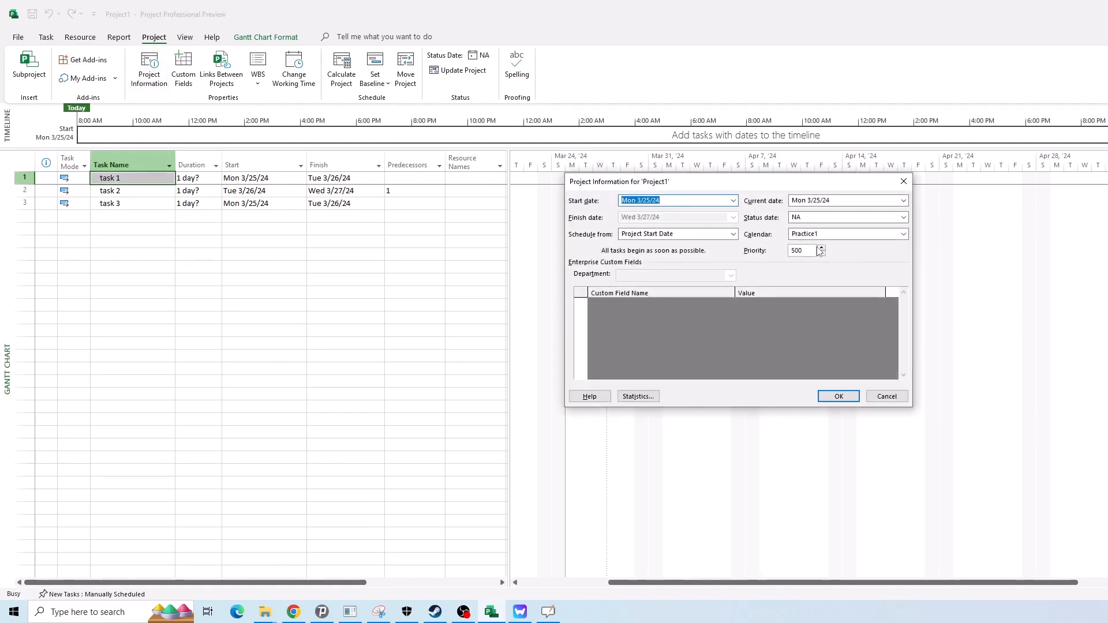
left_click(696, 203)
double_click(624, 200)
left_click_drag(662, 200, 638, 200)
left_click(681, 206)
left_click(682, 201)
left_click(681, 200)
left_click(838, 396)
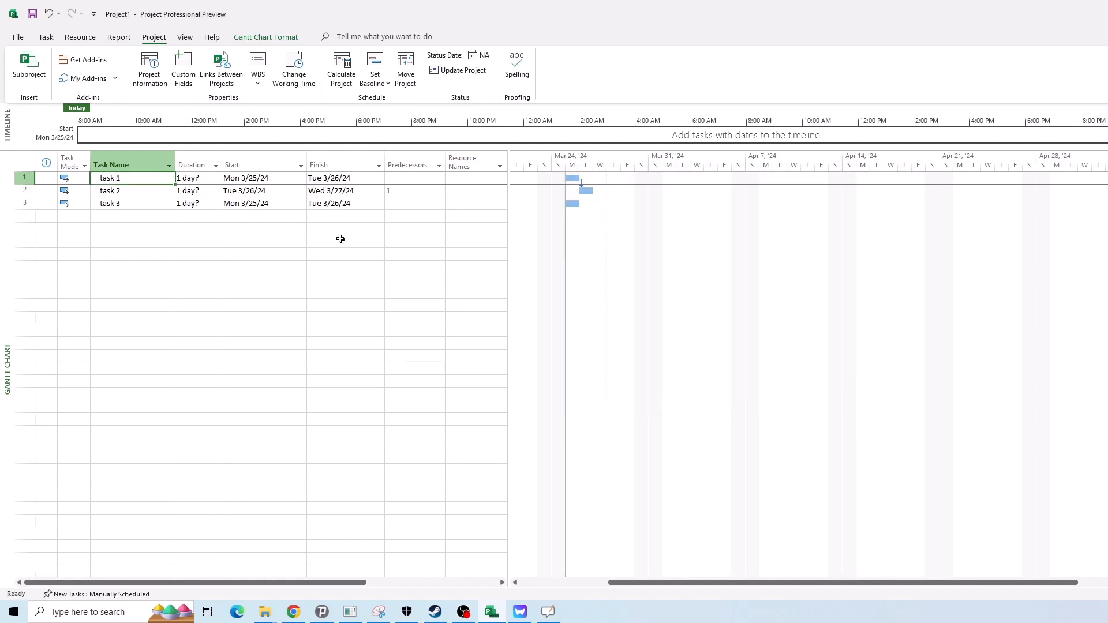
- Set the project's date format to Jan 28 12:33 PM in the general options so dates include the time
left_click(19, 38)
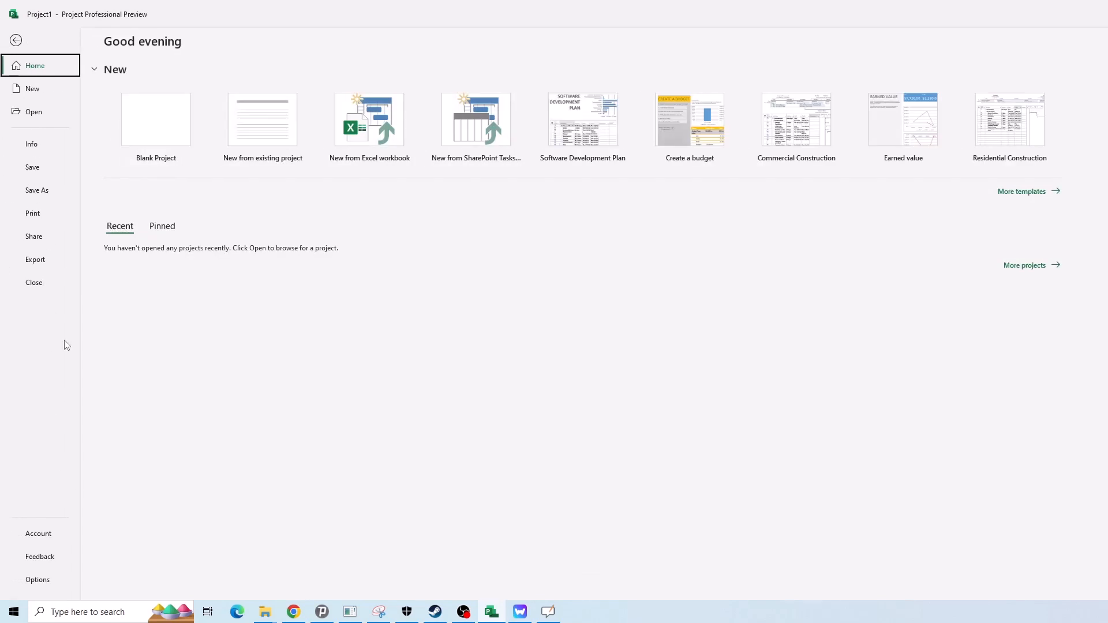
left_click(45, 580)
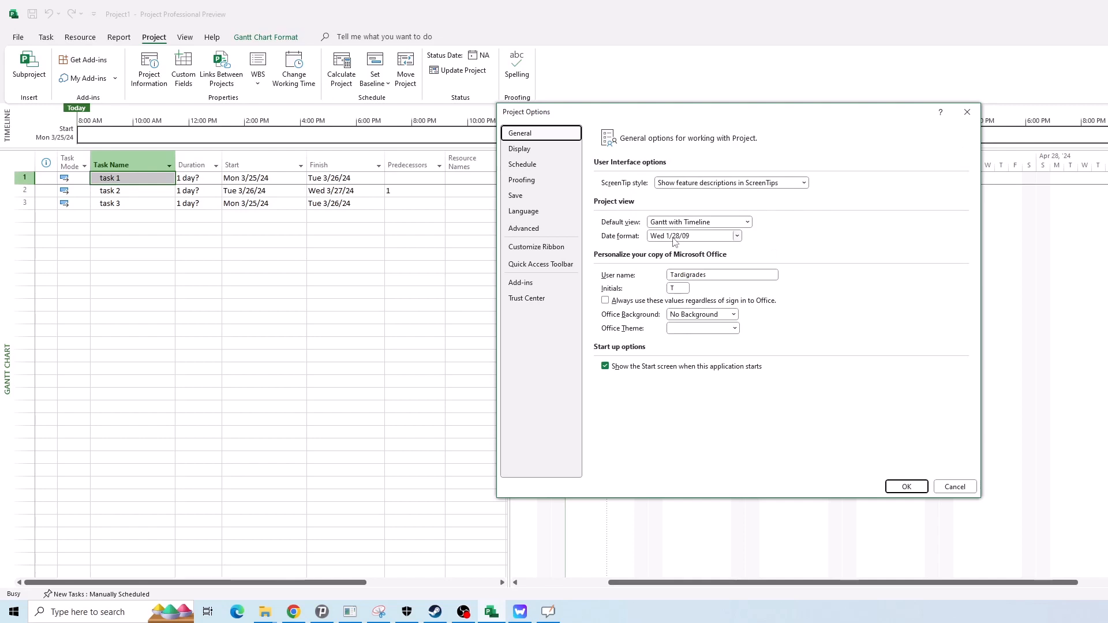
left_click(699, 236)
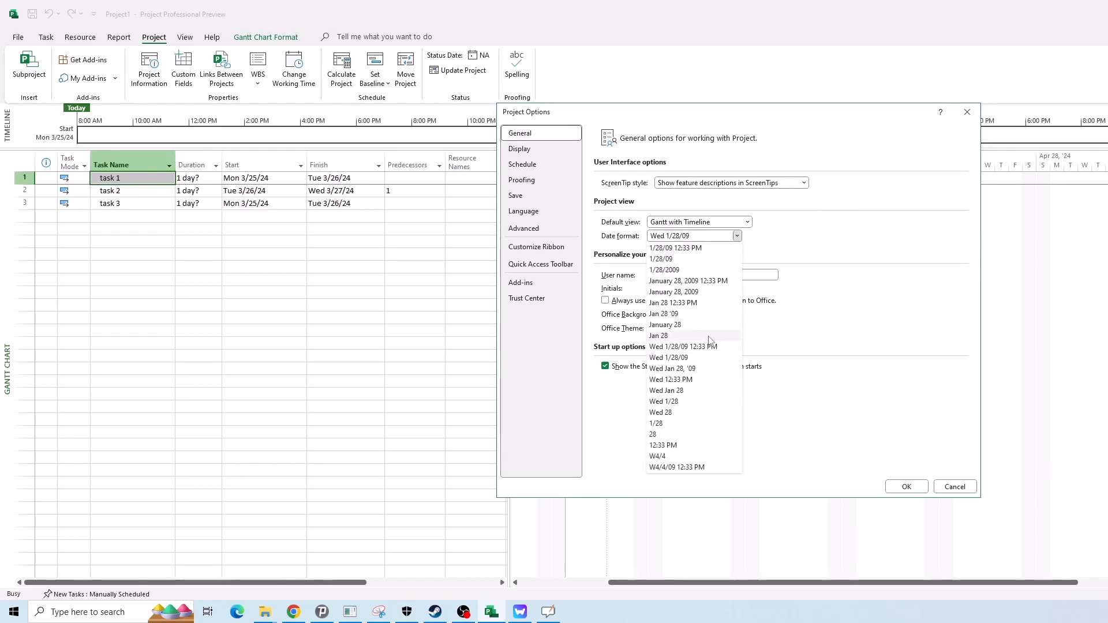
left_click(682, 303)
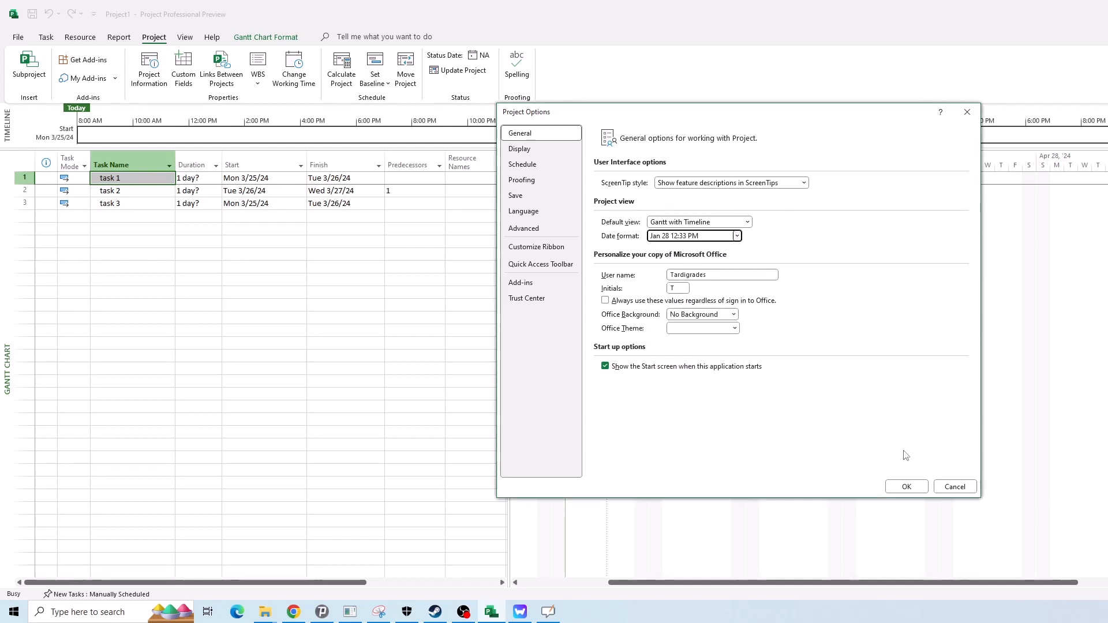
left_click(907, 488)
left_click(301, 316)
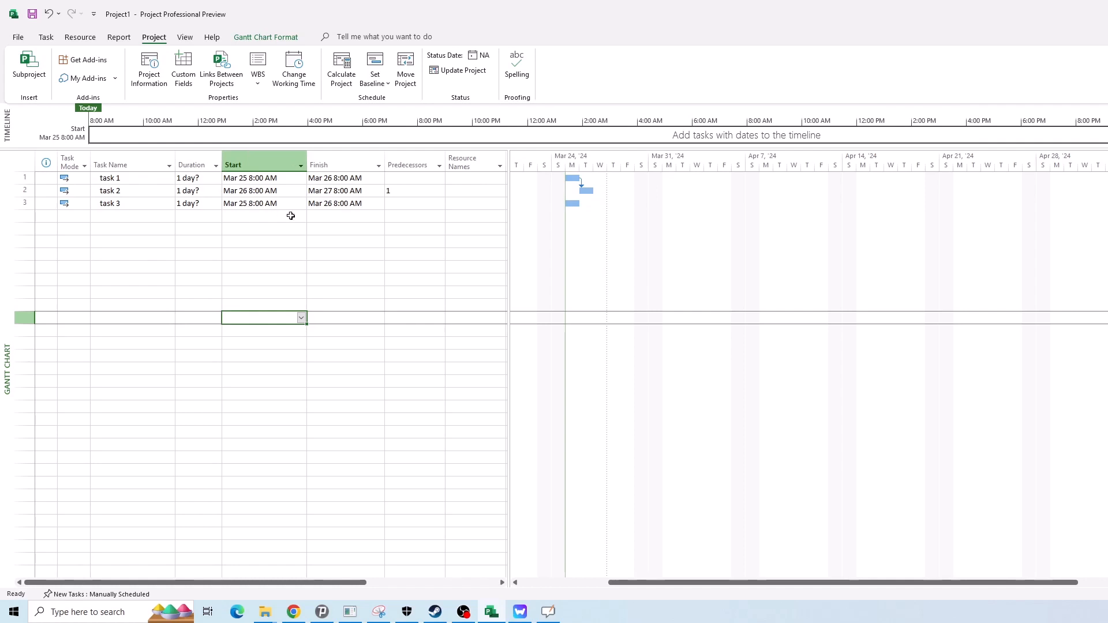
- Compare the start and finish times of task 1 and task 2 in the task table
left_click(341, 227)
left_click(355, 178)
left_click(239, 189)
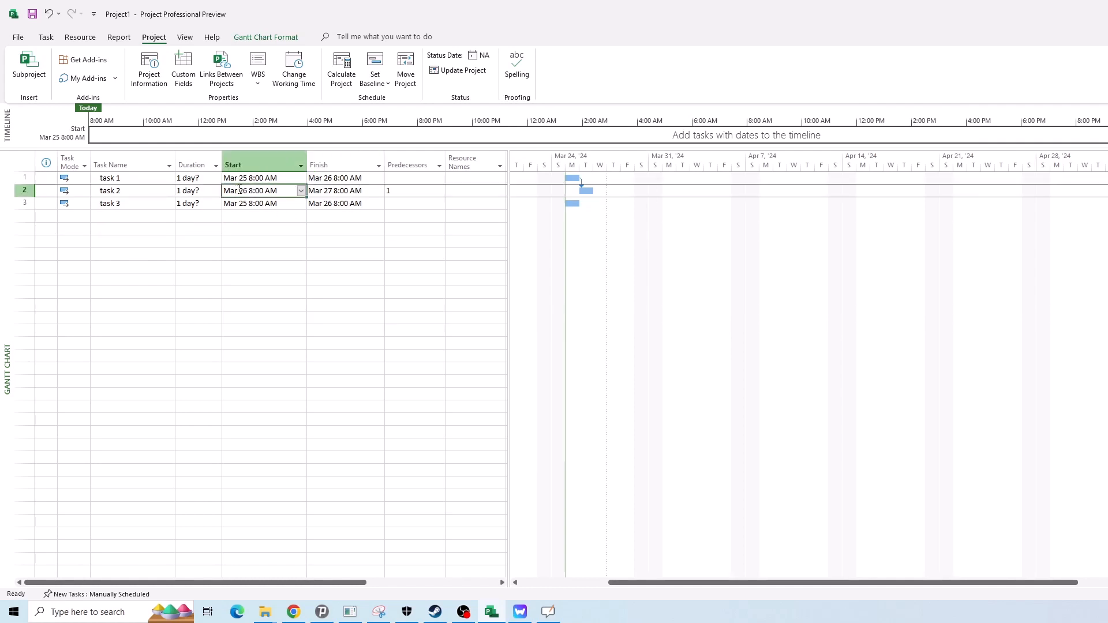
left_click(264, 180)
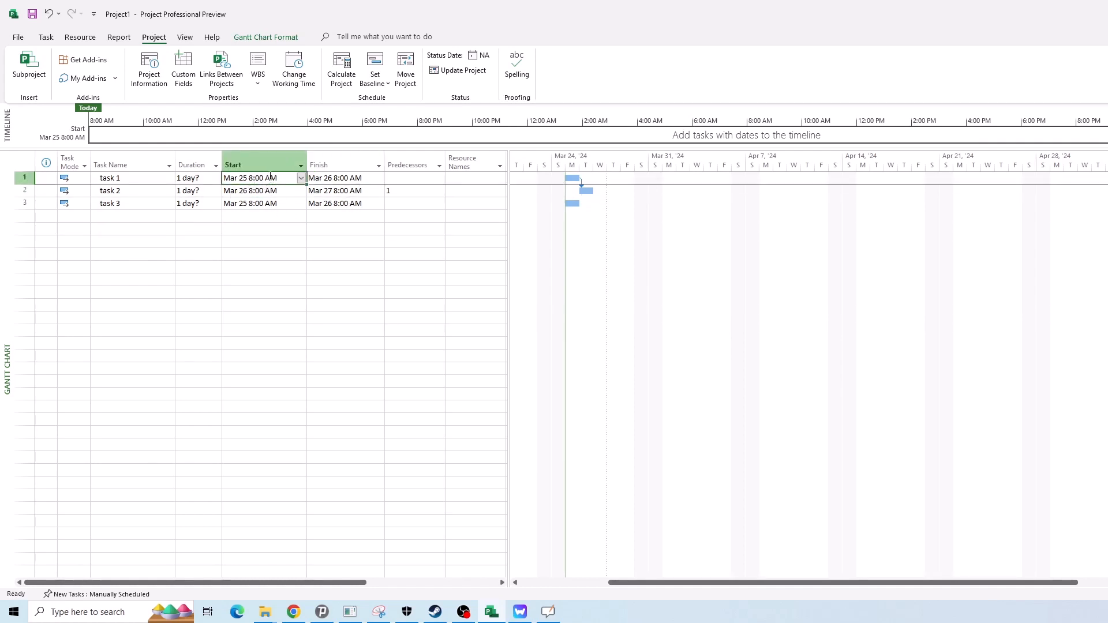
left_click(352, 179)
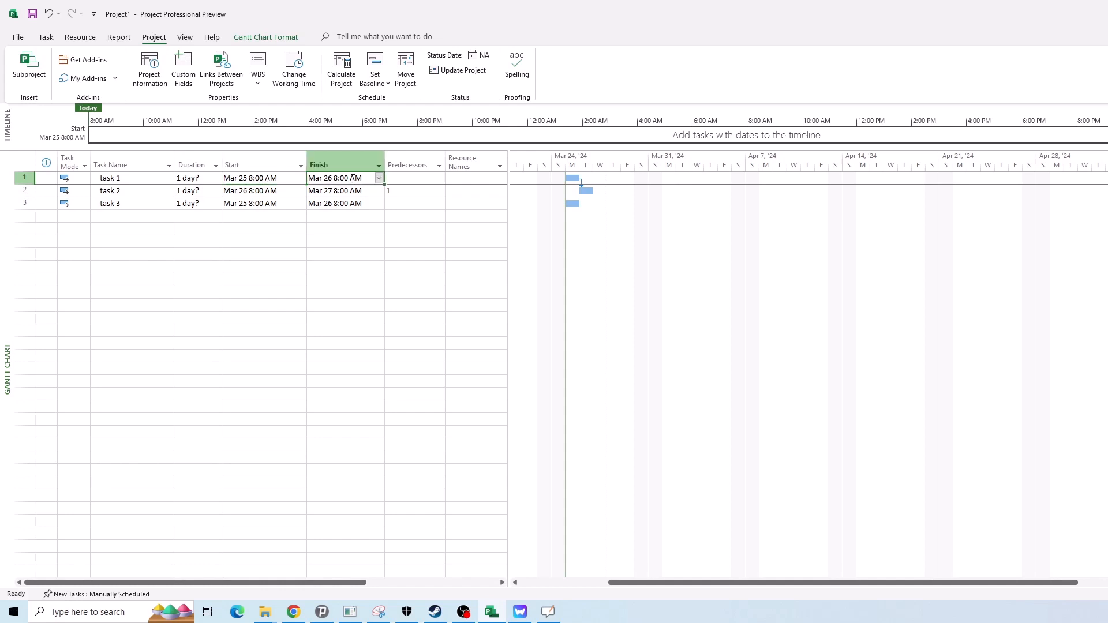
left_click(266, 176)
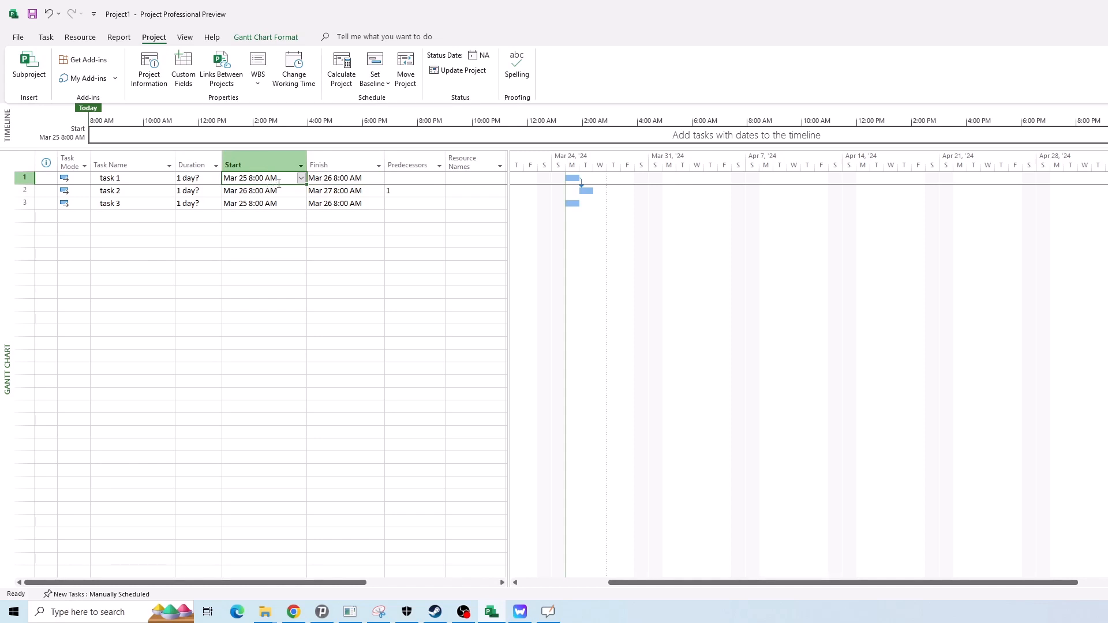
left_click(355, 179)
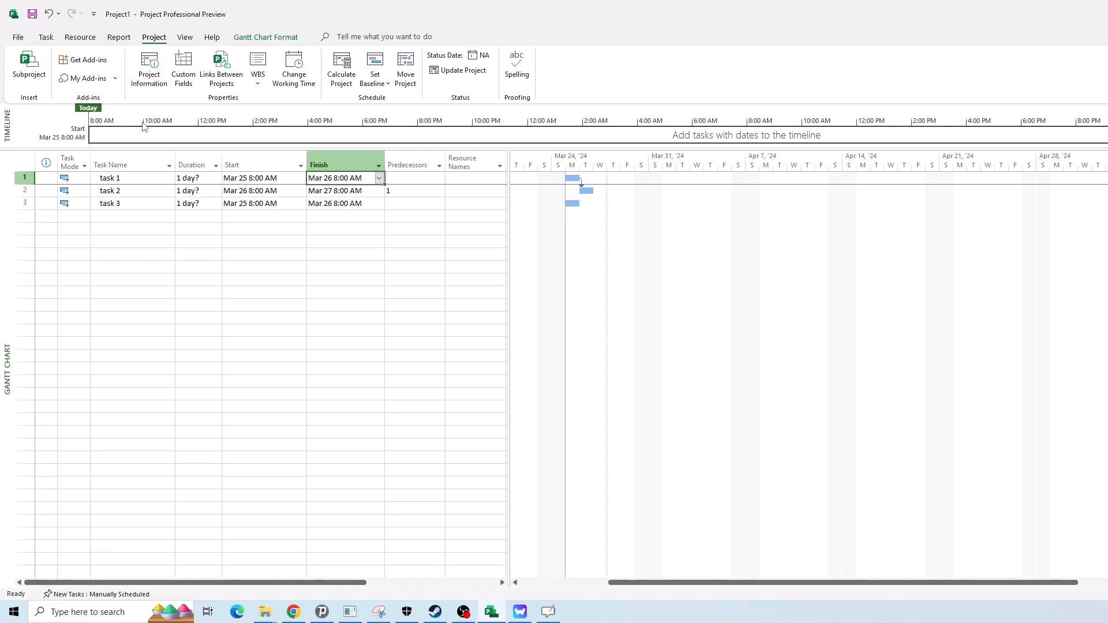
- Set the hour of the project's start date to 7:00 AM in the Project Information settings
left_click(157, 78)
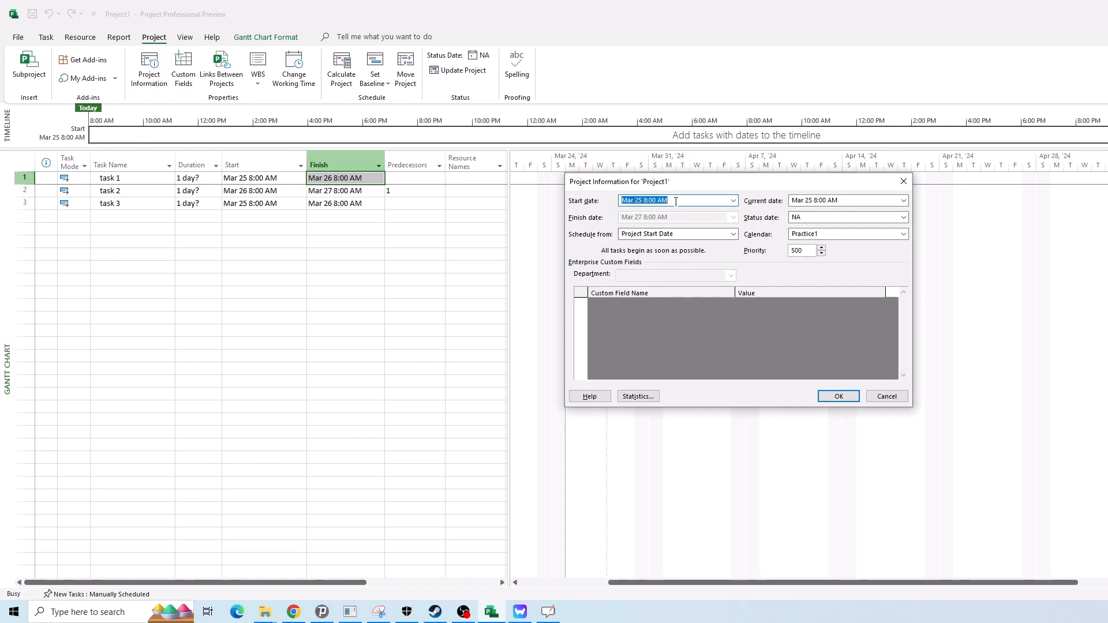
left_click(676, 201)
left_click_drag(644, 201, 670, 202)
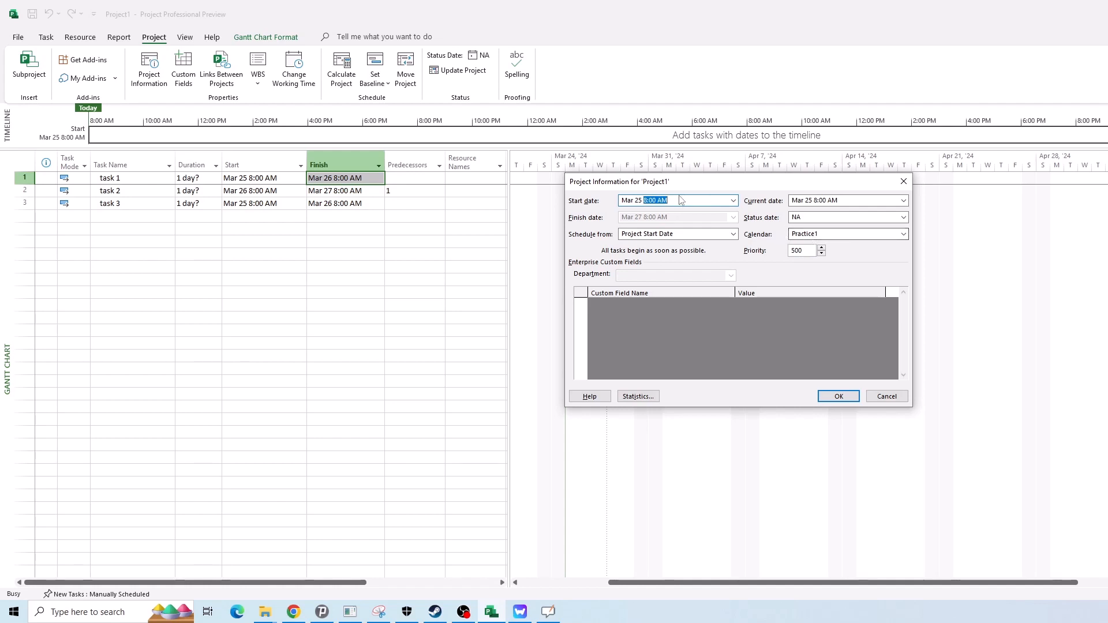
left_click(645, 200)
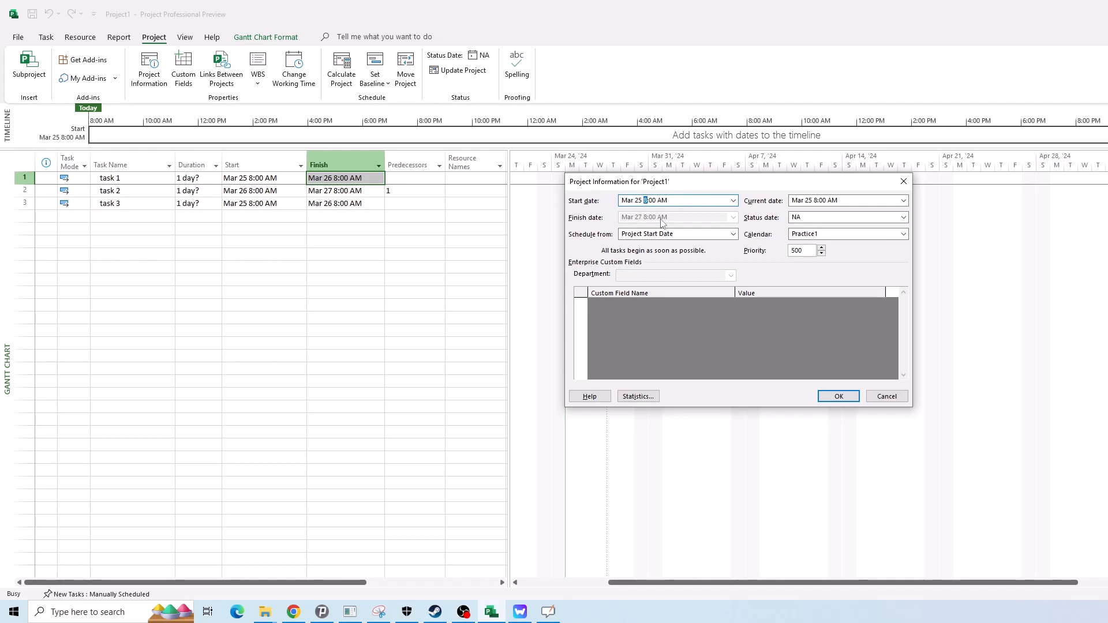
type("7")
left_click(839, 396)
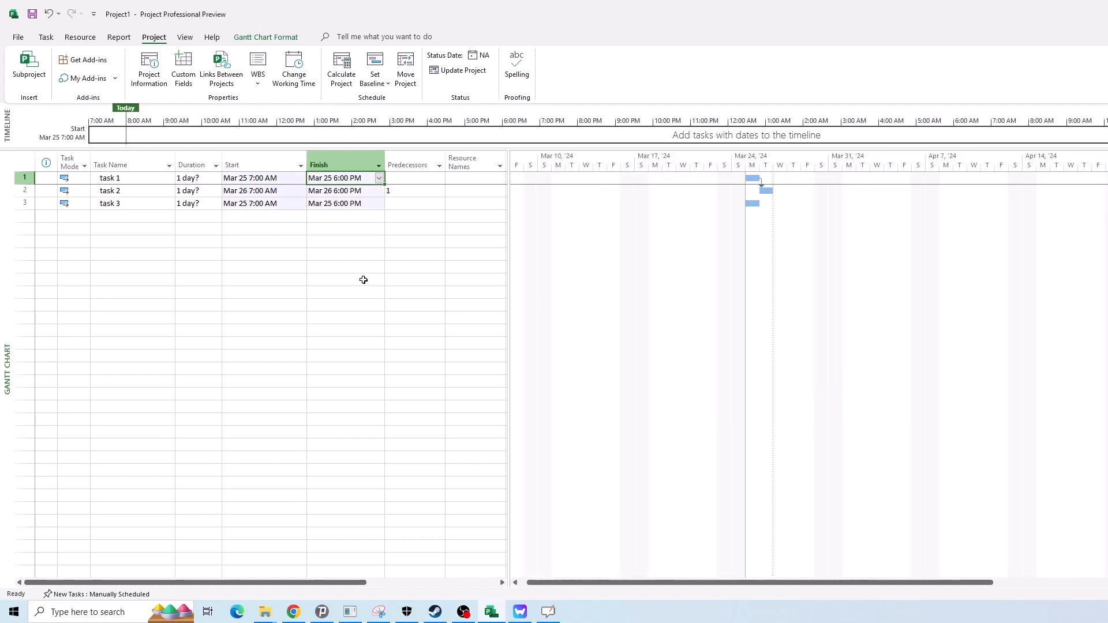
- Review the durations, start times and finish times of the sample tasks after the project start time change
left_click(361, 289)
left_click(301, 219)
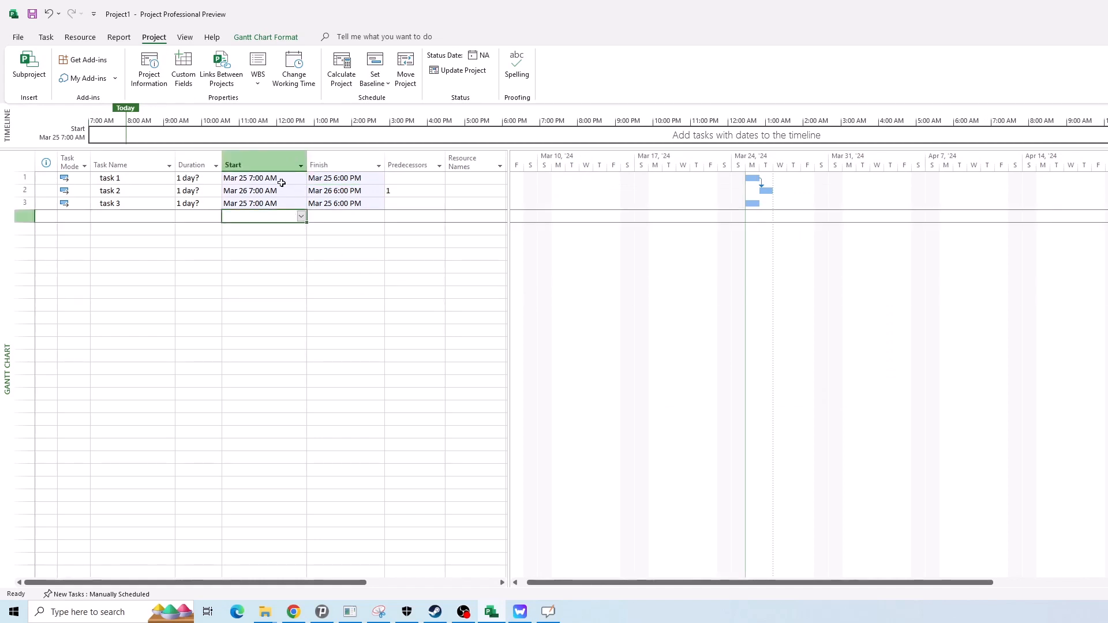
left_click(285, 182)
left_click(325, 225)
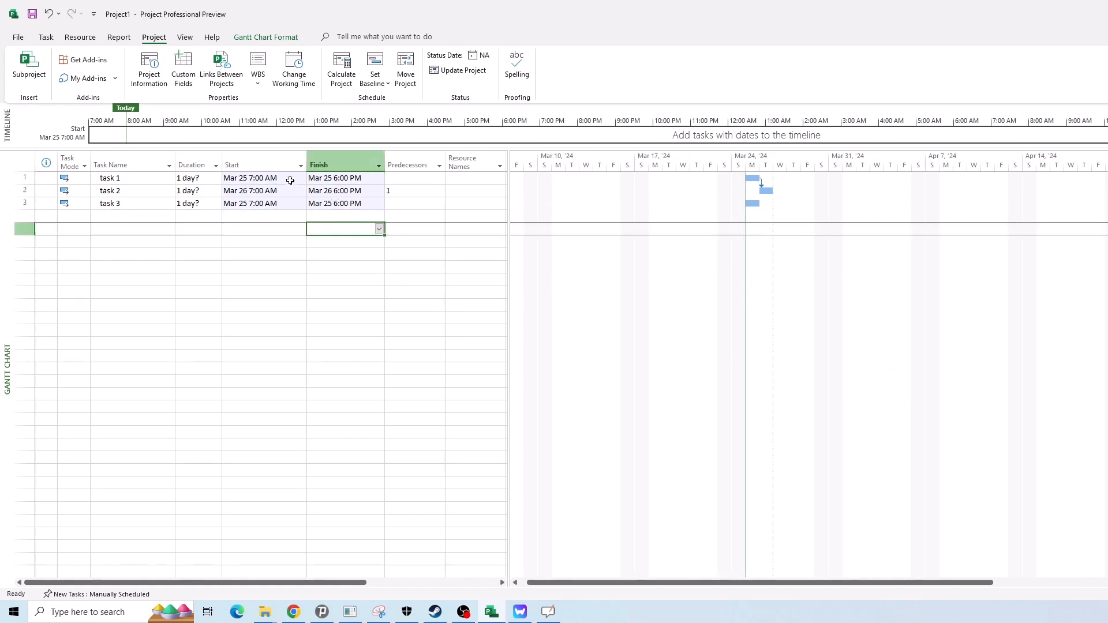
left_click(266, 178)
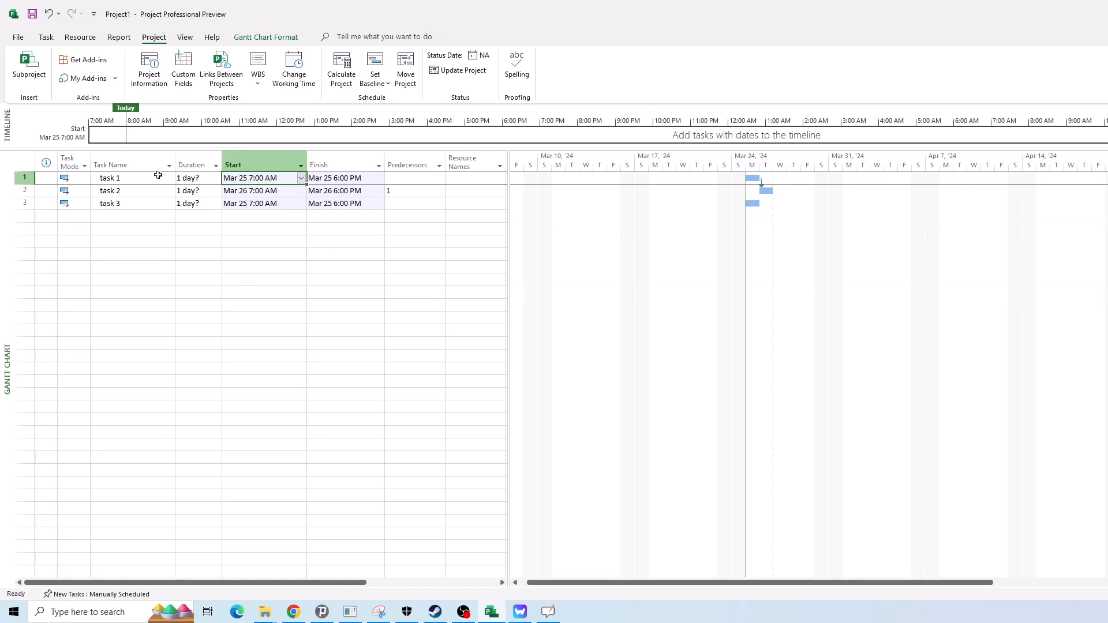
left_click(193, 179)
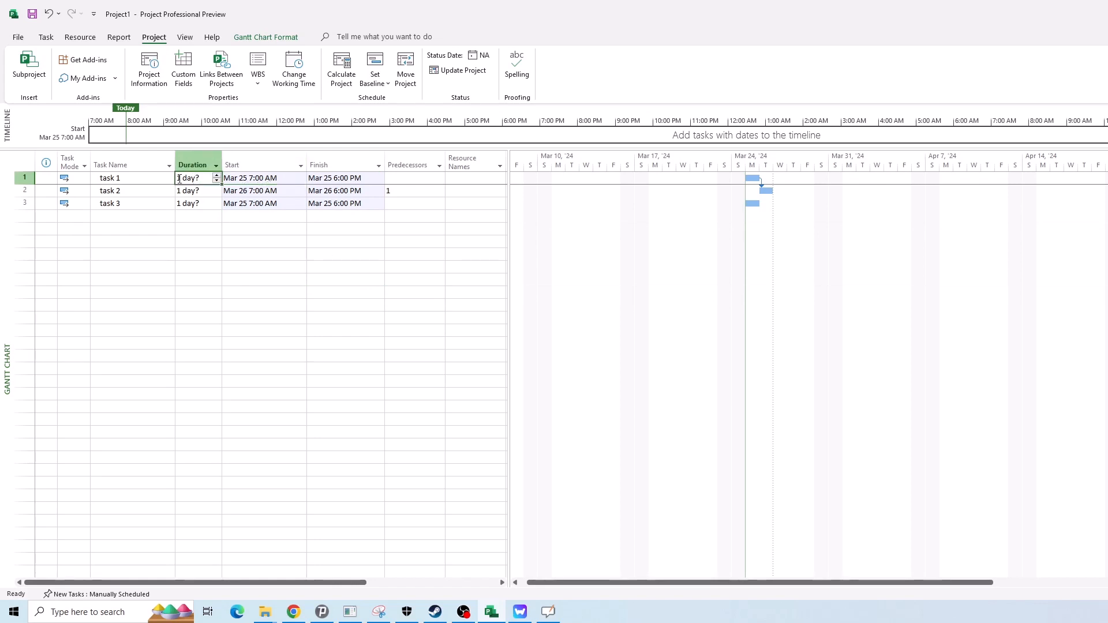
left_click(276, 179)
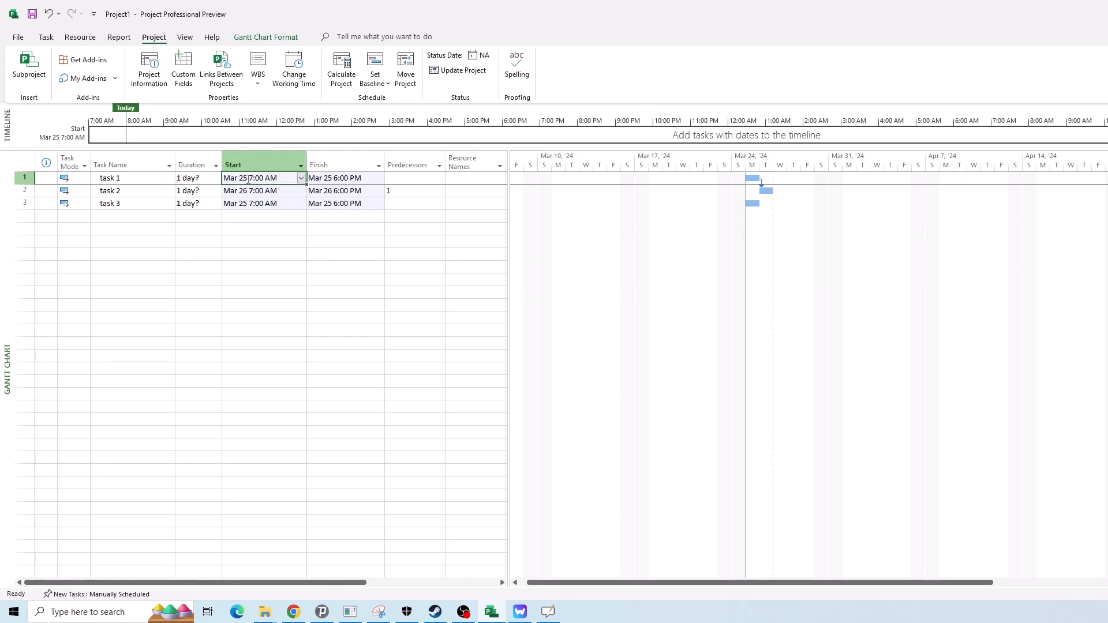
left_click(328, 179)
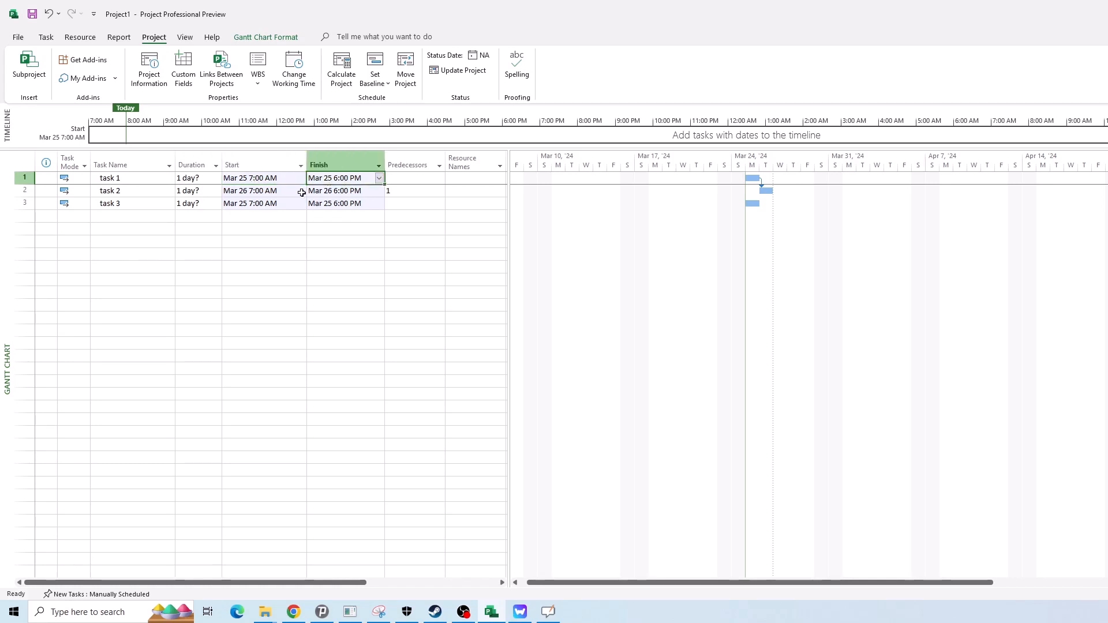
left_click(197, 178)
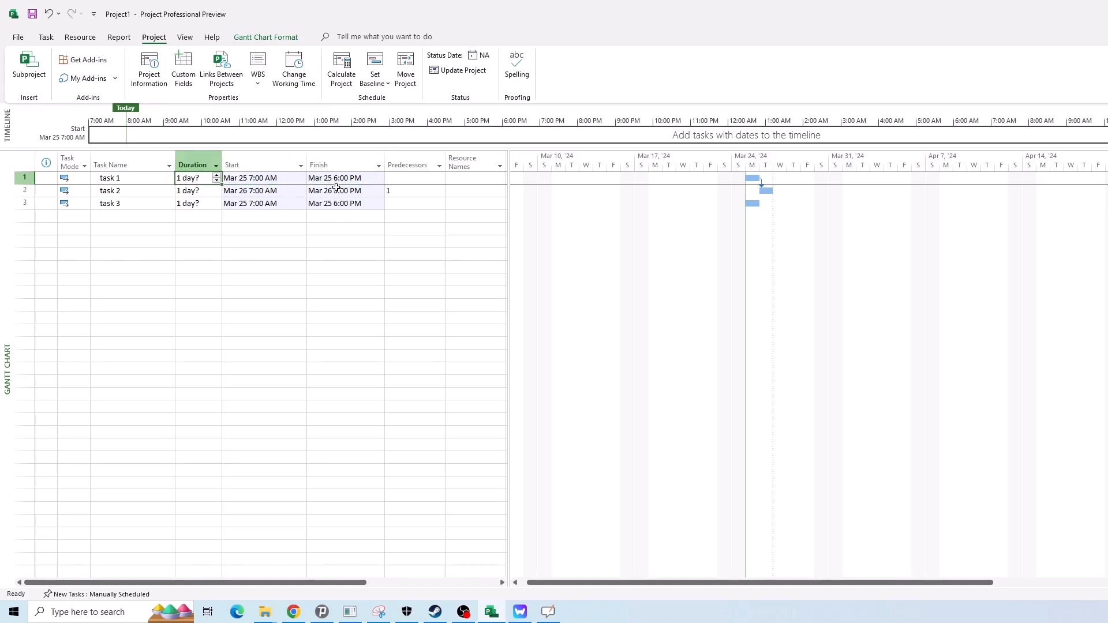
left_click(361, 281)
left_click(346, 191)
left_click(344, 179)
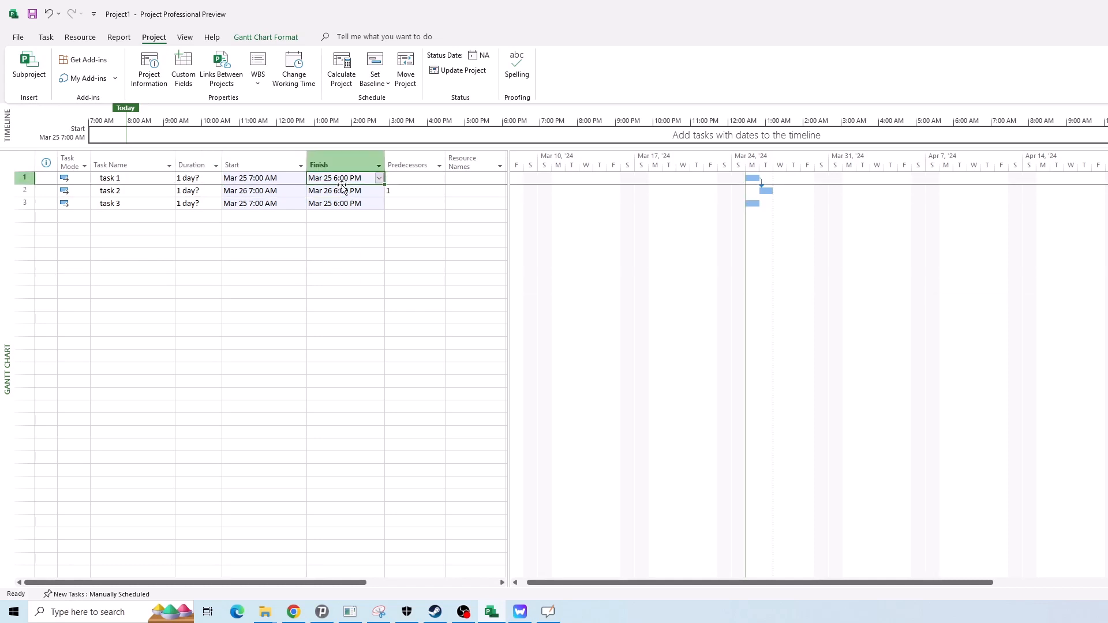
left_click(340, 229)
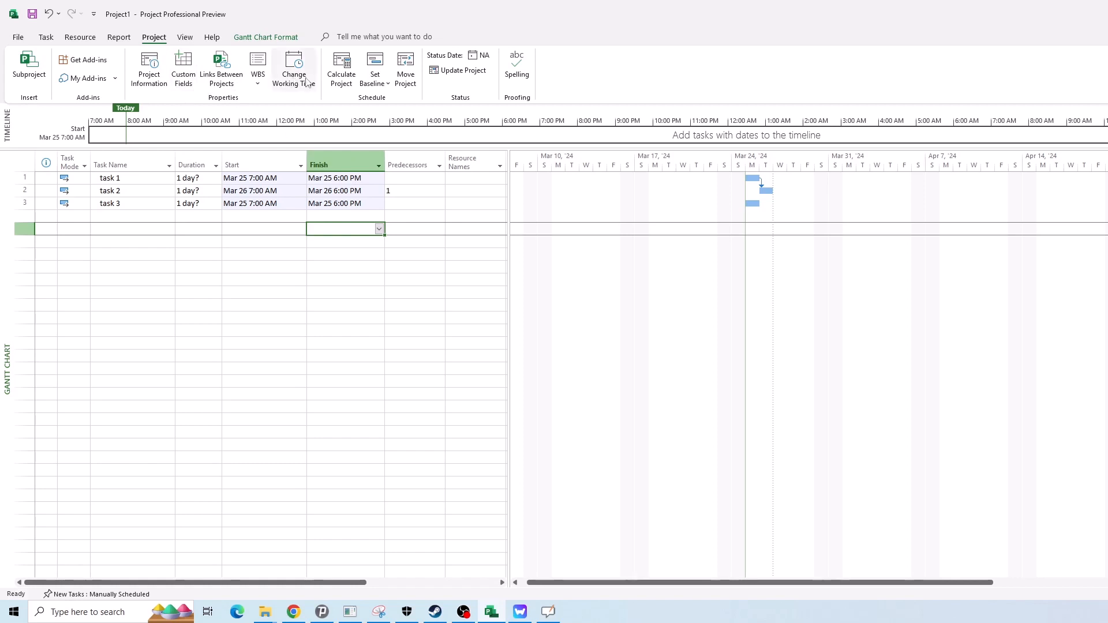
left_click(267, 191)
left_click(263, 178)
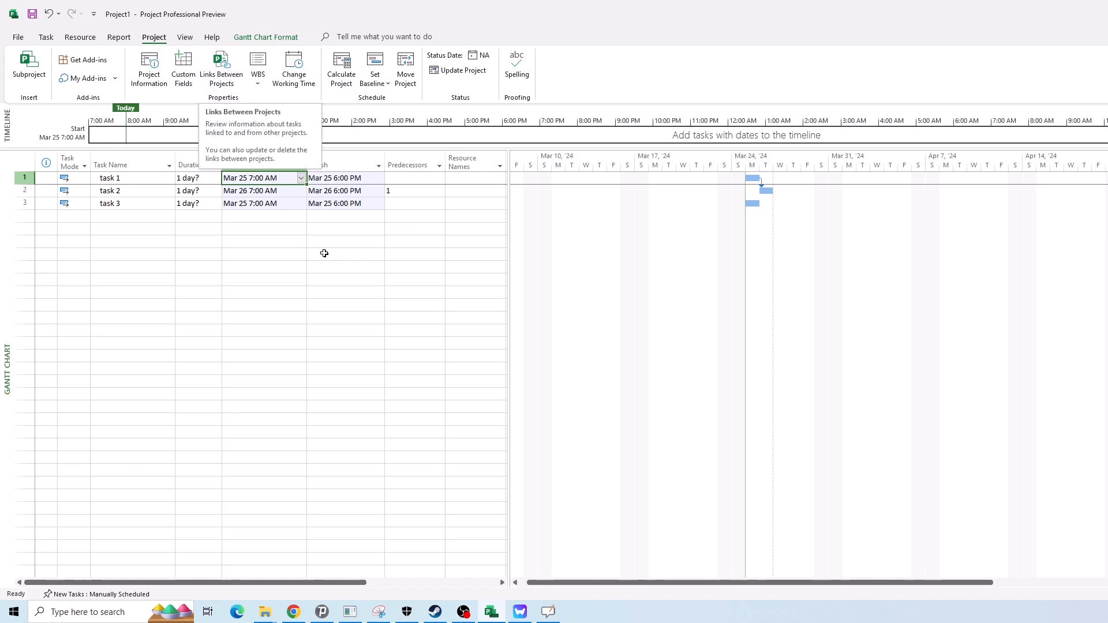
left_click(284, 202)
left_click(276, 178)
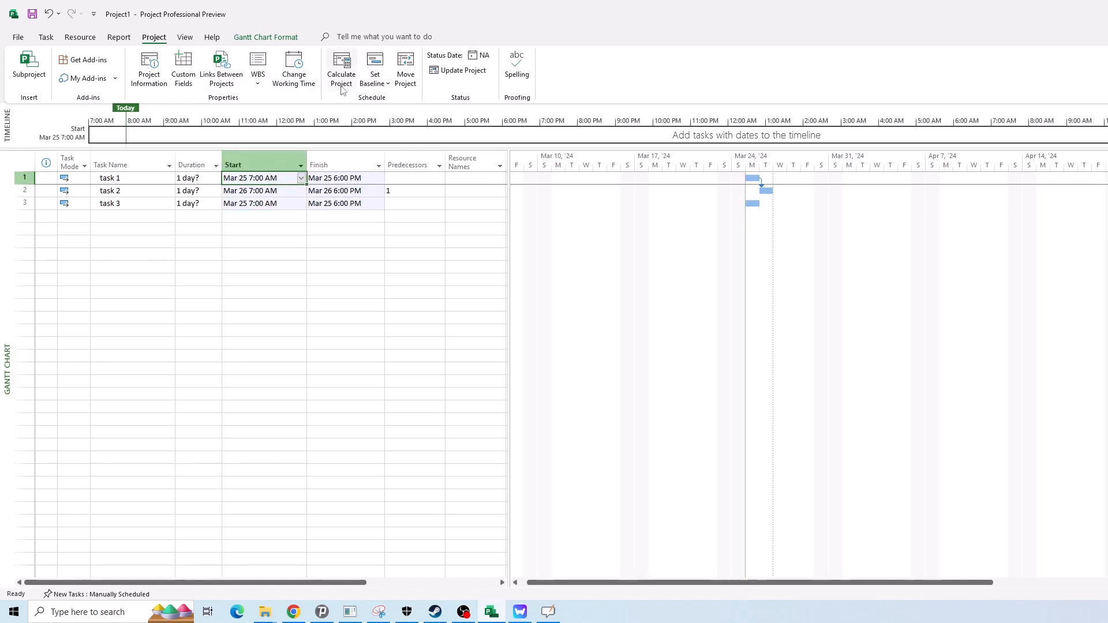
- Set the project's default start time to 7:00 AM in the working time schedule options
left_click(293, 78)
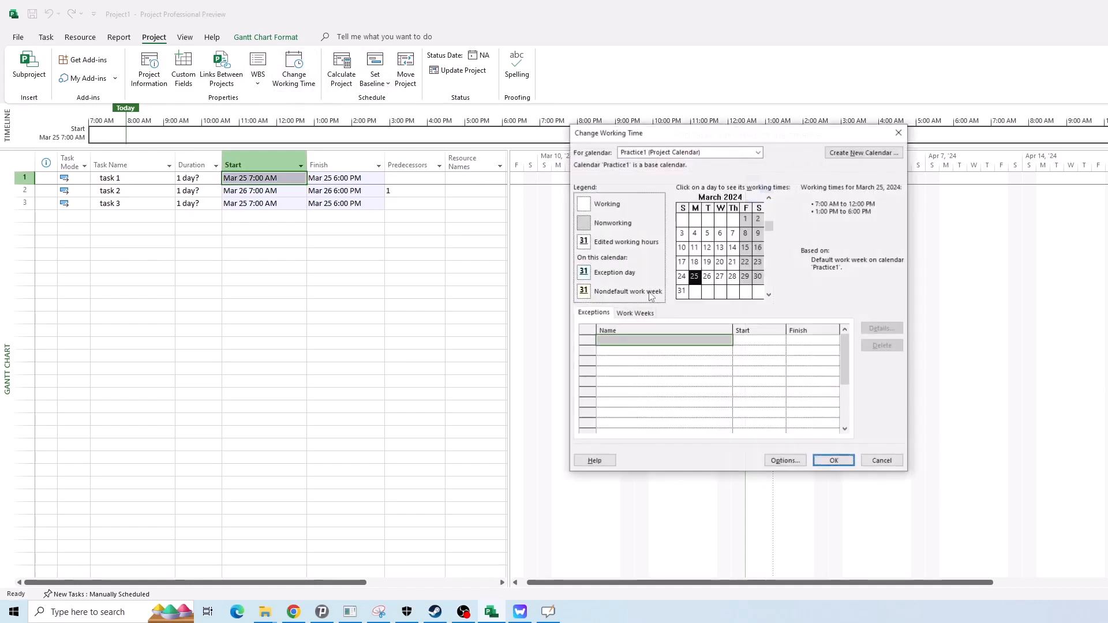
left_click(783, 462)
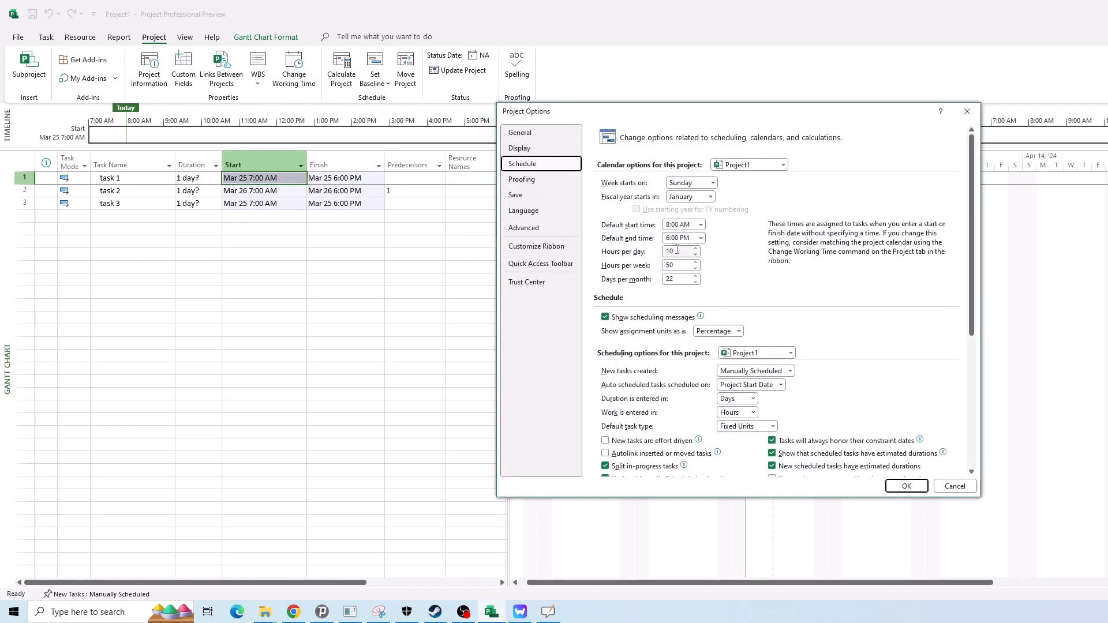
left_click(701, 225)
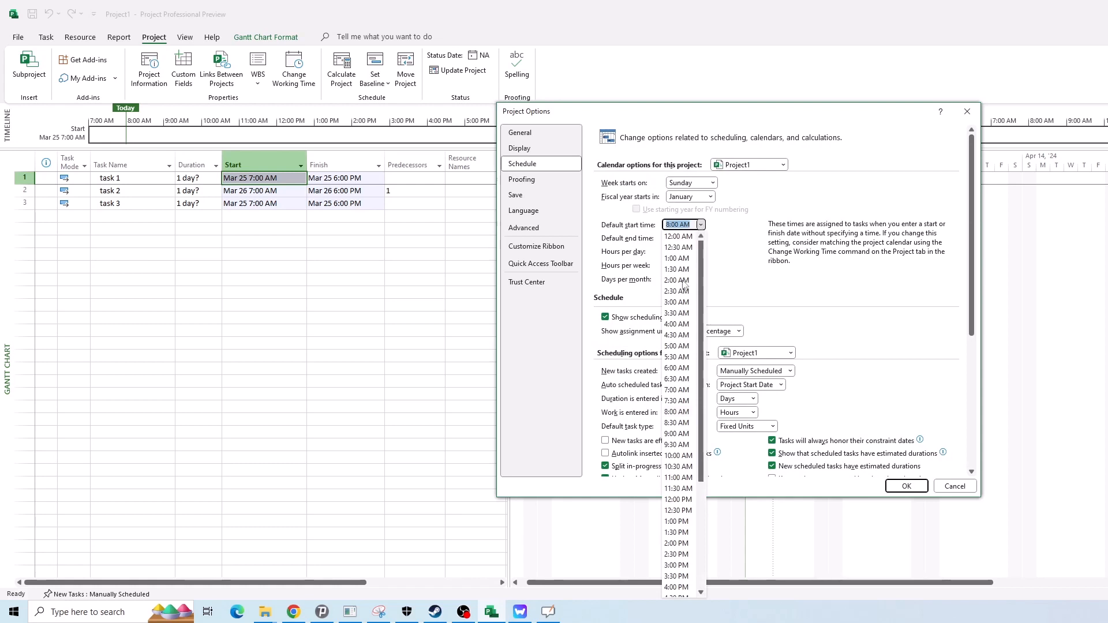
scroll(688, 473, "down", 1)
scroll(688, 392, "up", 1)
scroll(688, 392, "down", 3)
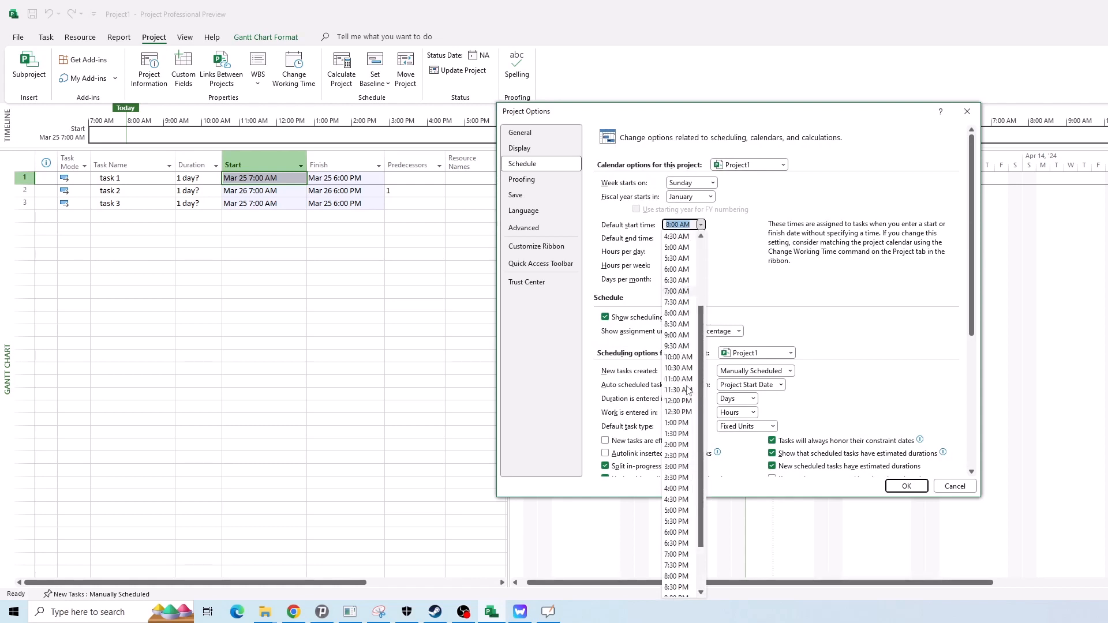
scroll(688, 390, "down", 1)
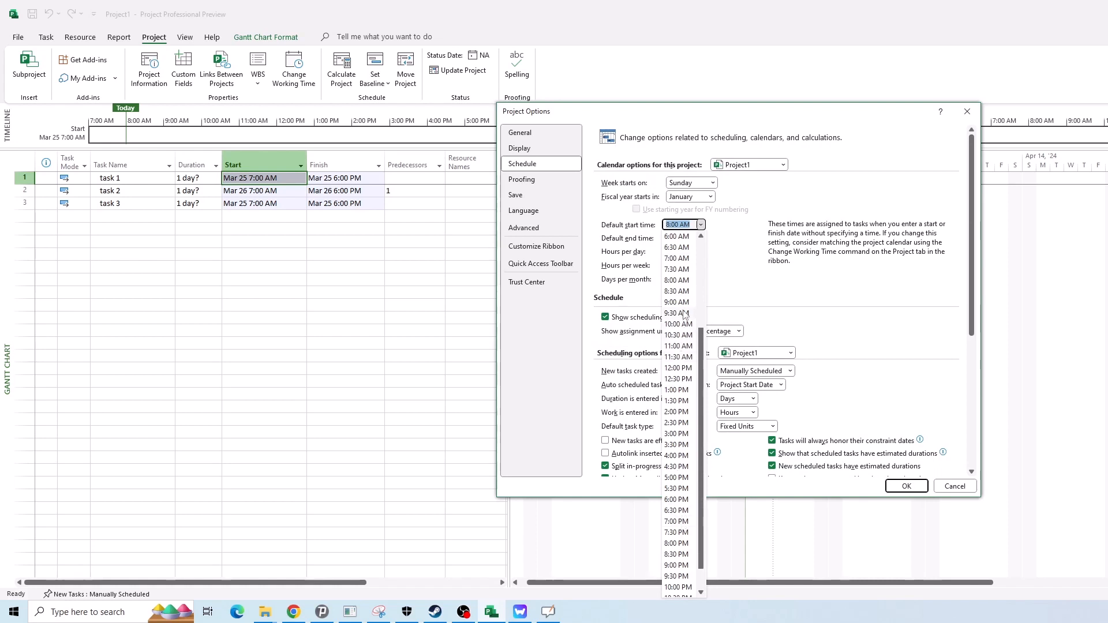
left_click(748, 245)
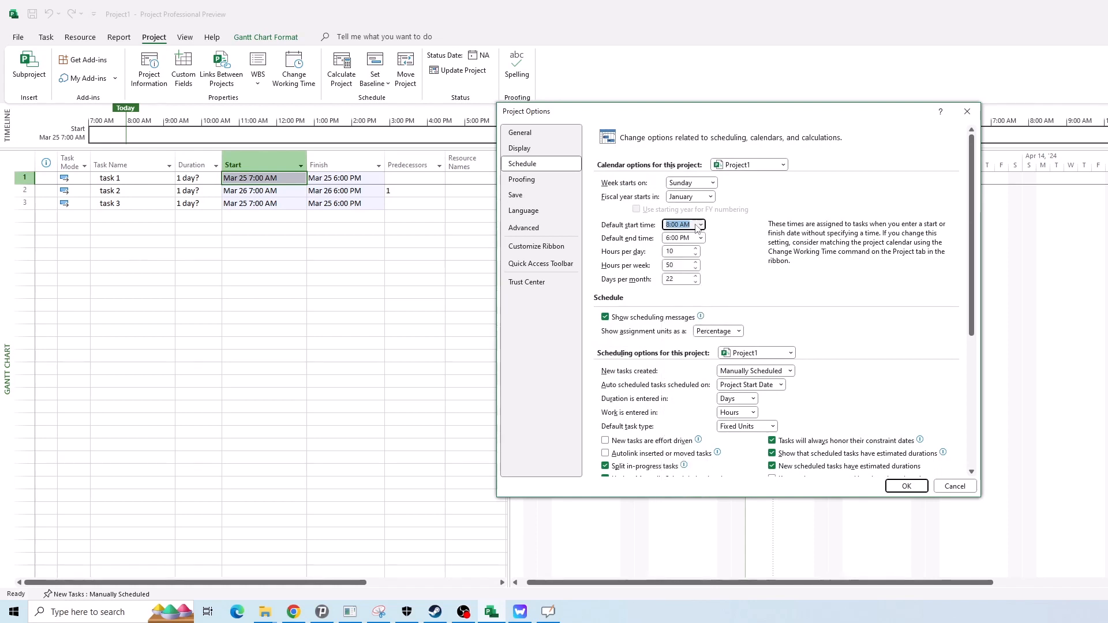
left_click(698, 225)
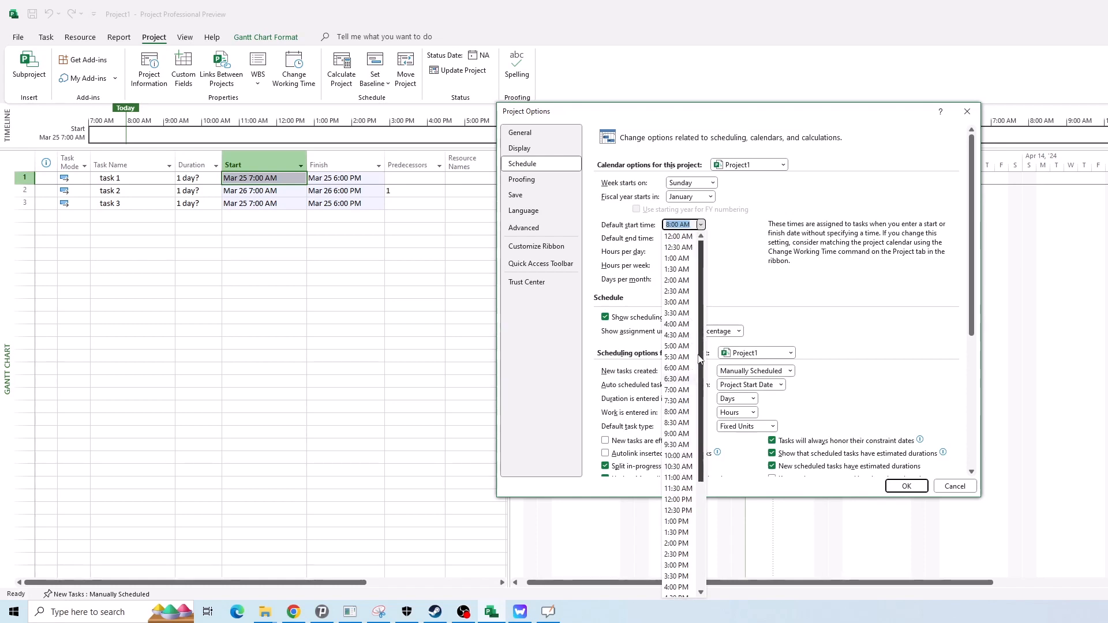
left_click(679, 390)
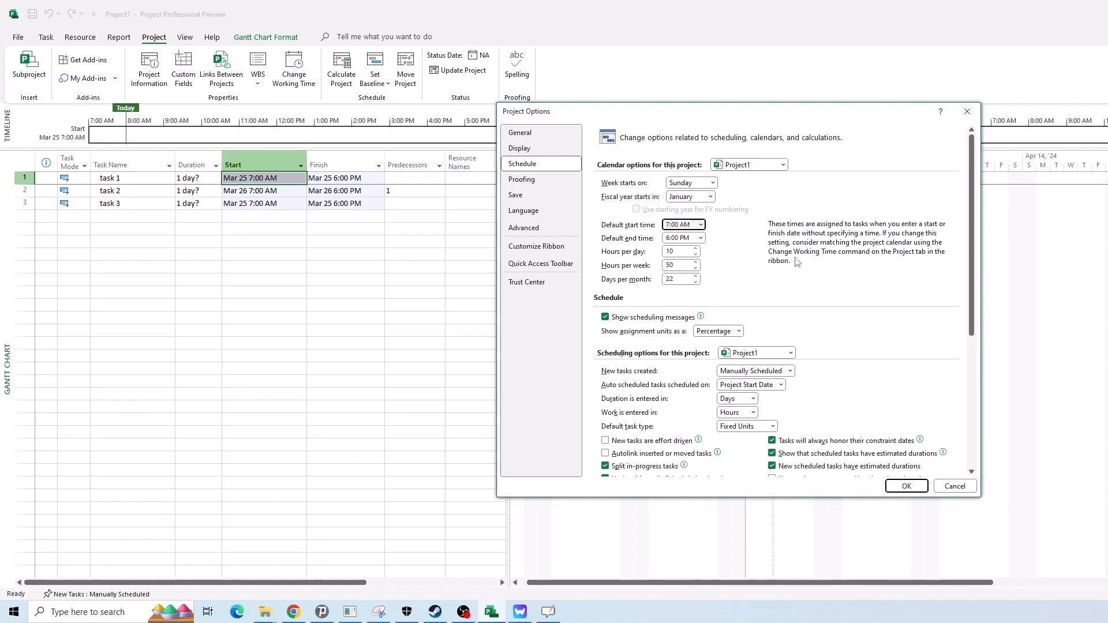
left_click(906, 486)
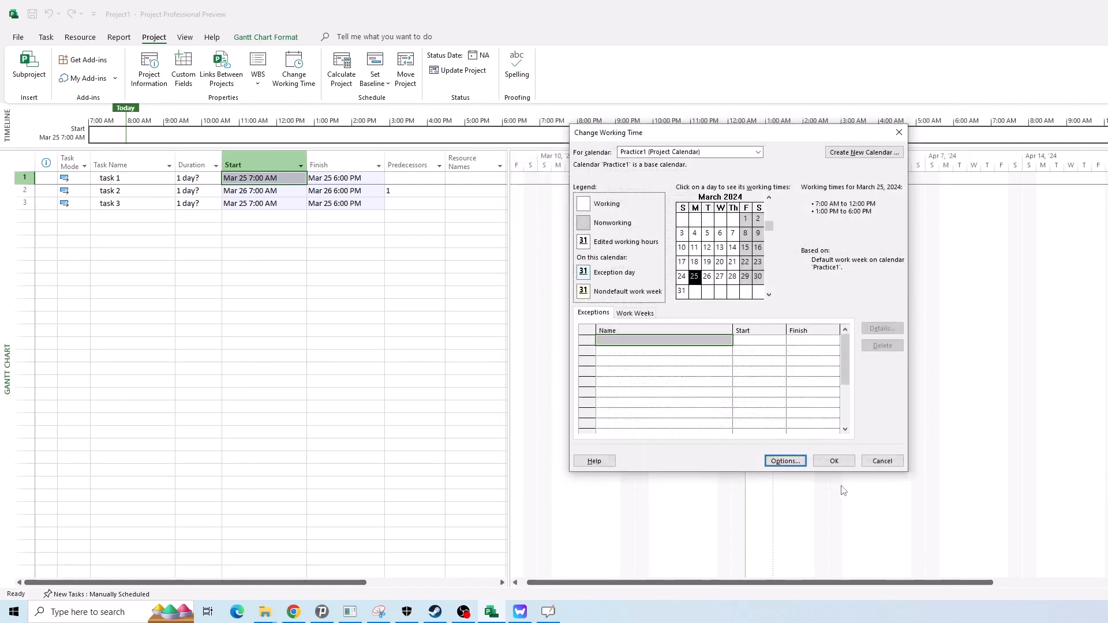
left_click(840, 463)
- Check task 1's duration and start time and task 3's finish time after the default start time change
left_click(353, 267)
left_click(196, 180)
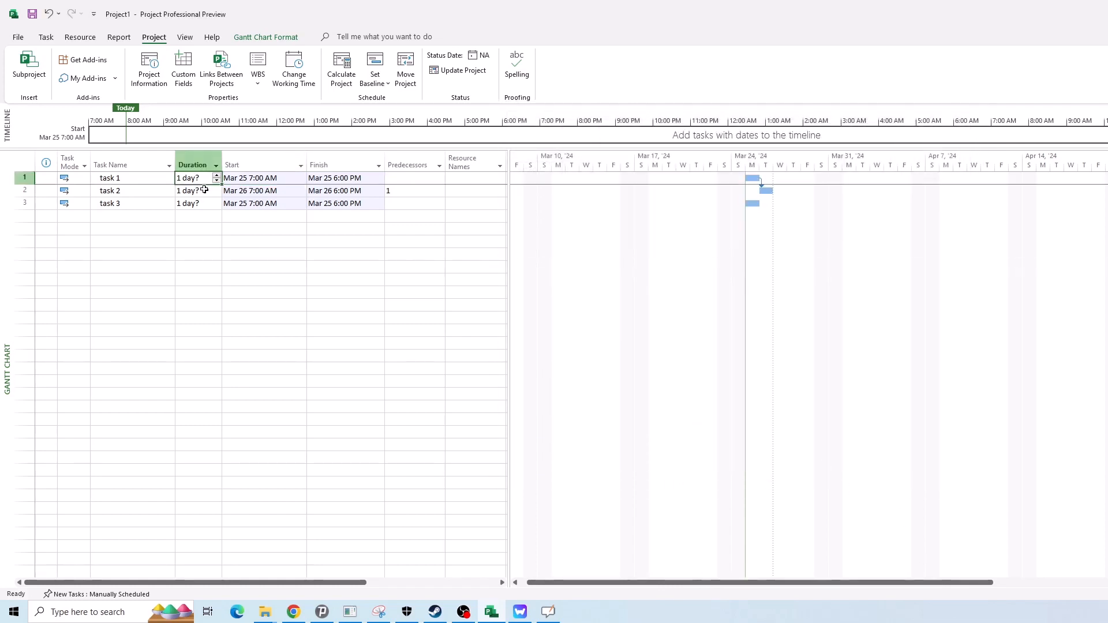
left_click(246, 181)
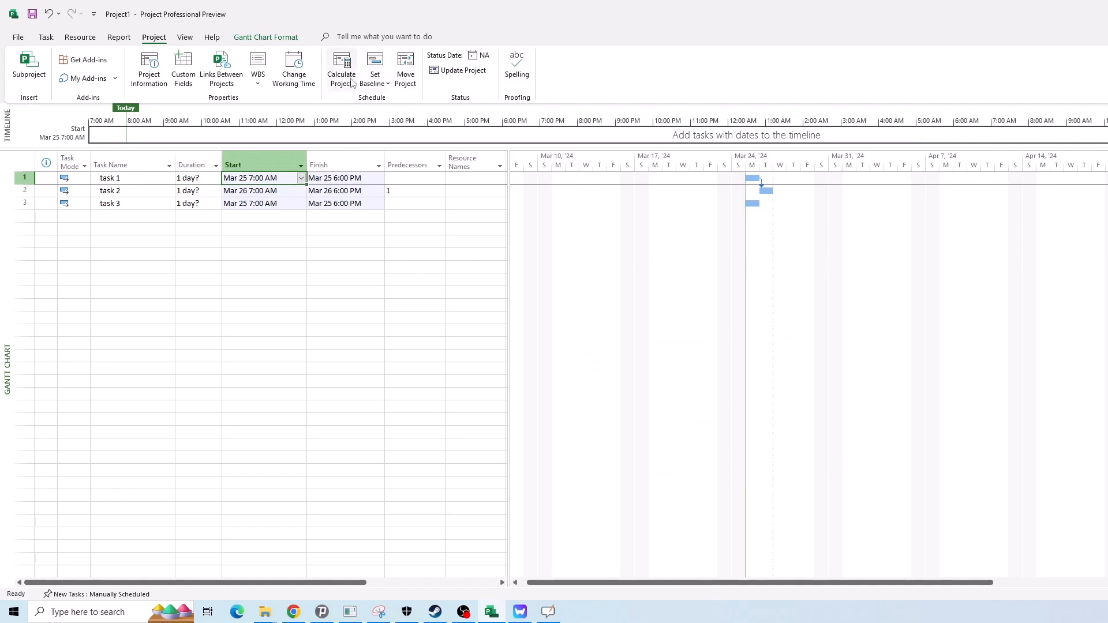
left_click(328, 202)
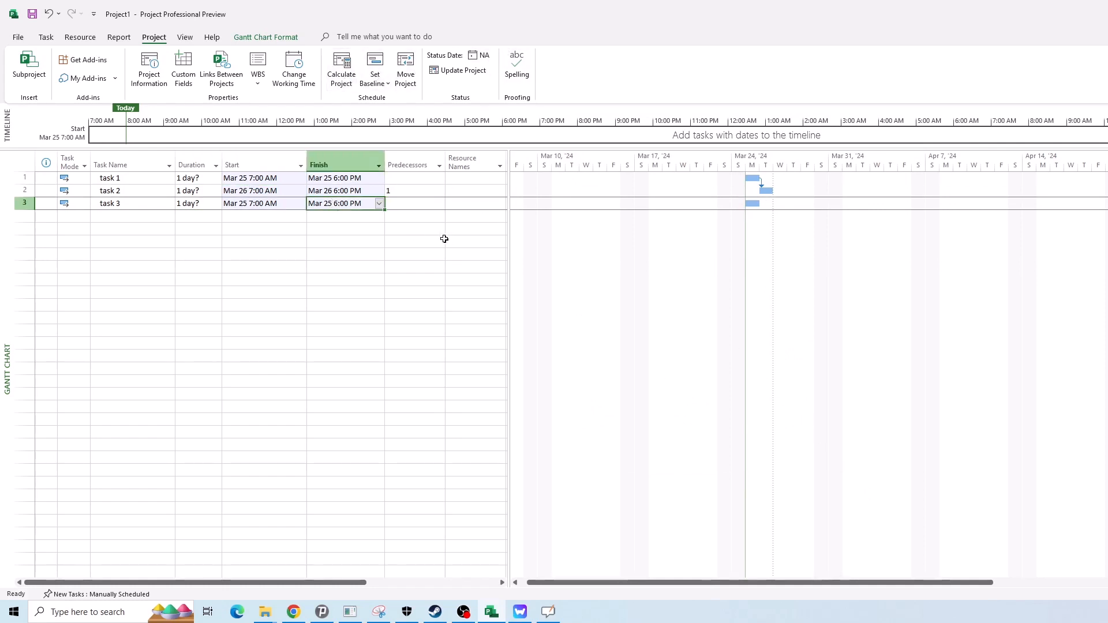
- Set the project's hours per day to 9 in the schedule options and check task 1's duration
left_click(340, 86)
left_click(294, 68)
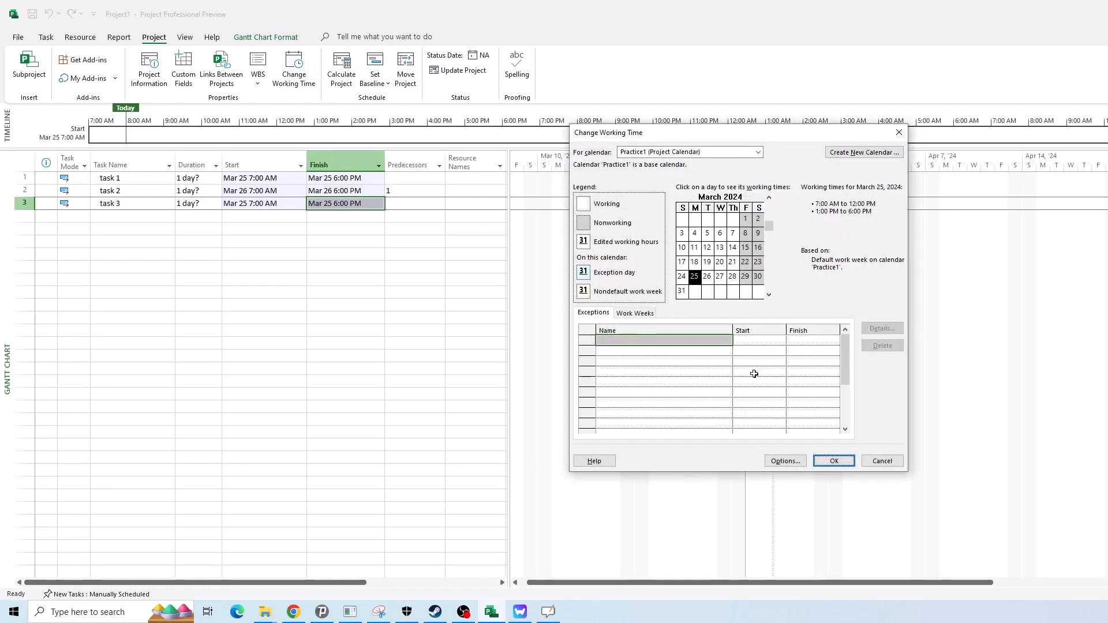
left_click(785, 460)
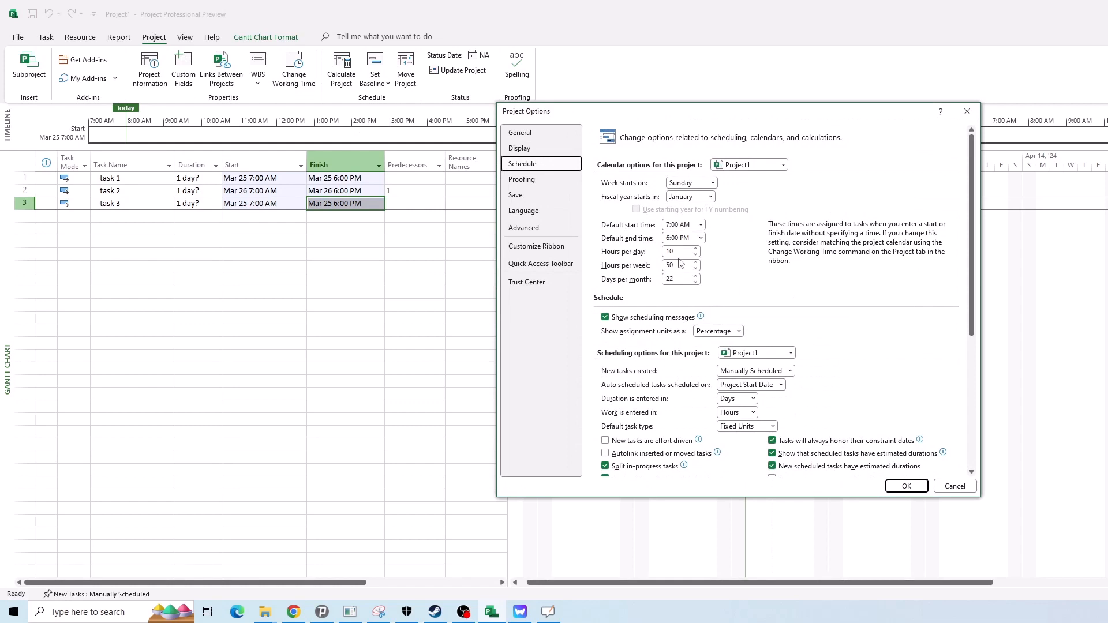
left_click(664, 251)
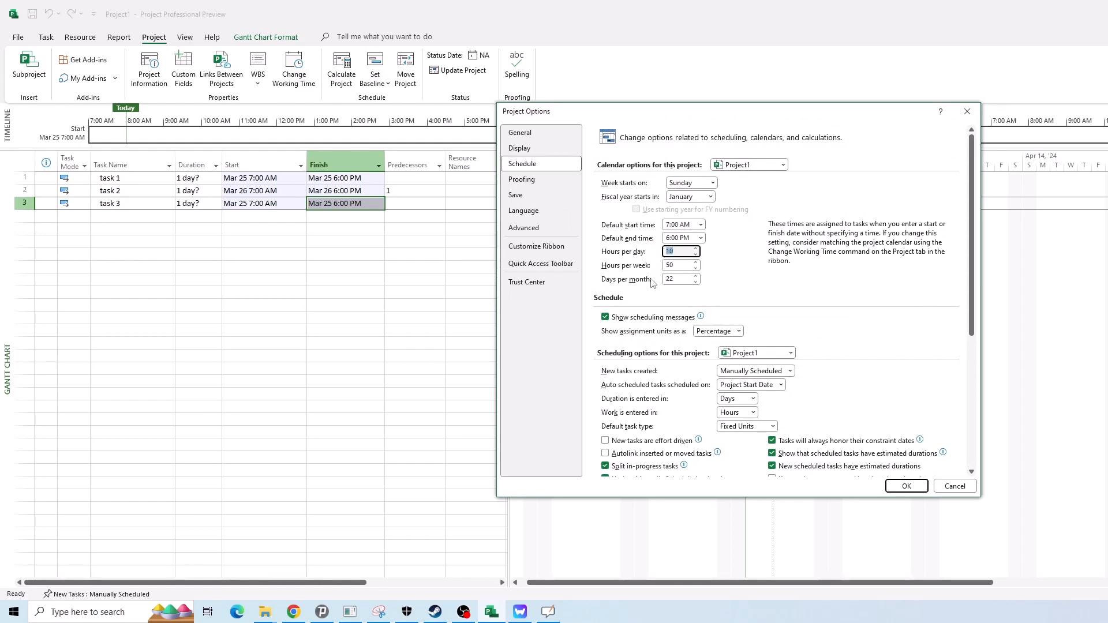
key("Delete")
key("Delete")
type("9")
left_click(897, 491)
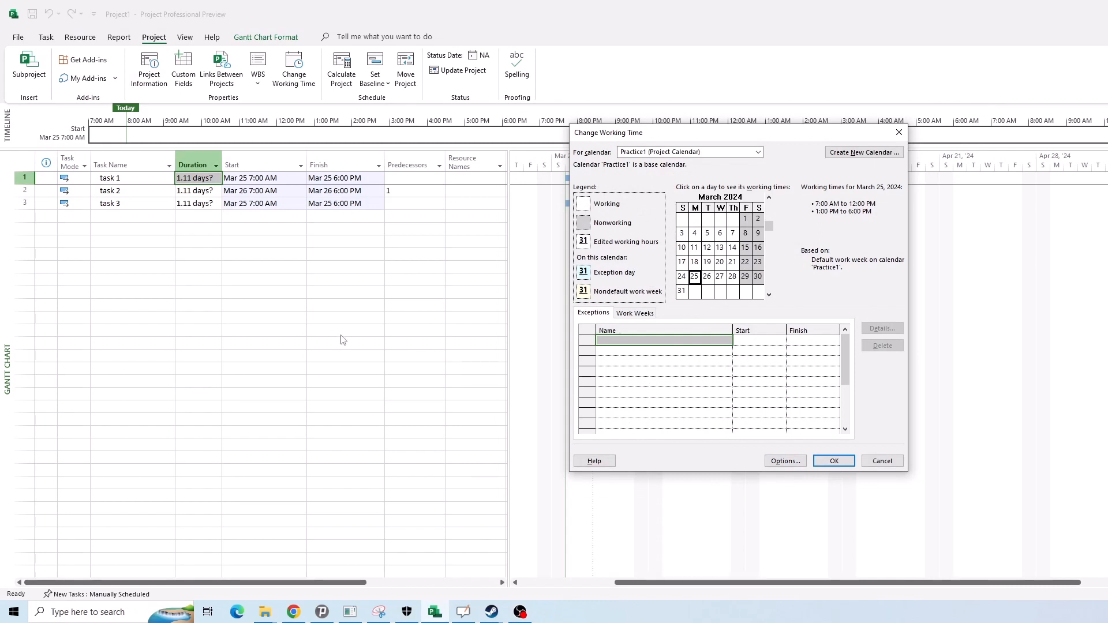
left_click(834, 460)
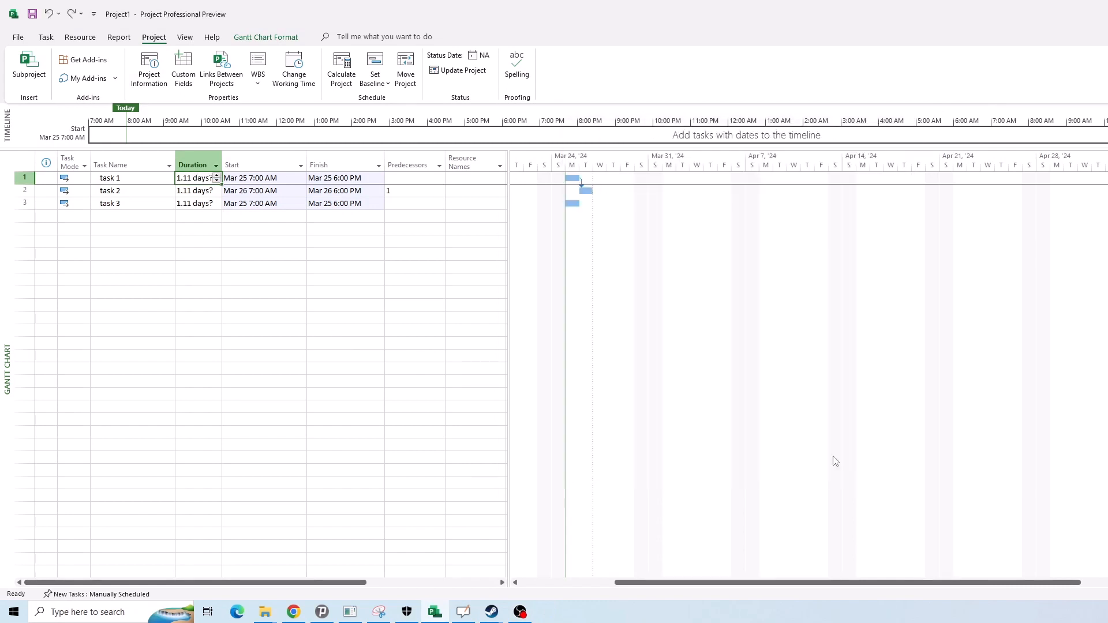
left_click(399, 304)
left_click(199, 180)
- Open a blank Notepad window, make it wide and short, and place it just below the sample tasks
key("super")
type("notepad")
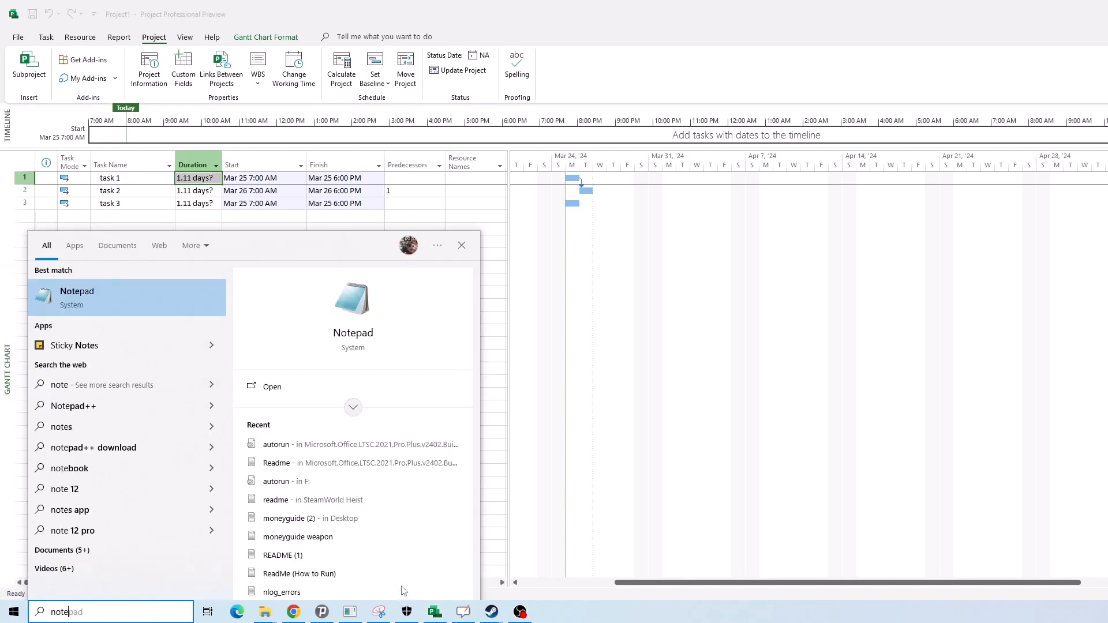
key("Return")
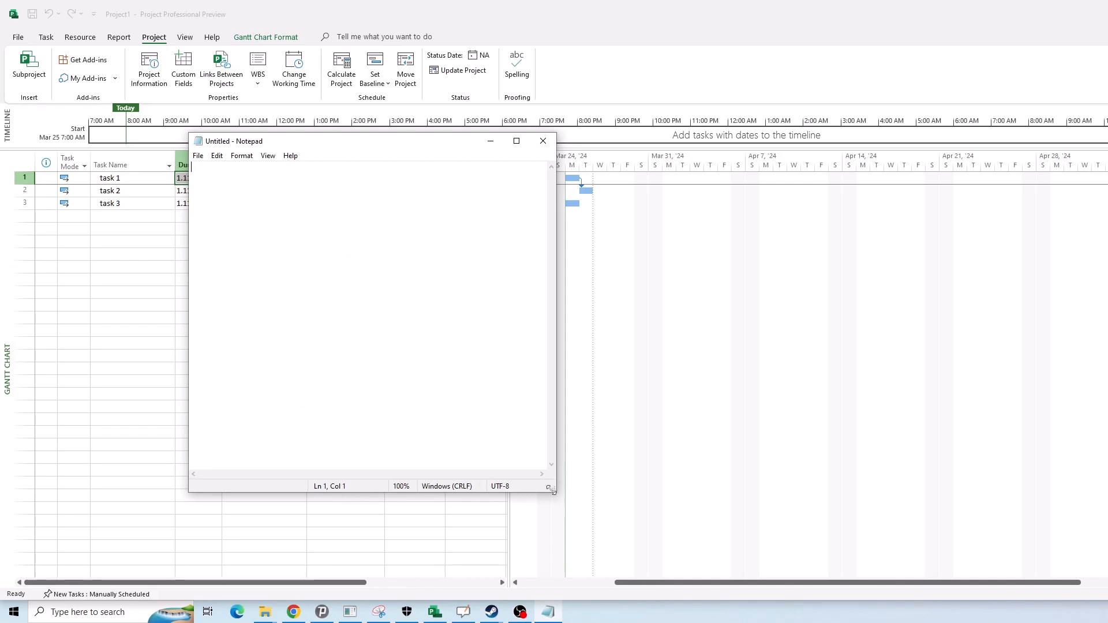
left_click_drag(553, 491, 844, 362)
left_click_drag(452, 144, 438, 234)
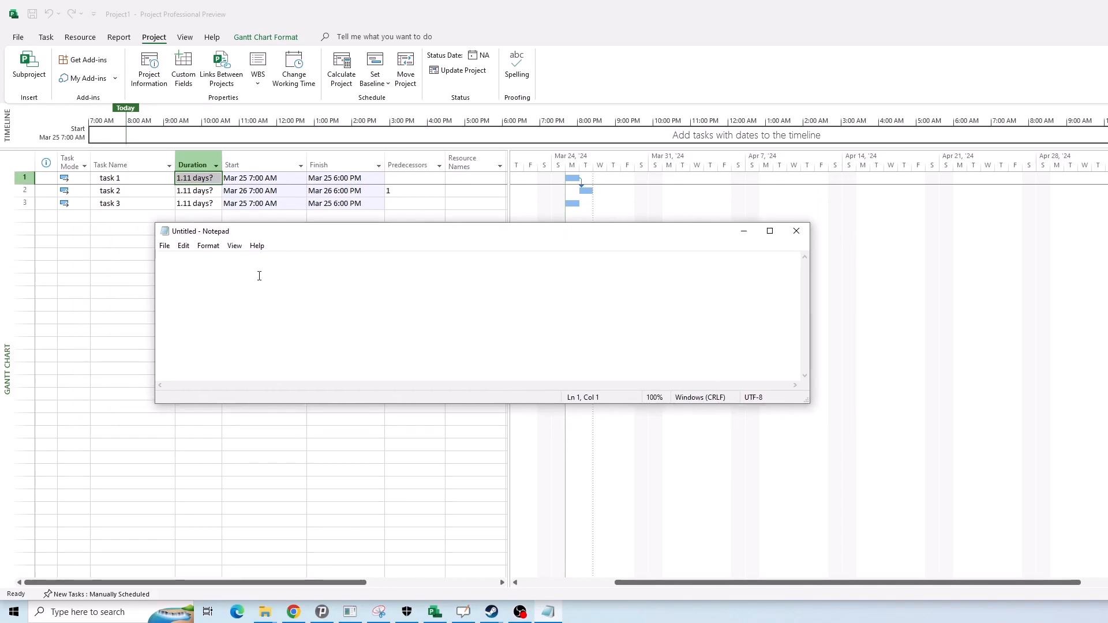
- Write the working hours note "7 to 12 and 13 to 18 ---- > 10 hrs" in Notepad
type("7 to 12 and 13 to")
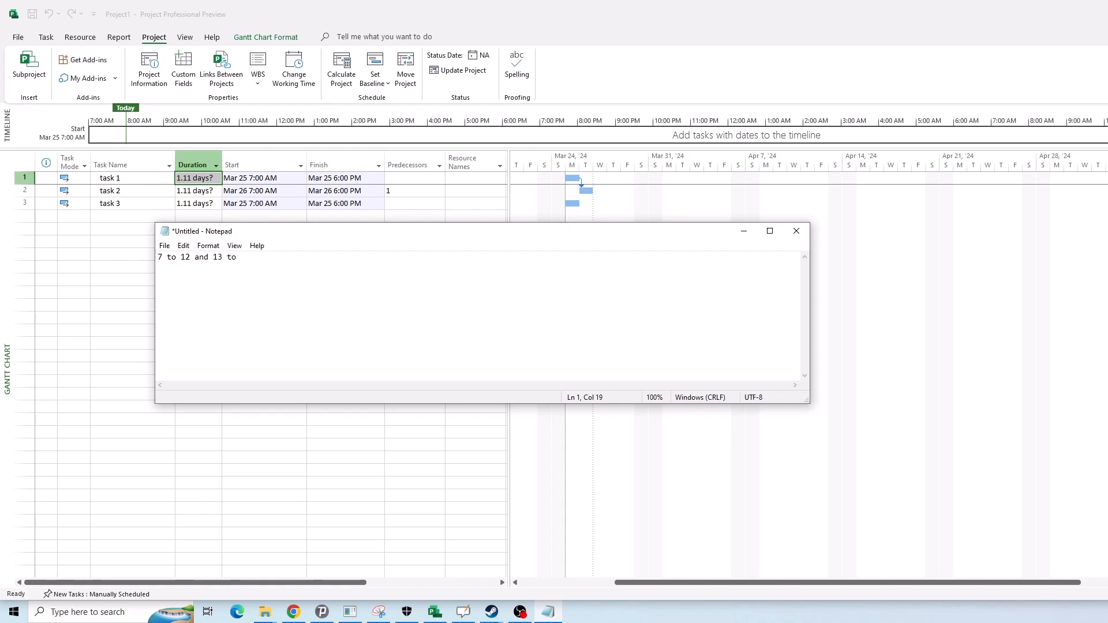
type(" 18")
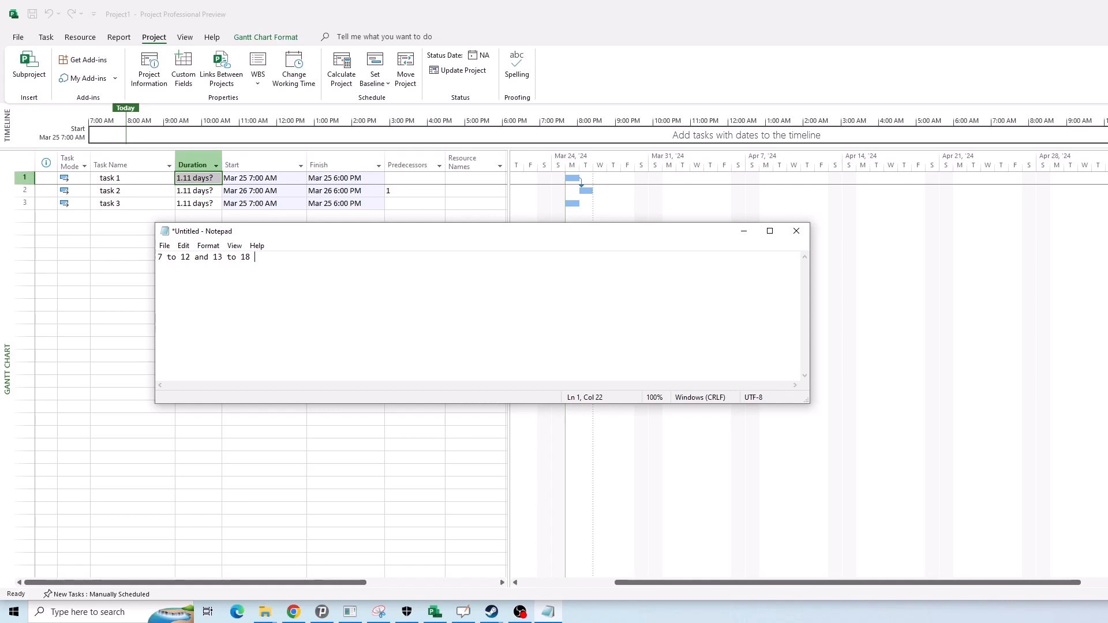
type("?")
key("Menu")
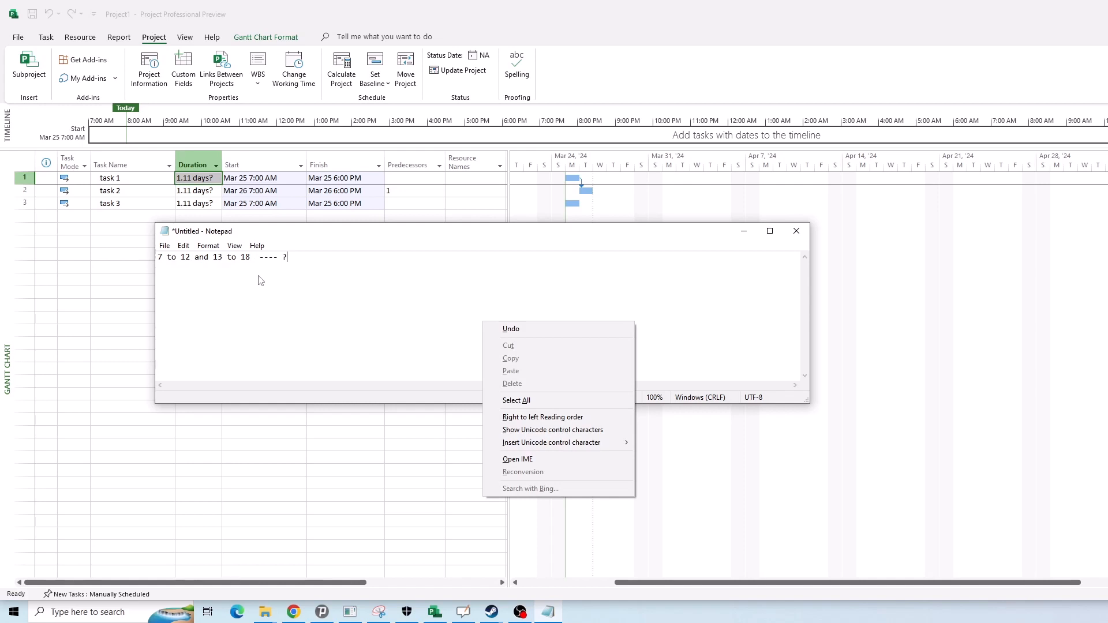
left_click(259, 276)
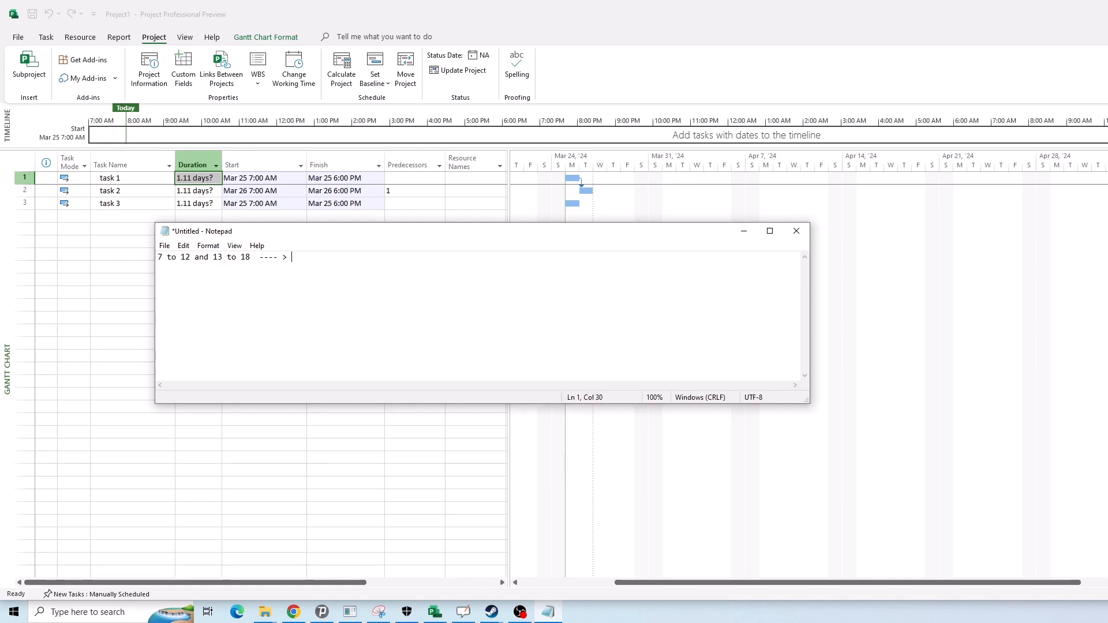
type("10 hrs")
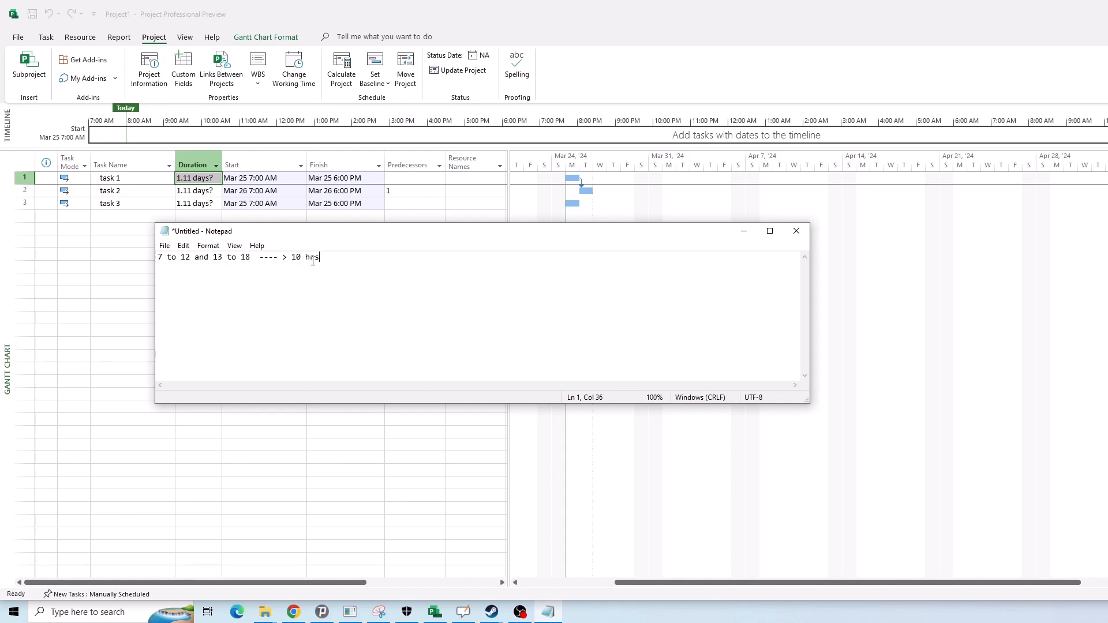
left_click_drag(320, 259, 294, 261)
left_click(333, 259)
- Move the note clear of the task table, add "created a task ( task 1 to 3 ) -- >" with a 1 day duration, and return to Project
left_click_drag(465, 228, 877, 196)
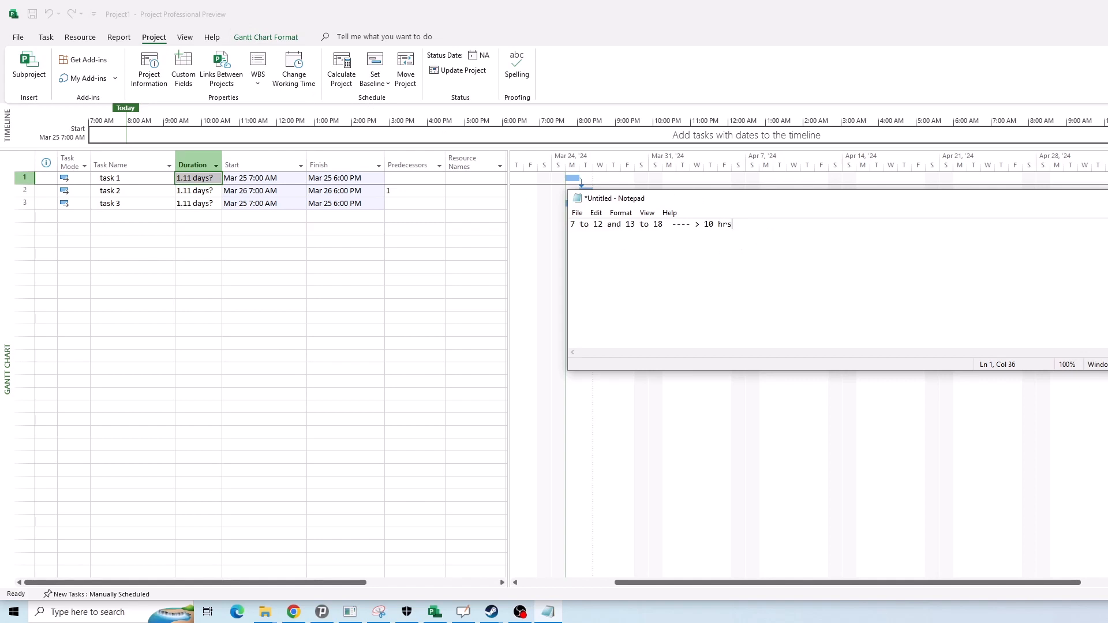
type("created a task ( task 1 to 3 ) -- >")
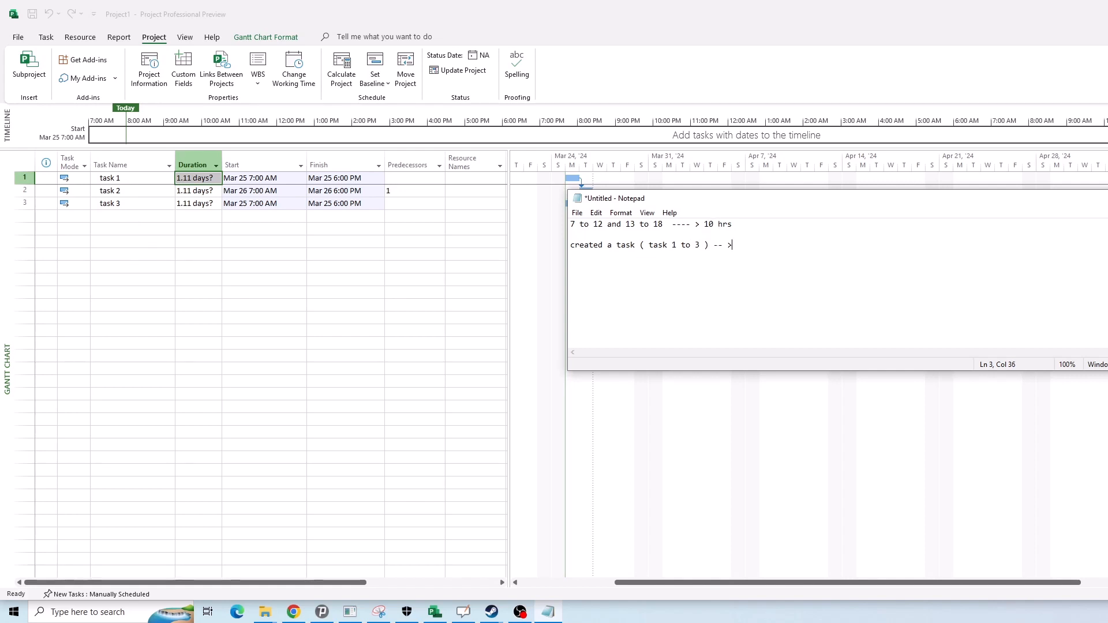
type("ration = 1 day")
left_click(330, 253)
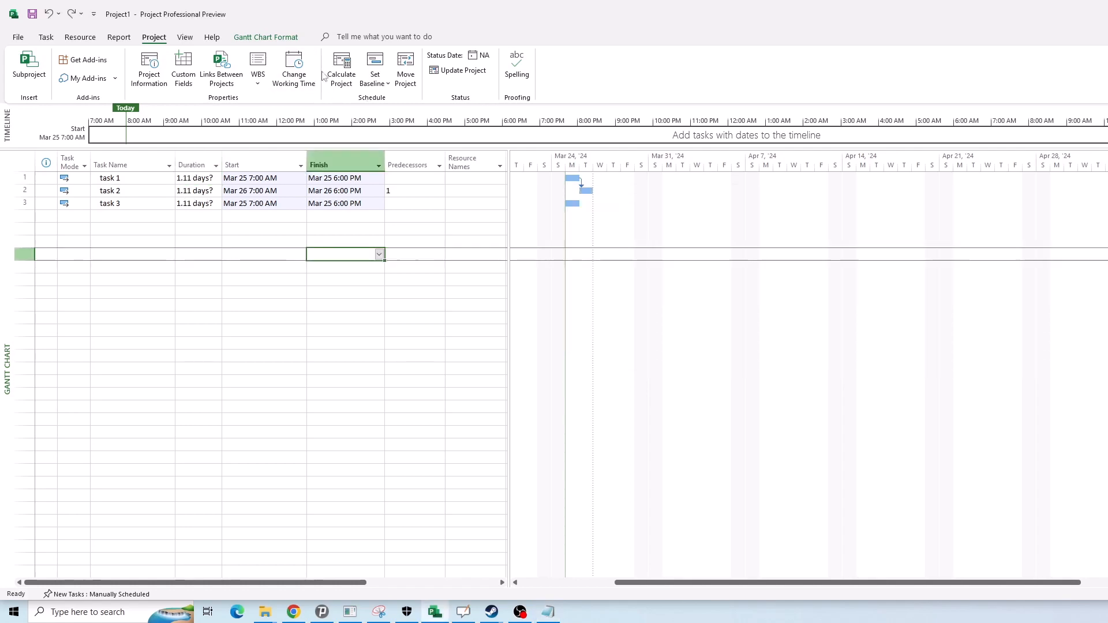
left_click(293, 81)
left_click(786, 461)
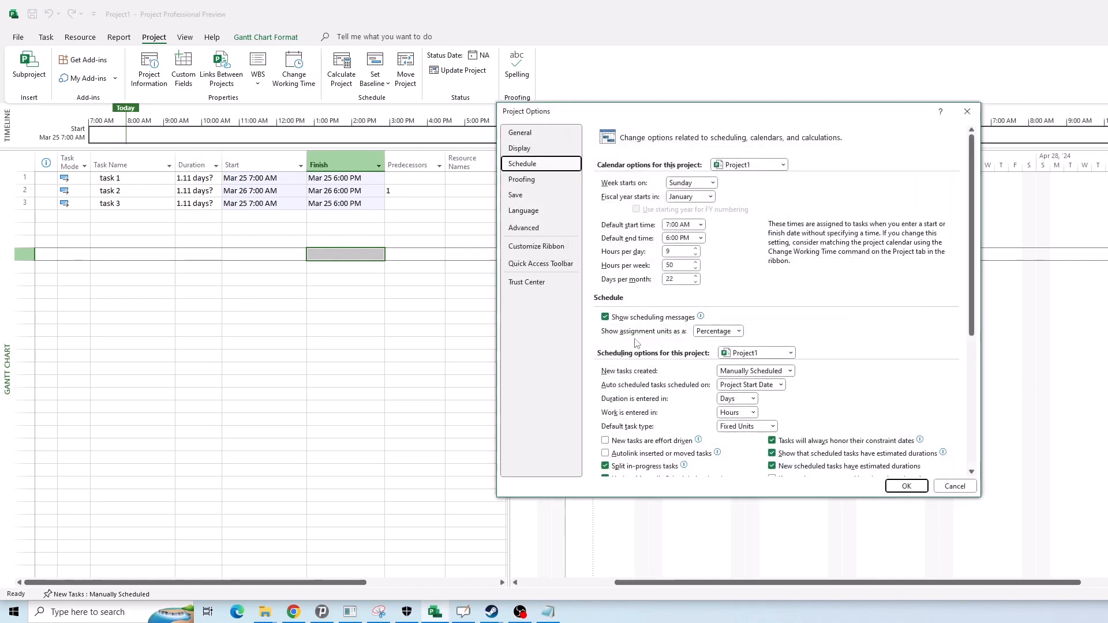
double_click(677, 249)
type("10")
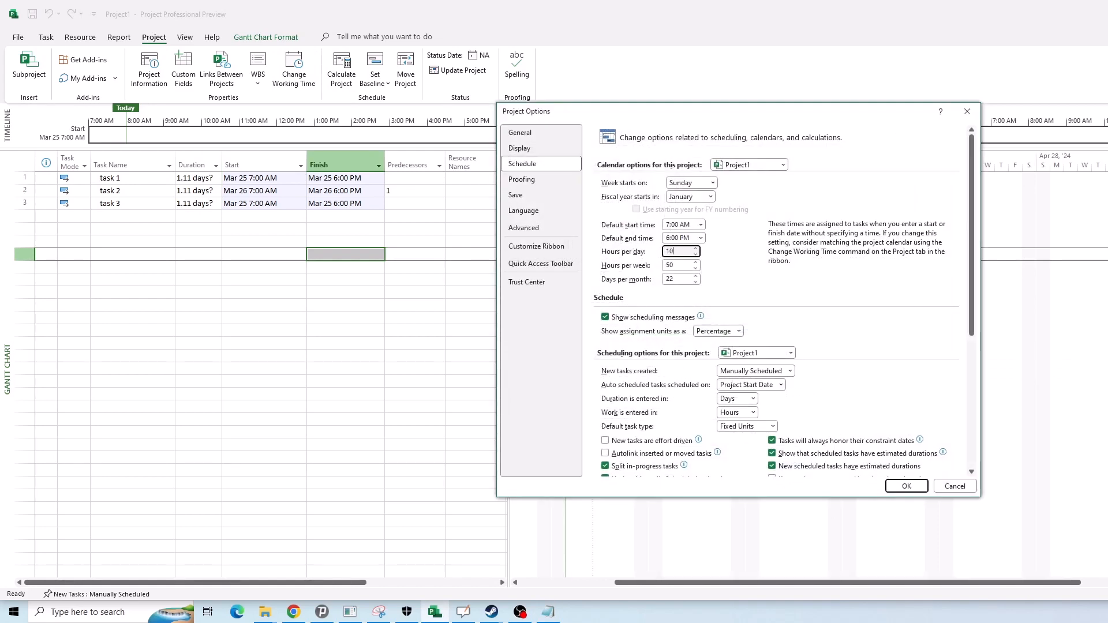
left_click_drag(680, 252, 662, 250)
left_click(946, 486)
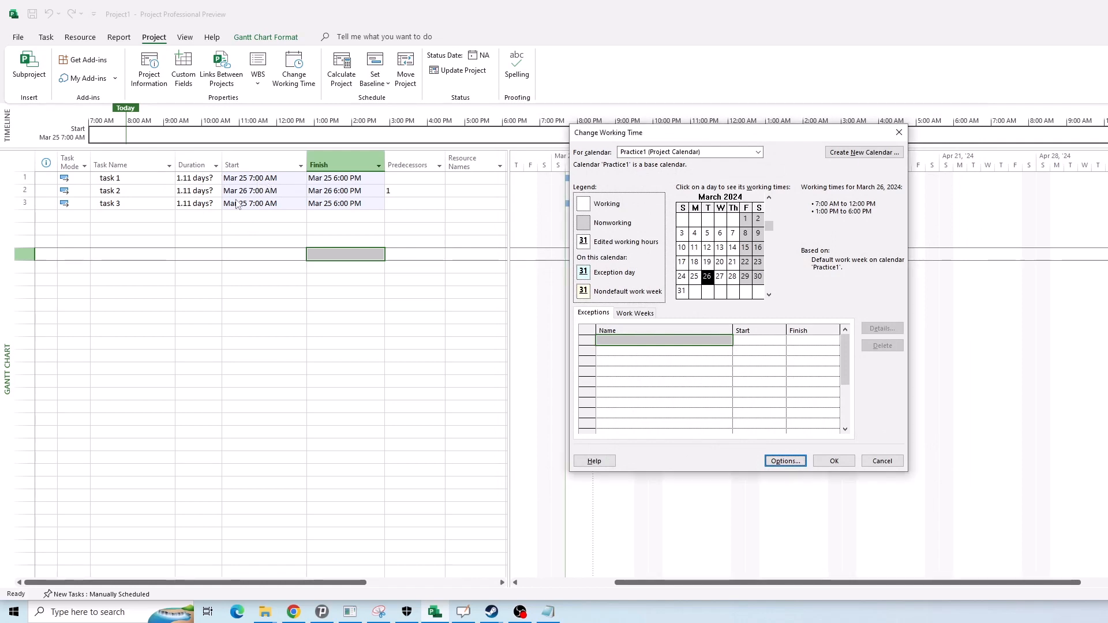
left_click(882, 461)
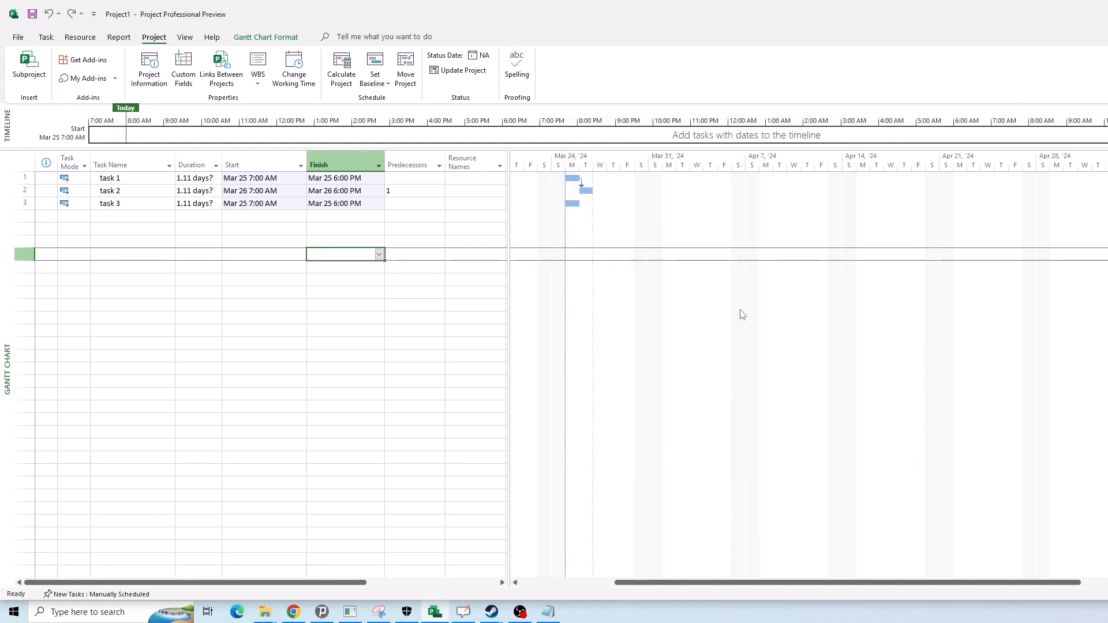
- Review task 1's start and duration against the hours per day in the schedule options, leaving the options unchanged
left_click(242, 179)
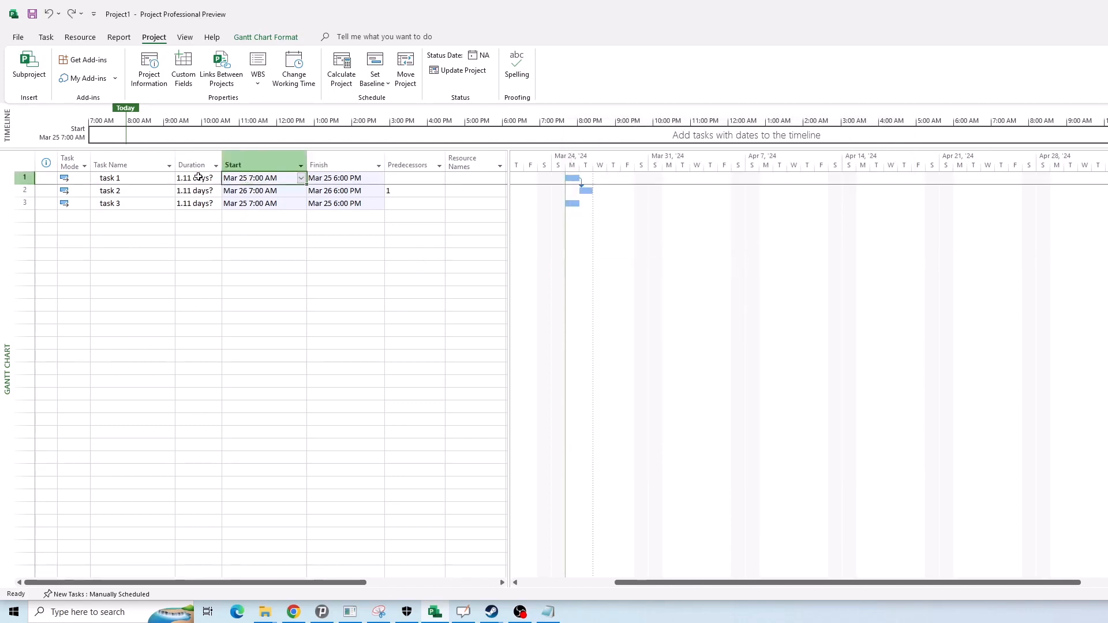
left_click(199, 178)
left_click(292, 92)
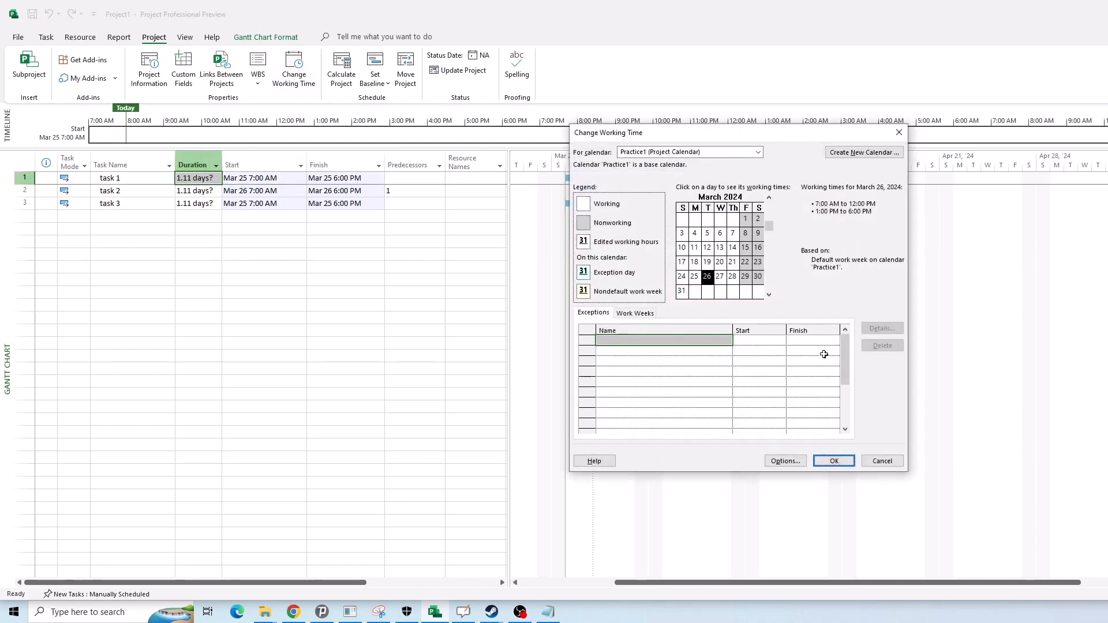
left_click(785, 461)
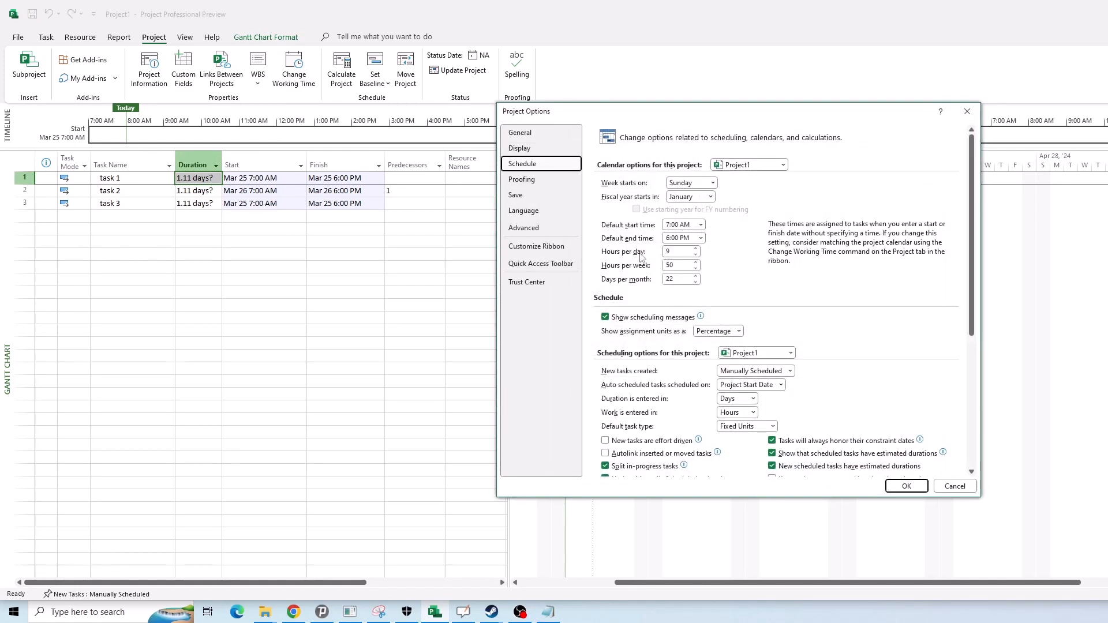
left_click(676, 253)
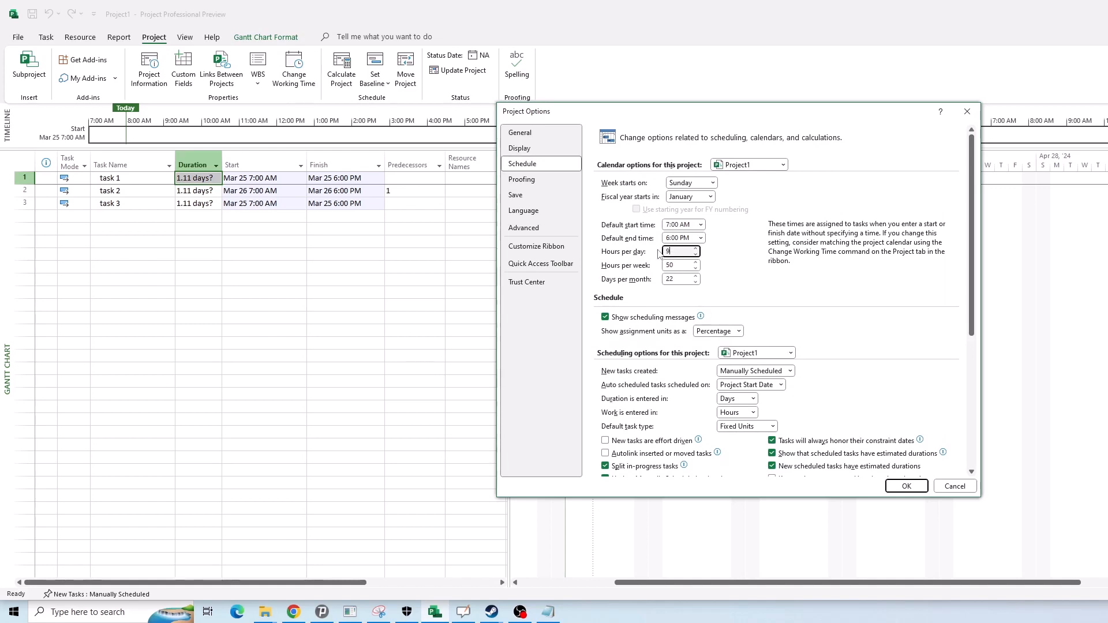
left_click(951, 486)
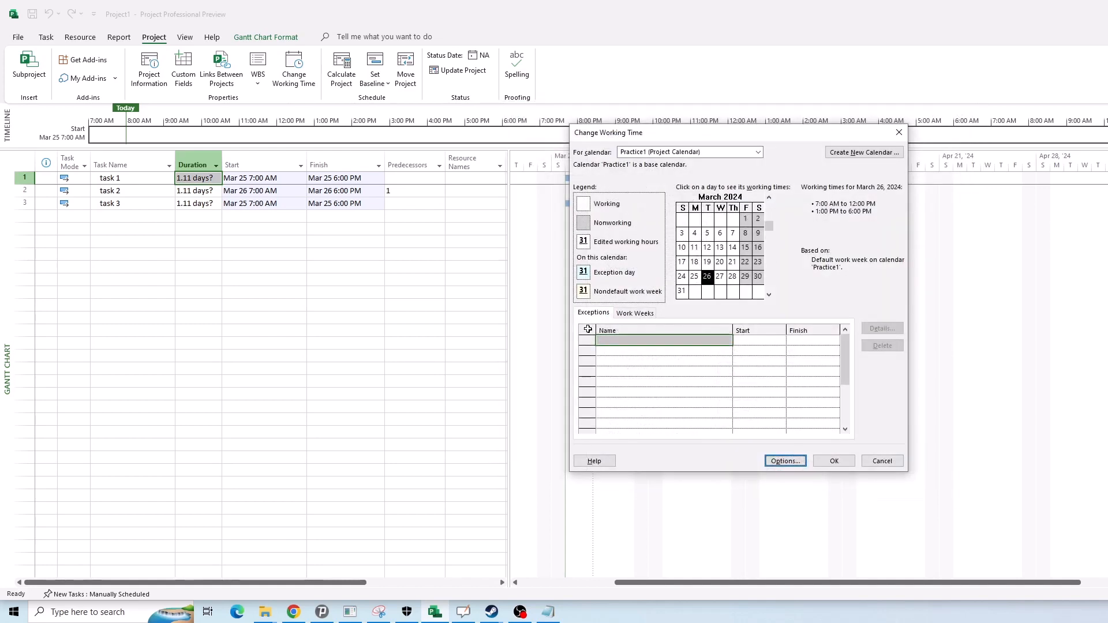
left_click(834, 461)
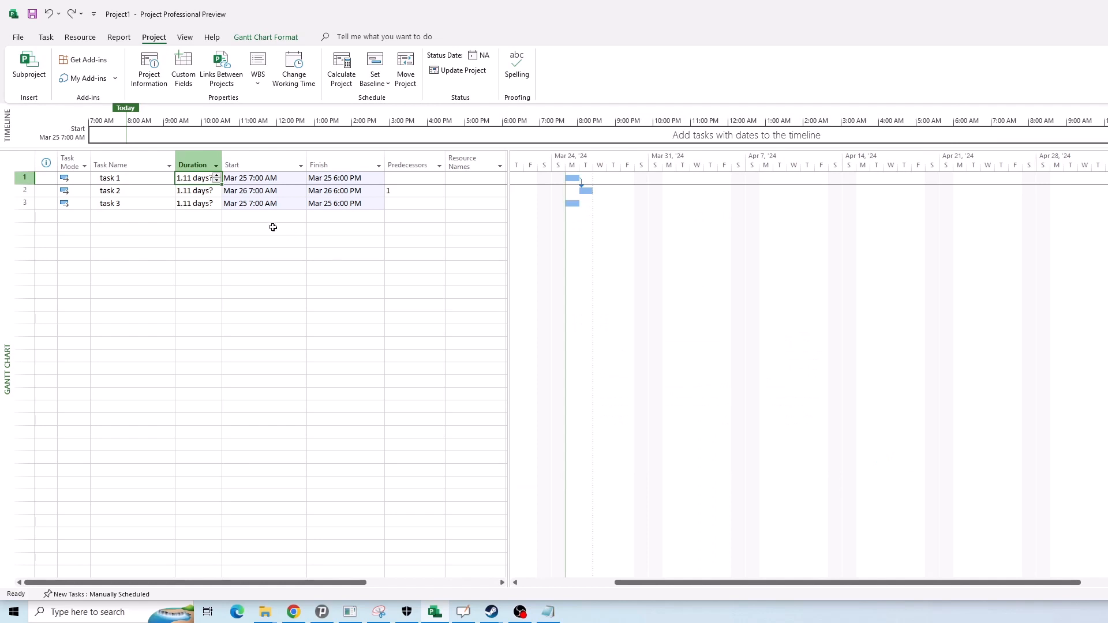
- Compare task 1's start and finish times in the task table
left_click(264, 245)
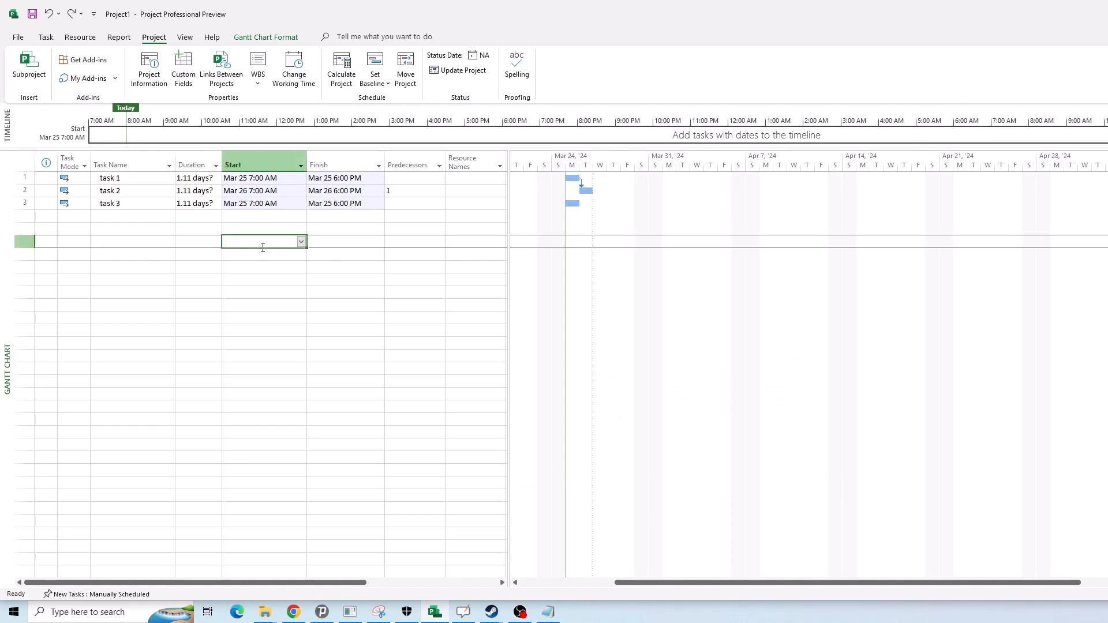
left_click(262, 179)
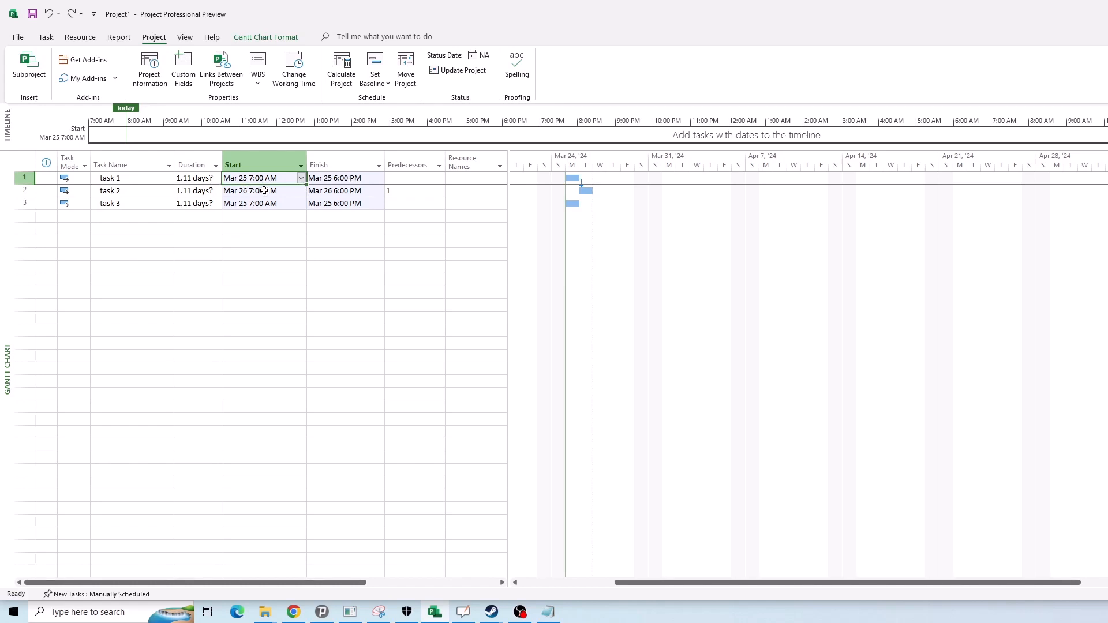
left_click(338, 179)
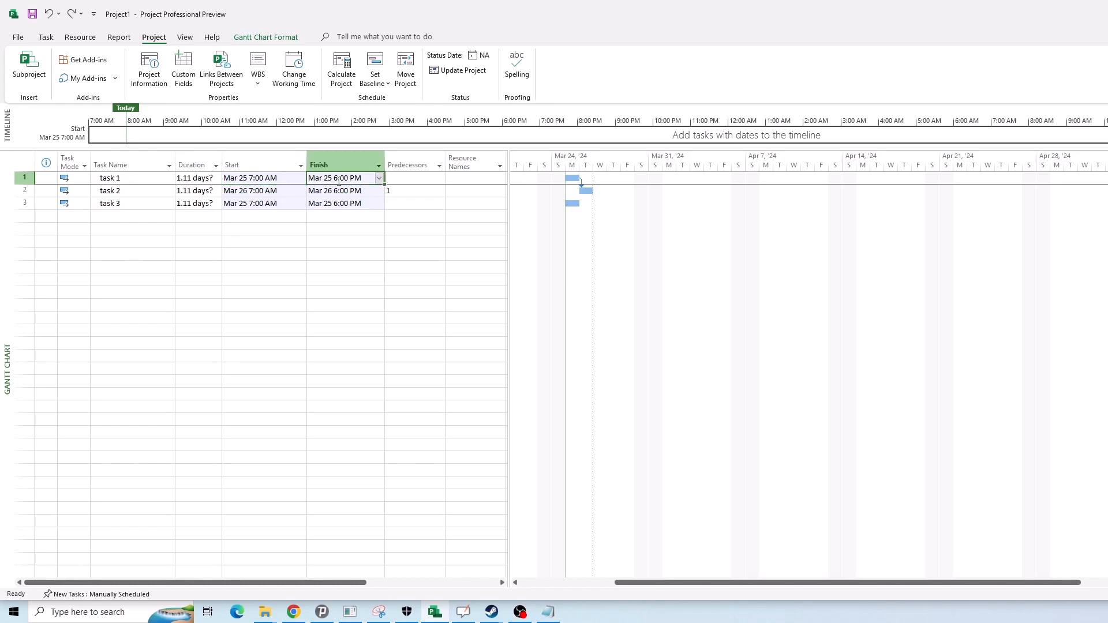
left_click(265, 177)
left_click(348, 179)
- Add the line "Now -- > working hours per day = 9 hrs" to the Notepad note
left_click(547, 612)
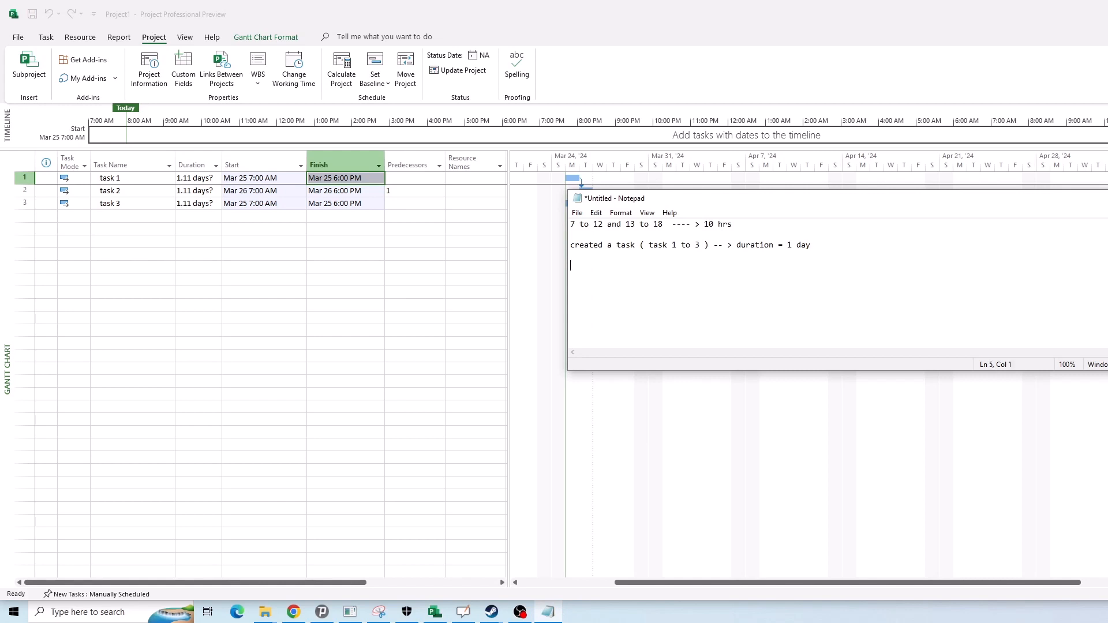
type("Now i ")
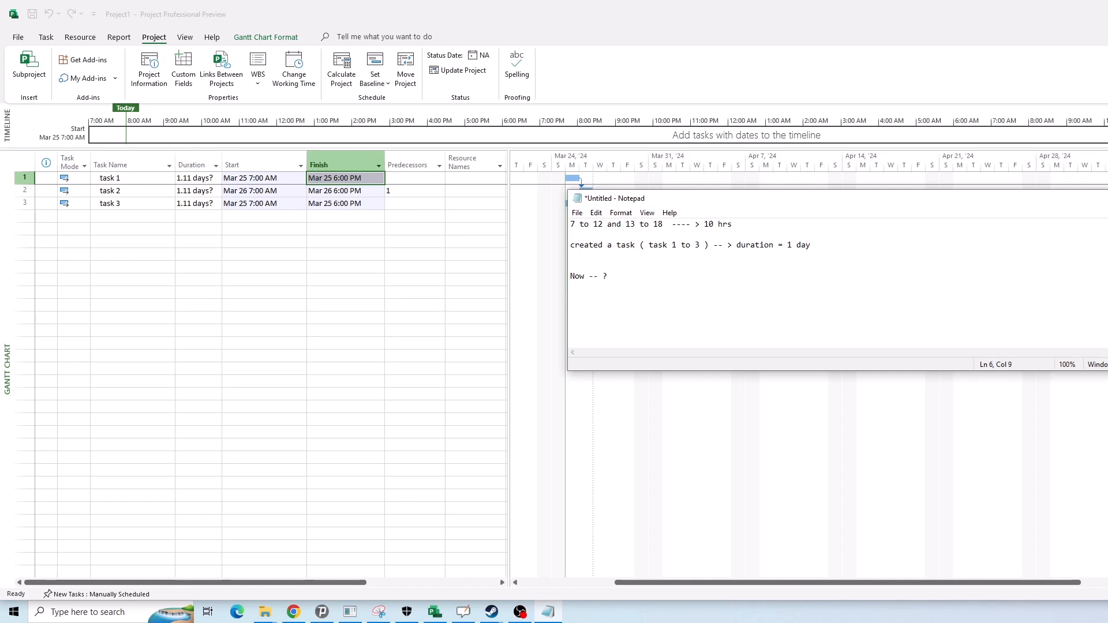
type("-- > h")
key("BackSpace")
type("wpo")
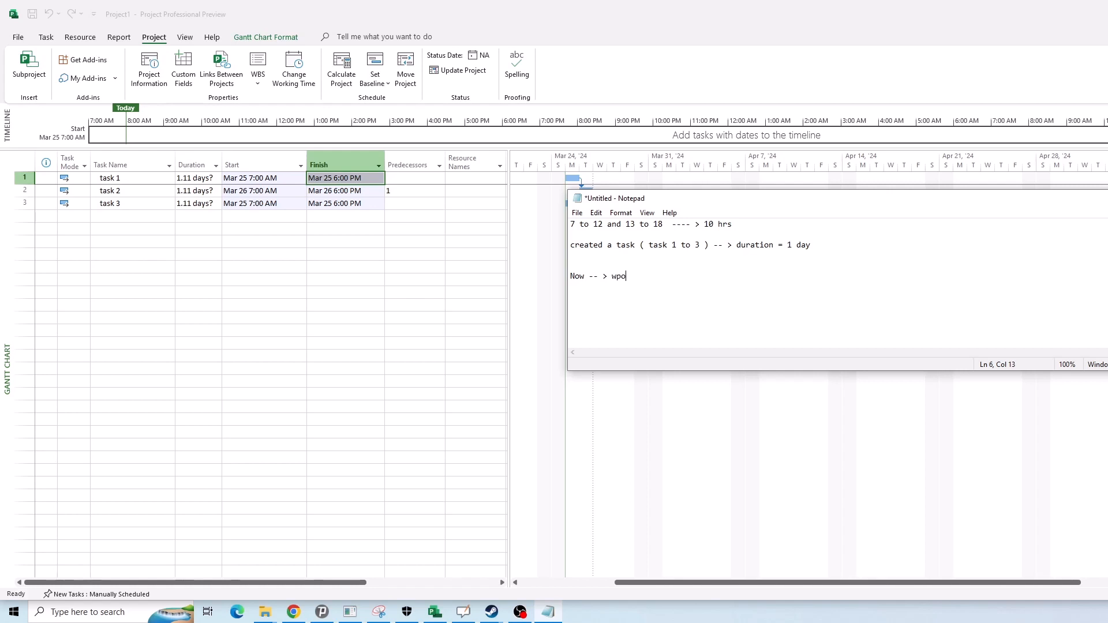
key("BackSpace")
key("BackSpace")
type("rrking hours per day = 9 h")
- Highlight the working-hours-per-day text in the note and reposition the Notepad window just below the Gantt bars
left_click_drag(753, 279, 612, 276)
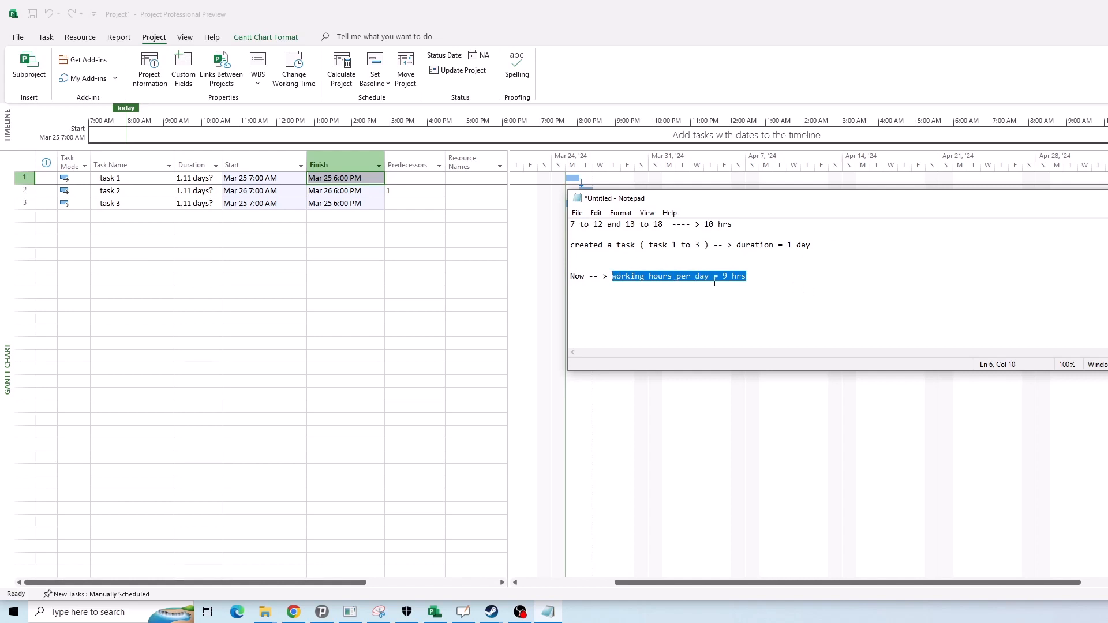
left_click_drag(722, 200, 735, 173)
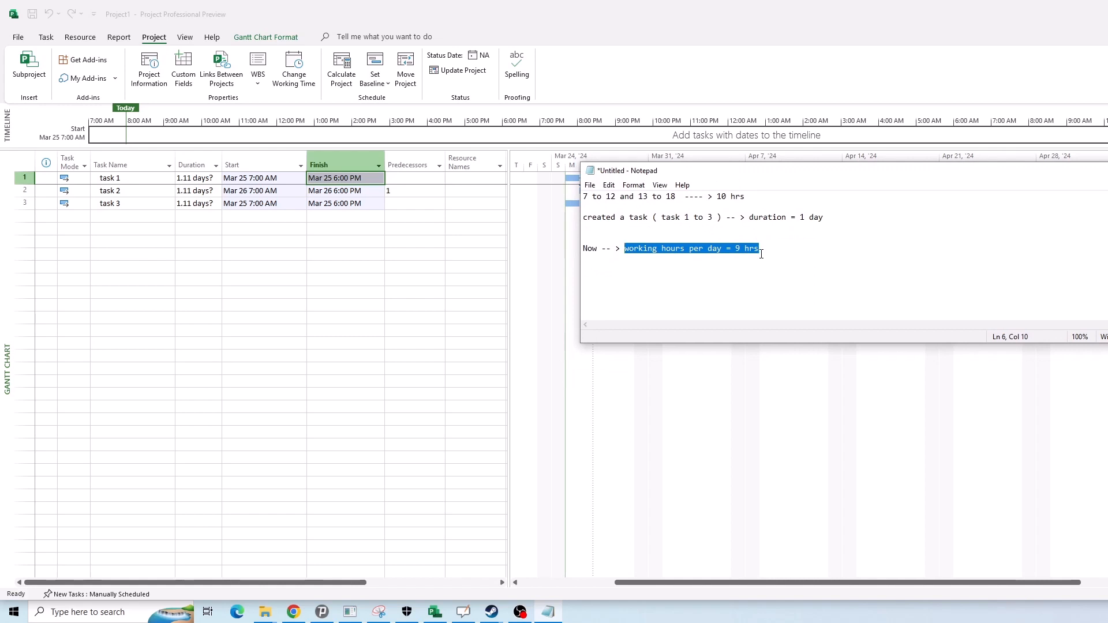
left_click_drag(717, 175, 657, 242)
left_click(711, 314)
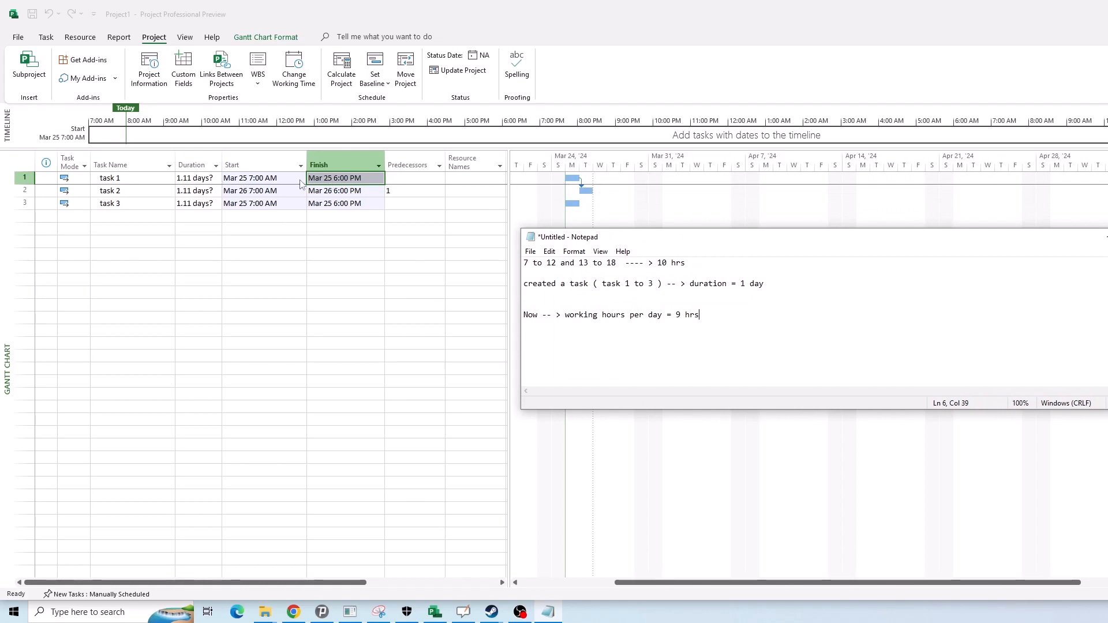
- Return to Project and check task 1's start time and duration
left_click(249, 181)
left_click(274, 180)
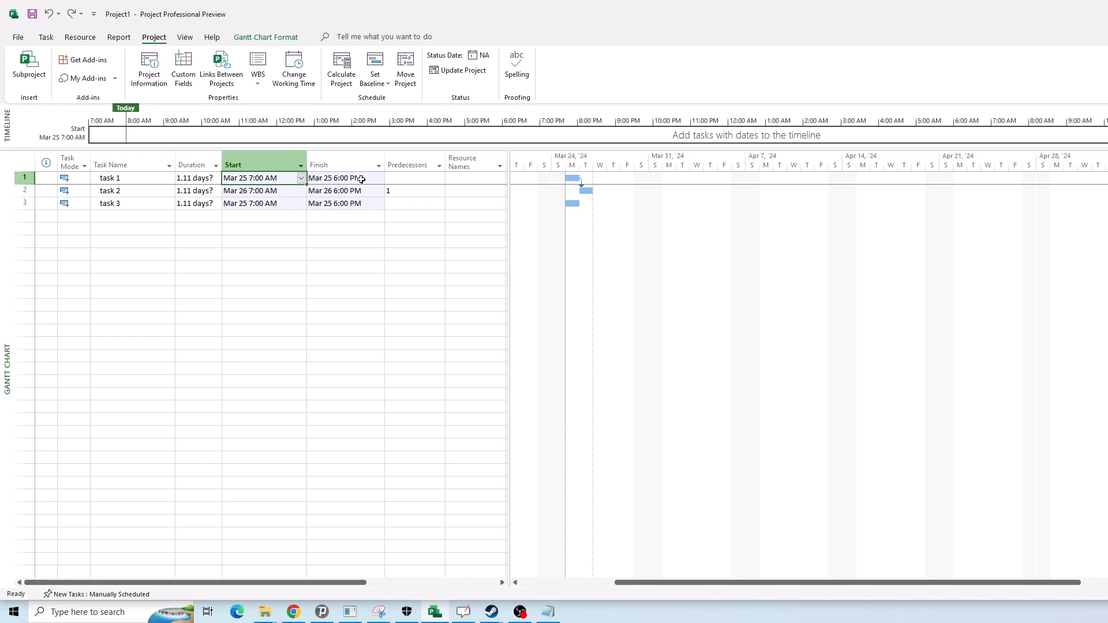
left_click(188, 182)
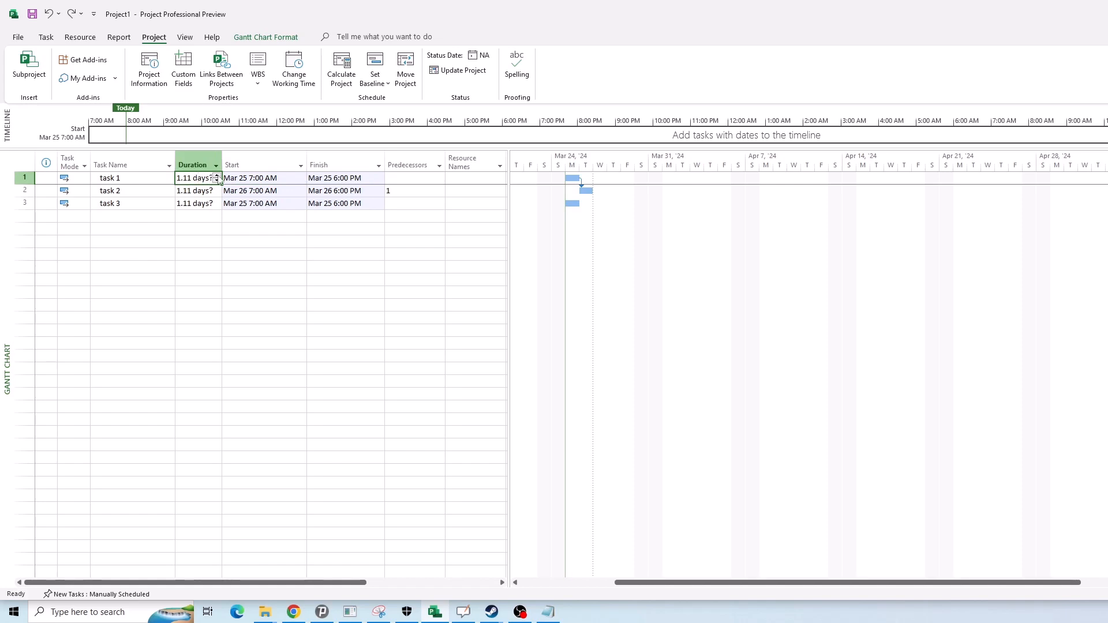
- Add the conversion line "10 hr = 1.11d" below the 9-hour line in the Notepad note and highlight it
key("alt+Tab")
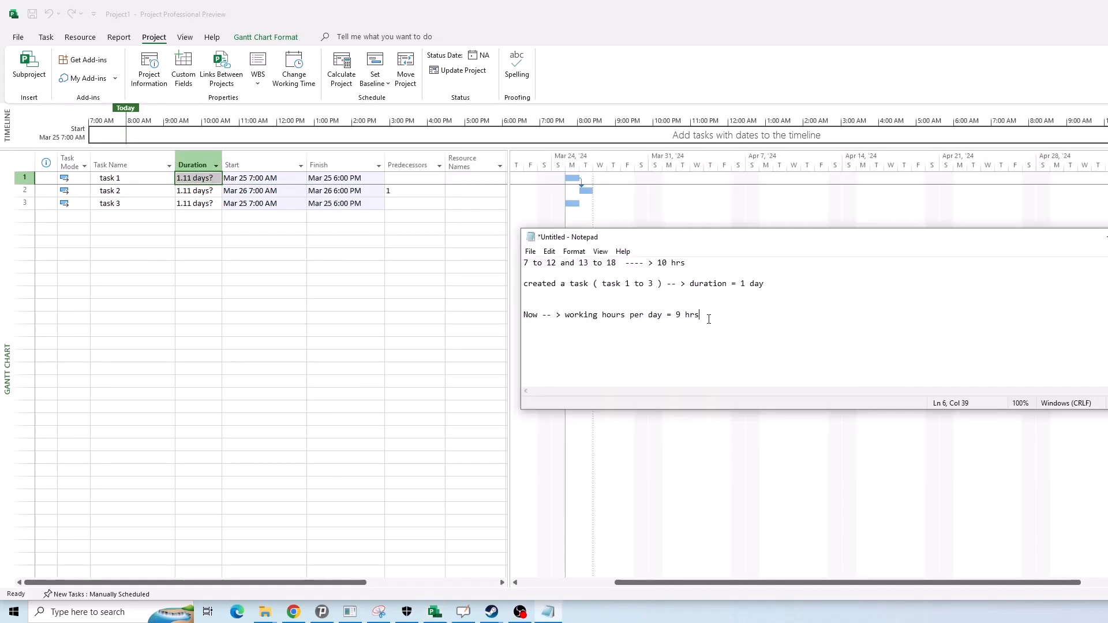
left_click_drag(708, 318, 548, 312)
left_click(547, 313)
left_click_drag(721, 315, 550, 304)
left_click_drag(752, 325, 740, 317)
type("10 h")
type("r -=")
type("1.11h")
left_click_drag(585, 335, 518, 336)
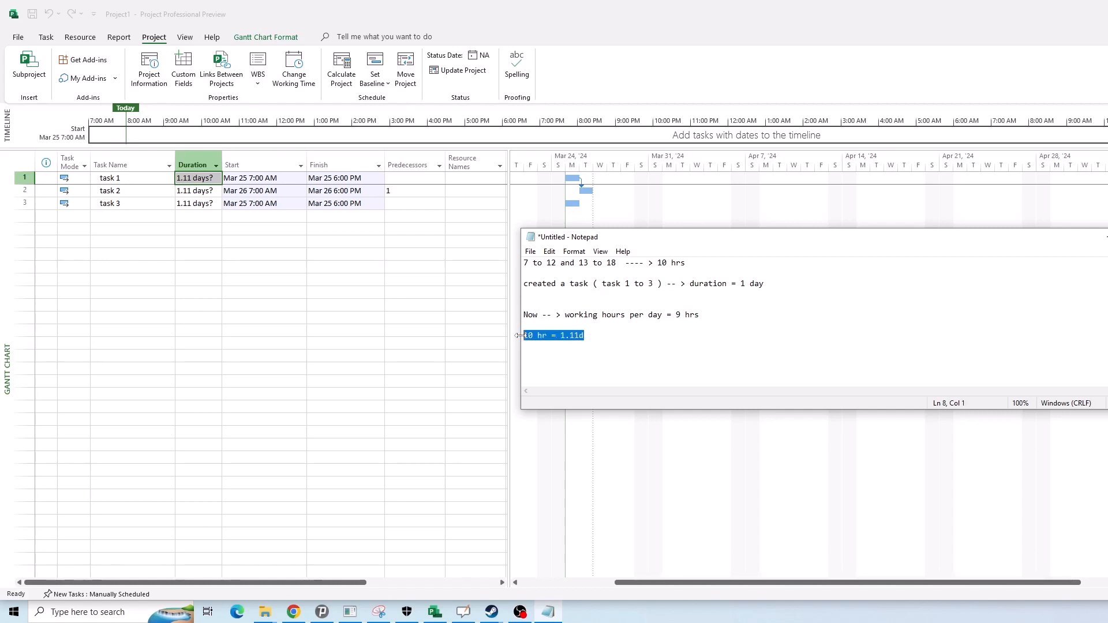
- Move the note aside and close Notepad without saving it
left_click_drag(676, 237, 819, 227)
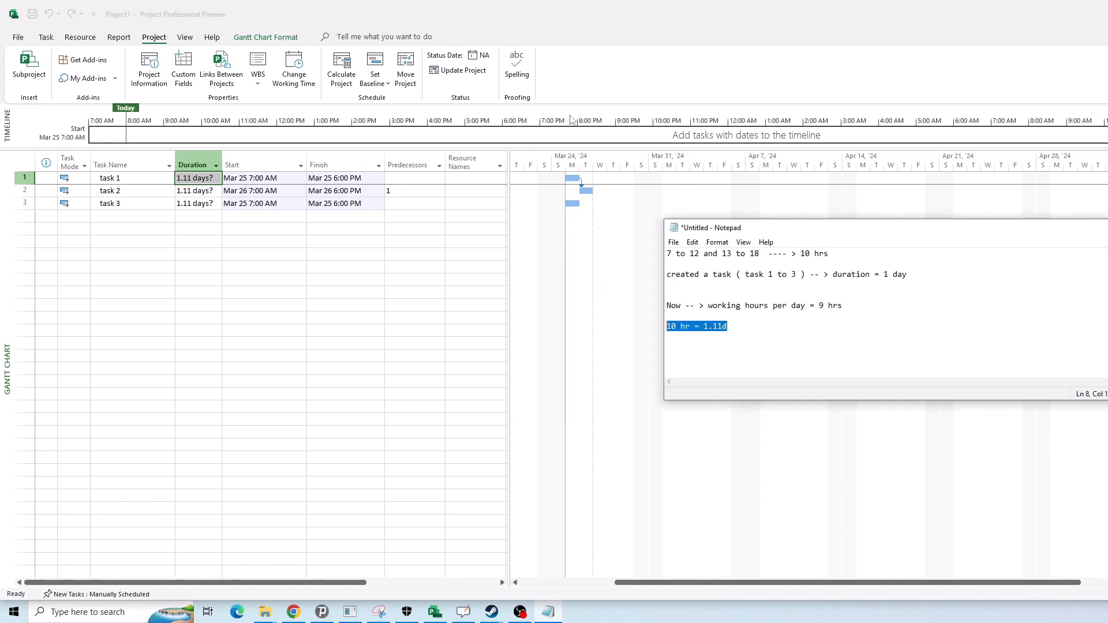
key("alt+F4")
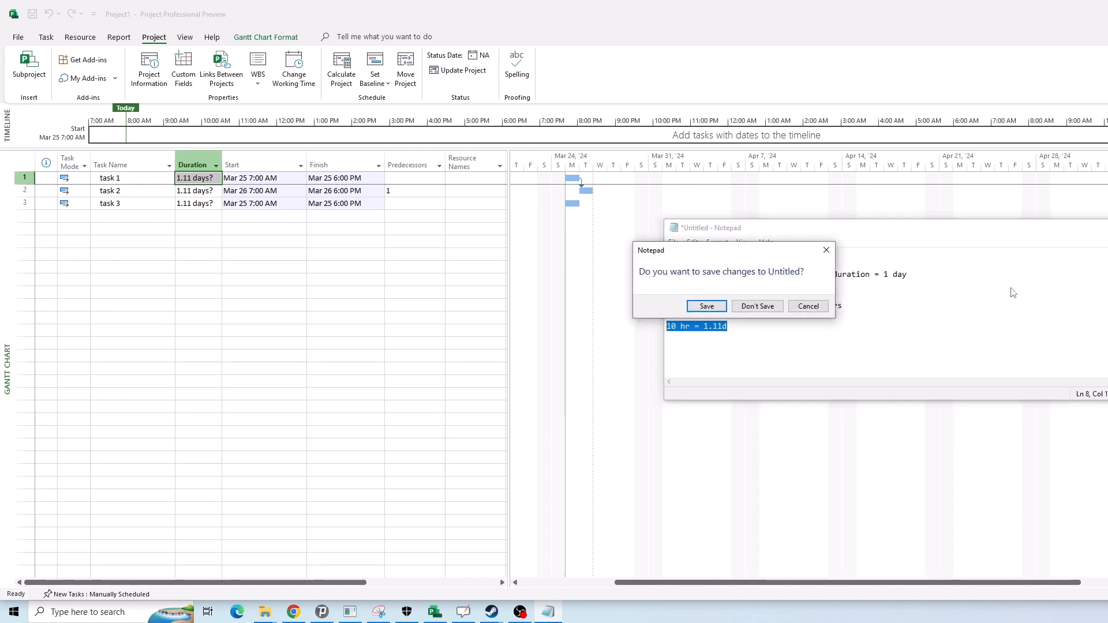
left_click(752, 305)
- Set the project's hours per day to 10 in the schedule options and accept the working time dialog
left_click(301, 226)
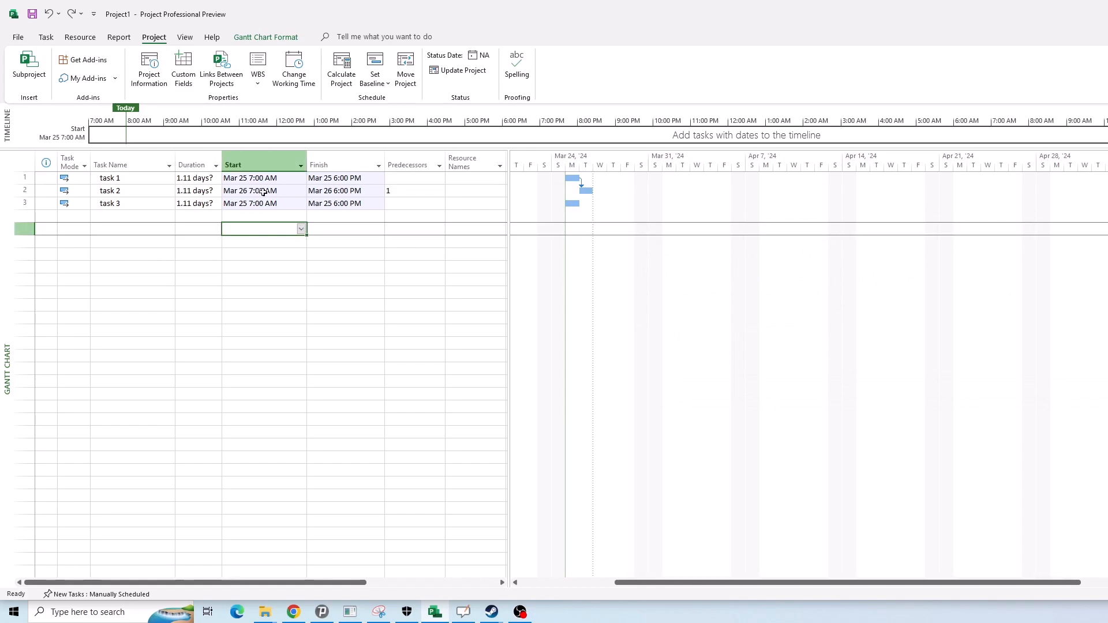
left_click(207, 191)
left_click(281, 81)
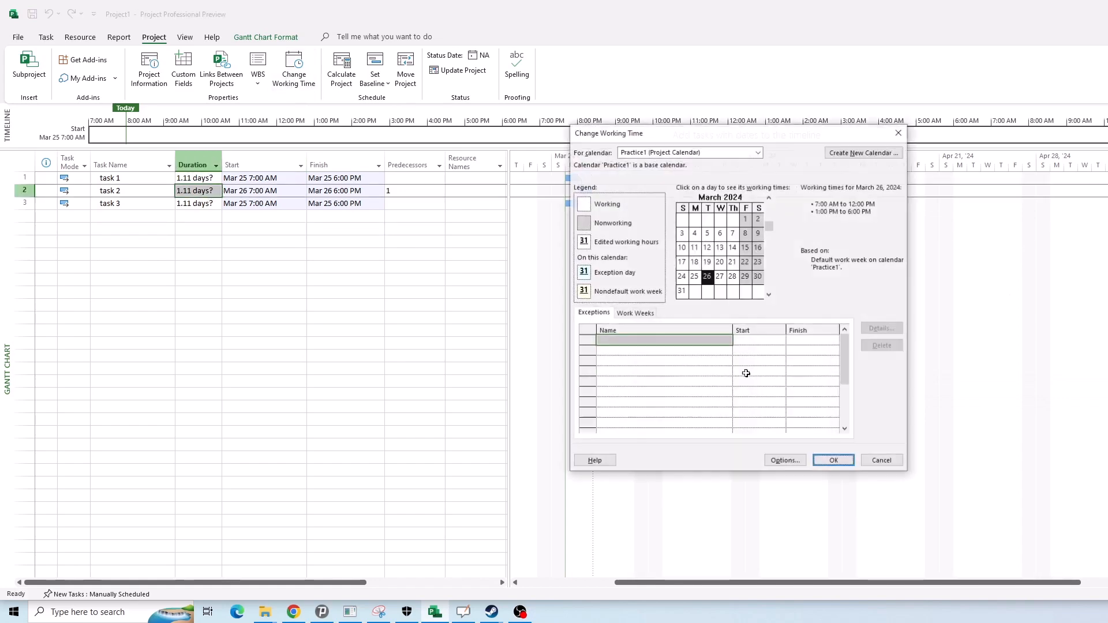
left_click(784, 461)
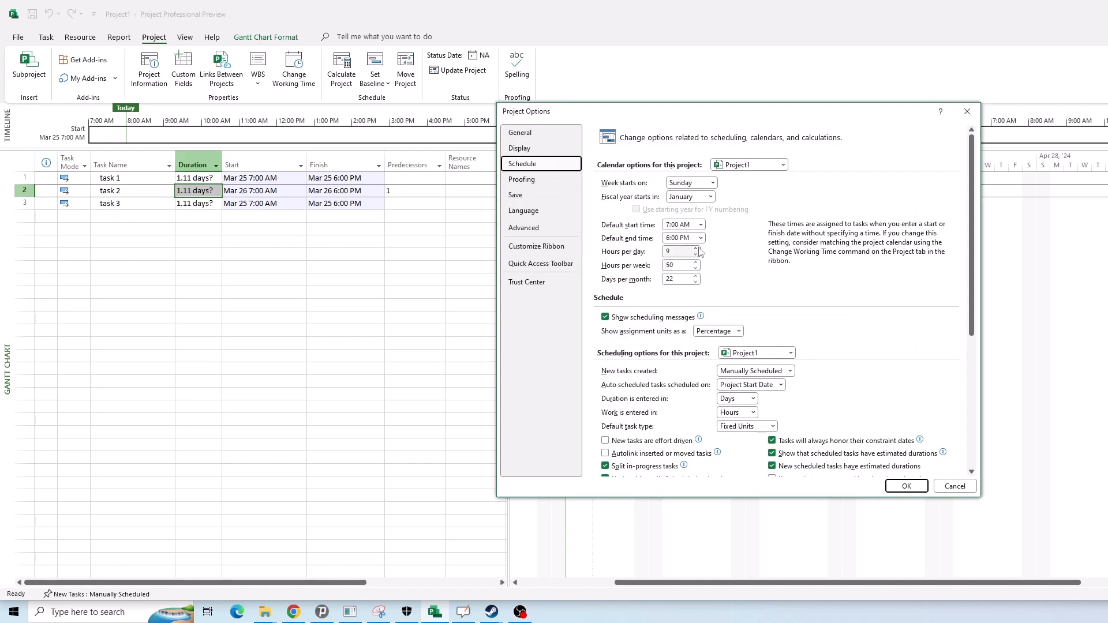
left_click(684, 252)
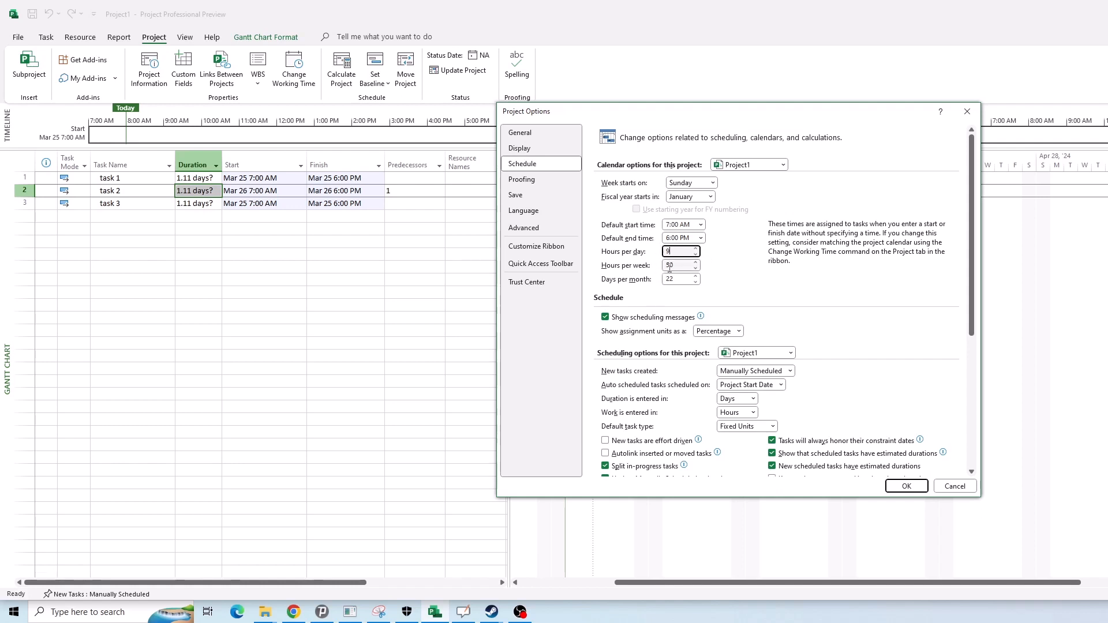
double_click(679, 252)
type("10")
left_click(918, 486)
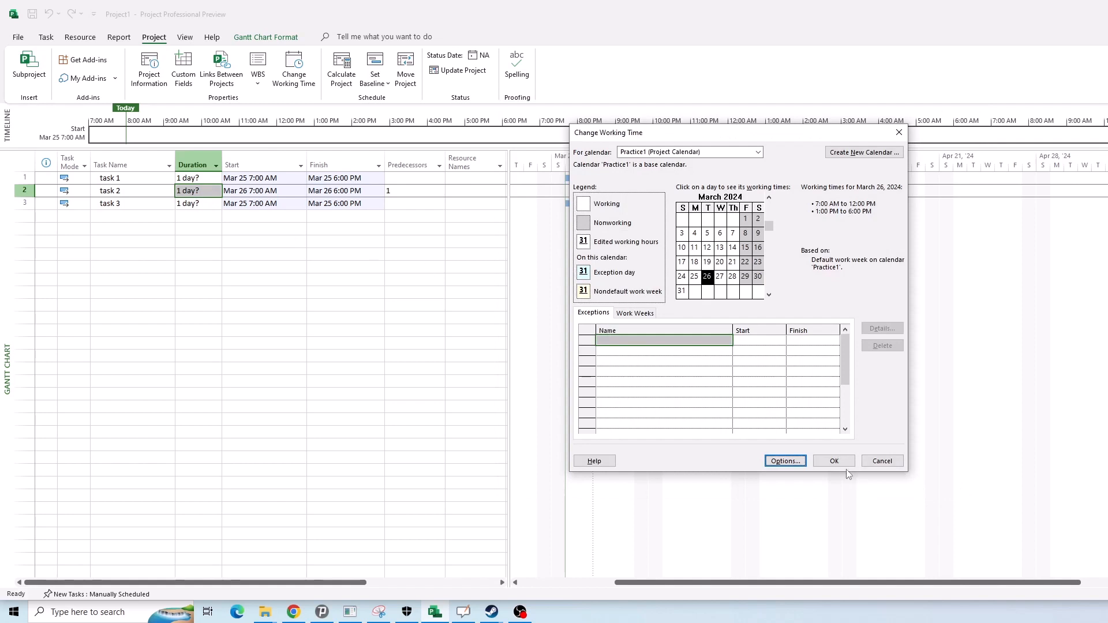
left_click(834, 461)
left_click(308, 241)
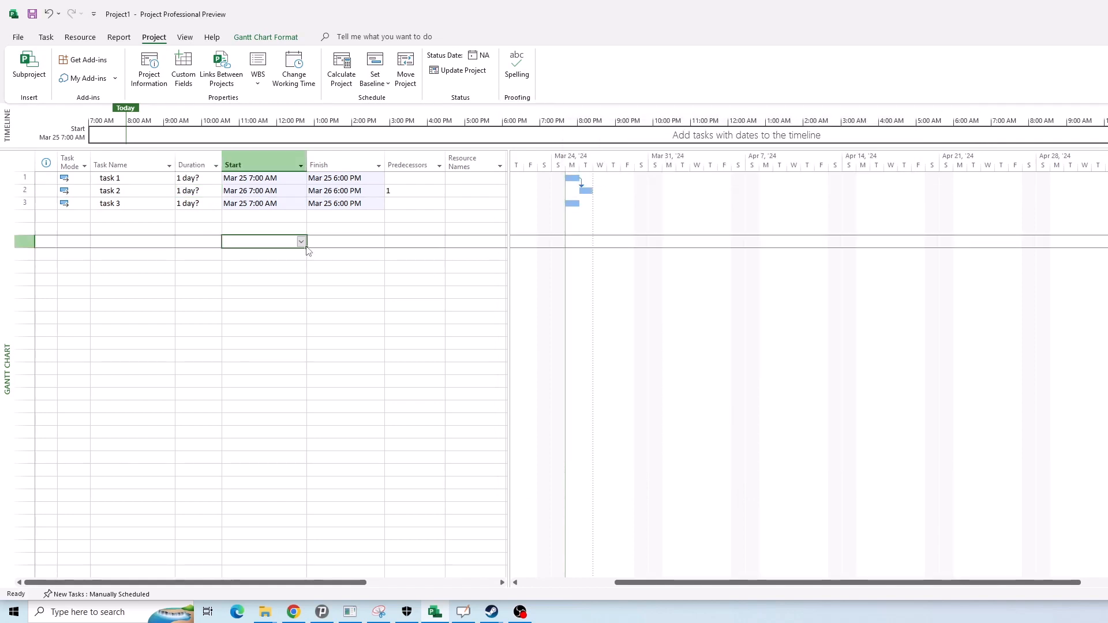
- Add a fourth task named "task" below task 3 and make it auto scheduled
left_click(131, 220)
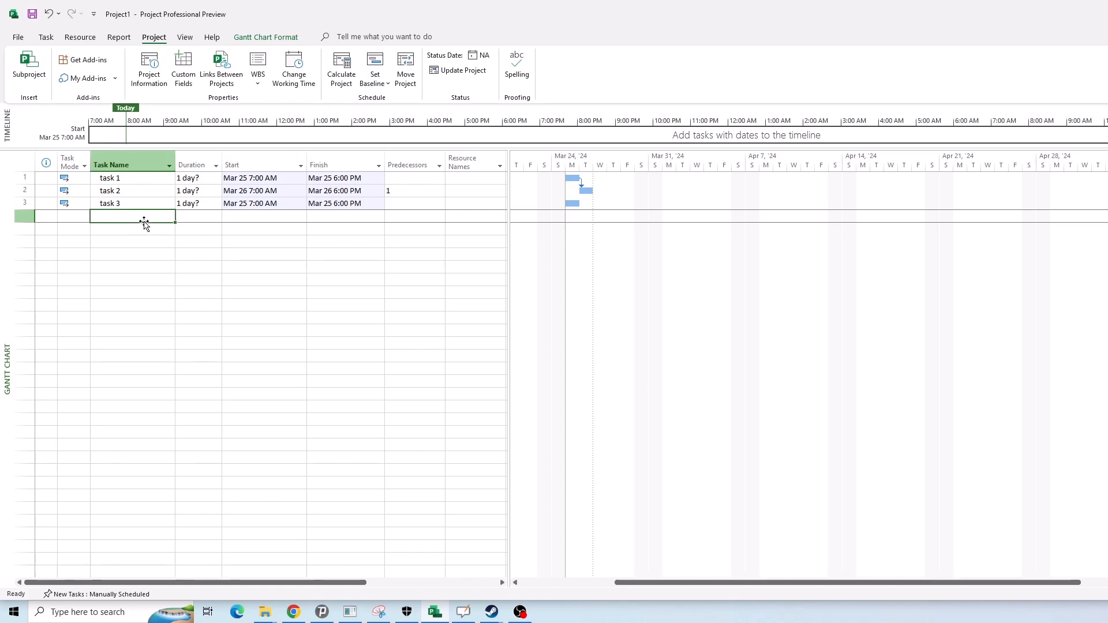
type("task")
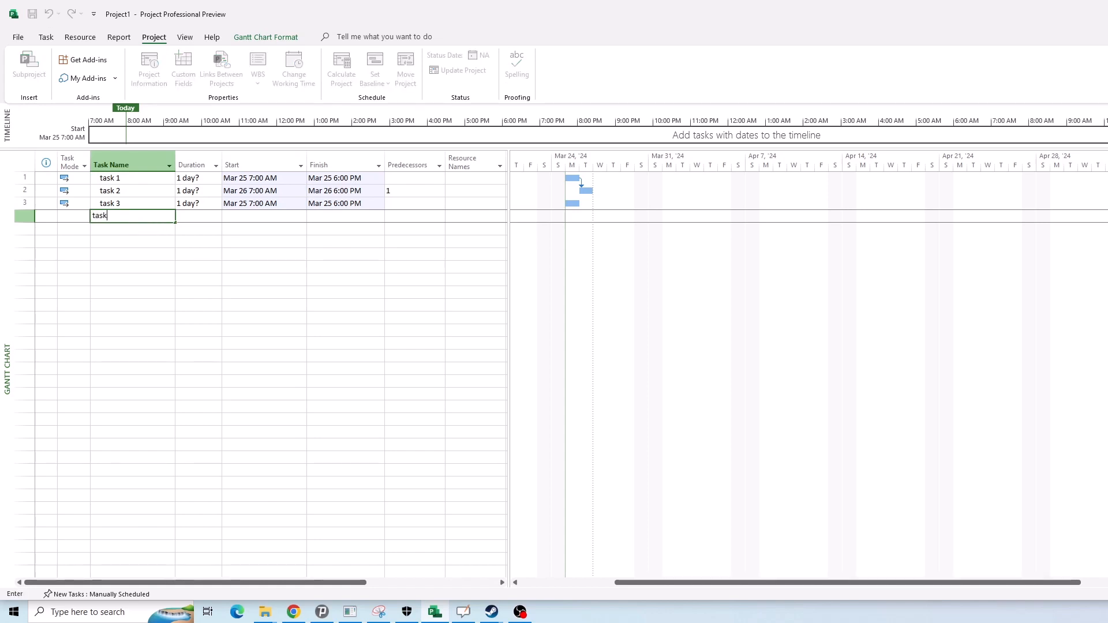
key("Return")
key("Up")
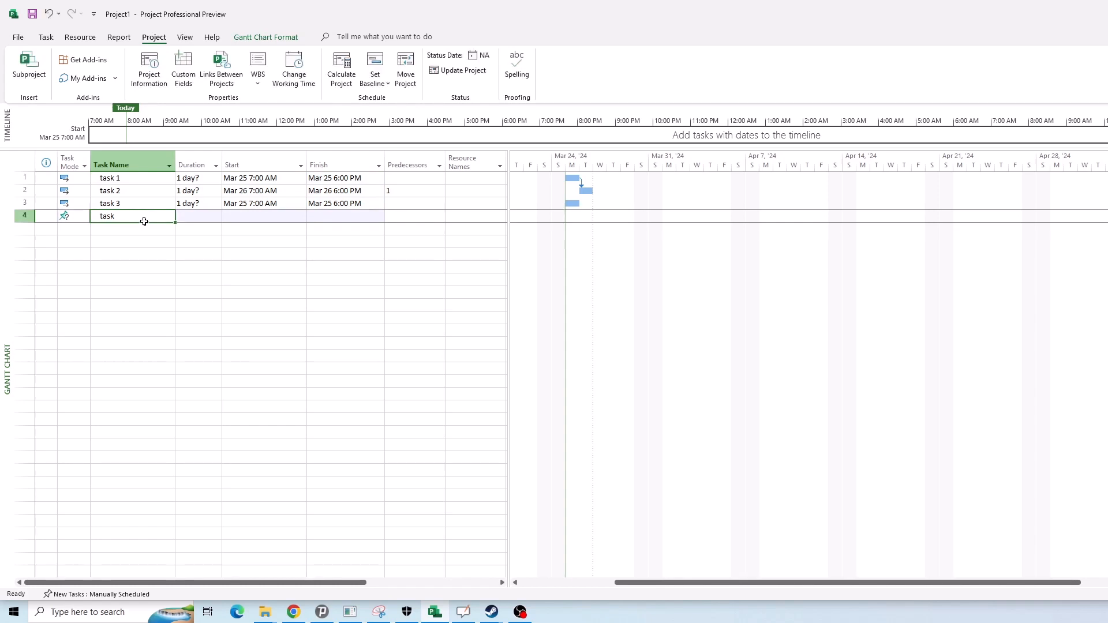
key("Left")
type("a")
- Set the fourth task's duration to 1 wk
key("Right")
key("Right")
key("Right")
key("Left")
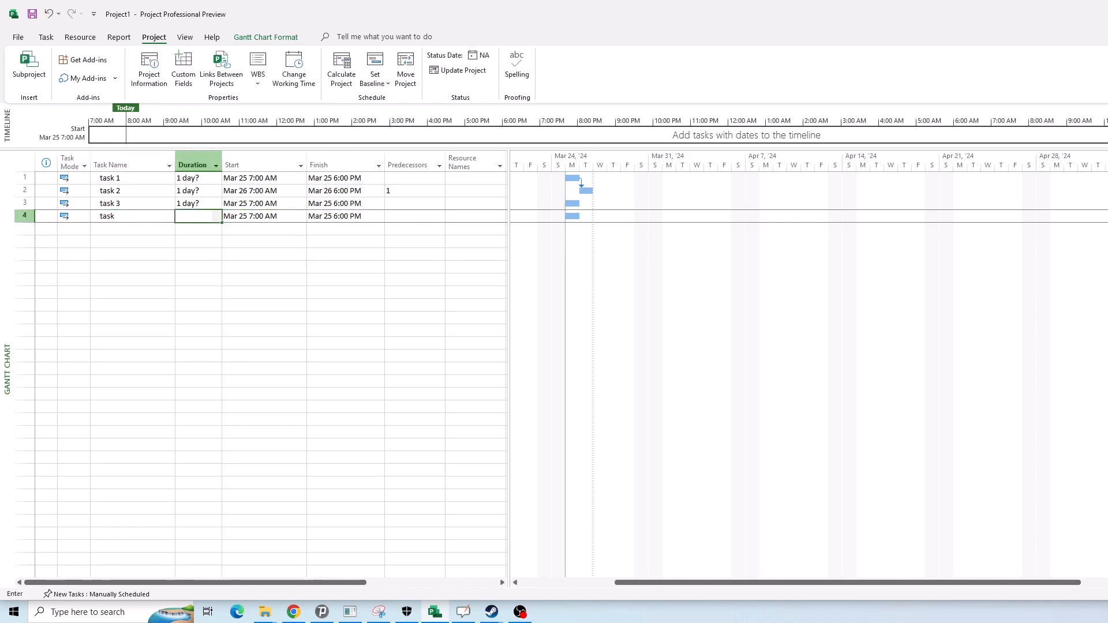
type("1 wk")
key("Return")
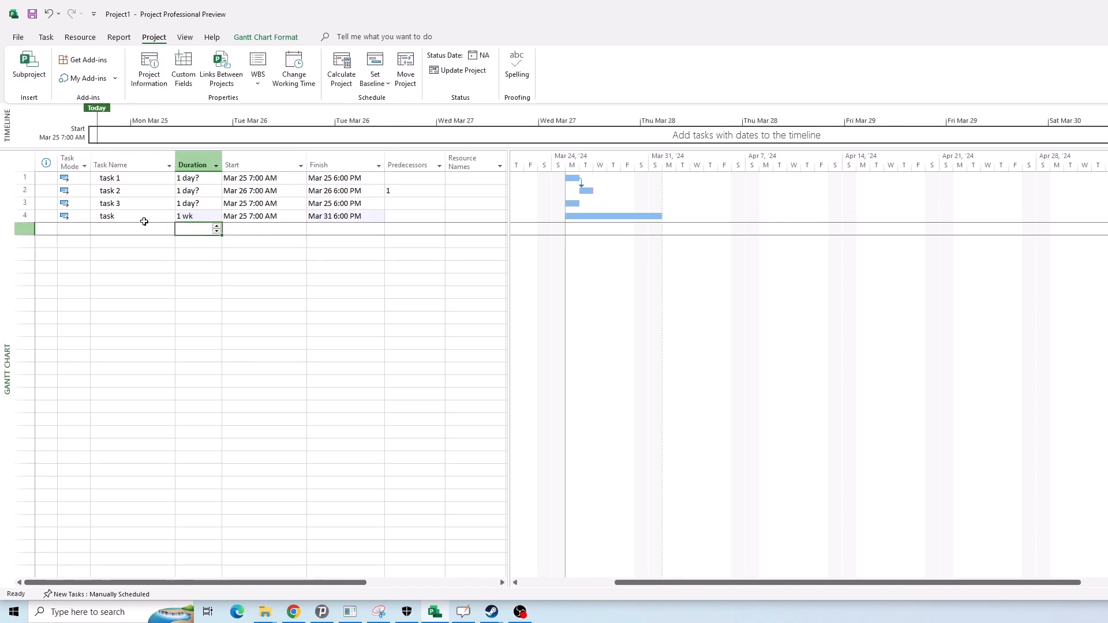
- Add a fifth task named "task" and make it auto scheduled
key("Left")
type("task")
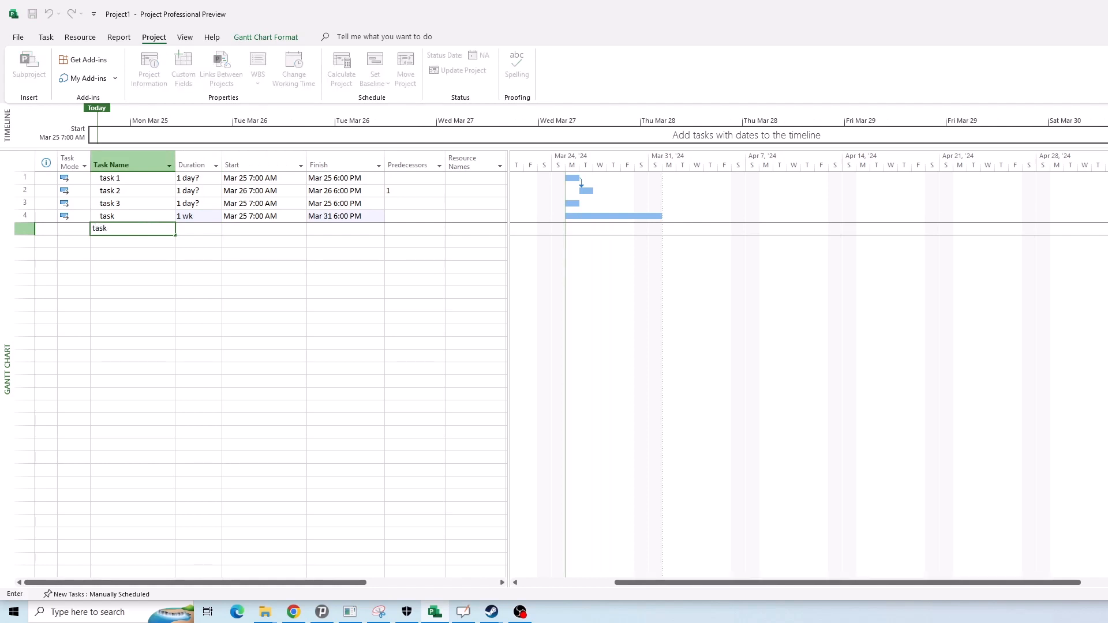
key("Tab")
key("Left")
key("Left")
type("a")
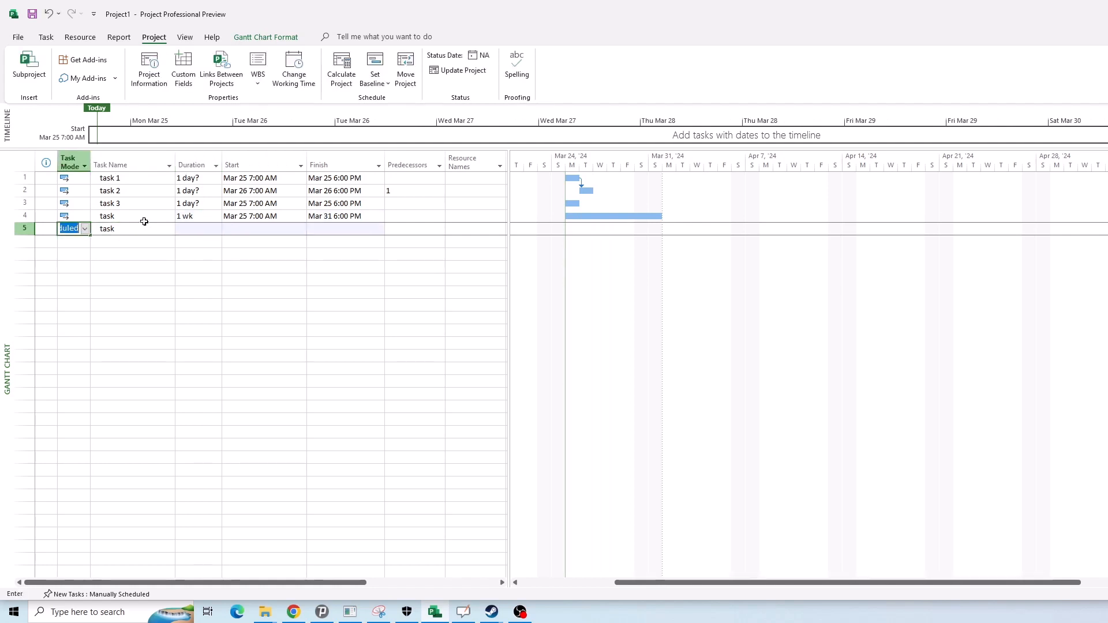
- Set the fifth task's duration to 1 mon
key("Right")
key("Right")
type("1 mon")
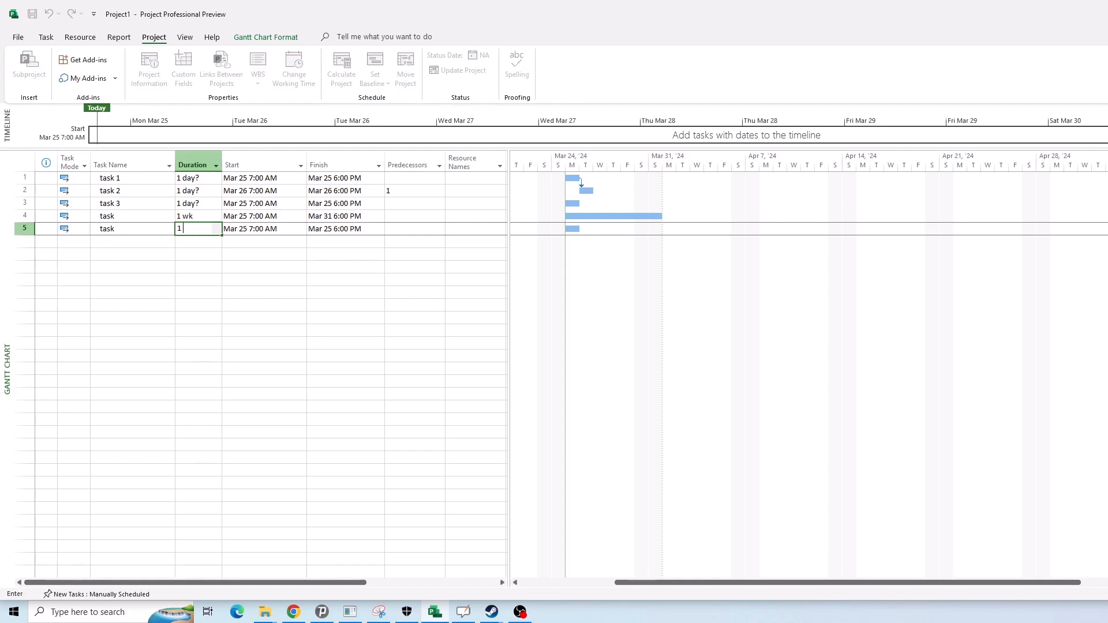
key("Return")
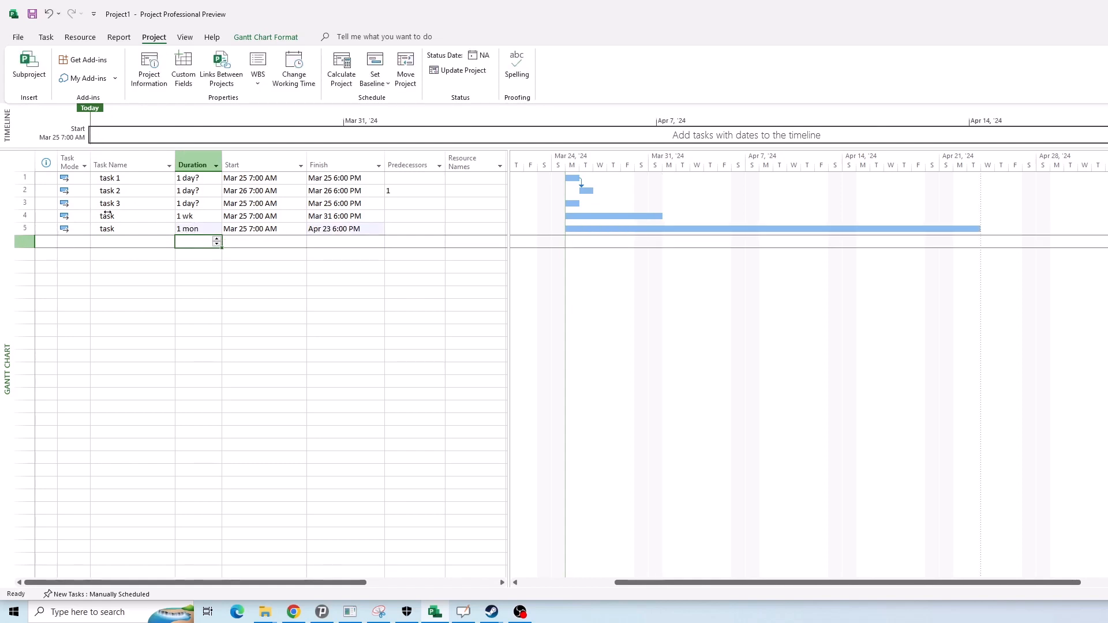
- Compare the durations of the fourth and fifth tasks with the project's hours per day, hours per week and days per month options
left_click(202, 217)
left_click(203, 237)
left_click(203, 220)
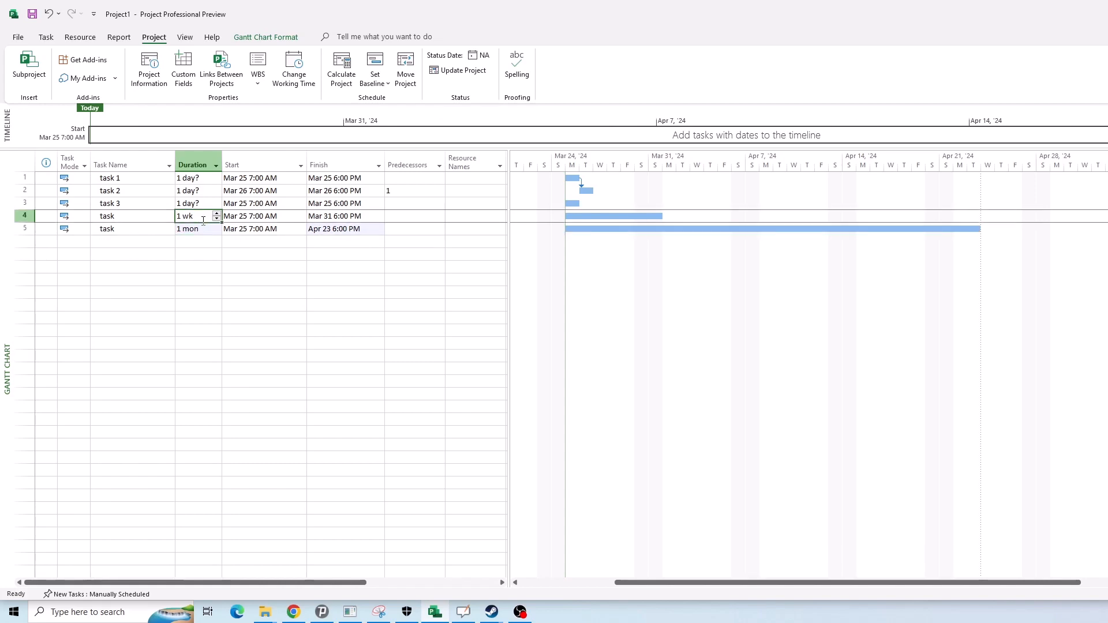
left_click(200, 229)
left_click(294, 69)
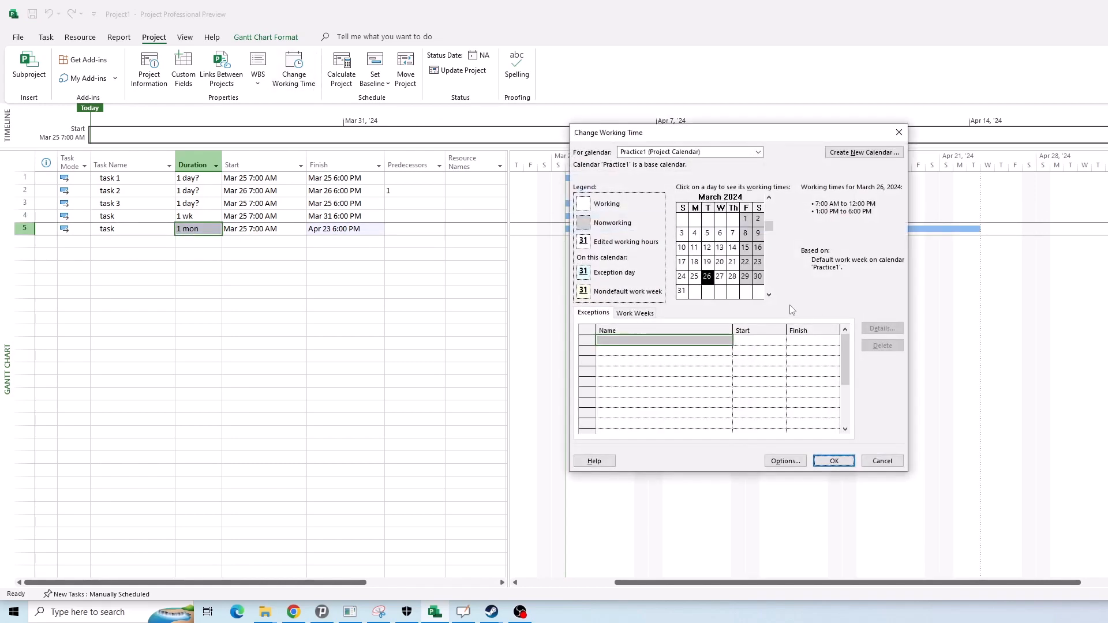
left_click(785, 461)
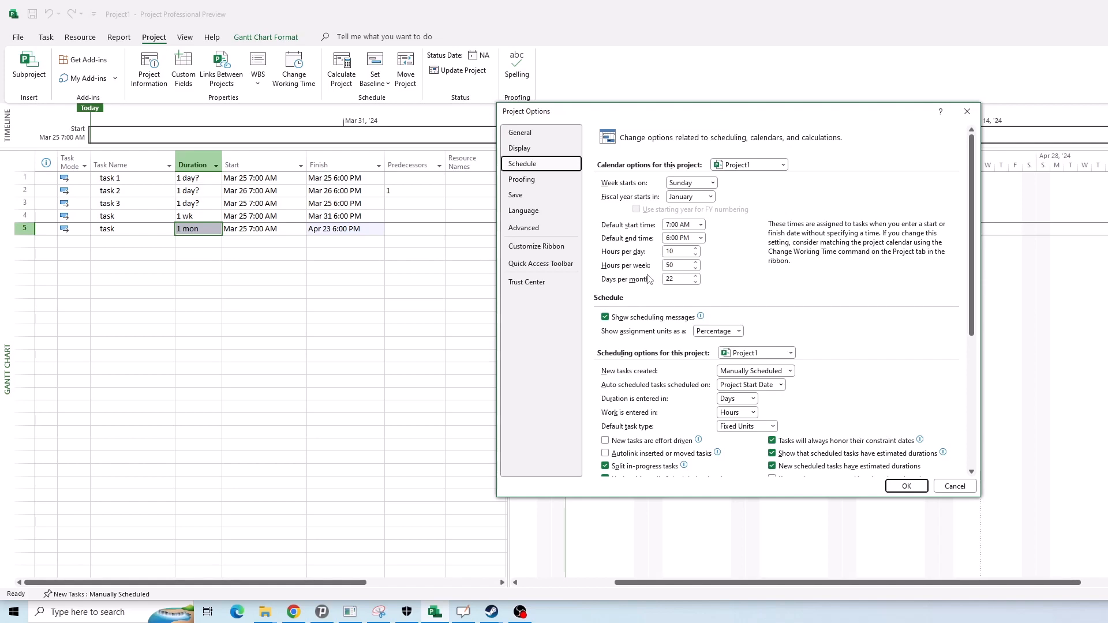
left_click(902, 487)
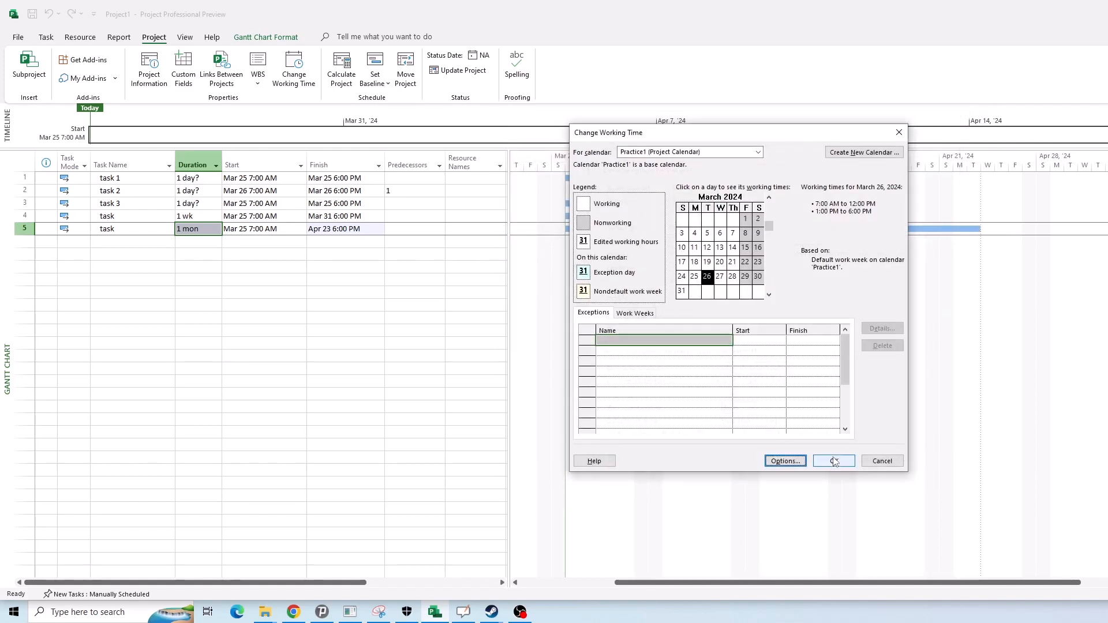
left_click(834, 460)
left_click(364, 305)
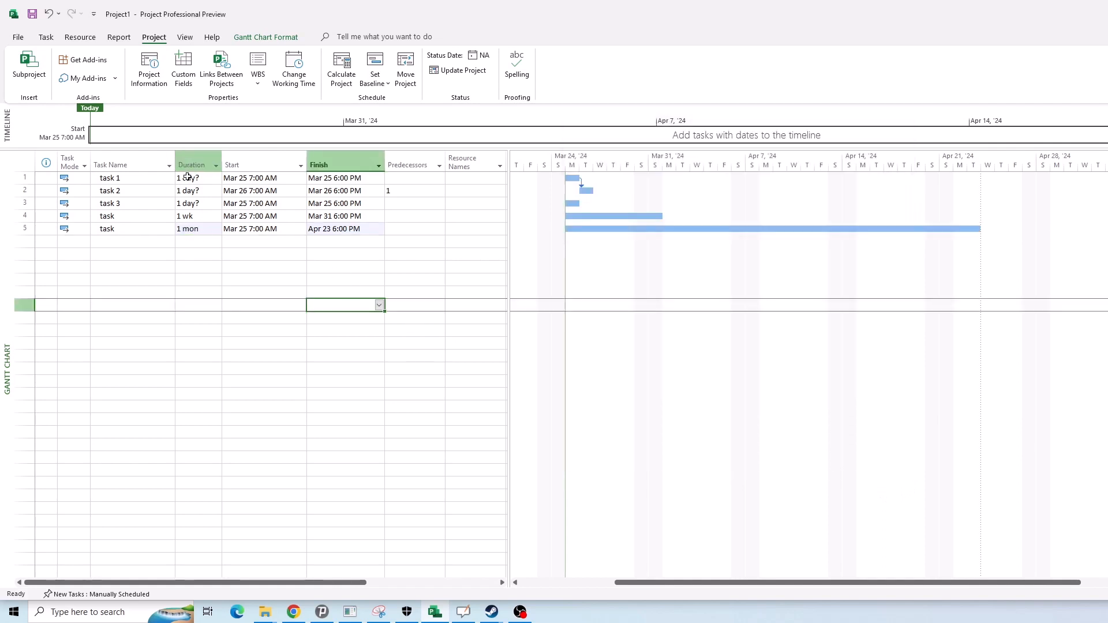
- Delete all five sample tasks from the task list
left_click_drag(24, 216, 23, 229)
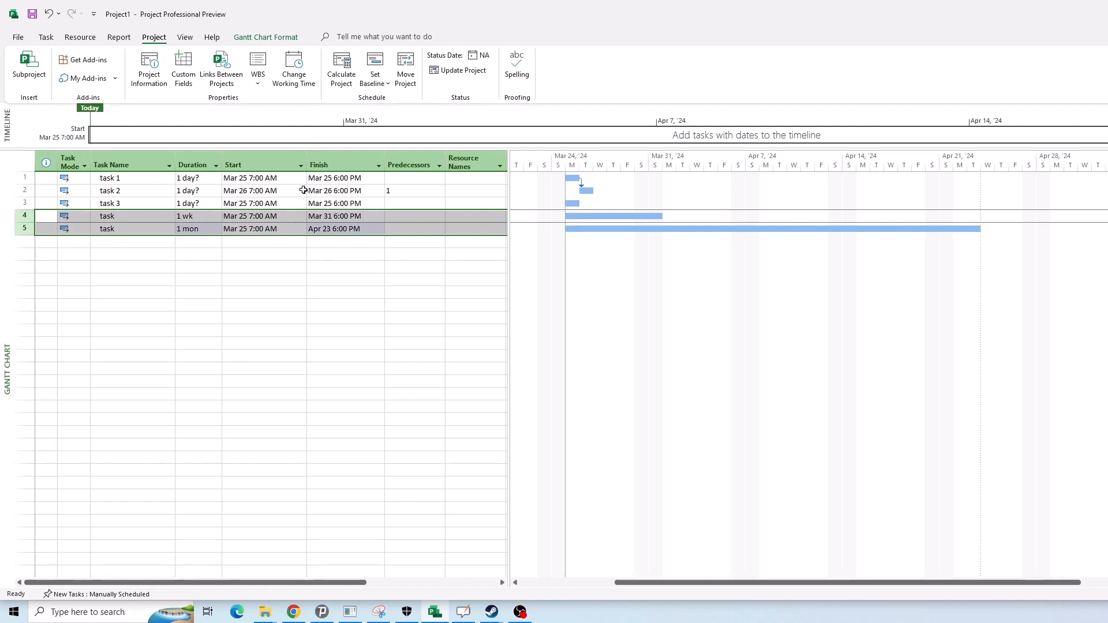
left_click_drag(24, 178, 21, 229)
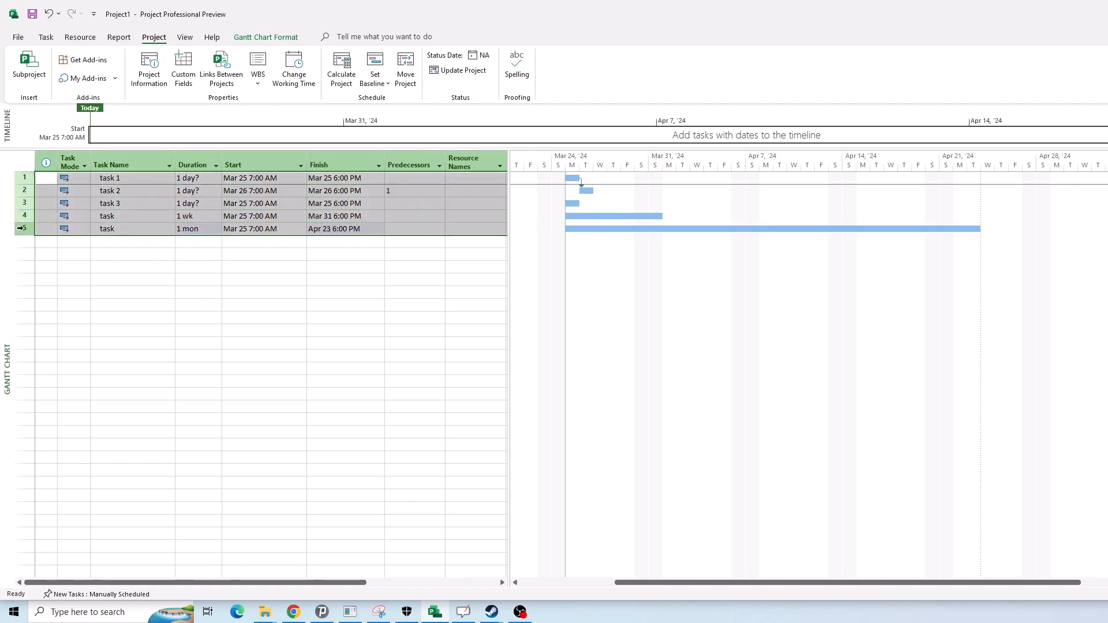
key("Delete")
left_click(187, 262)
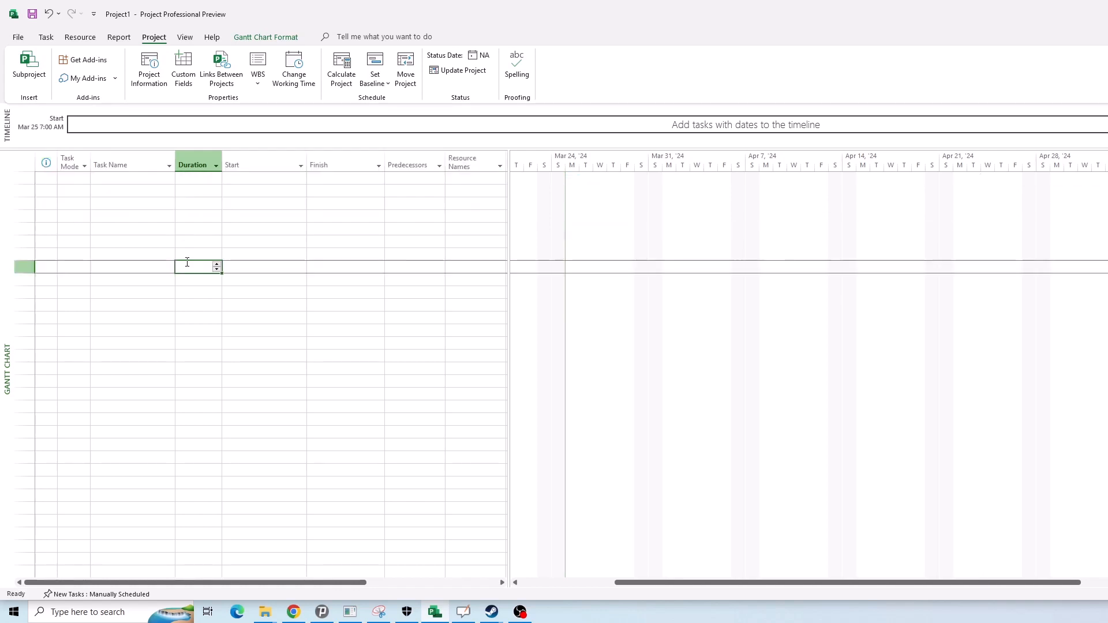
left_click(246, 243)
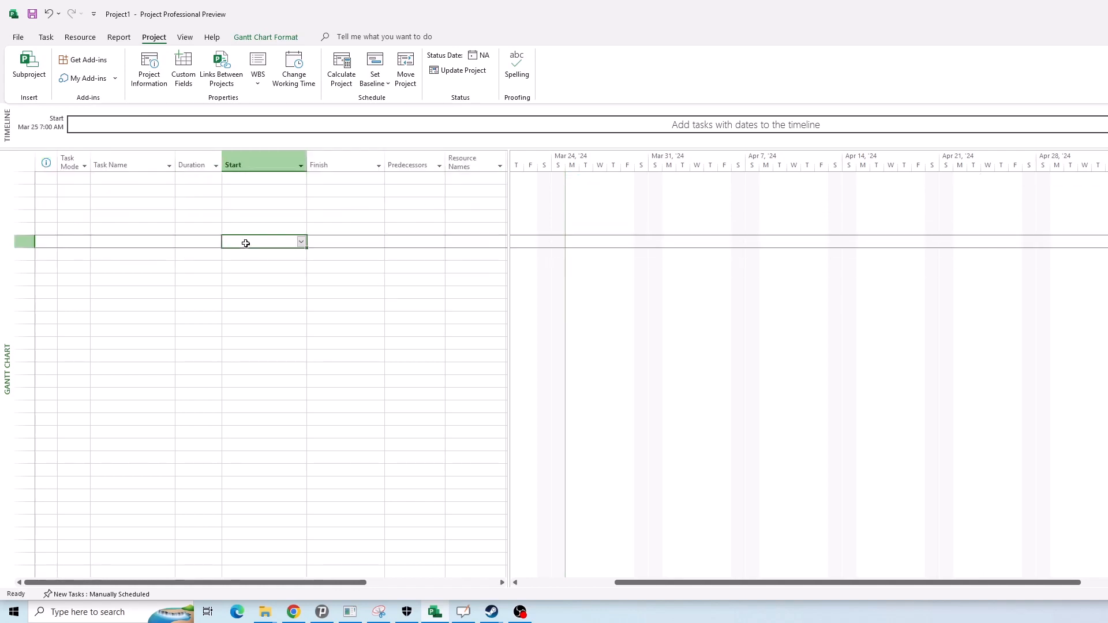
left_click(248, 191)
left_click(254, 178)
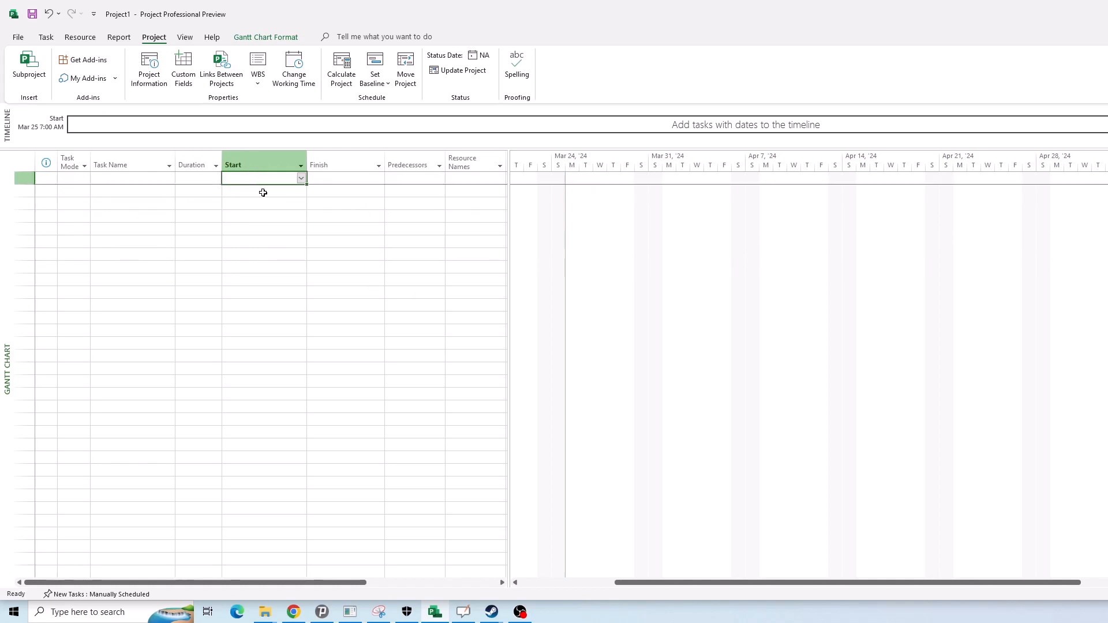
- Review the available calendars and check the Practice1 working times for March 12 and March 21, 2024, leaving Practice1 chosen
left_click(295, 68)
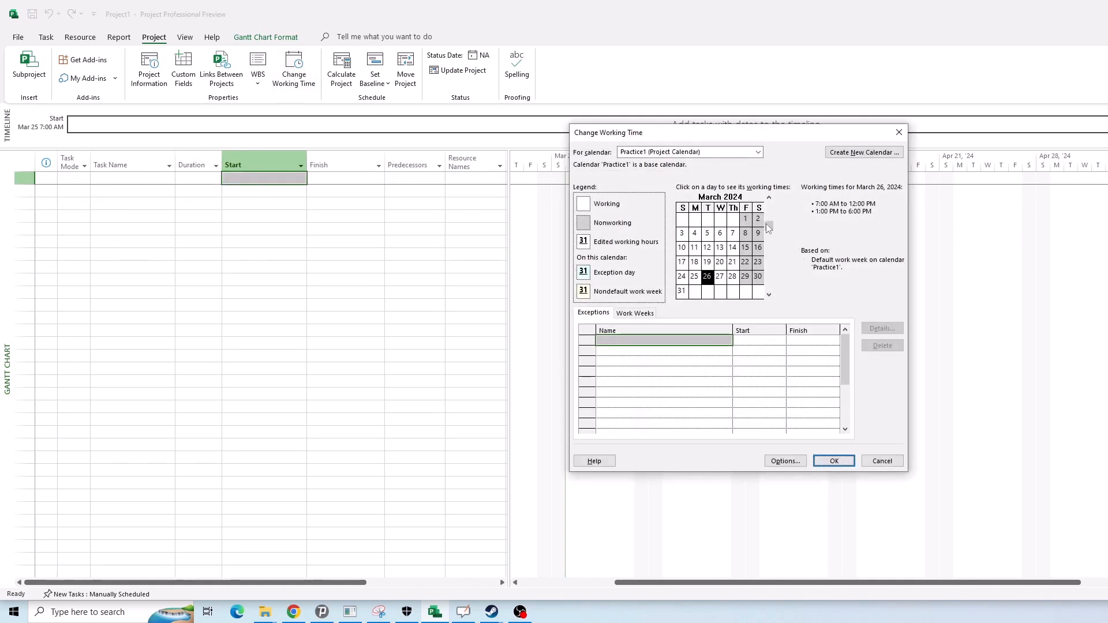
left_click(675, 152)
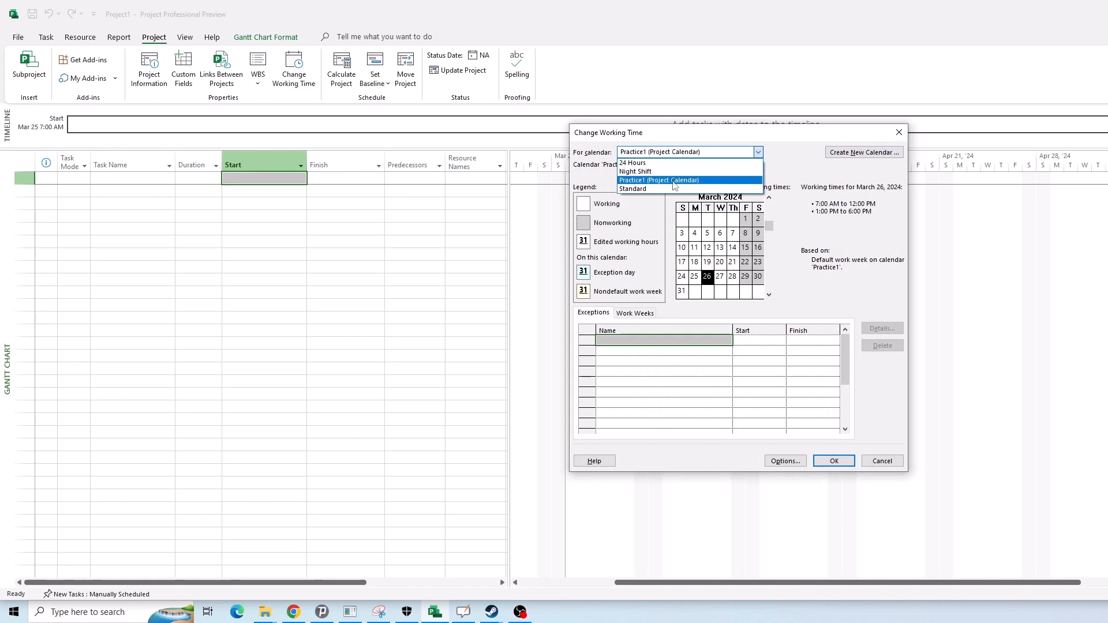
left_click(806, 176)
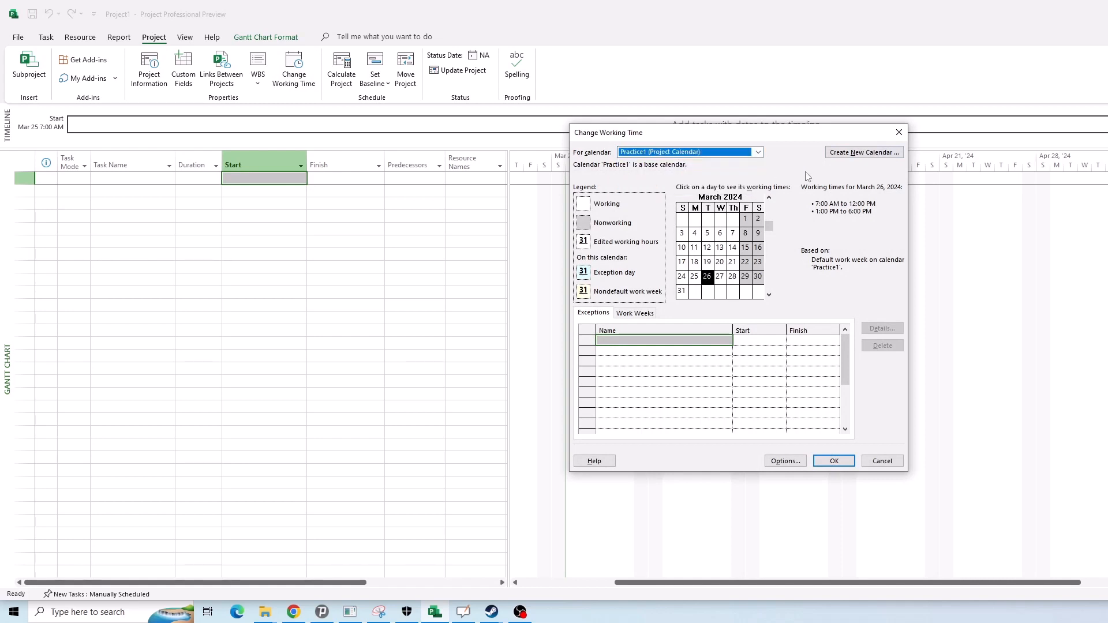
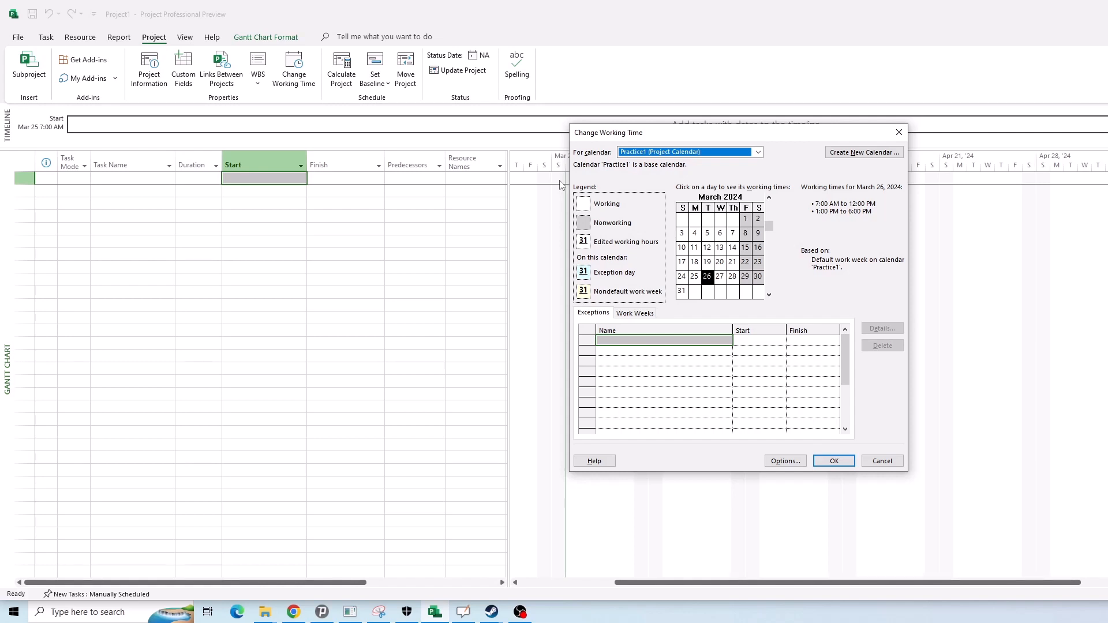
left_click(707, 248)
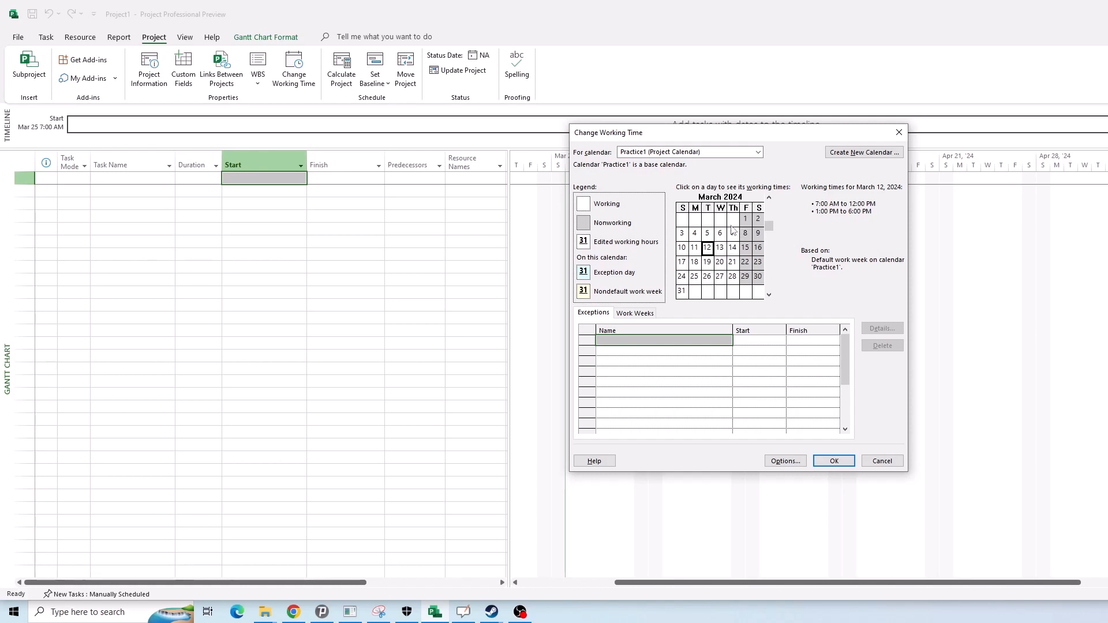
left_click(731, 265)
left_click(833, 460)
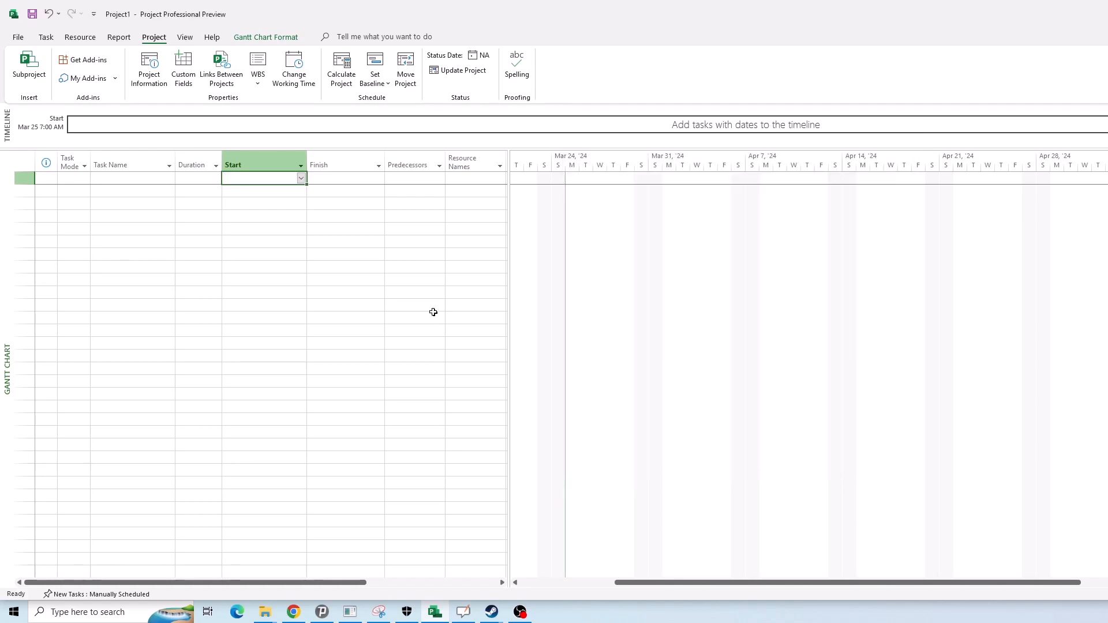
left_click(338, 281)
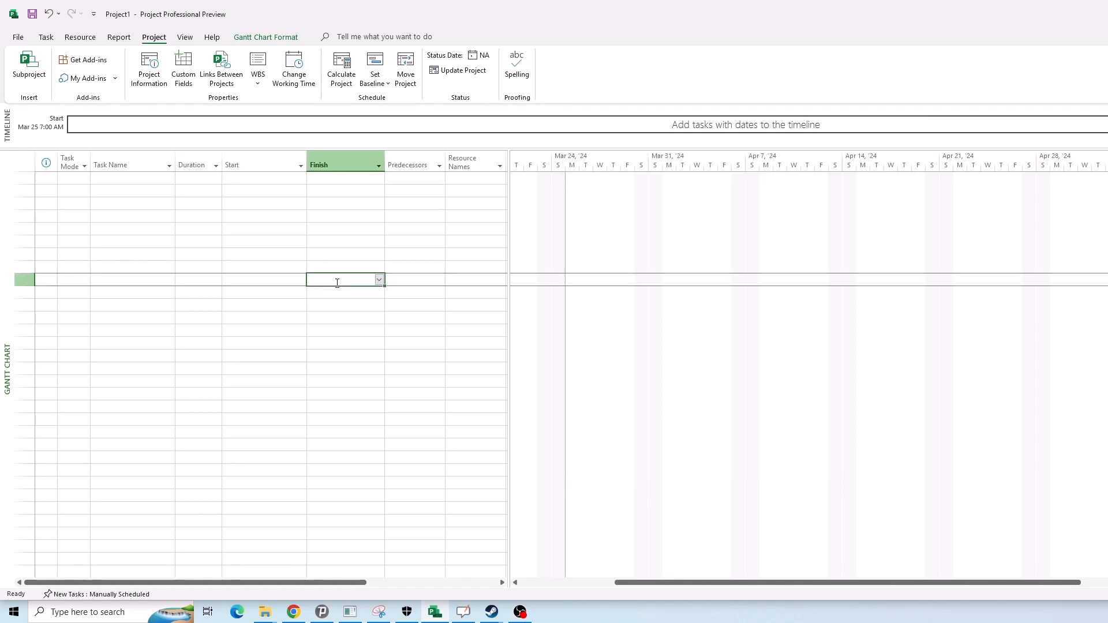
left_click(209, 191)
left_click(277, 179)
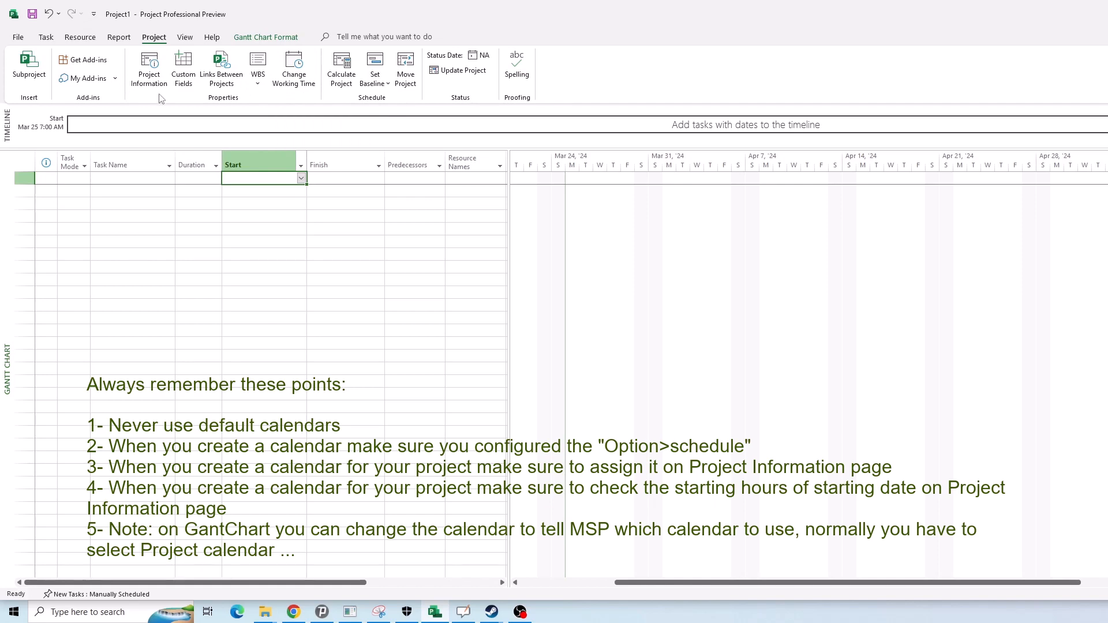
- Review the calendar list with Practice1 chosen and the options for creating a new base calendar, cancelling without creating one
left_click(295, 84)
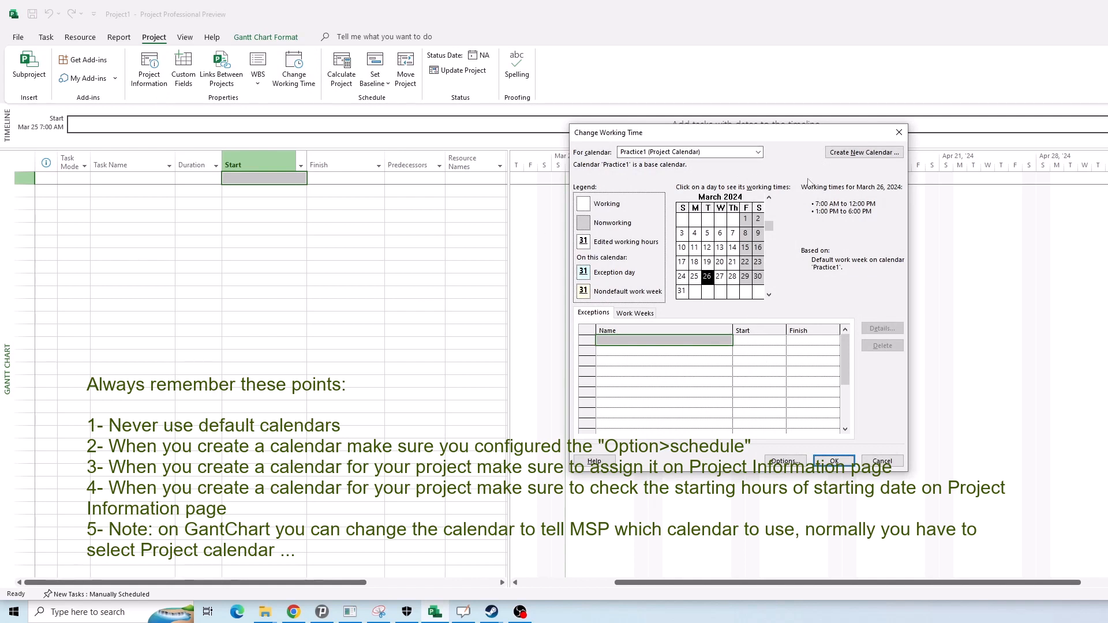
left_click(721, 152)
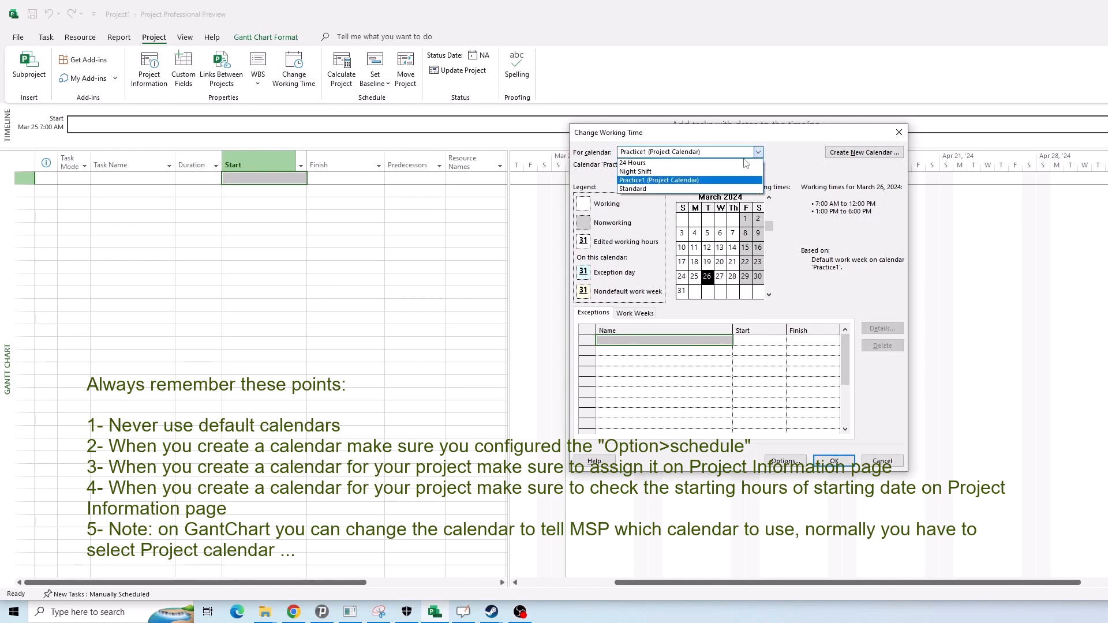
left_click(670, 181)
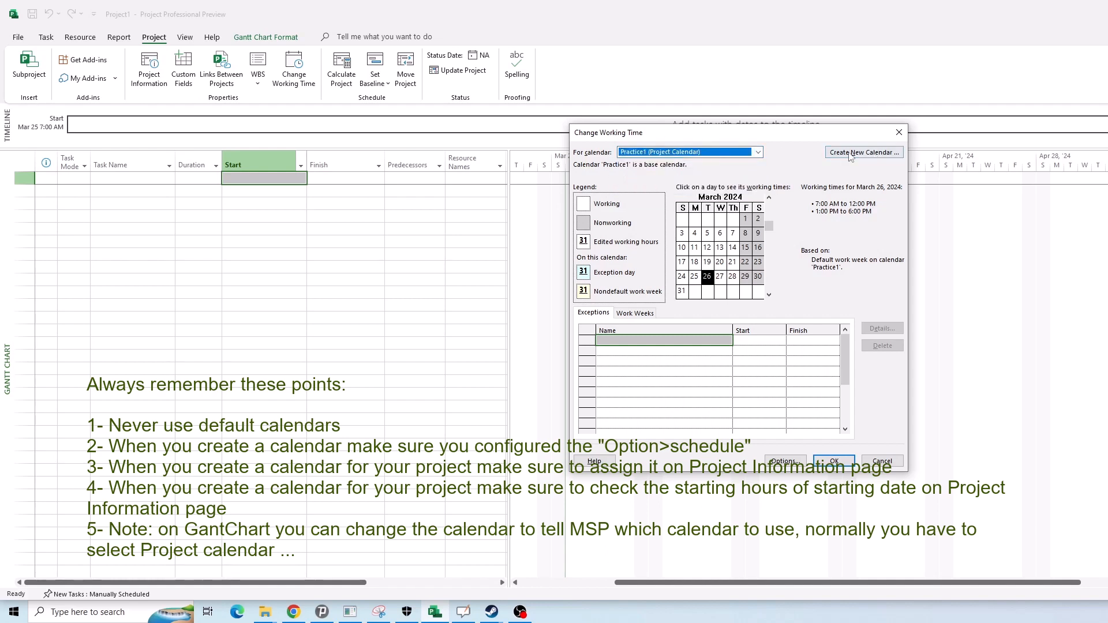
left_click(850, 153)
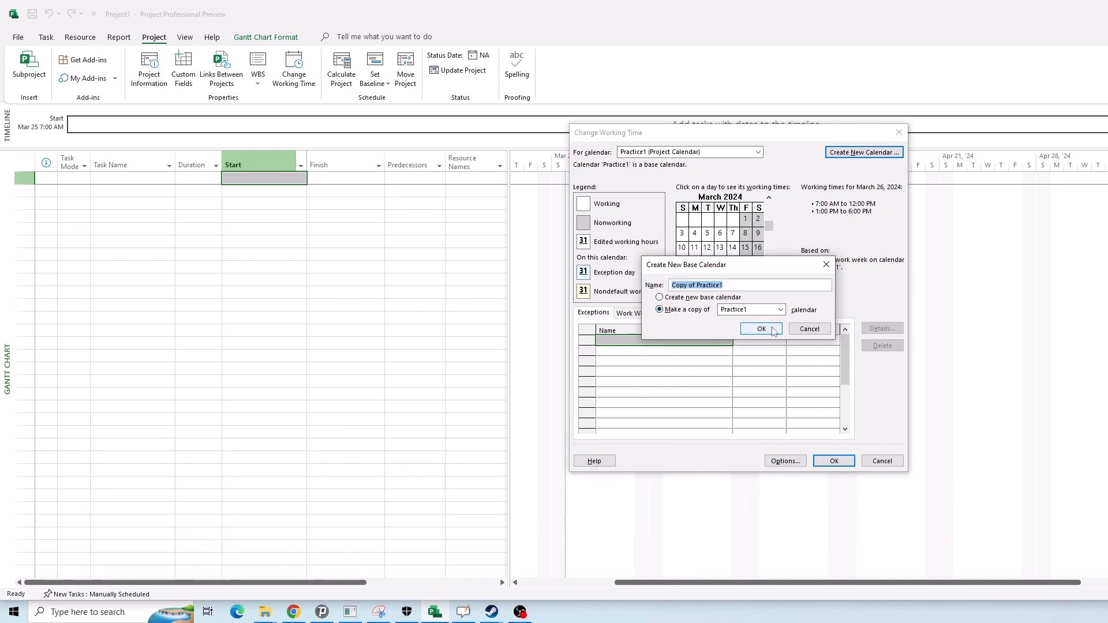
left_click(803, 333)
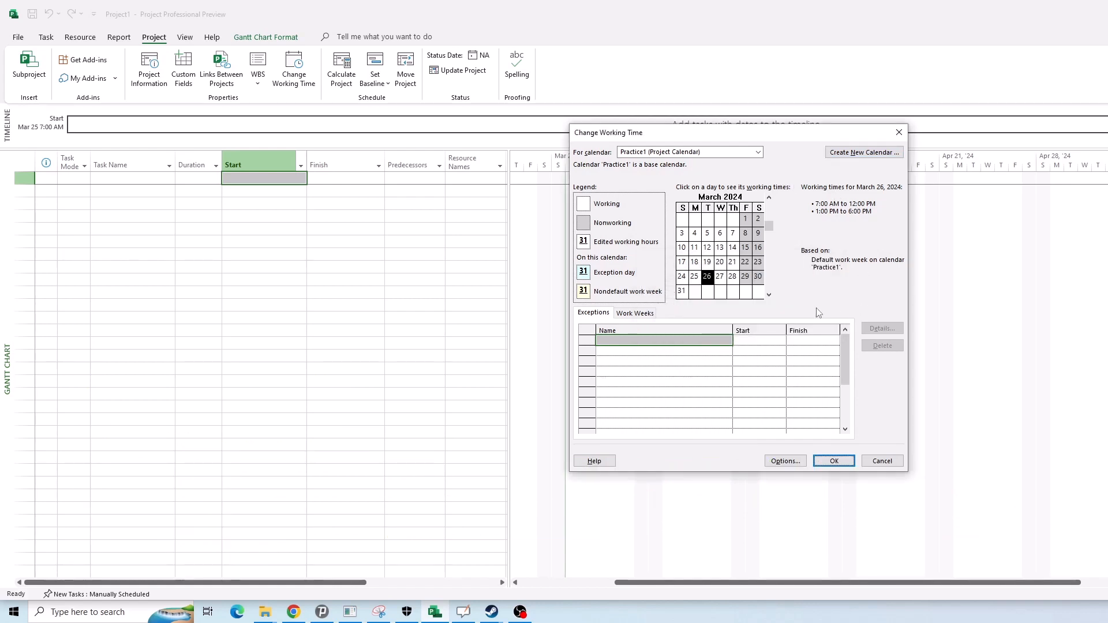
- Look through the Practice1 calendar's work weeks and its exceptions list
left_click(635, 314)
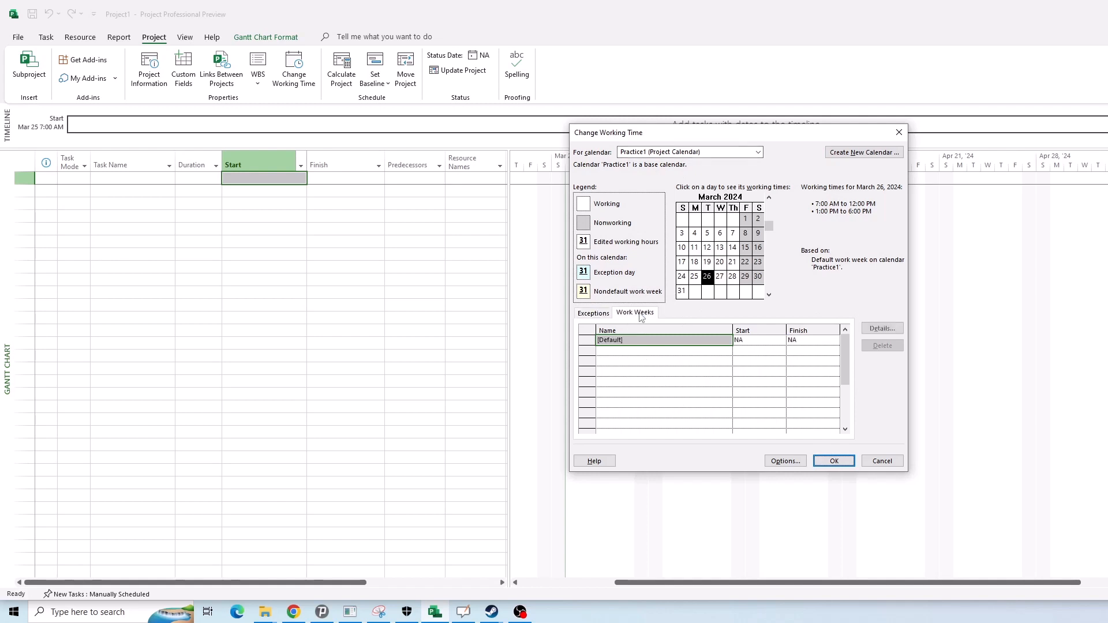
left_click(592, 314)
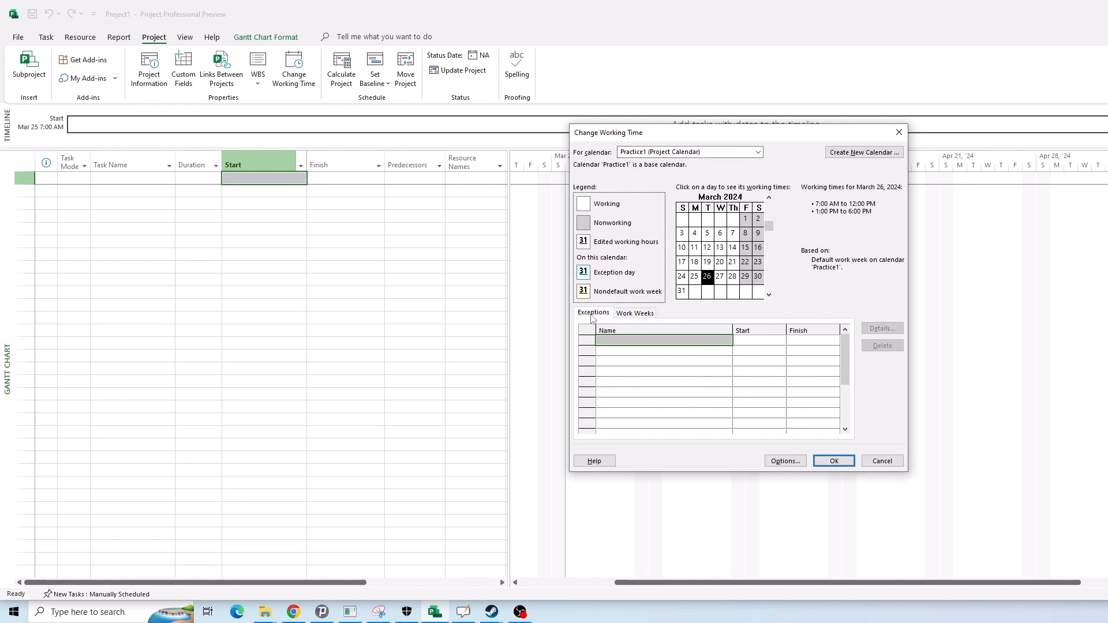
left_click(648, 358)
left_click_drag(651, 341, 643, 408)
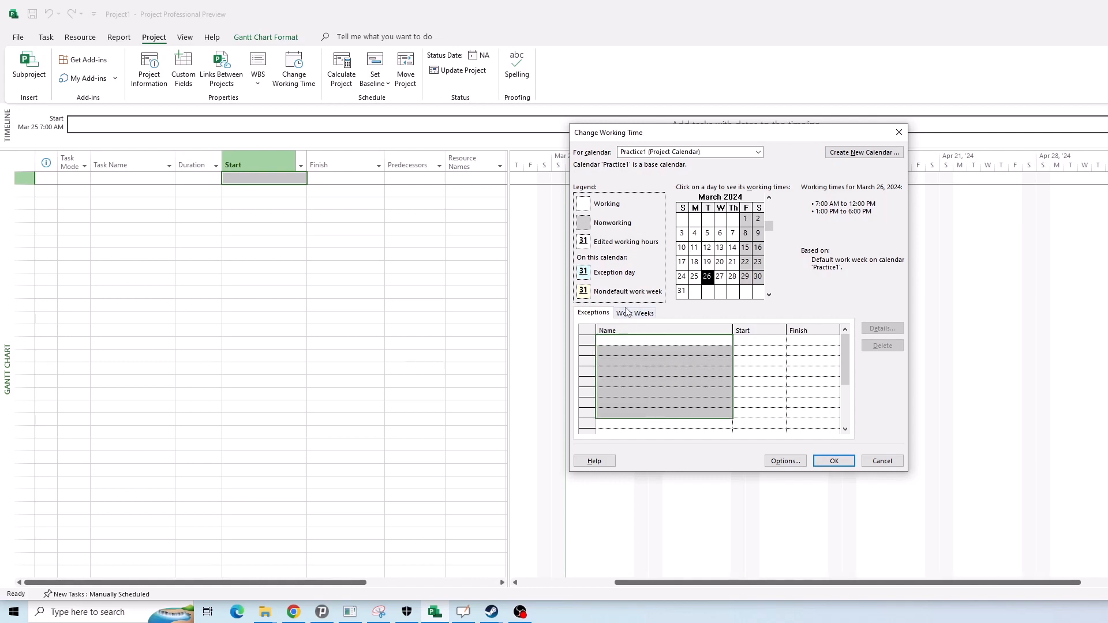
left_click(631, 351)
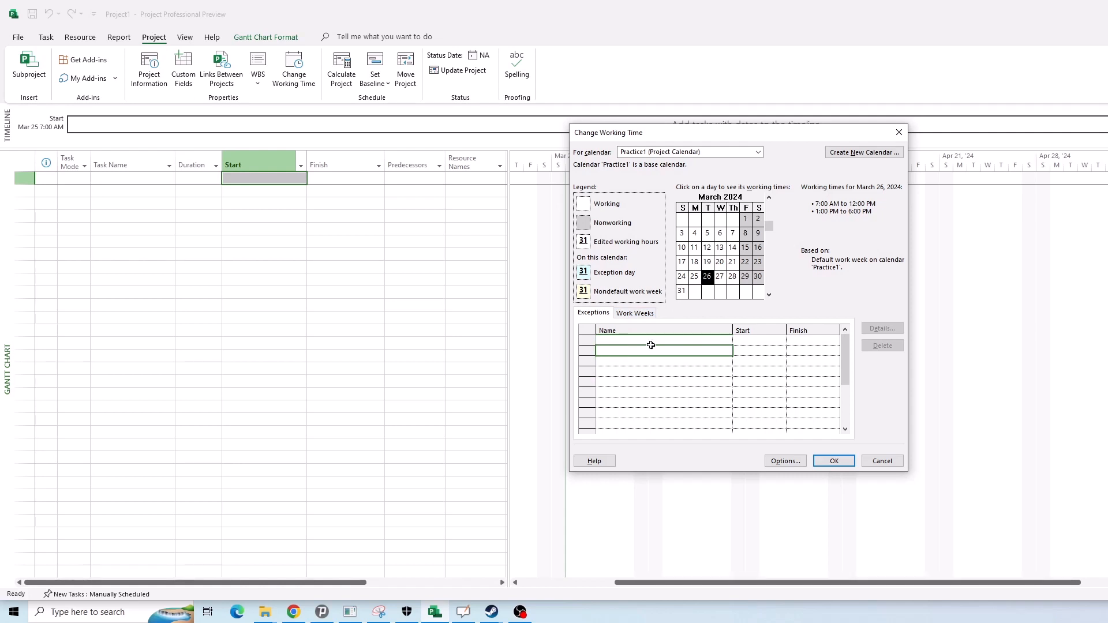
- Add a calendar exception named "a" on 3/26/2024 to Practice1 and view its details without changing them
left_click(640, 341)
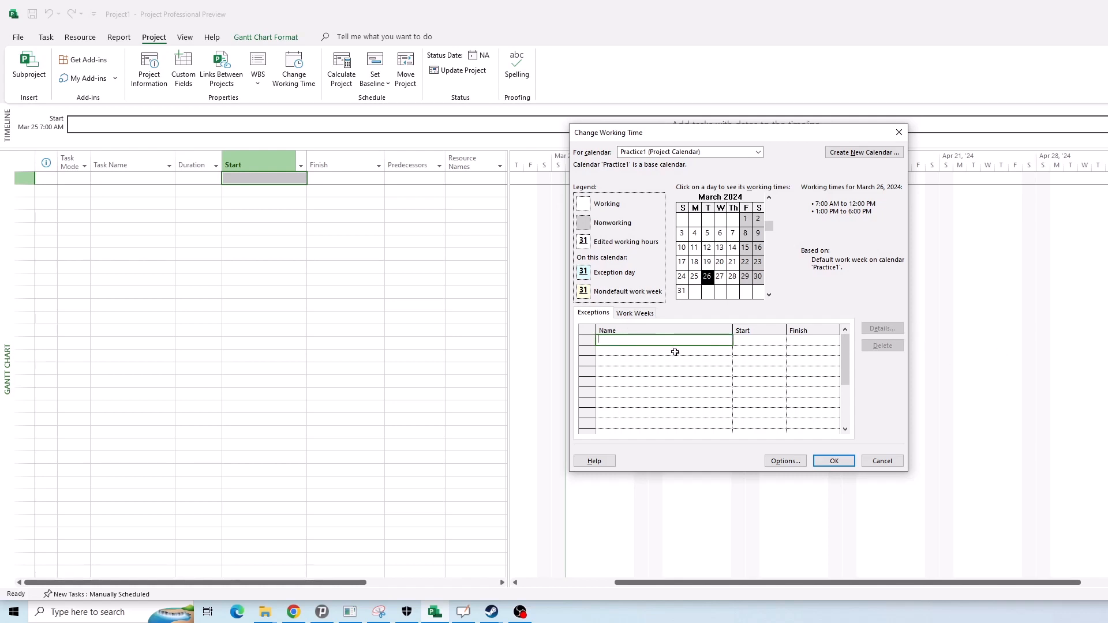
type("a")
left_click(681, 402)
left_click(682, 332)
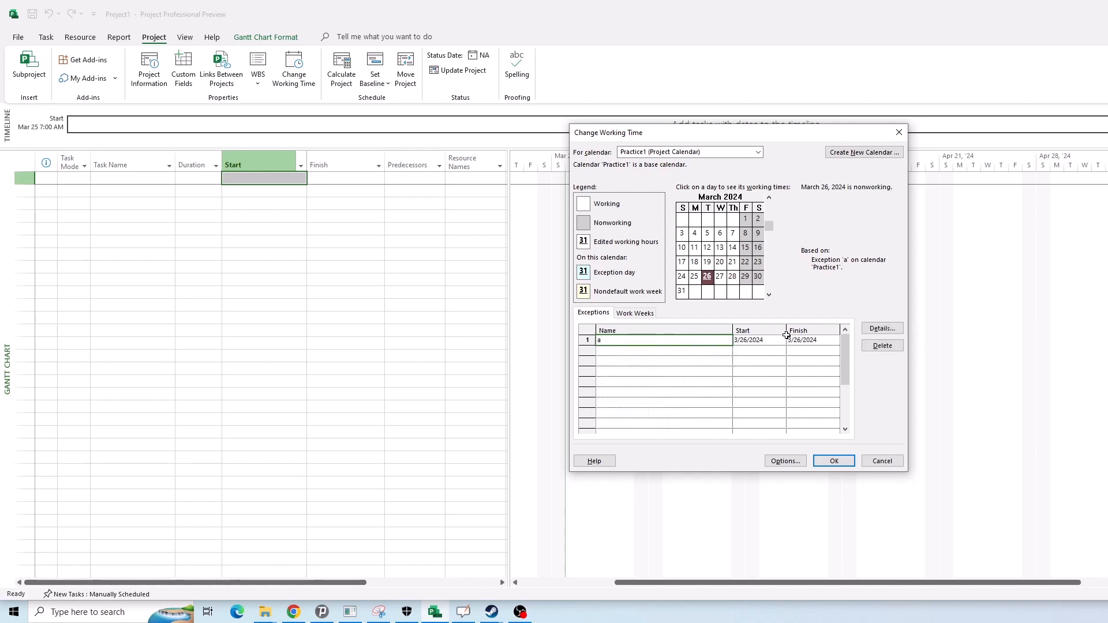
left_click(882, 328)
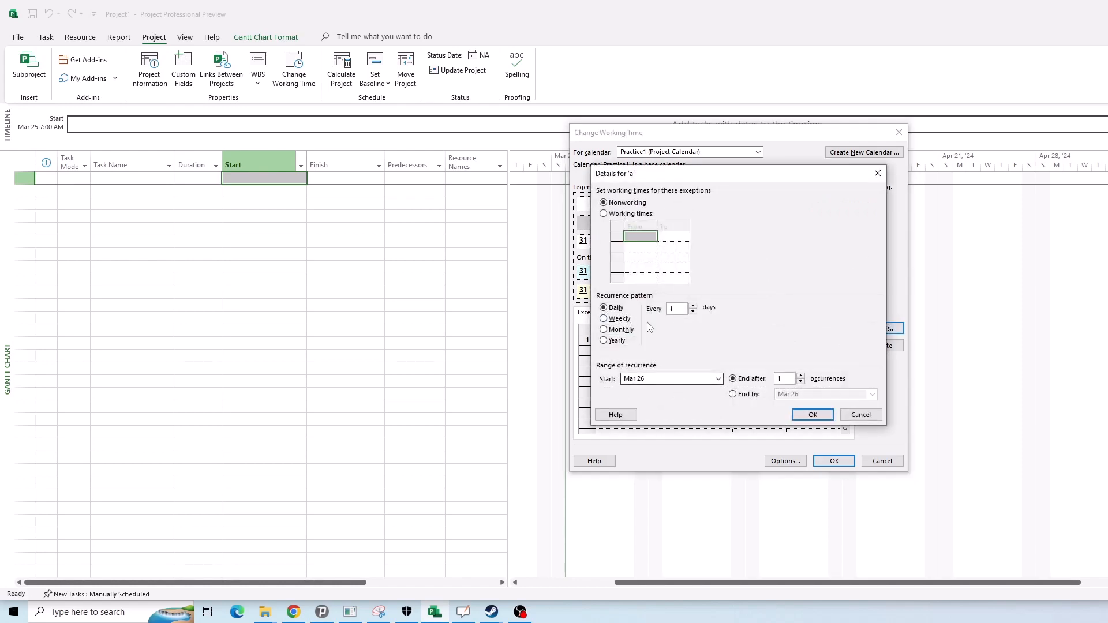
left_click(854, 415)
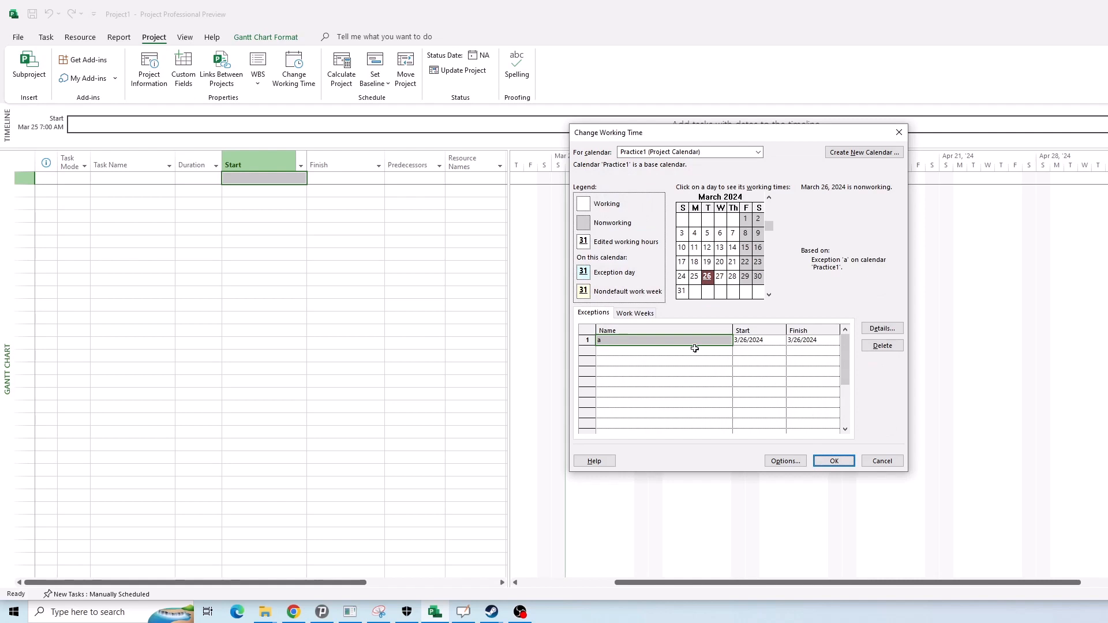
- Delete the exception "a" from the Practice1 calendar
left_click(693, 350)
left_click(650, 342)
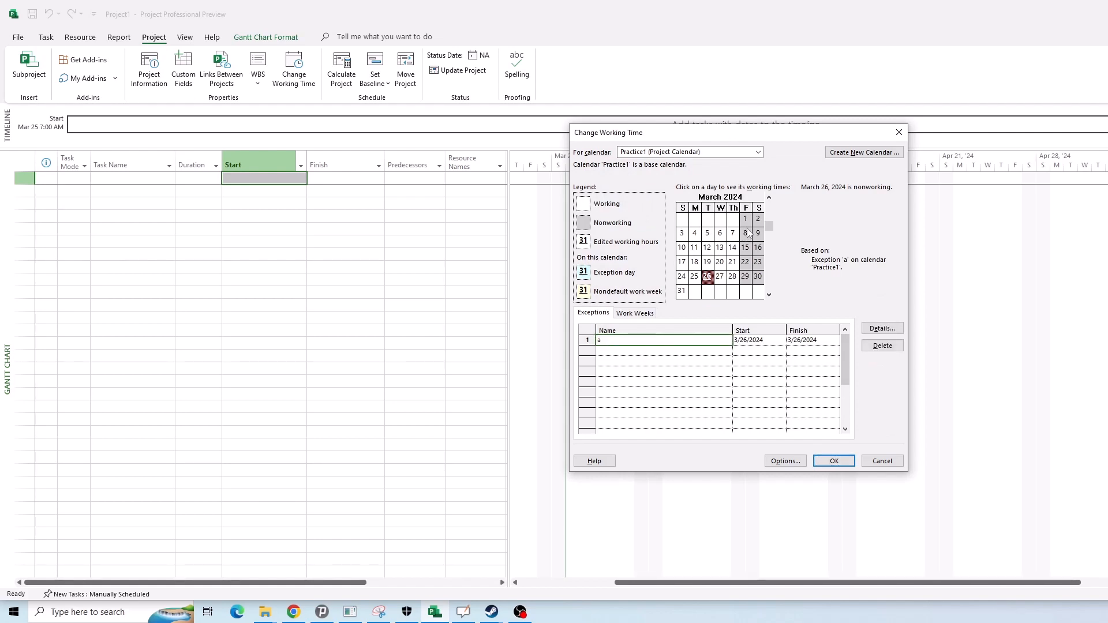
key("Delete")
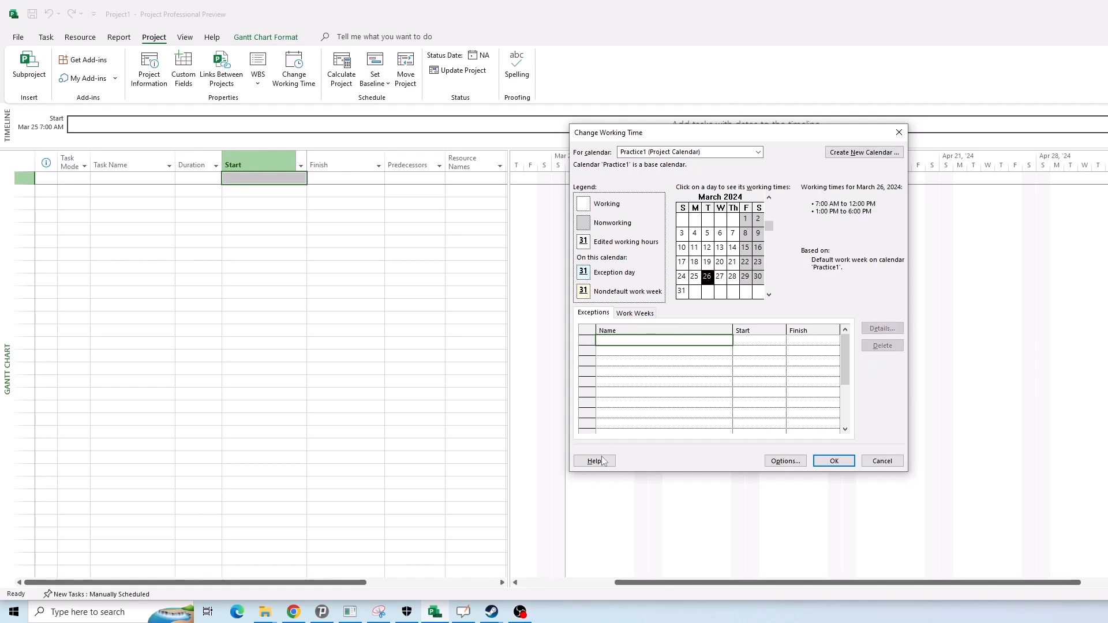
- Review the default work week entry of the Practice1 calendar
left_click(694, 350)
left_click(635, 313)
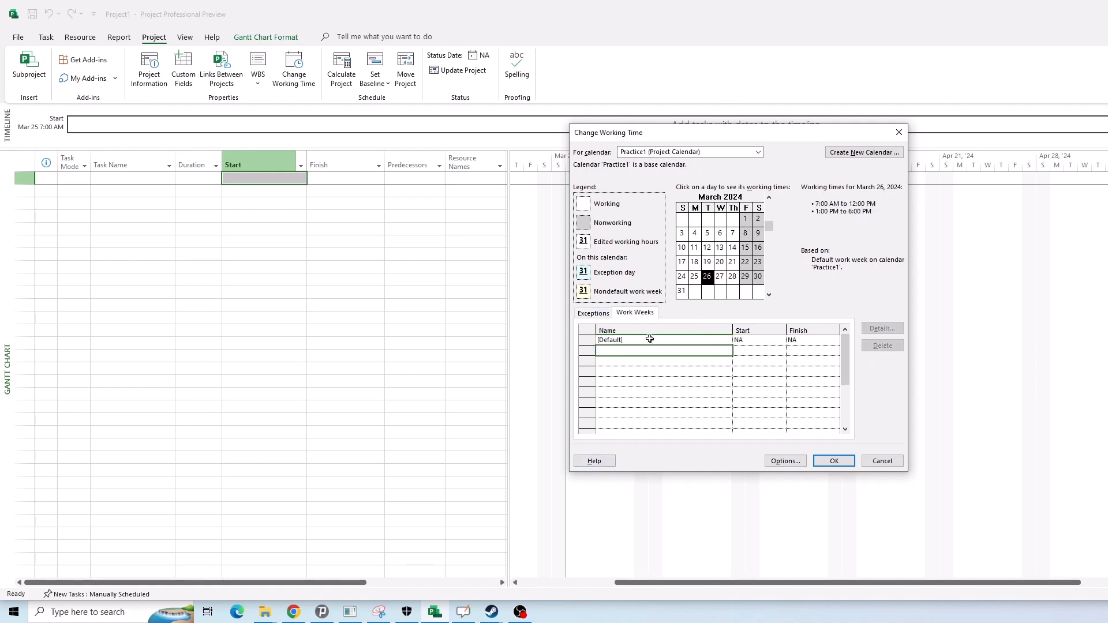
left_click(650, 339)
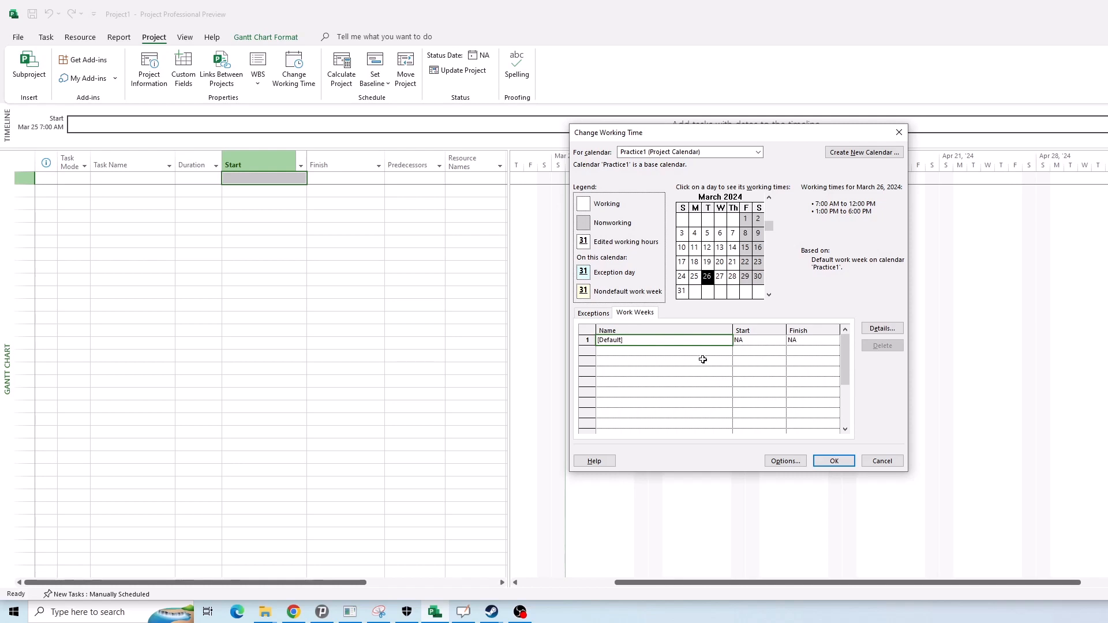
left_click(763, 340)
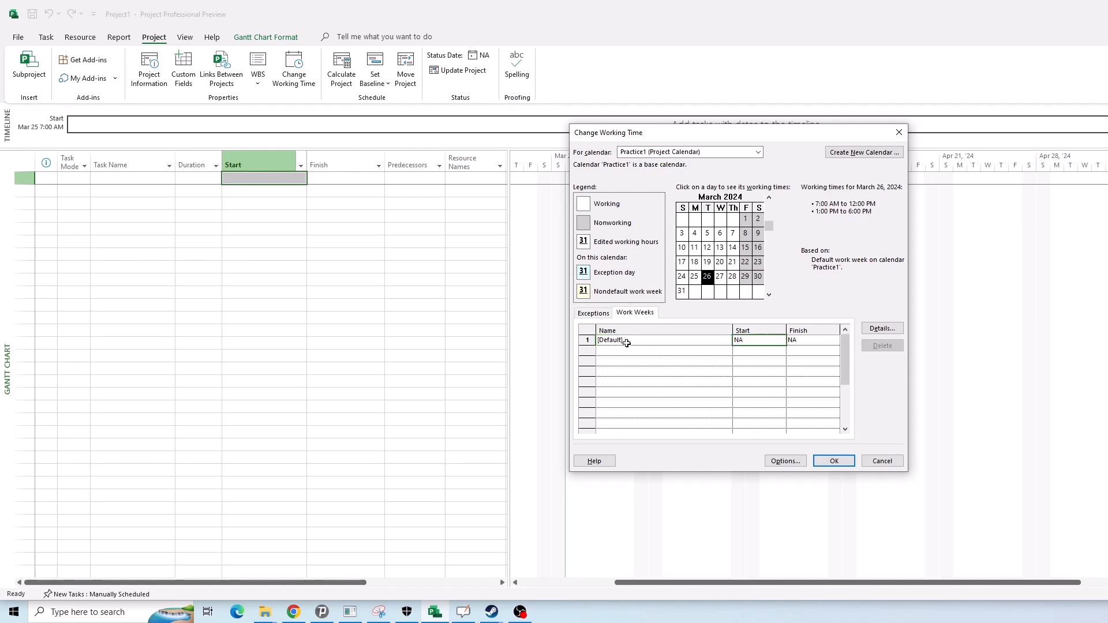
left_click(627, 342)
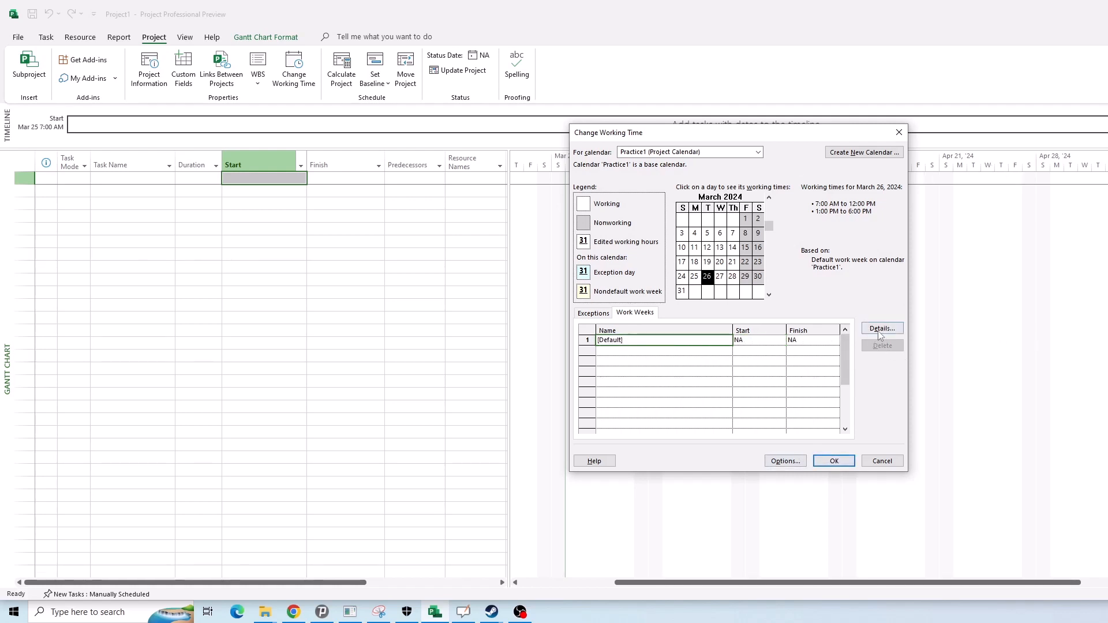
- Review the project's calendar and schedule options, accept them and close the working time settings
left_click(784, 461)
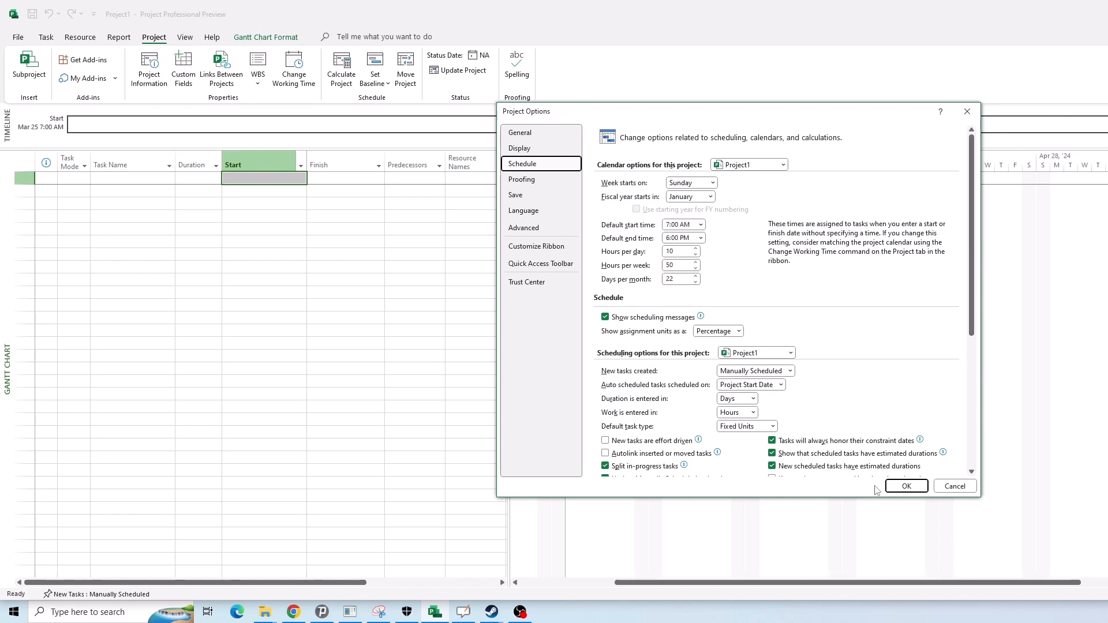
left_click(907, 487)
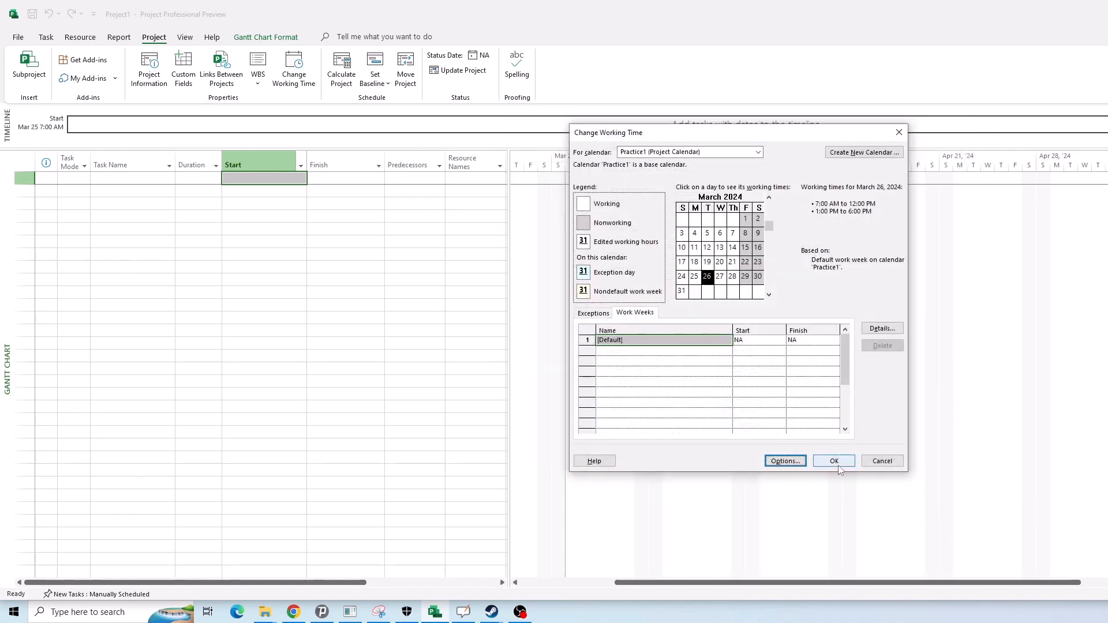
left_click(834, 461)
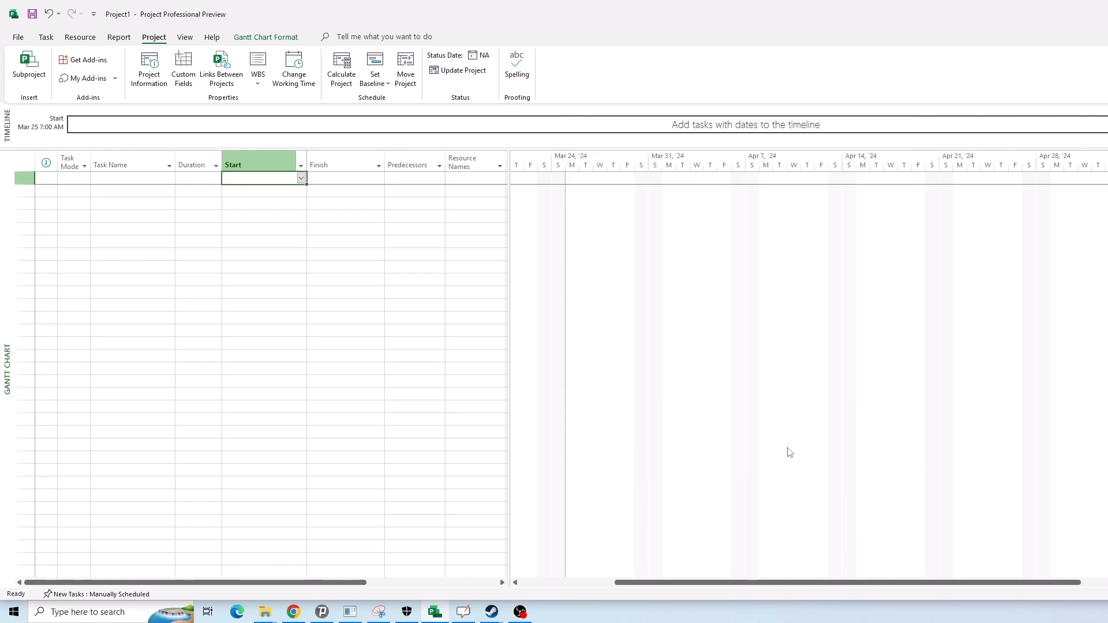
- Choose Practice1 as the project calendar in the project information
left_click(329, 182)
left_click(251, 189)
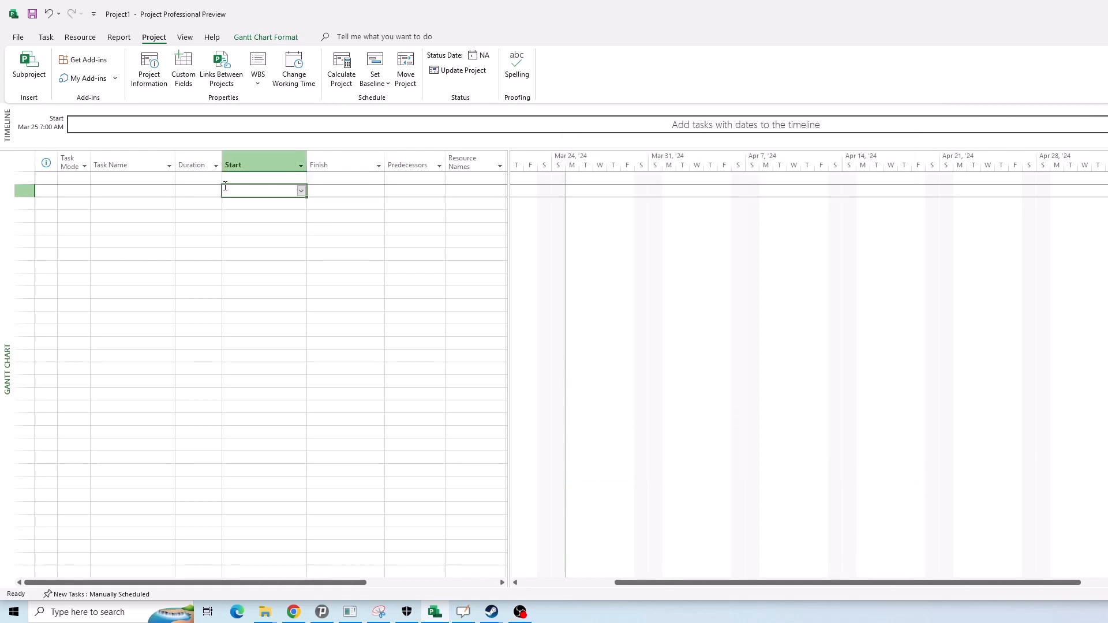
left_click(153, 80)
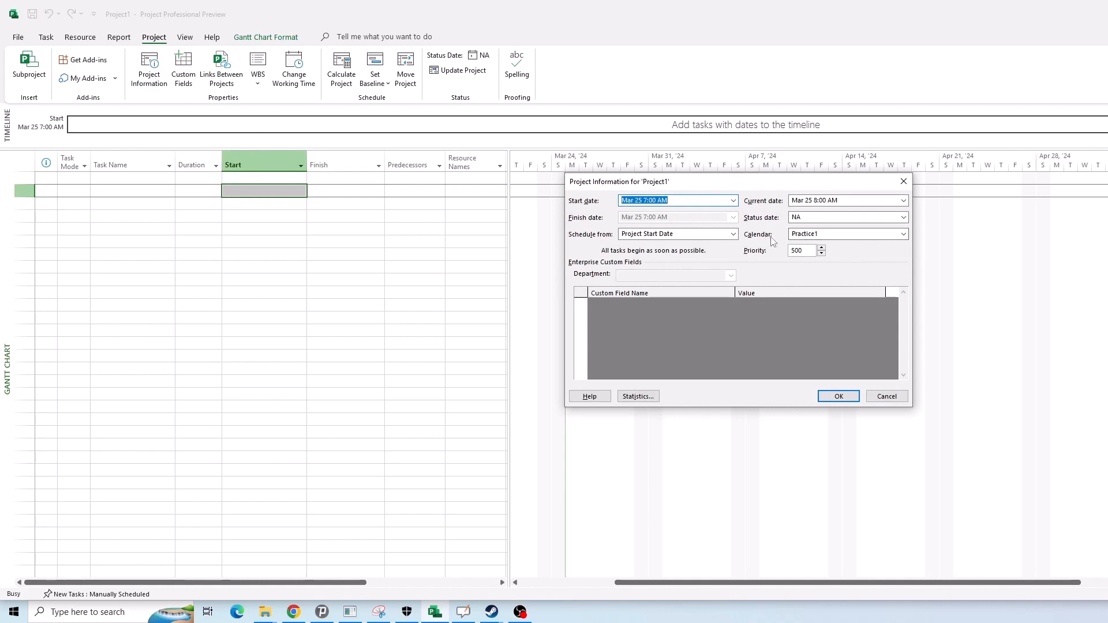
left_click(837, 236)
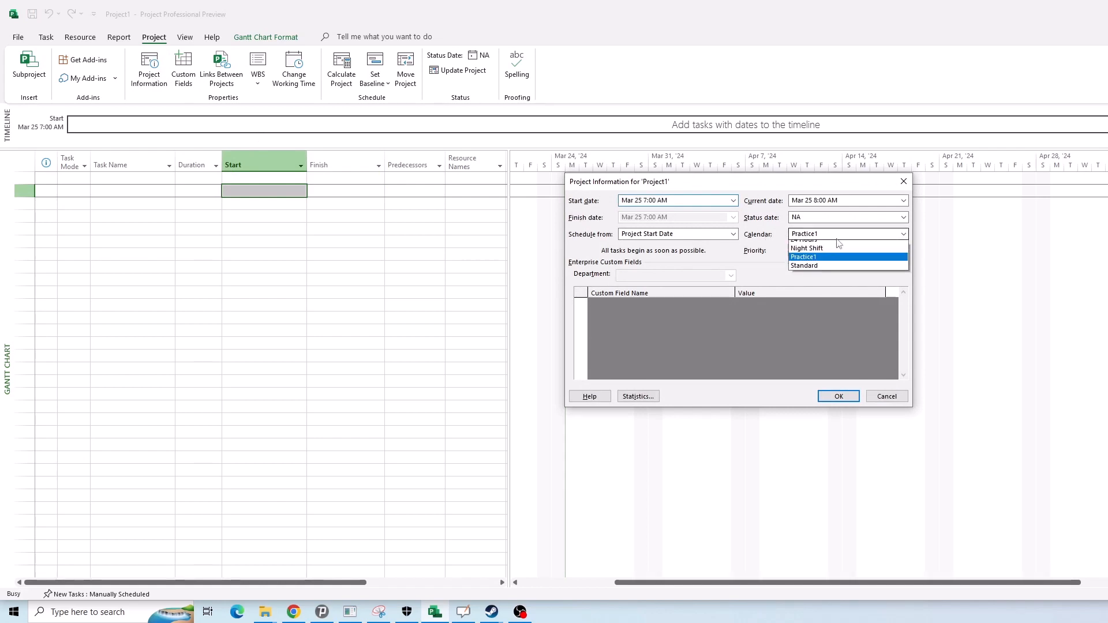
left_click(757, 237)
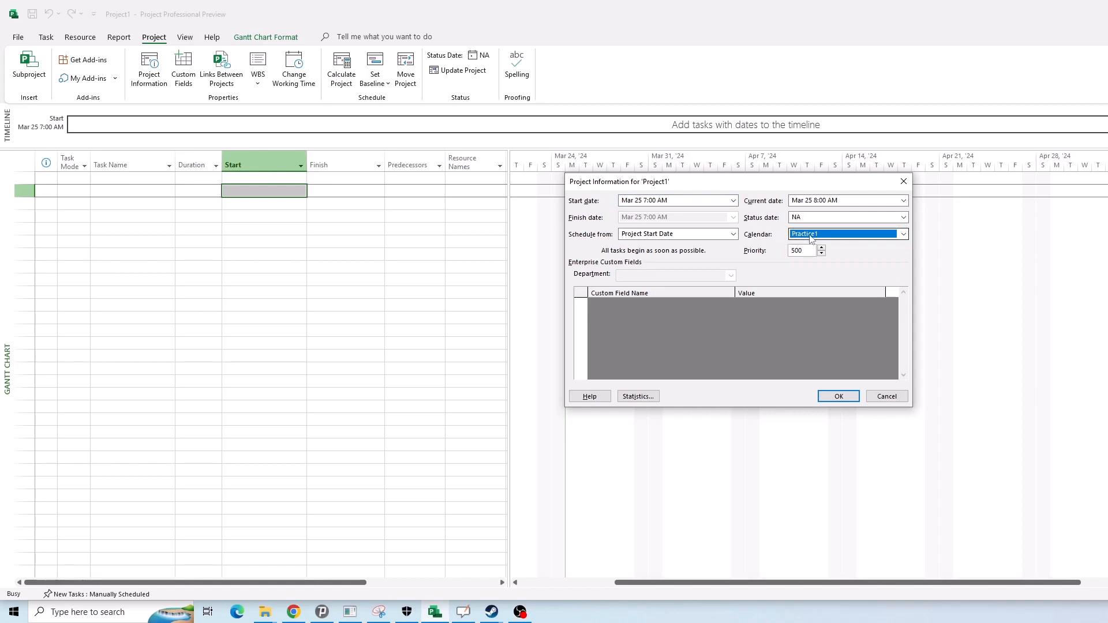
left_click(831, 237)
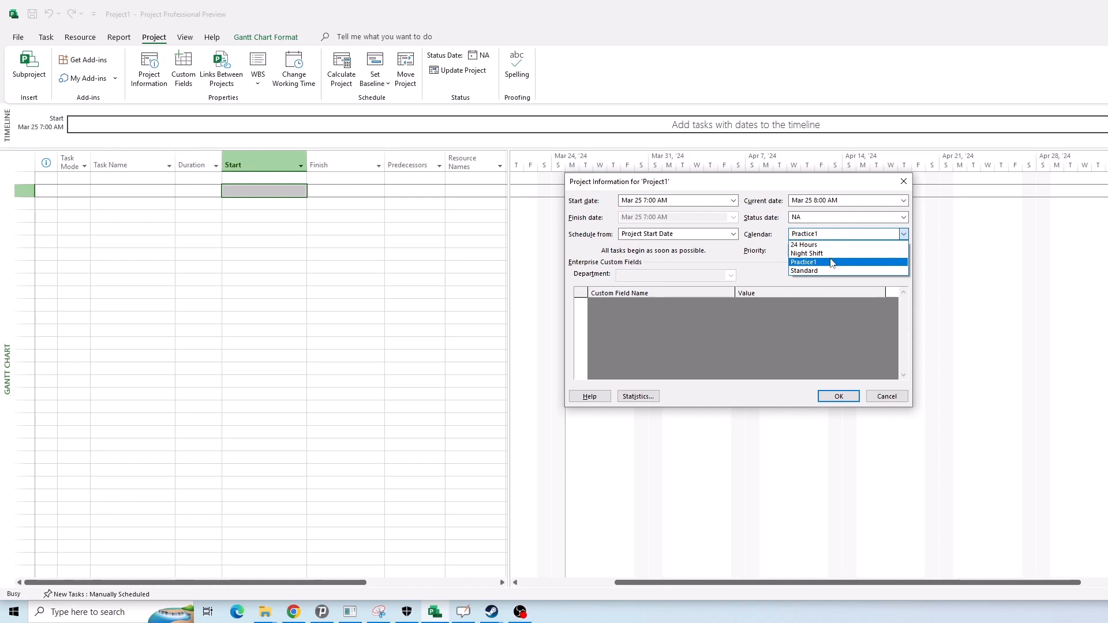
left_click(831, 264)
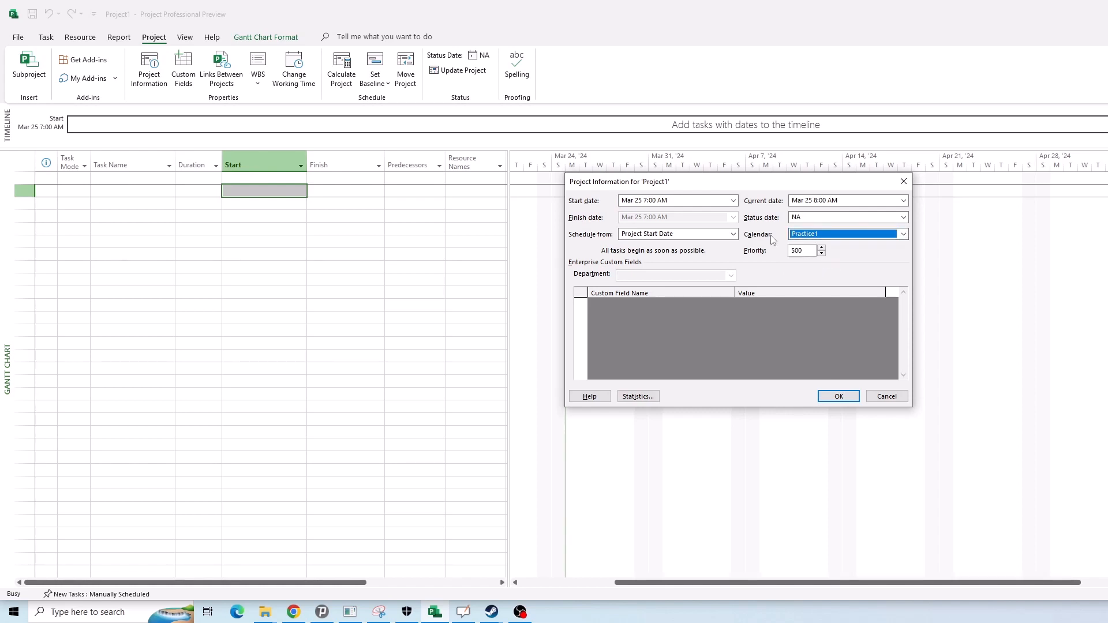
- Examine the date and time in the project's start date field and accept the project information
left_click(677, 203)
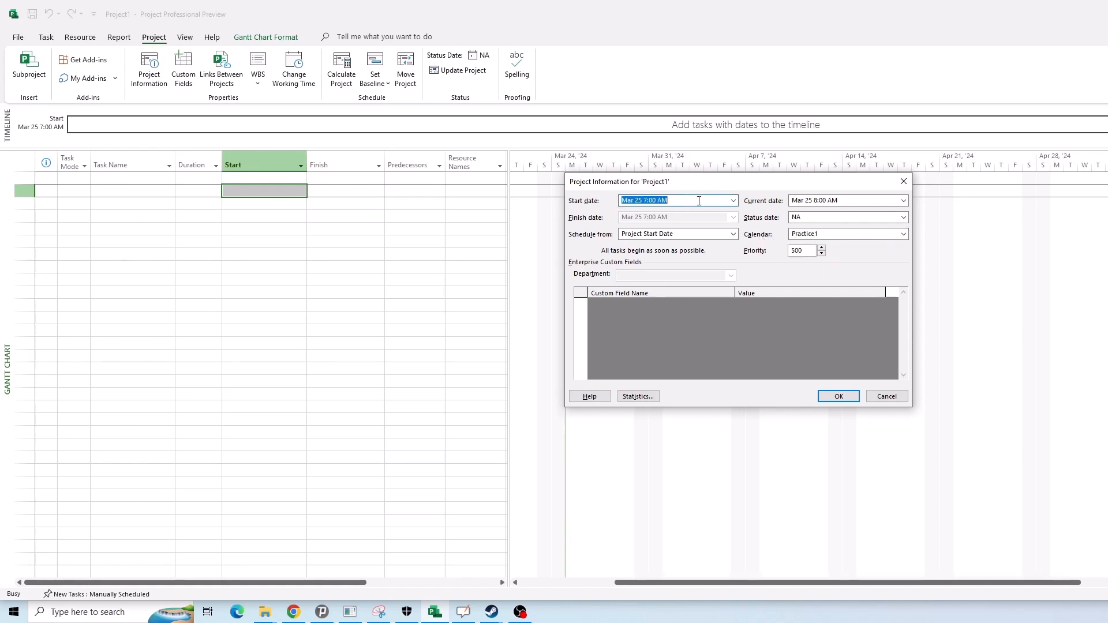
left_click(676, 202)
left_click_drag(676, 202, 642, 201)
left_click(683, 206)
left_click(684, 200)
left_click(648, 199)
left_click_drag(644, 200, 675, 203)
left_click(687, 200)
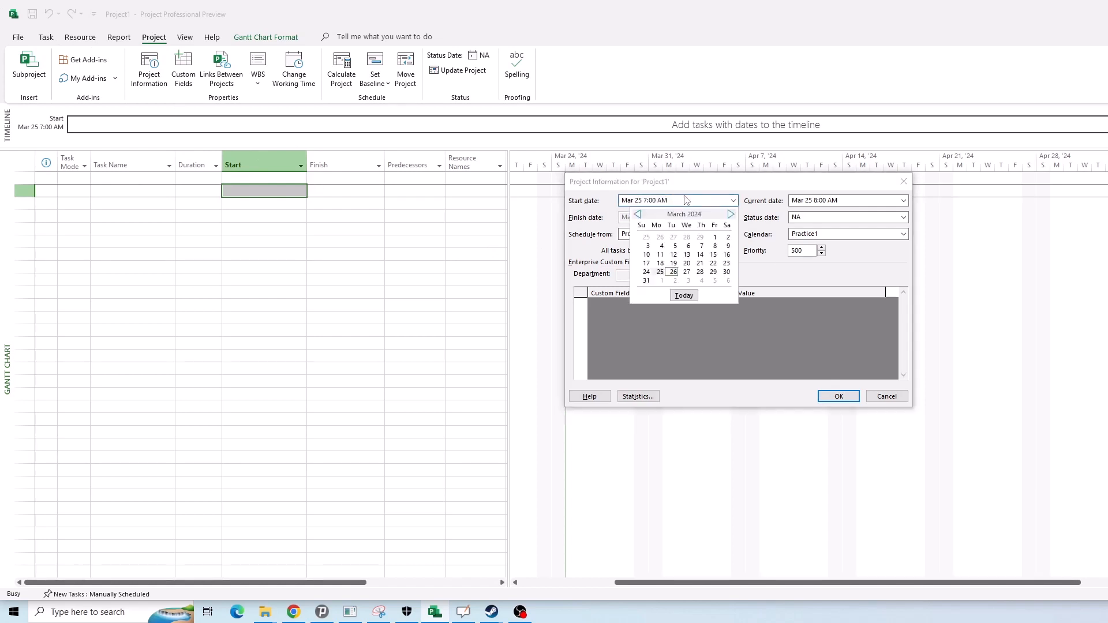
left_click(682, 200)
left_click_drag(673, 201, 650, 201)
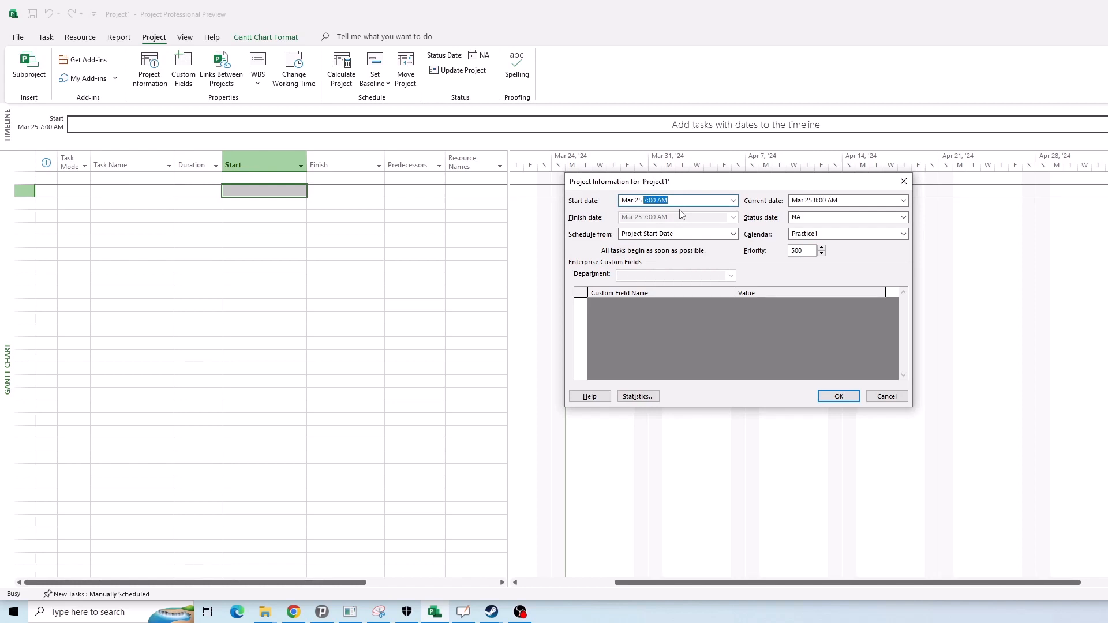
left_click_drag(676, 201, 644, 200)
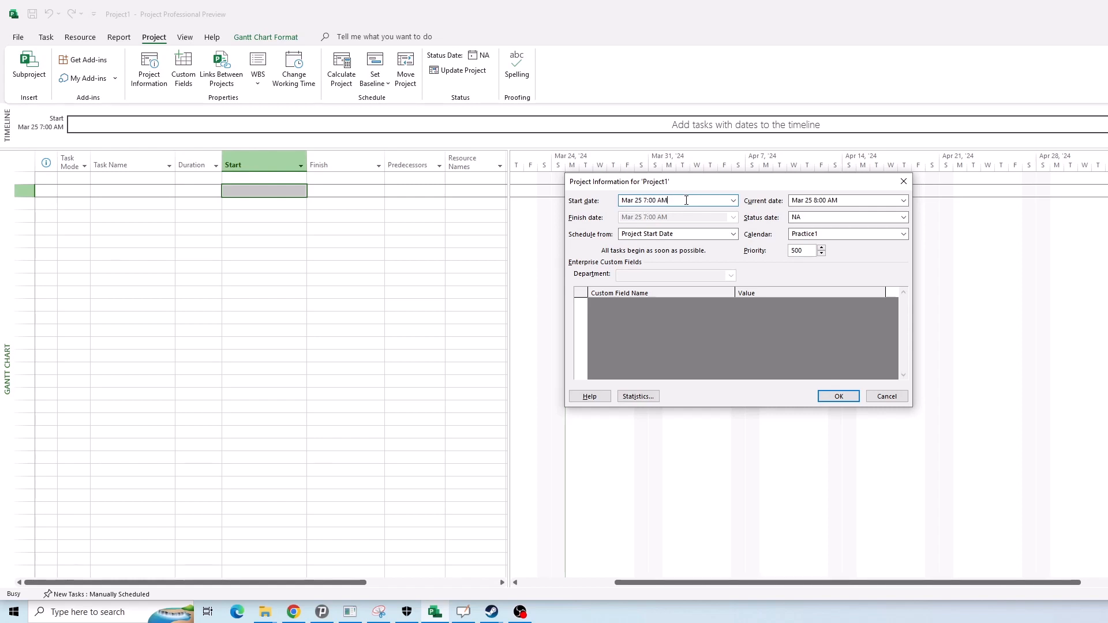
double_click(660, 200)
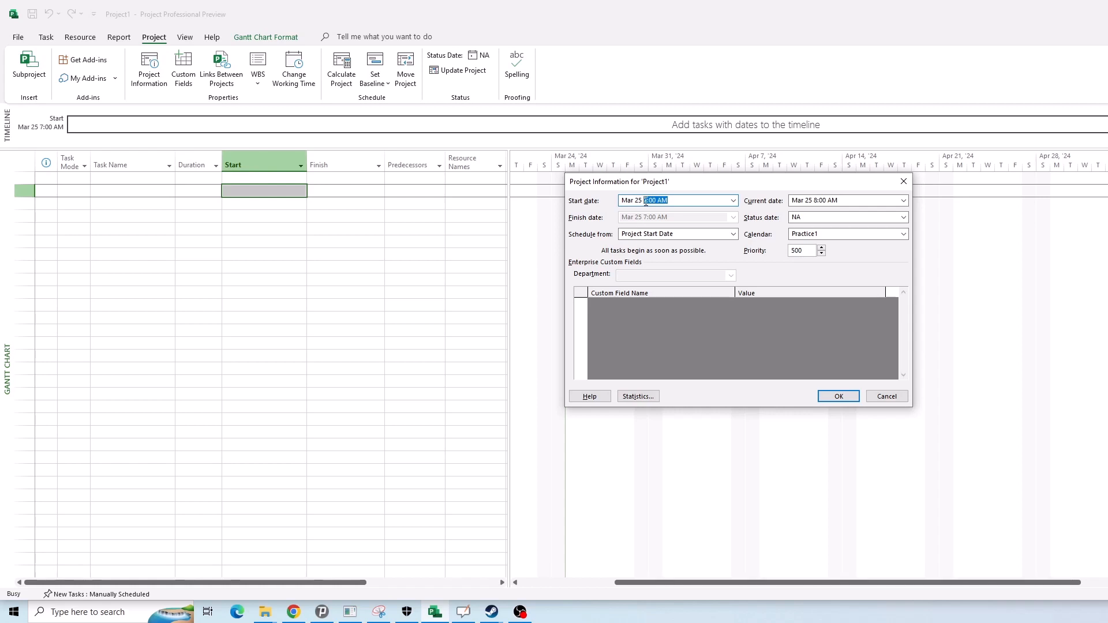
left_click(645, 202)
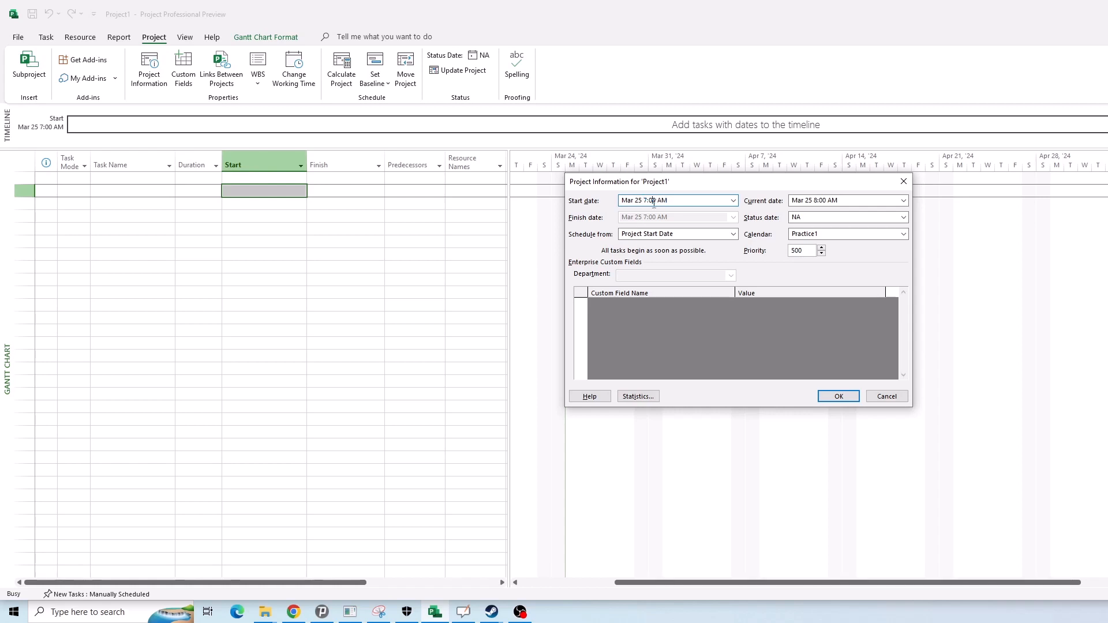
left_click(835, 397)
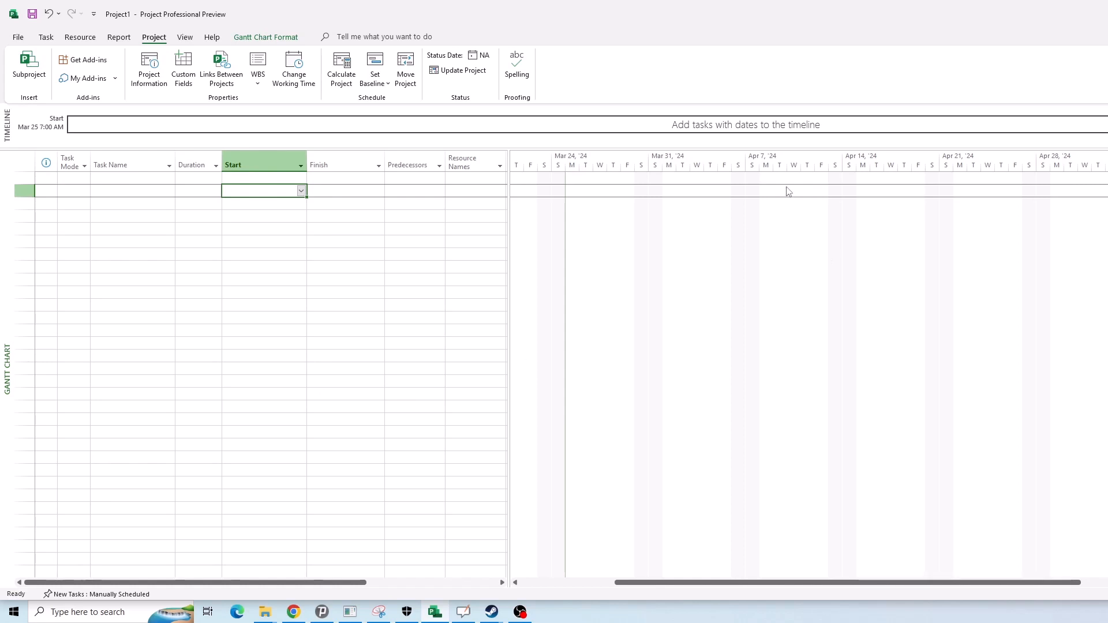
- Check the timescale's non-working time settings and the calendar assigned in the project information
left_click(139, 179)
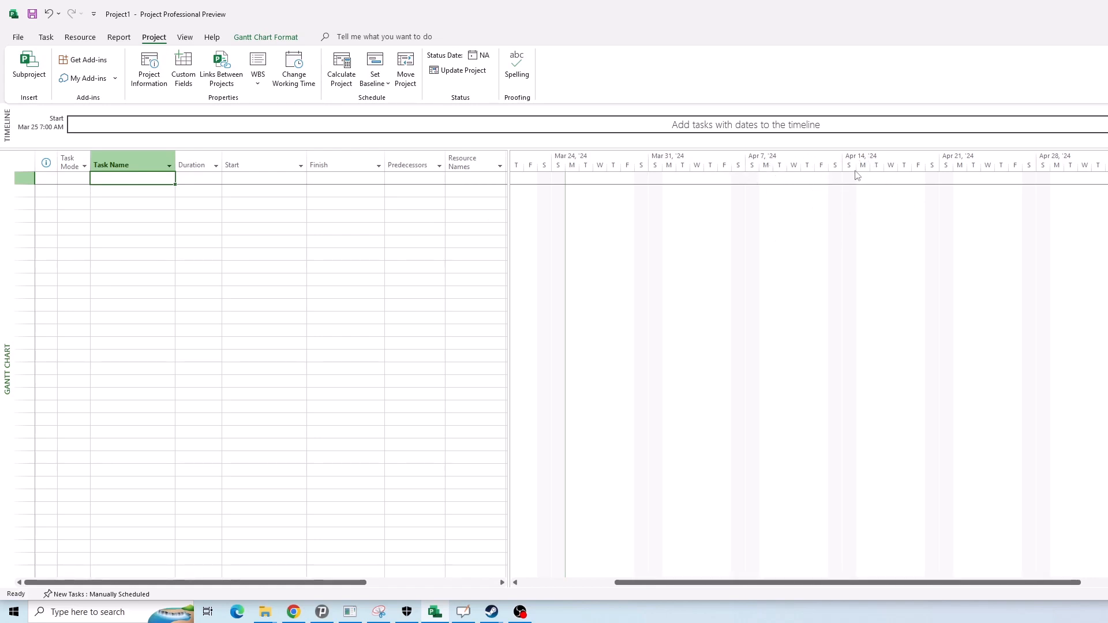
double_click(773, 158)
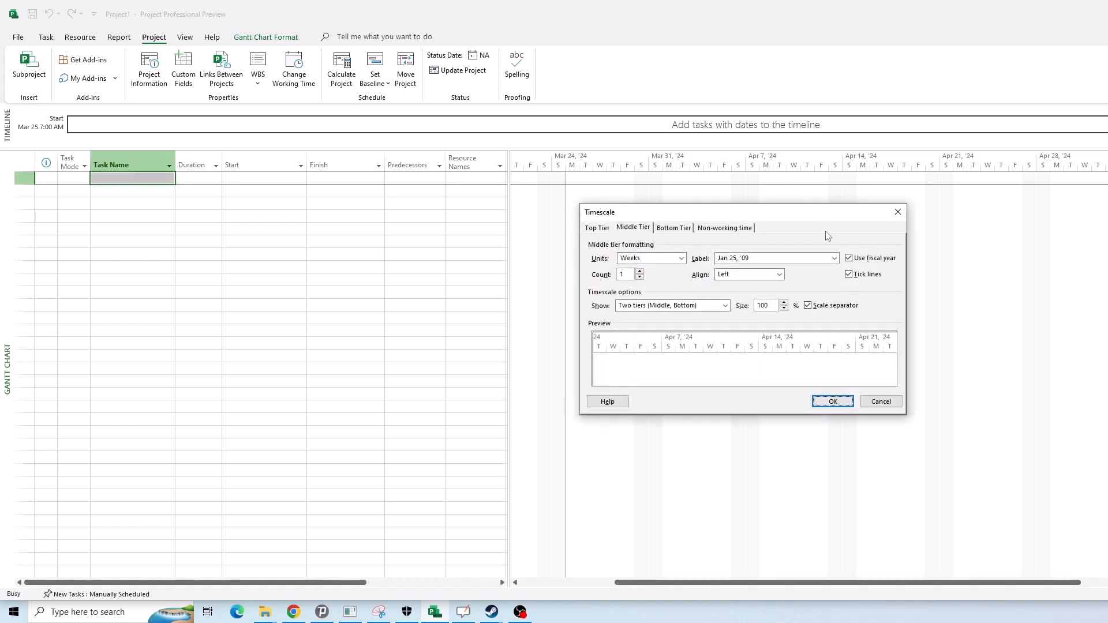
left_click(730, 228)
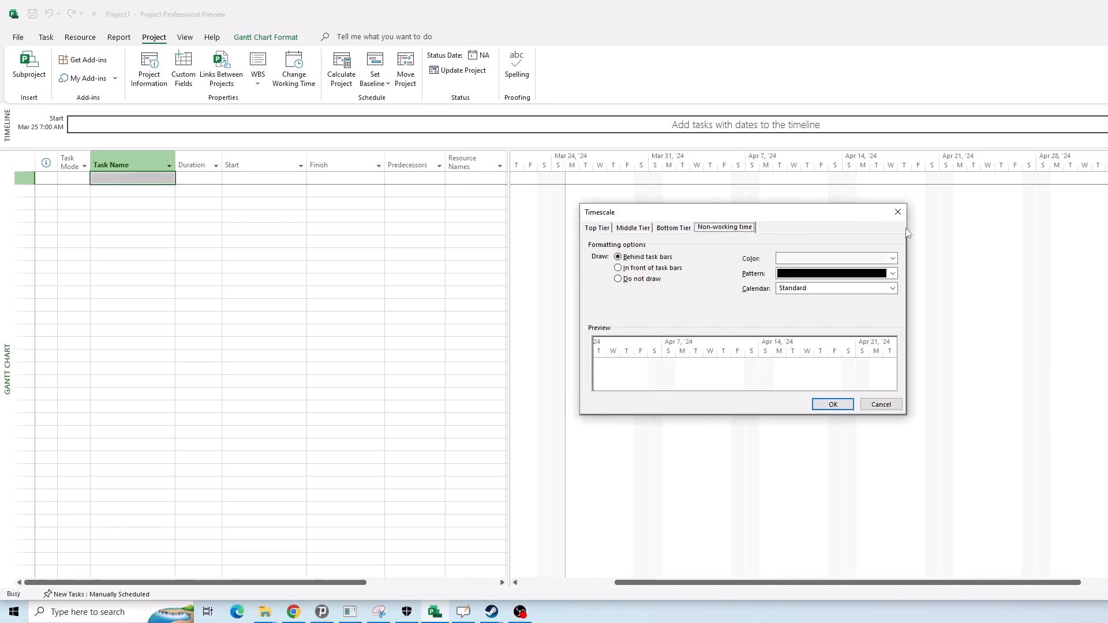
left_click(891, 210)
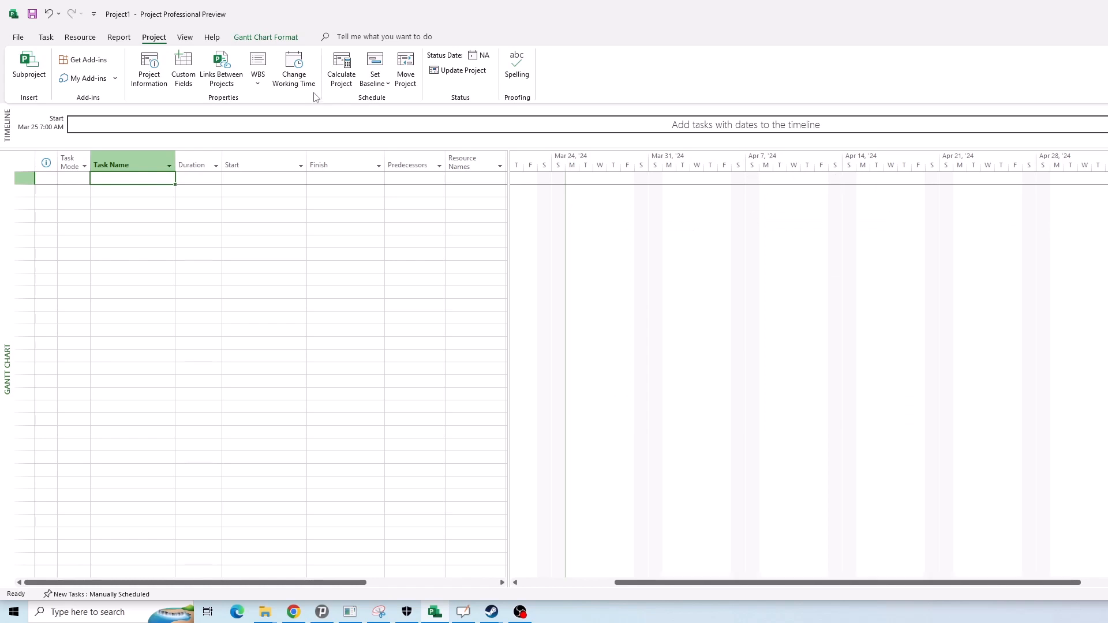
left_click(142, 67)
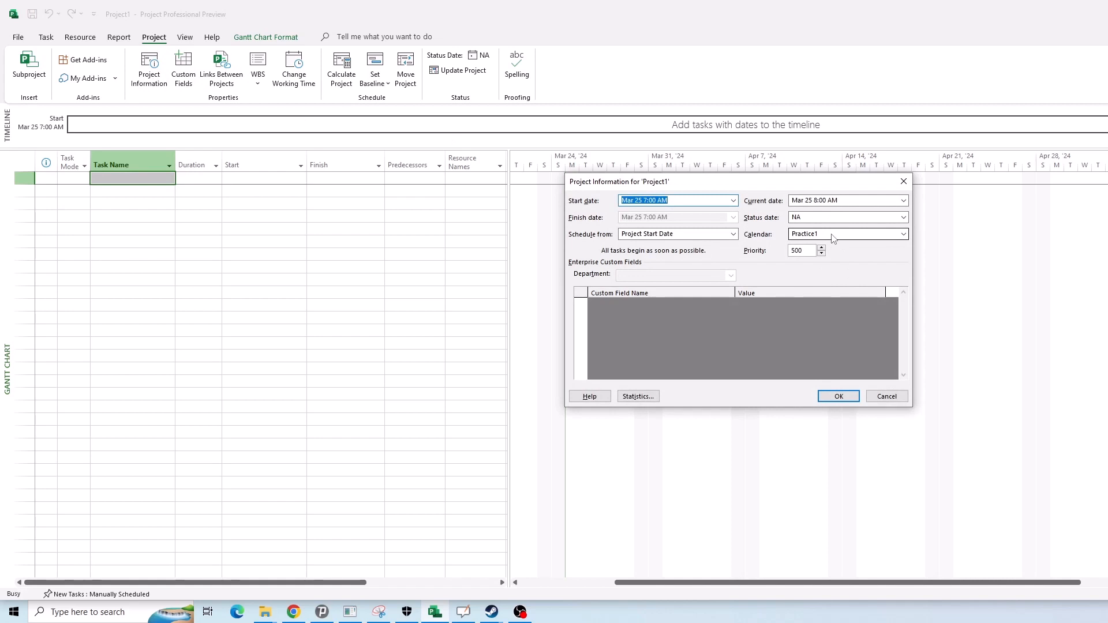
left_click(832, 397)
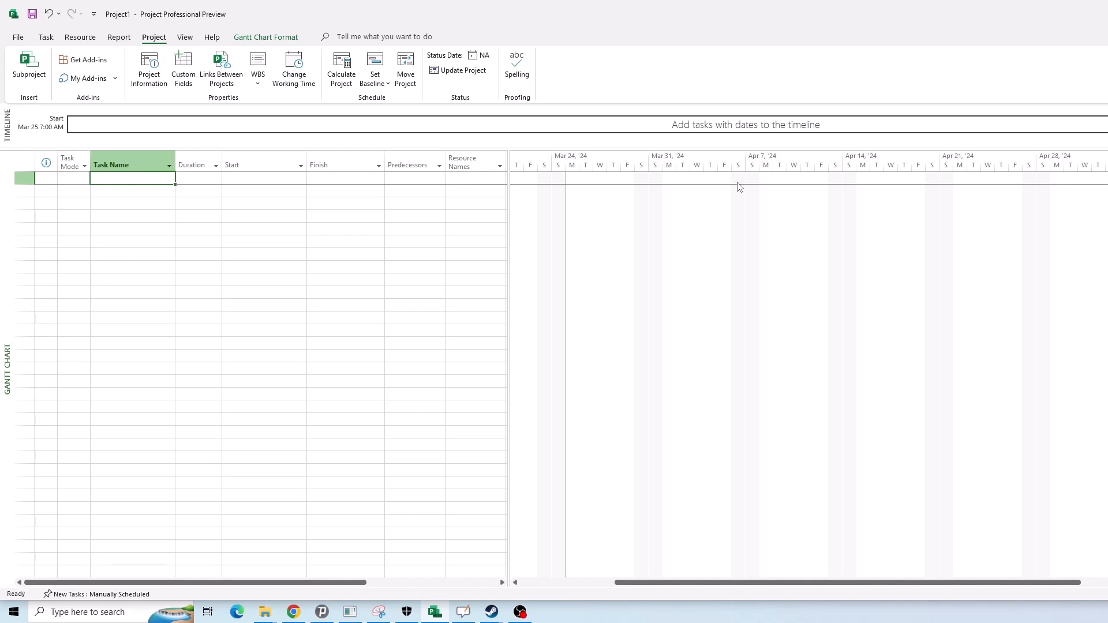
- View the timescale settings and the working time settings reachable from the Gantt chart's timescale, closing each one
double_click(790, 159)
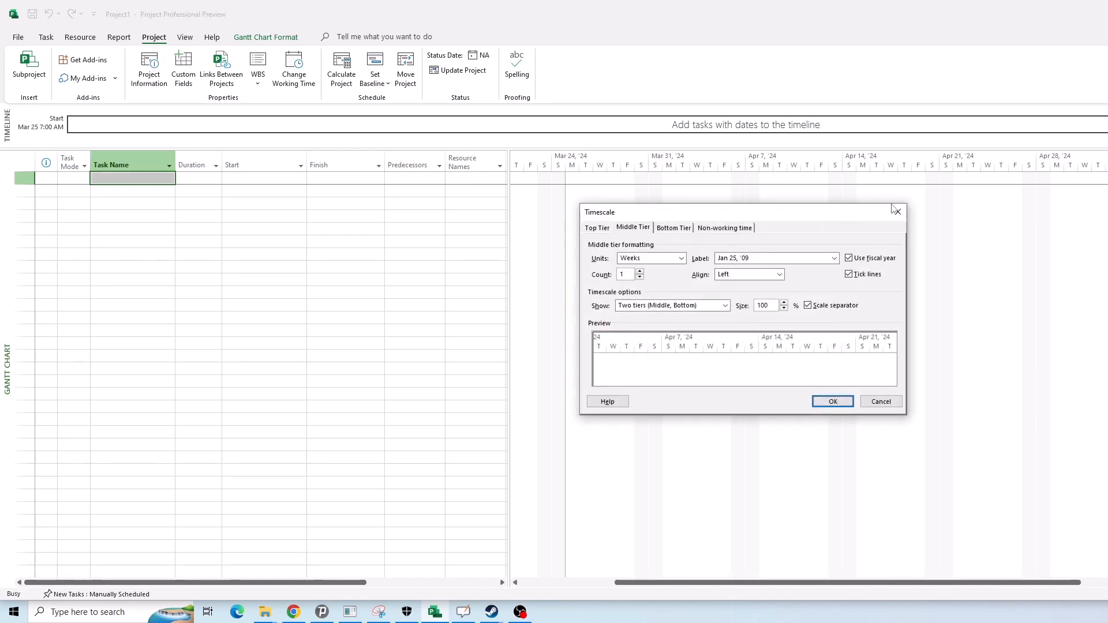
key("Escape")
right_click(790, 160)
key("Escape")
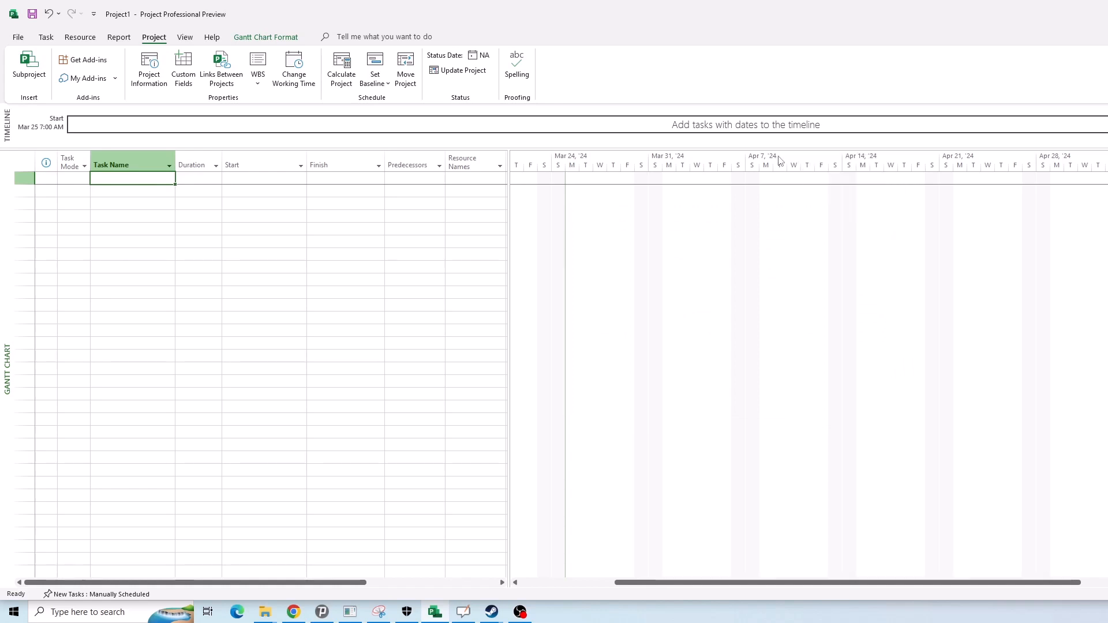
right_click(796, 156)
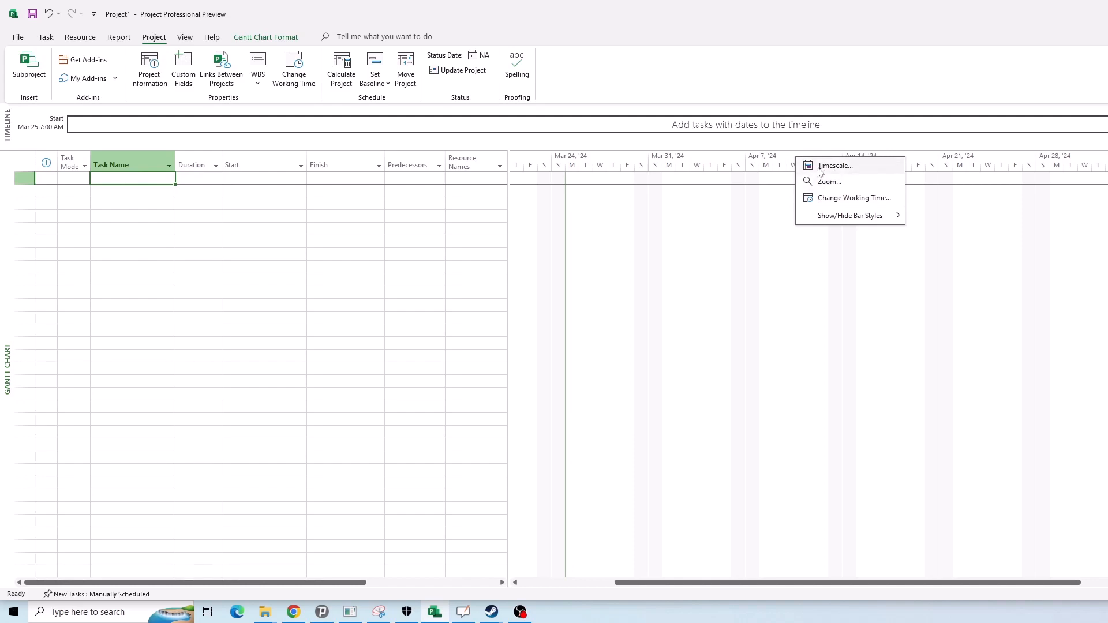
left_click(827, 199)
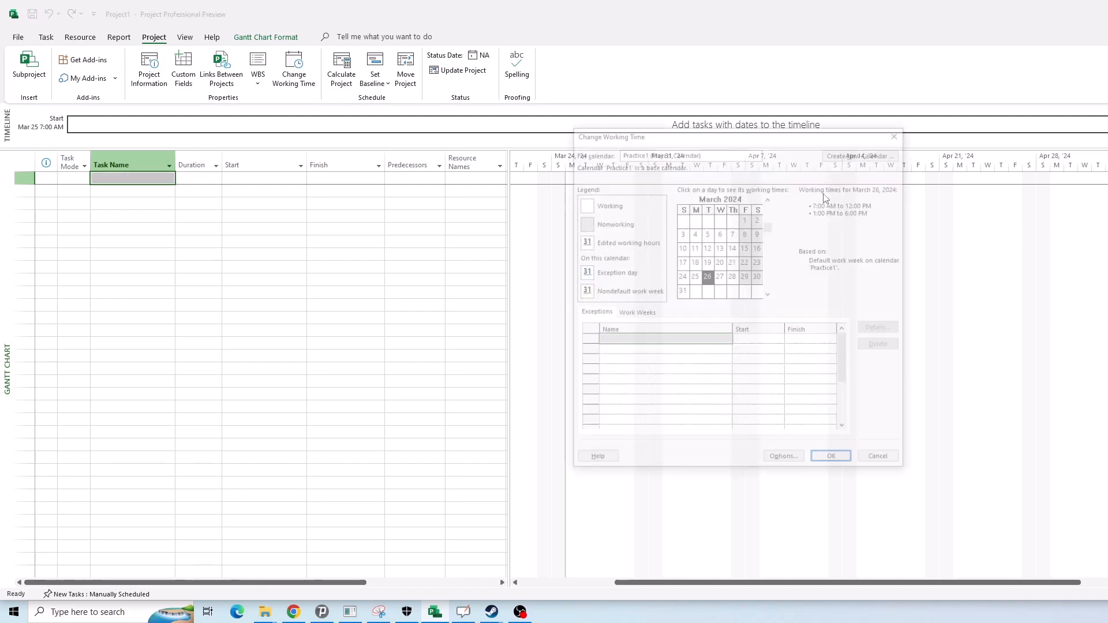
left_click(895, 132)
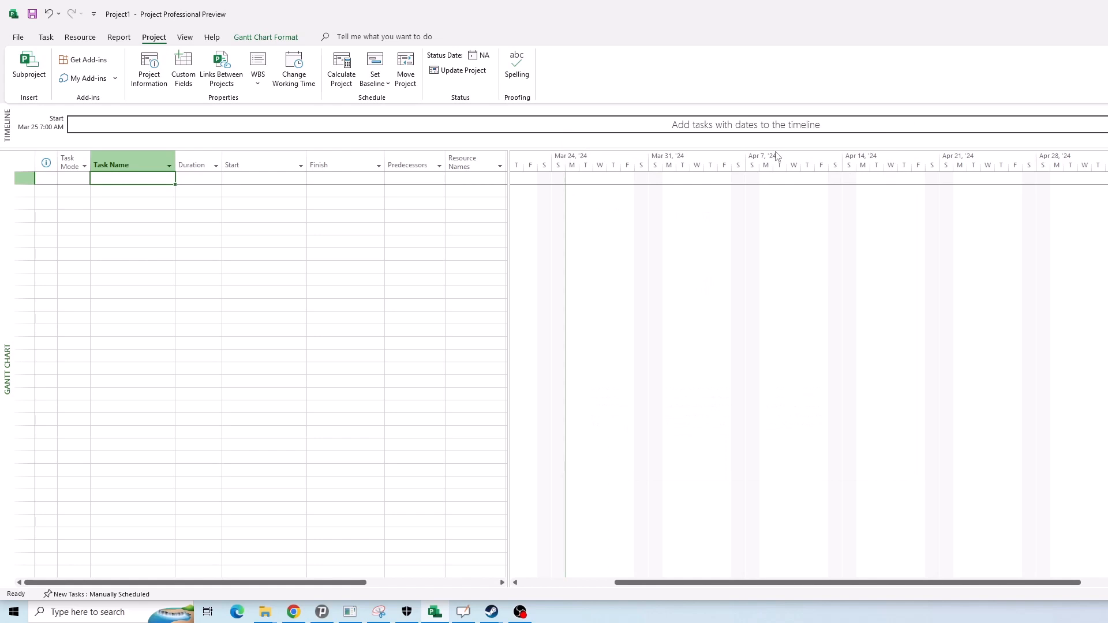
- Set the calendar for the timescale's non-working time shading to Practice1 (Project Calendar)
right_click(813, 158)
left_click(832, 169)
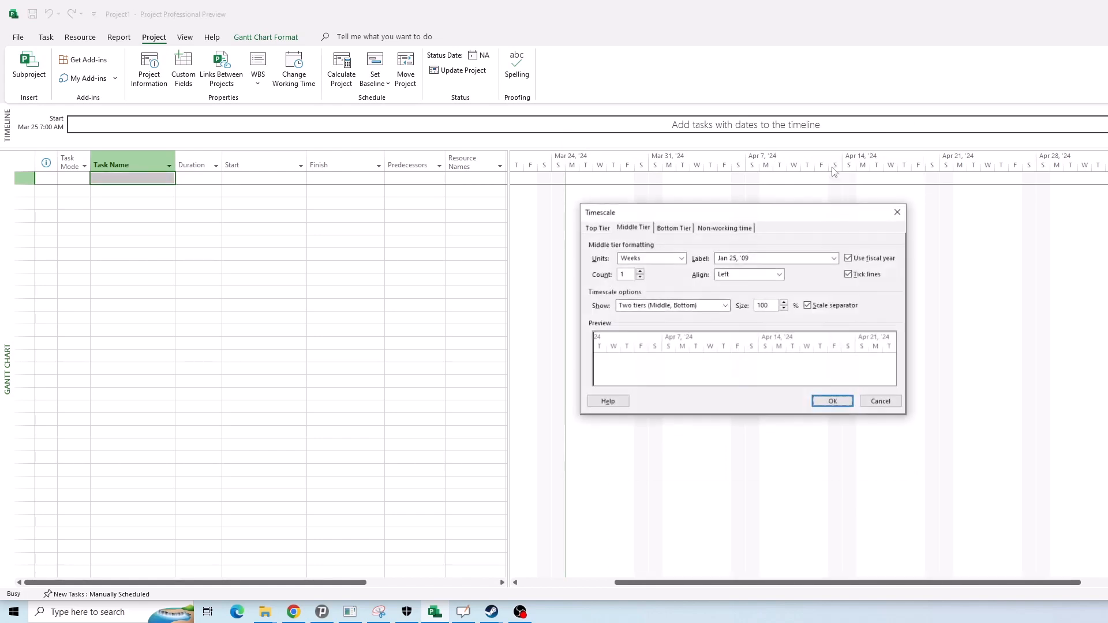
left_click(728, 231)
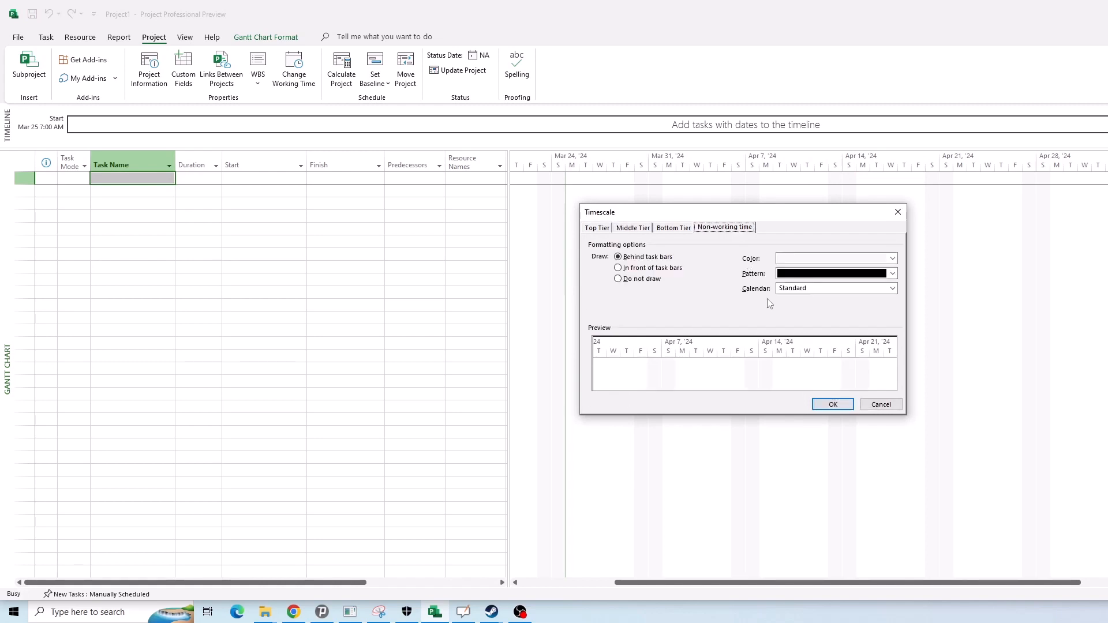
left_click(806, 291)
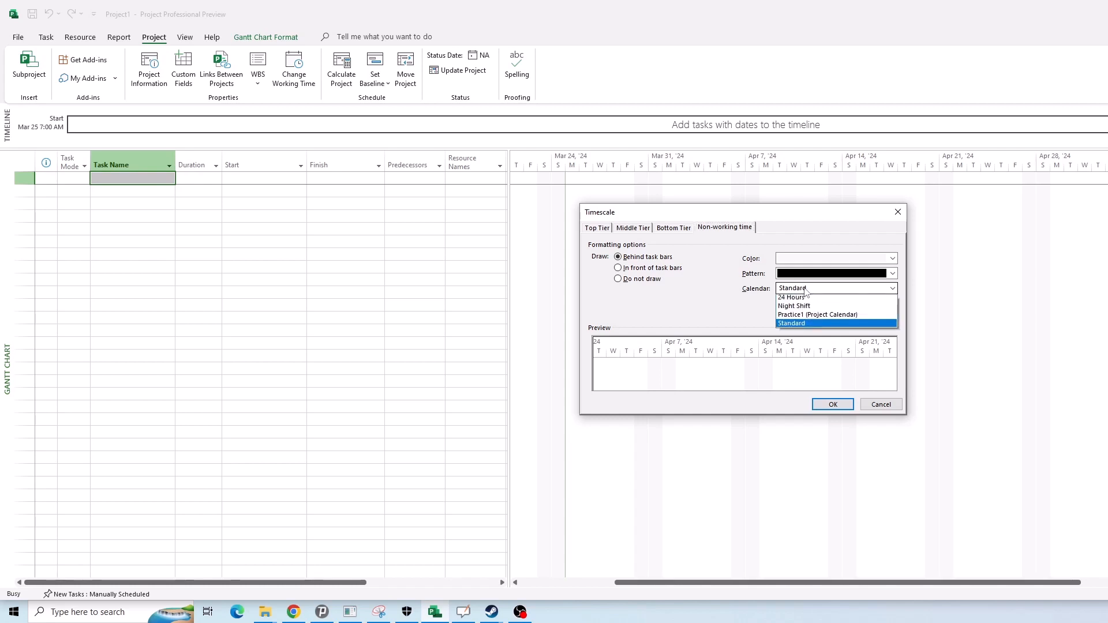
left_click(820, 317)
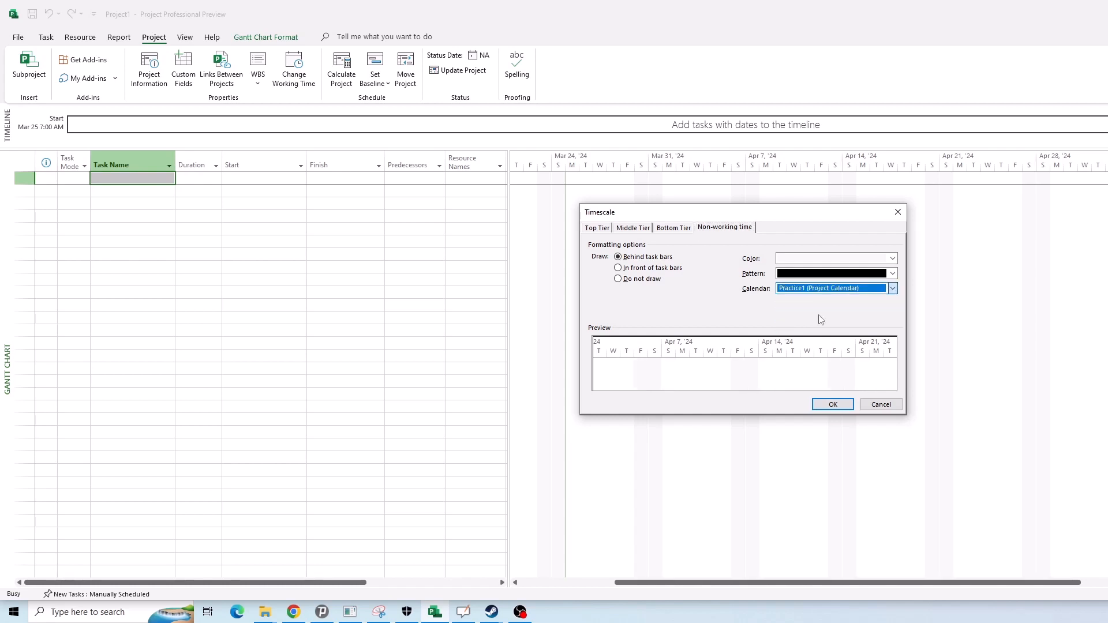
left_click(838, 404)
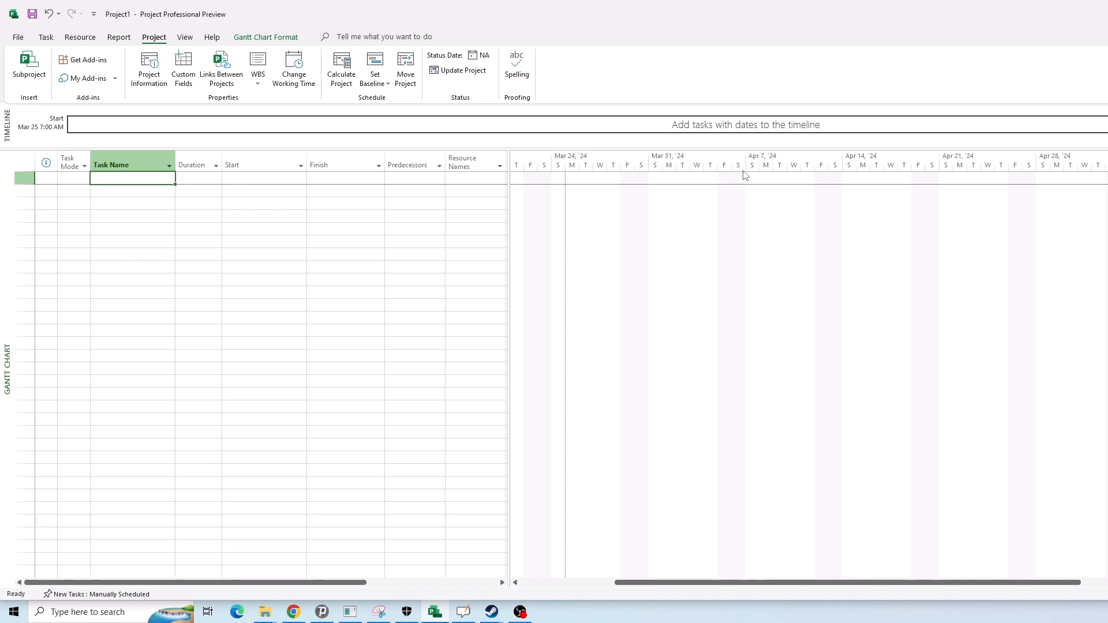
left_click(195, 290)
left_click(290, 227)
left_click(296, 183)
left_click(96, 178)
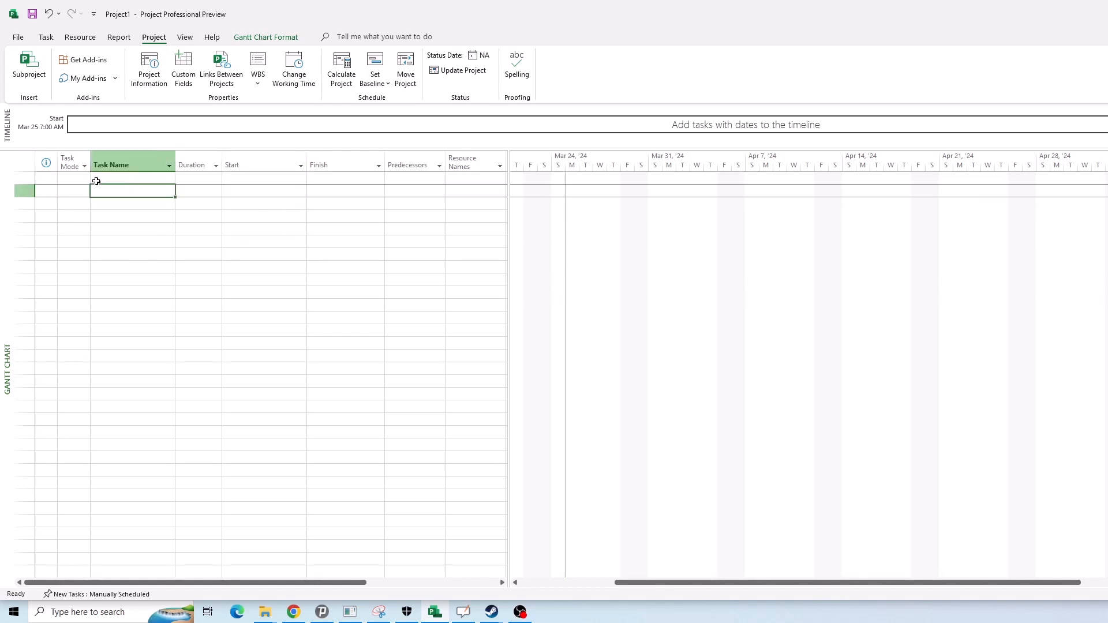